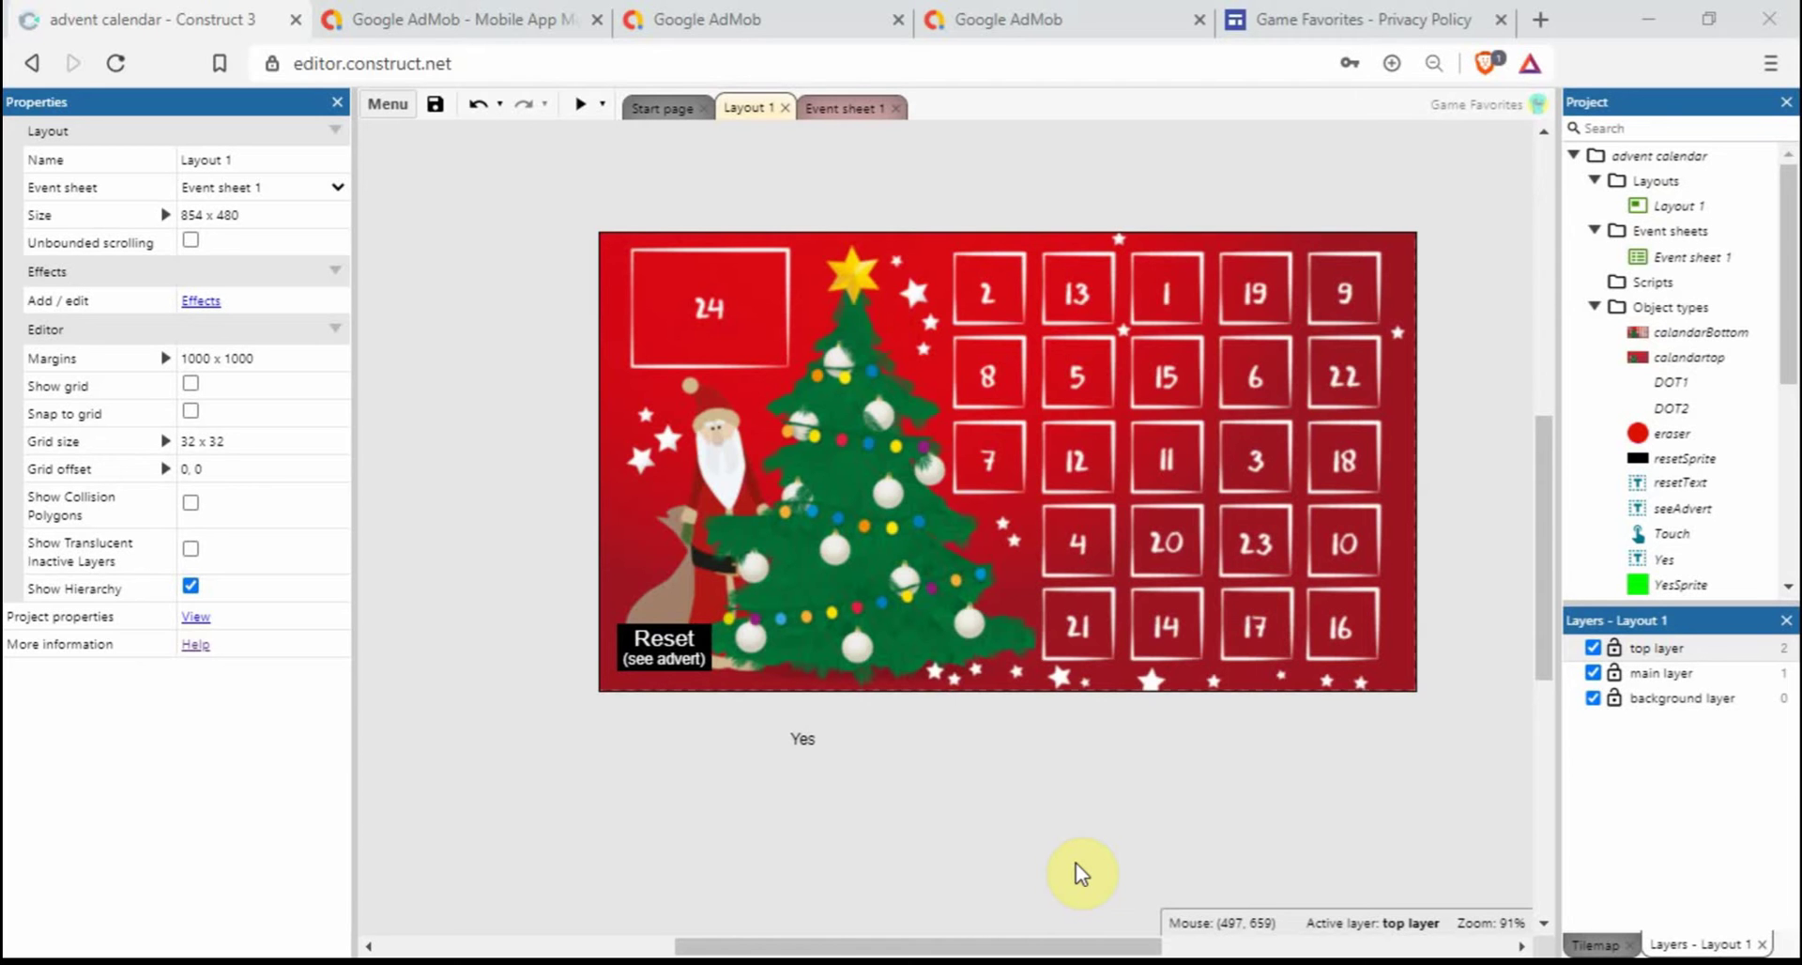
- Run the advent calendar in a preview and open door 1 to reveal the holly picture
left_click(583, 106)
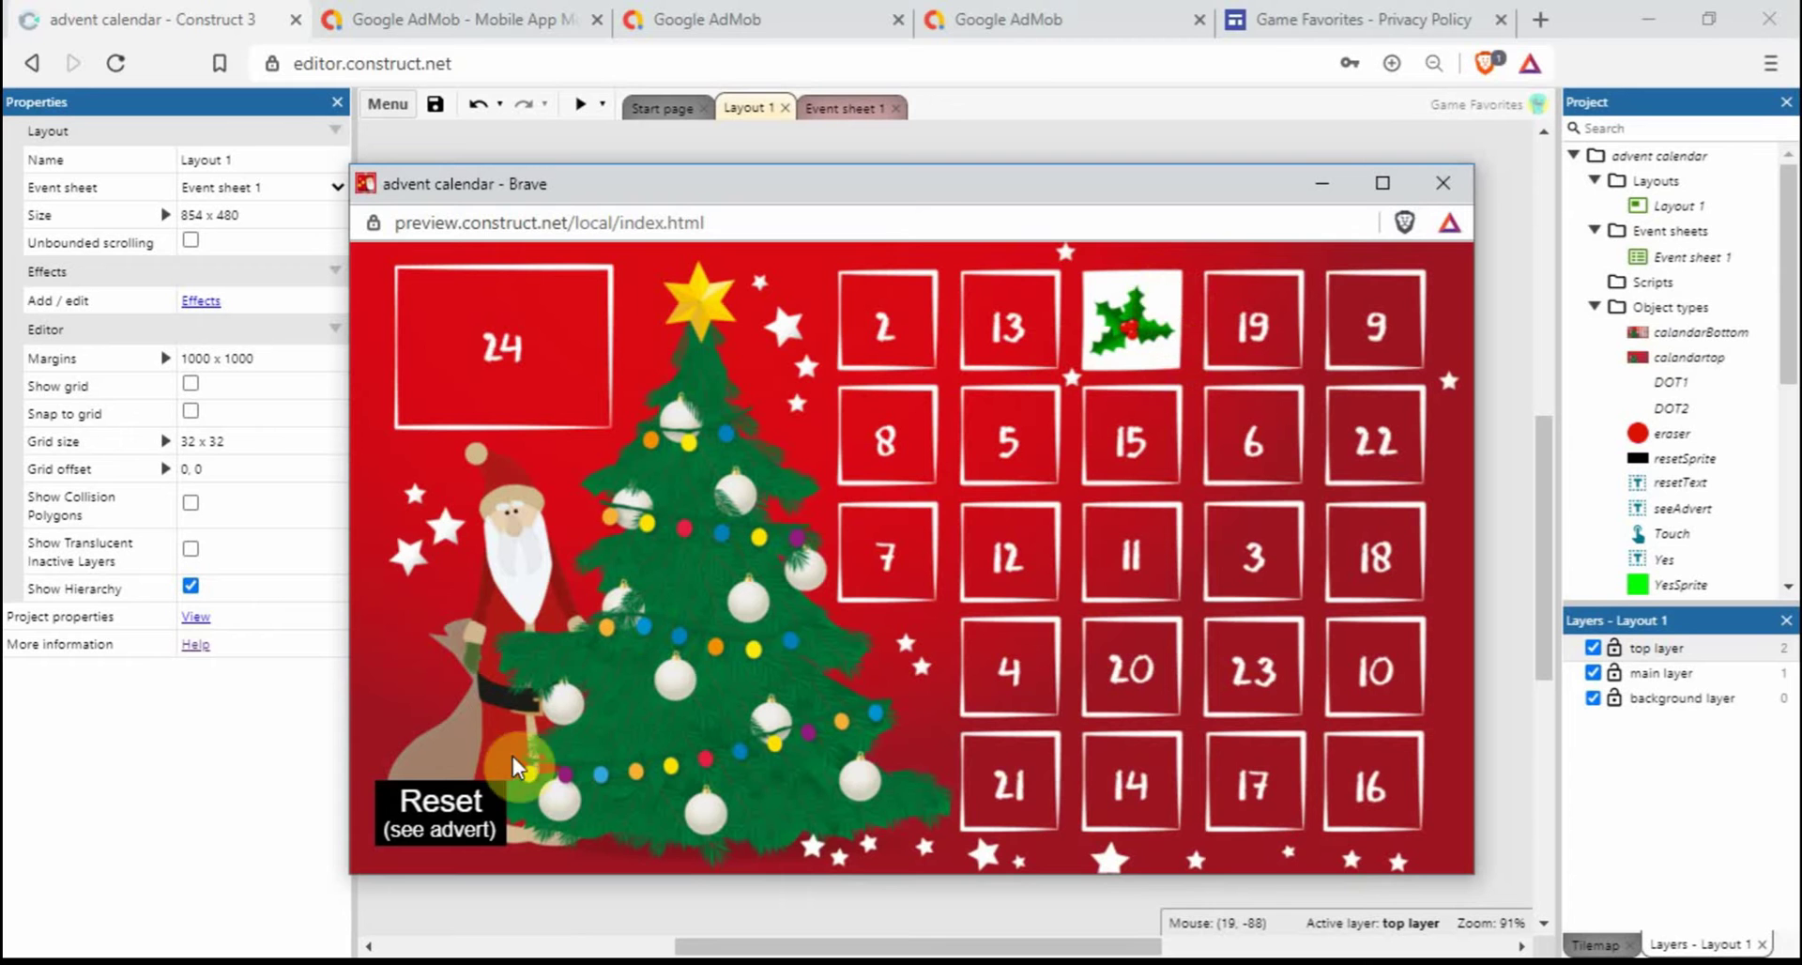
- Reset the calendar so day 1 shows its number again, then close the preview window
left_click(487, 794)
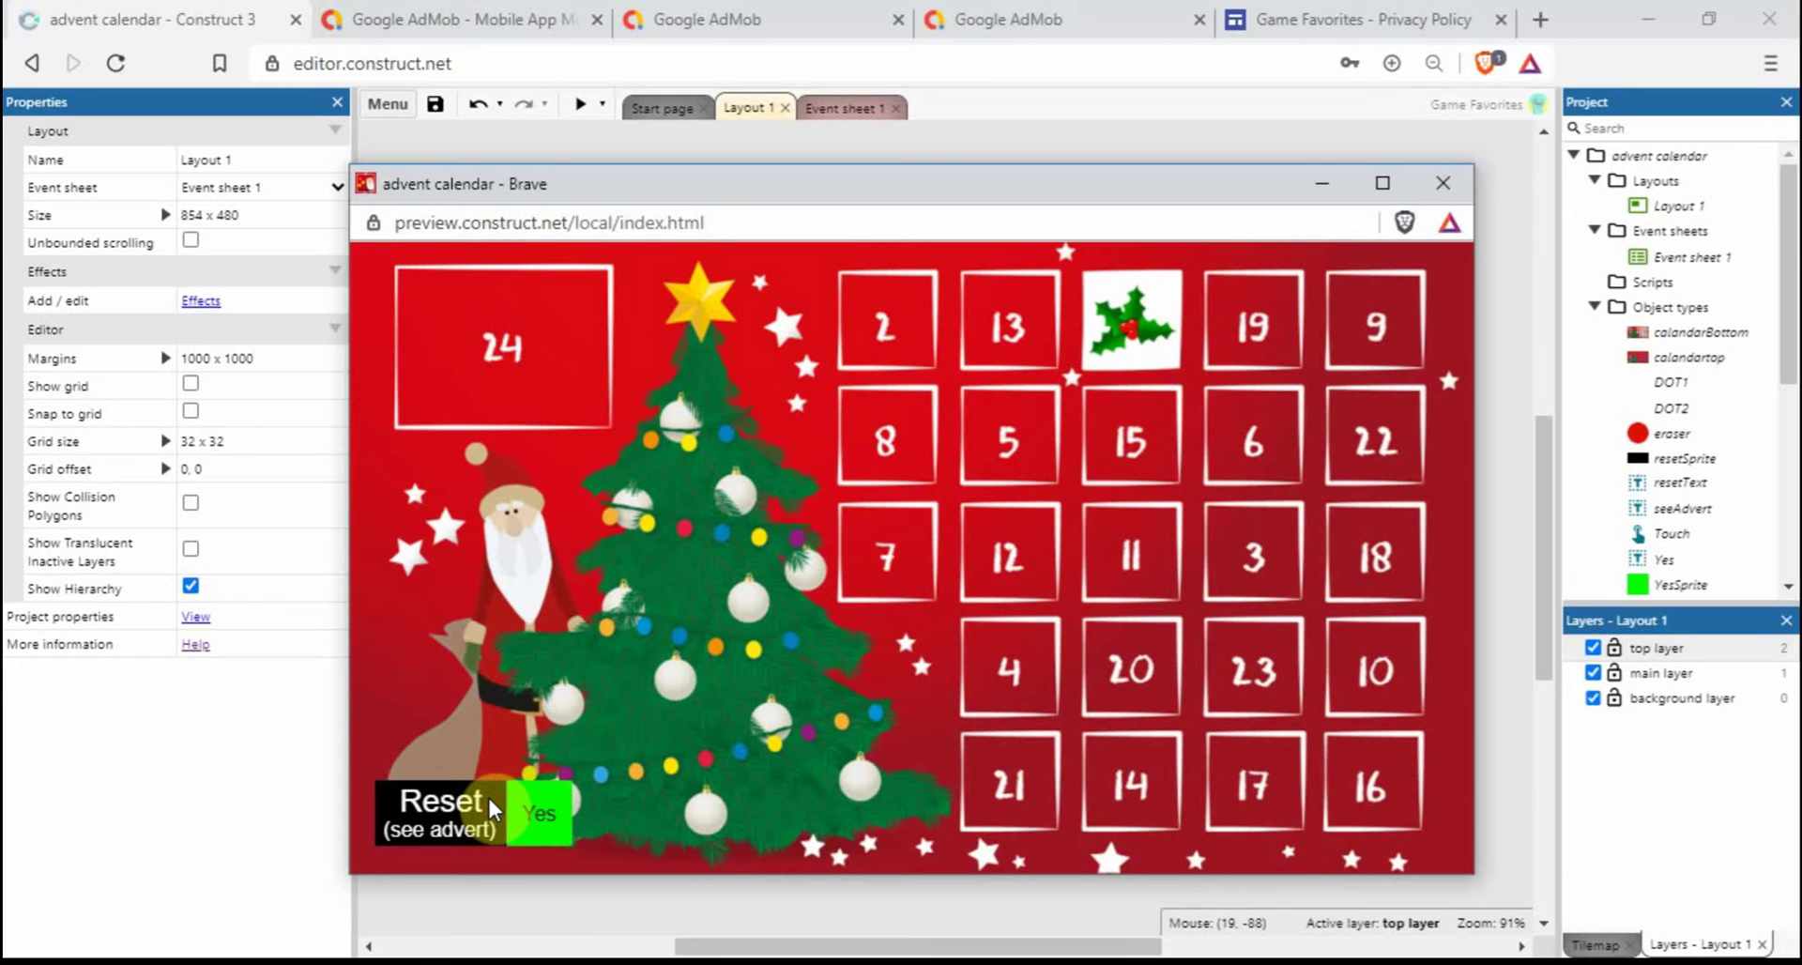
left_click(694, 594)
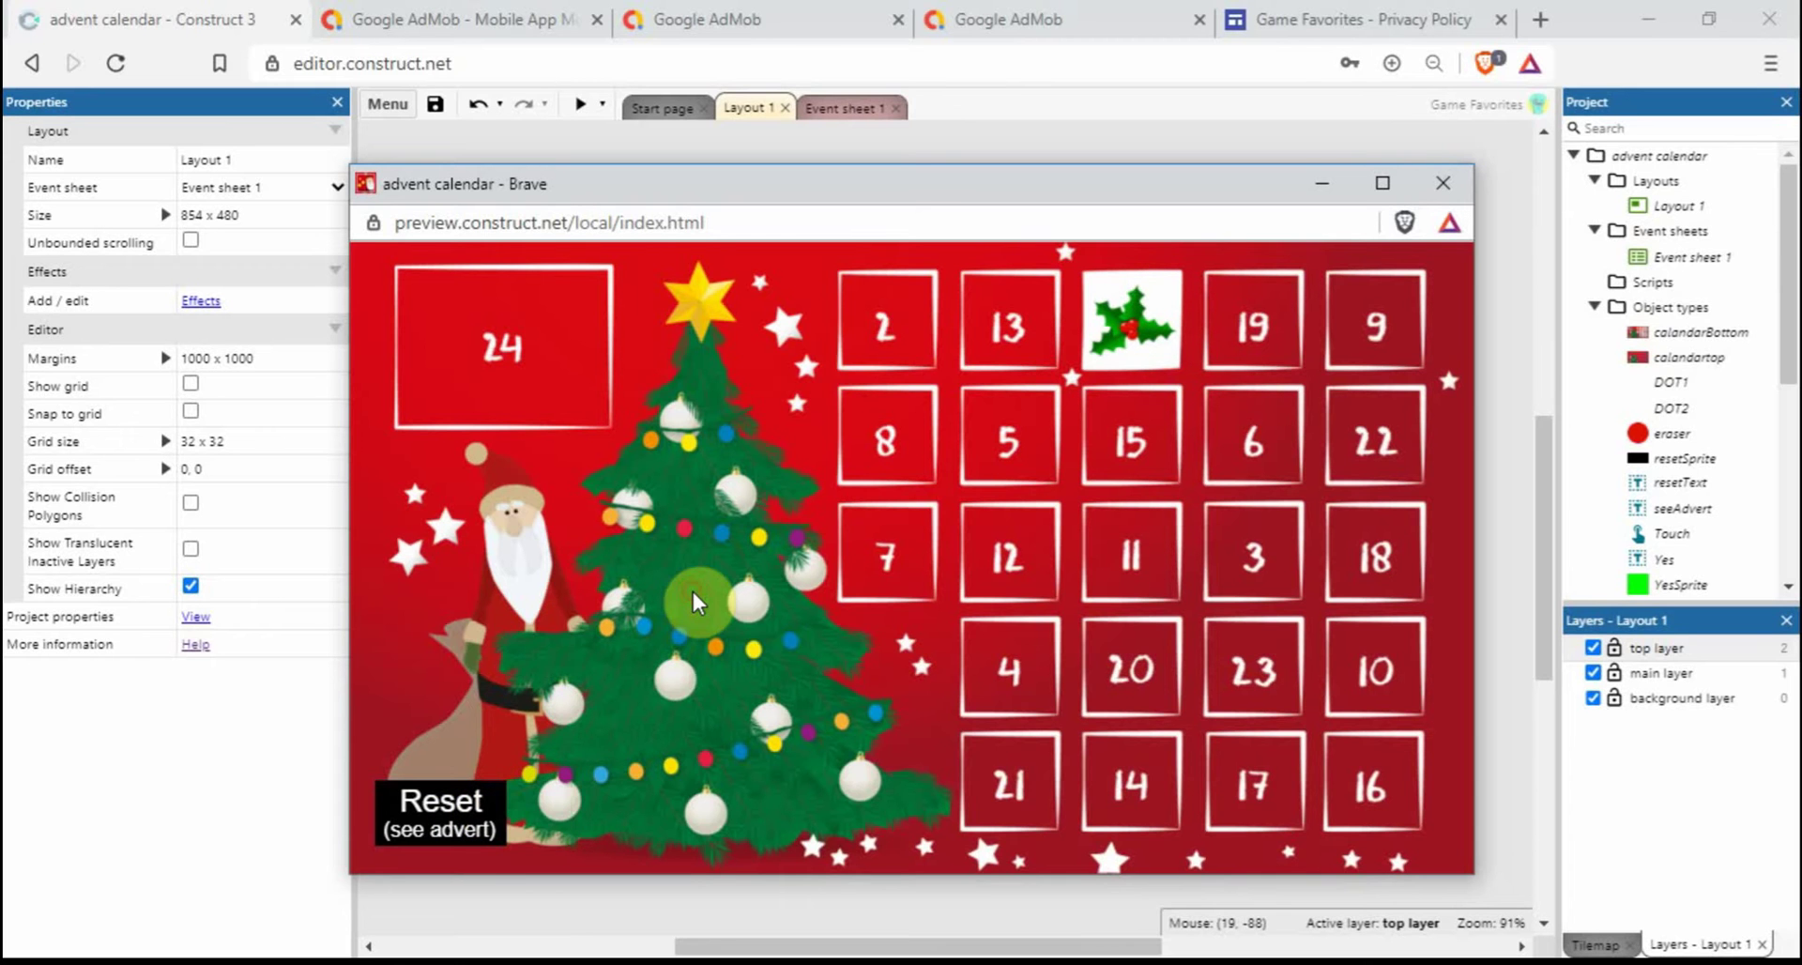
left_click(455, 810)
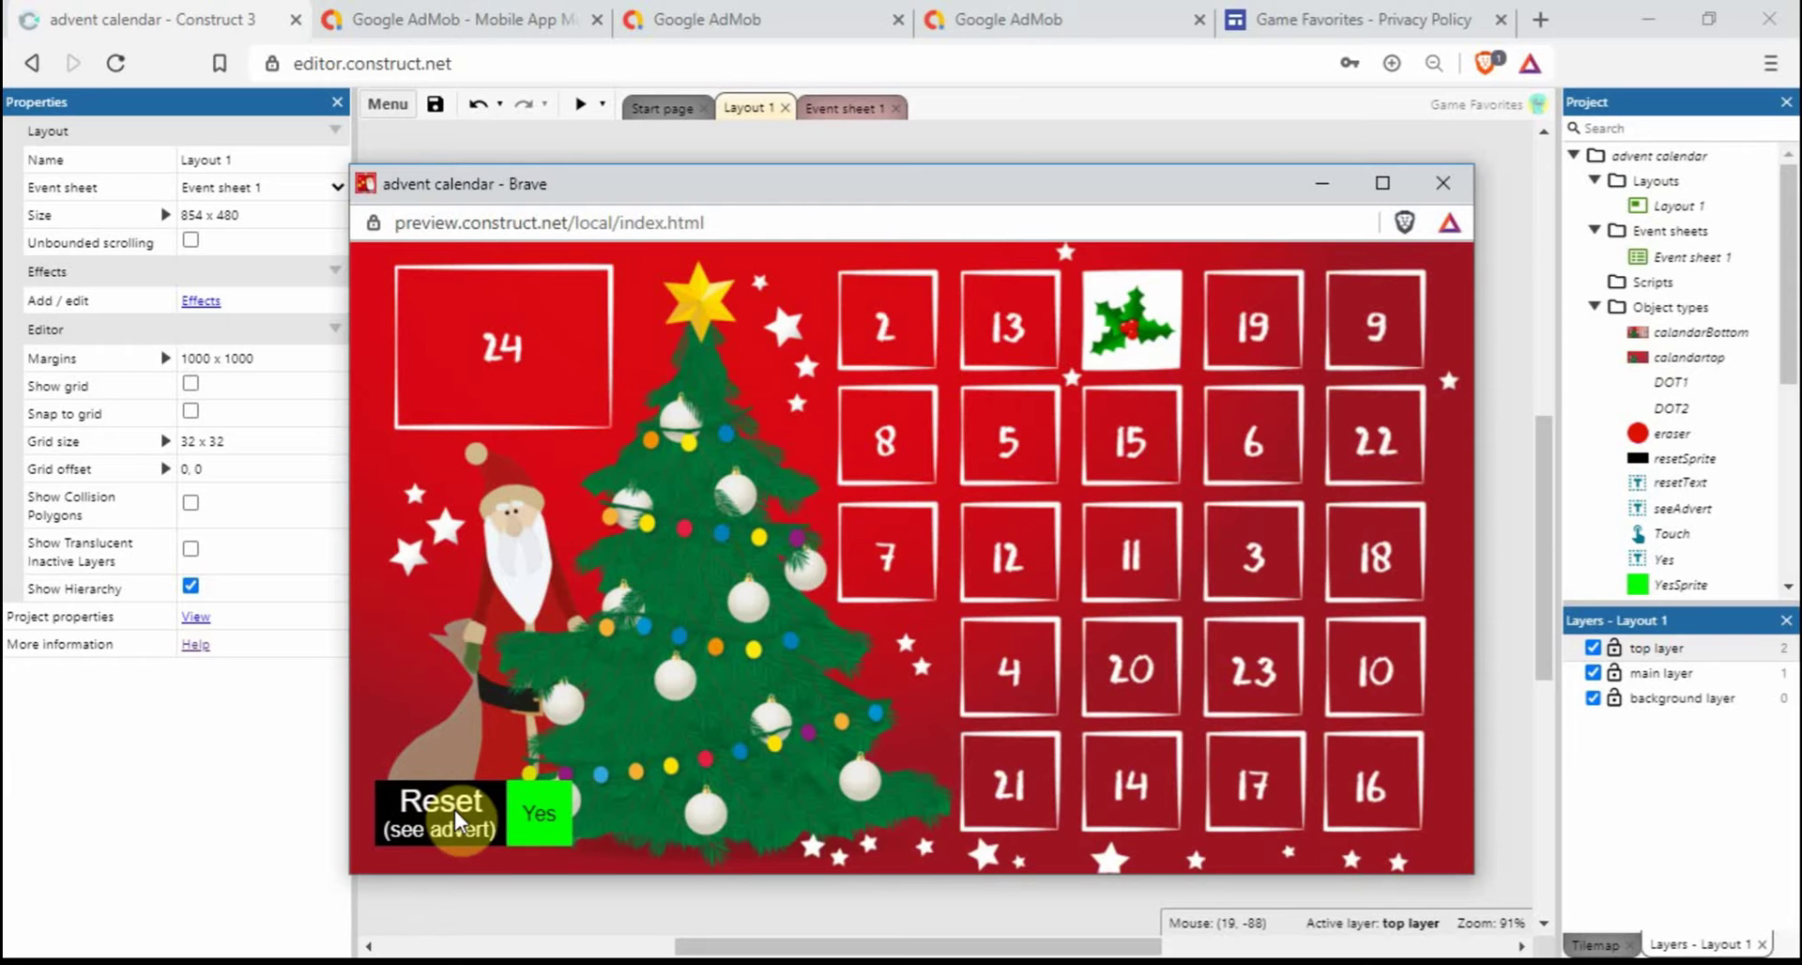
left_click(538, 818)
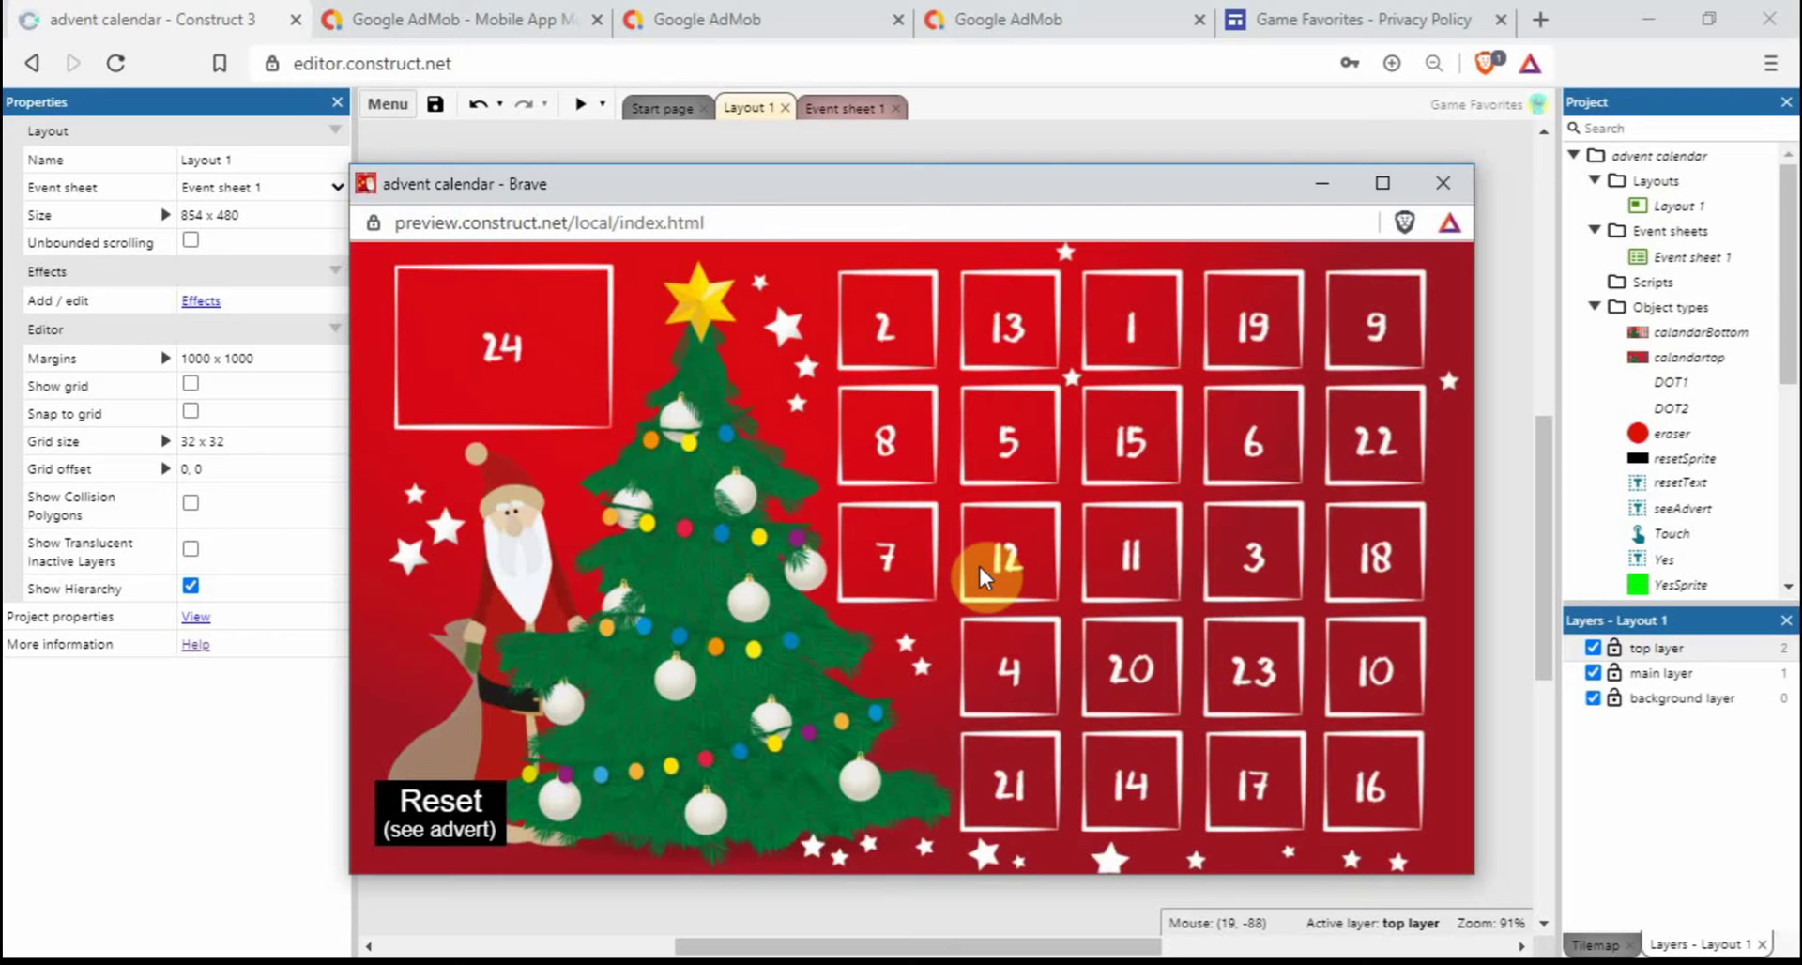
left_click(1451, 183)
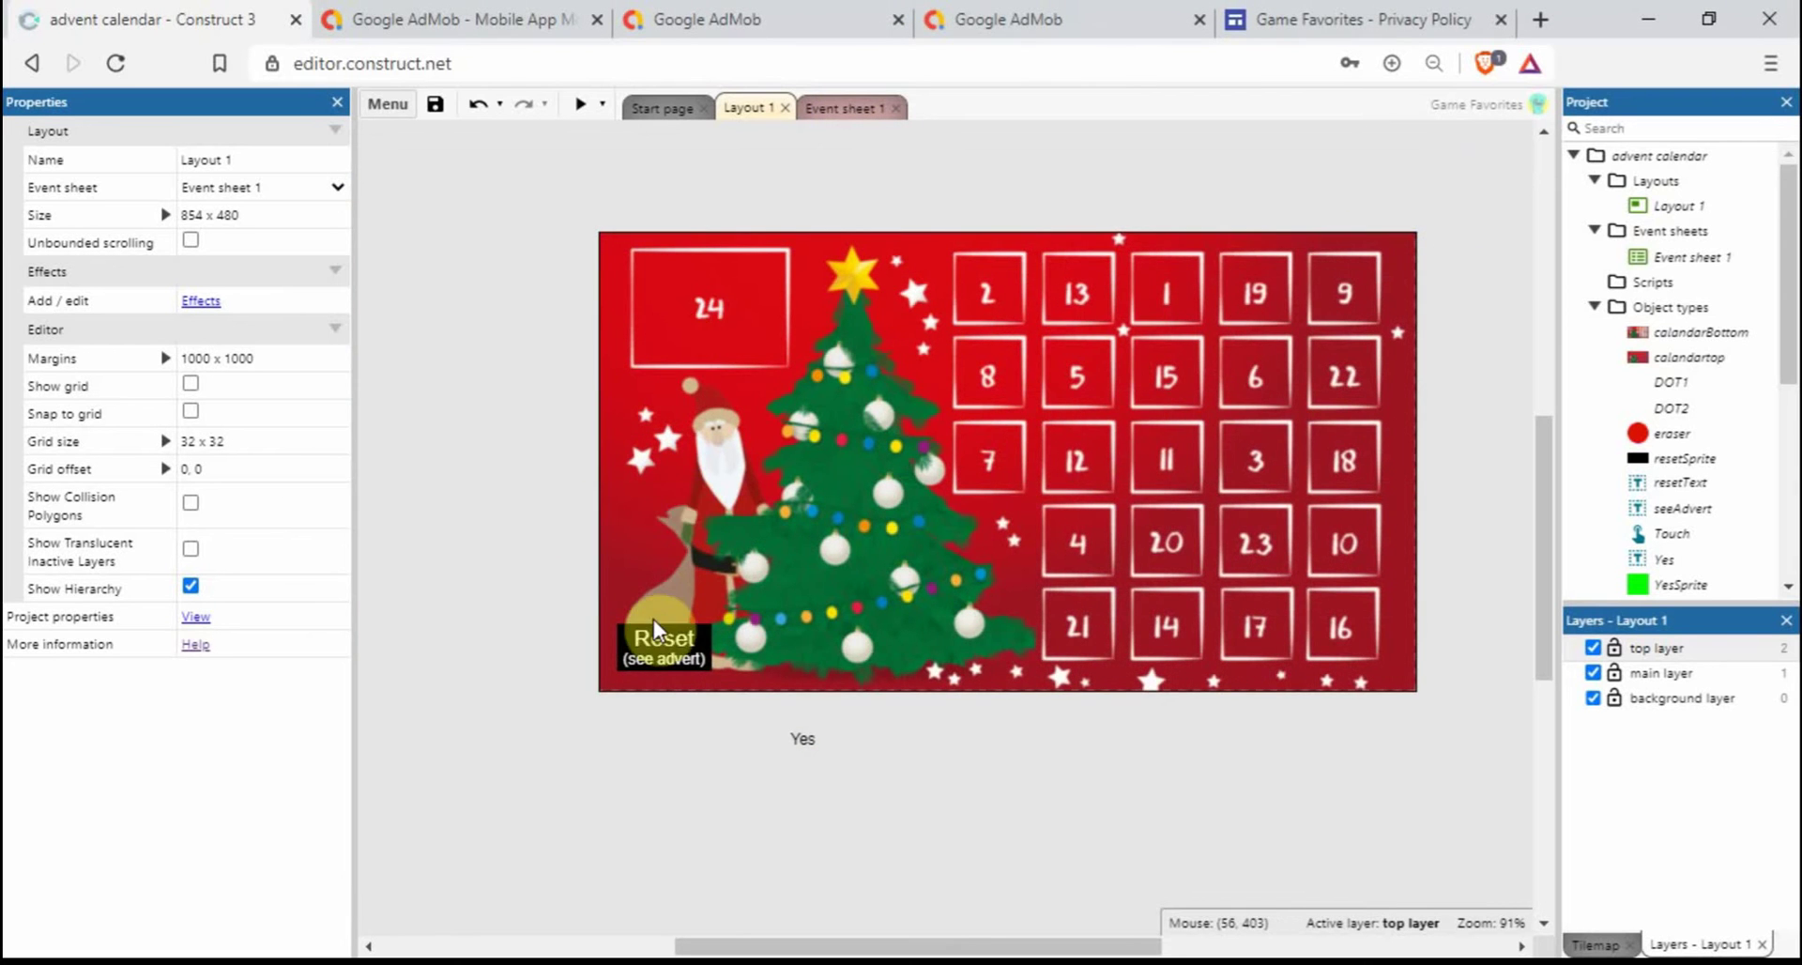
- Insert the Google Play object type into the project, found by searching 'google'
double_click(512, 672)
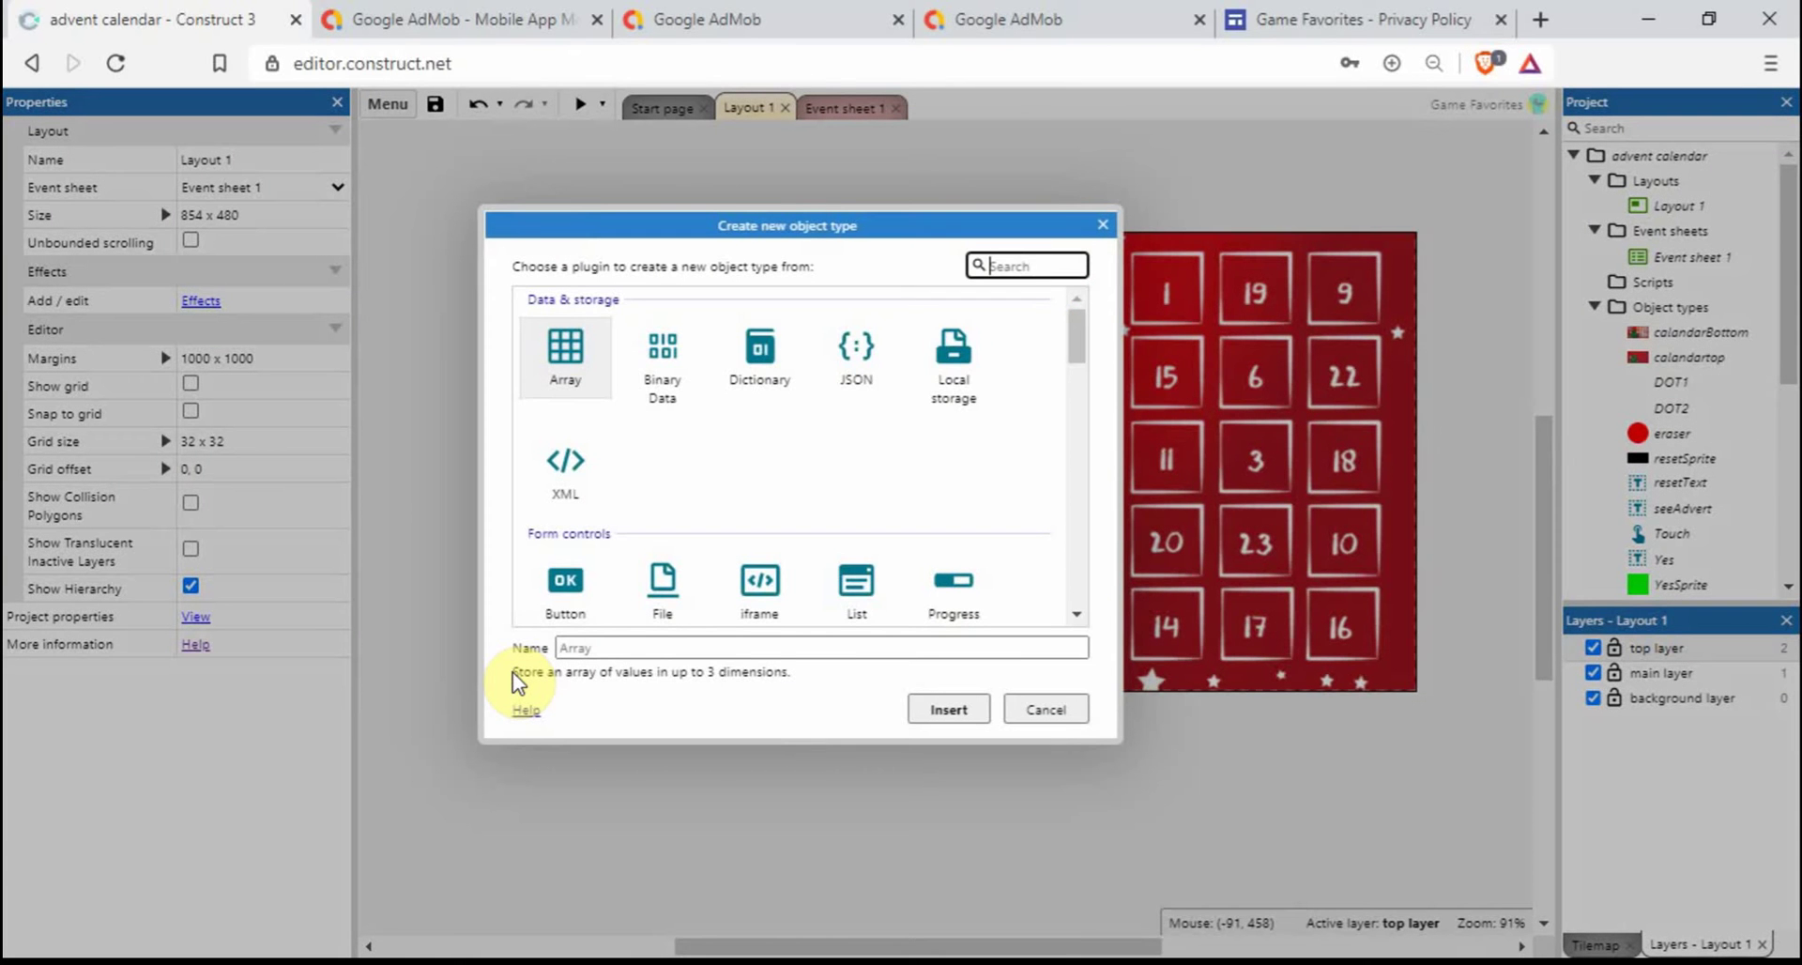
type("google")
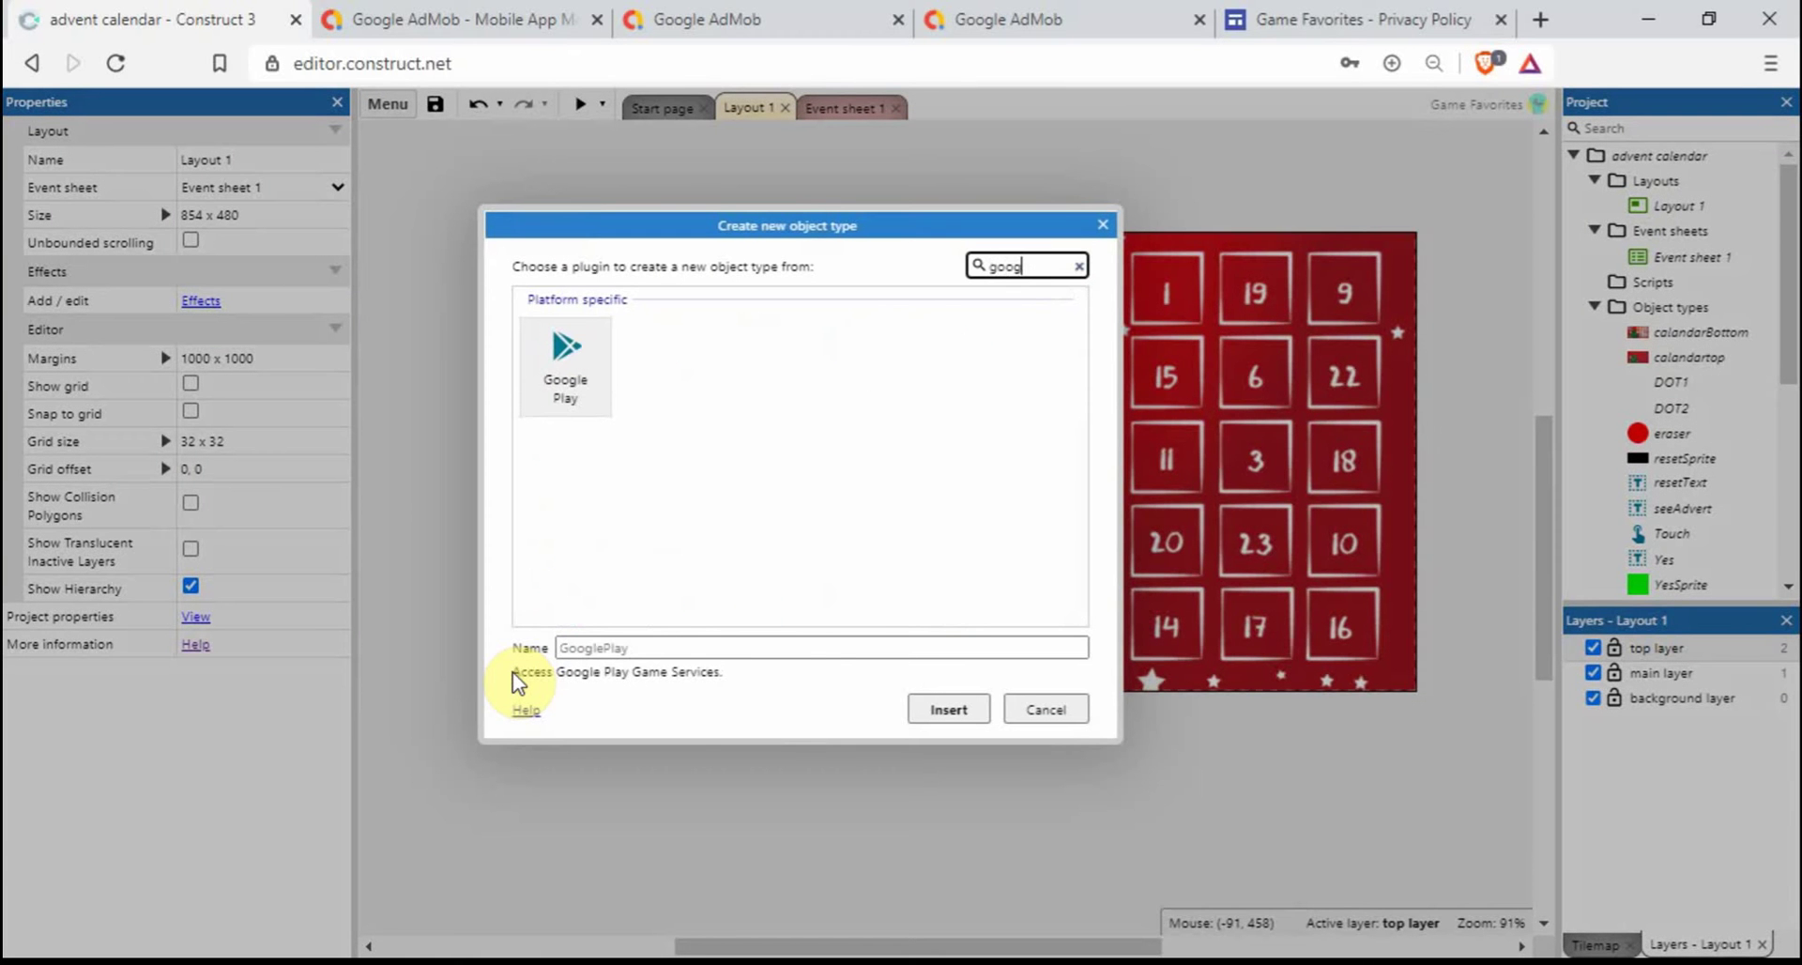
left_click(567, 360)
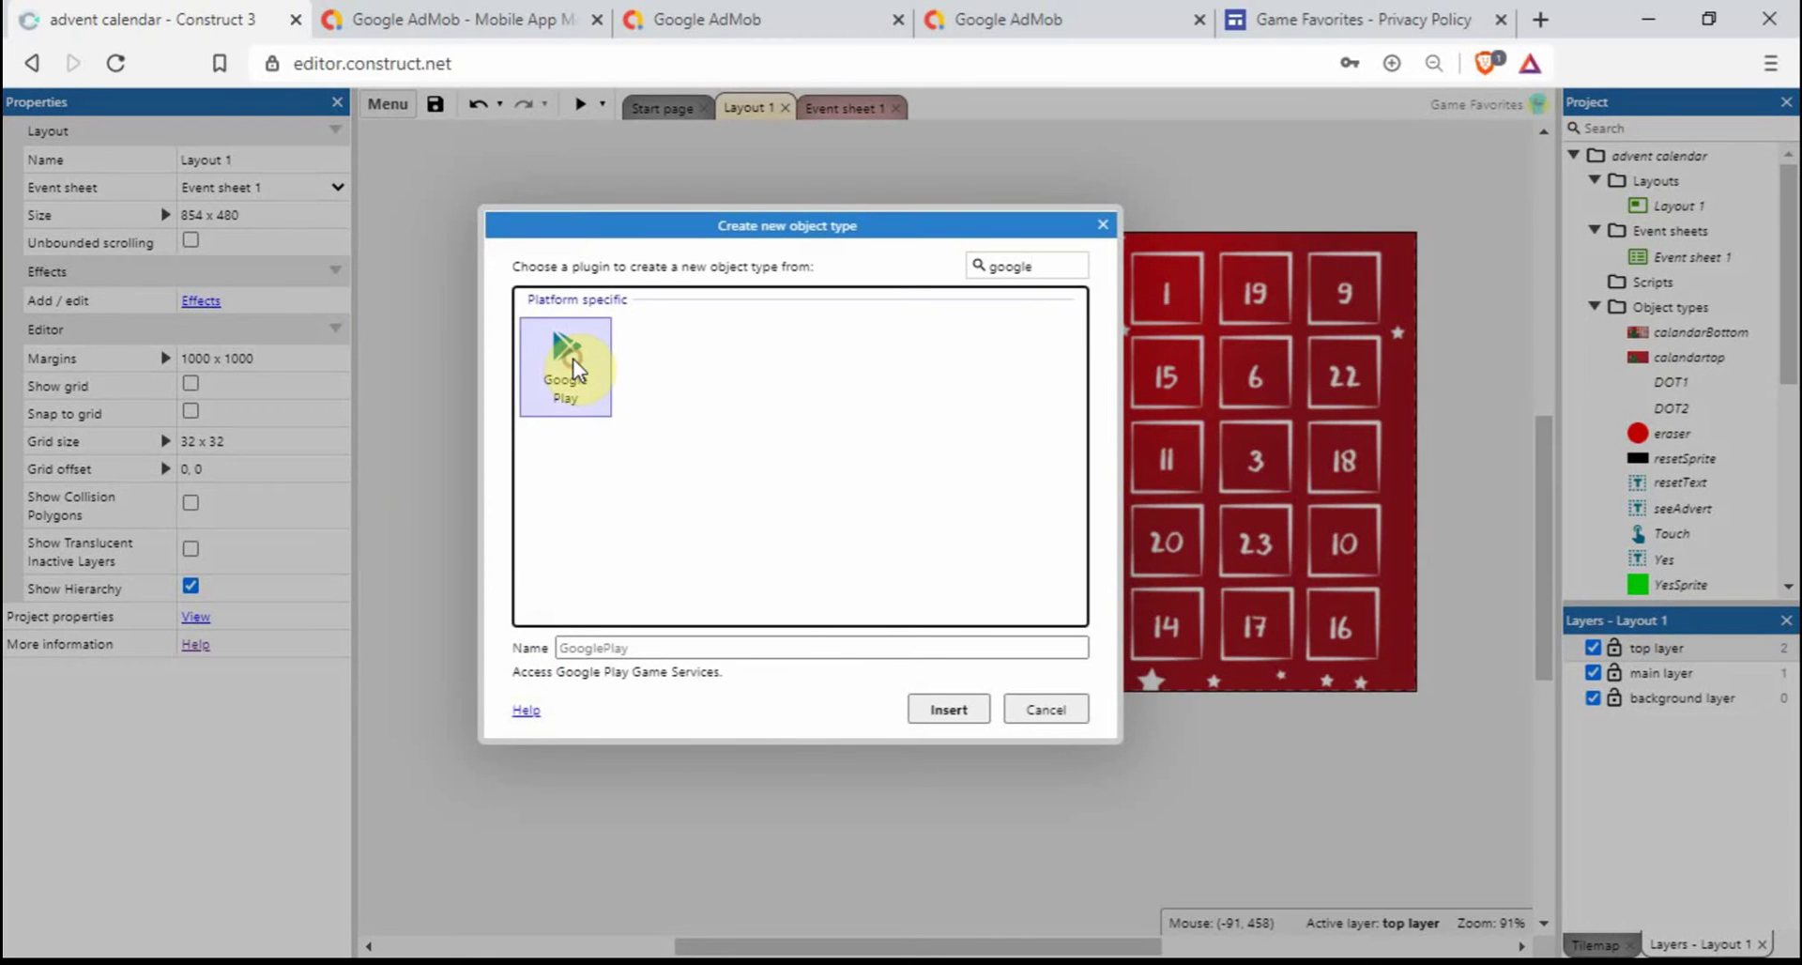
left_click(947, 711)
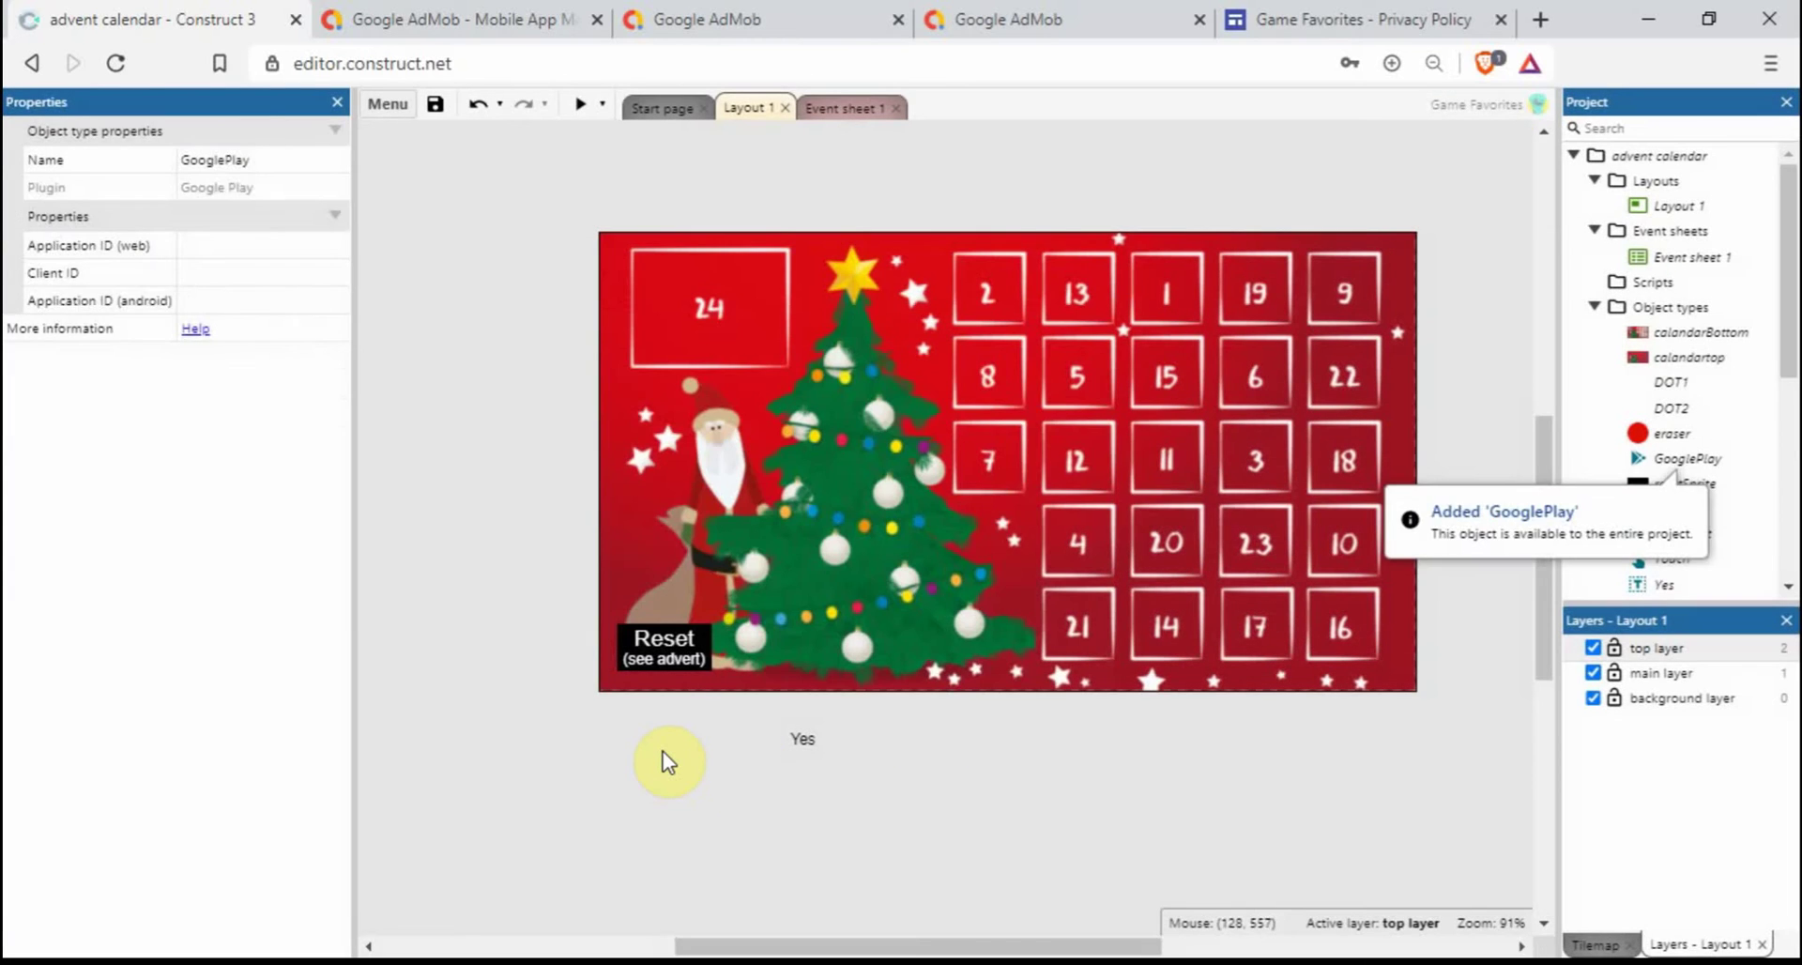
- Insert the Mobile advert object type, found by searching 'mobile'
double_click(662, 752)
type("mobile")
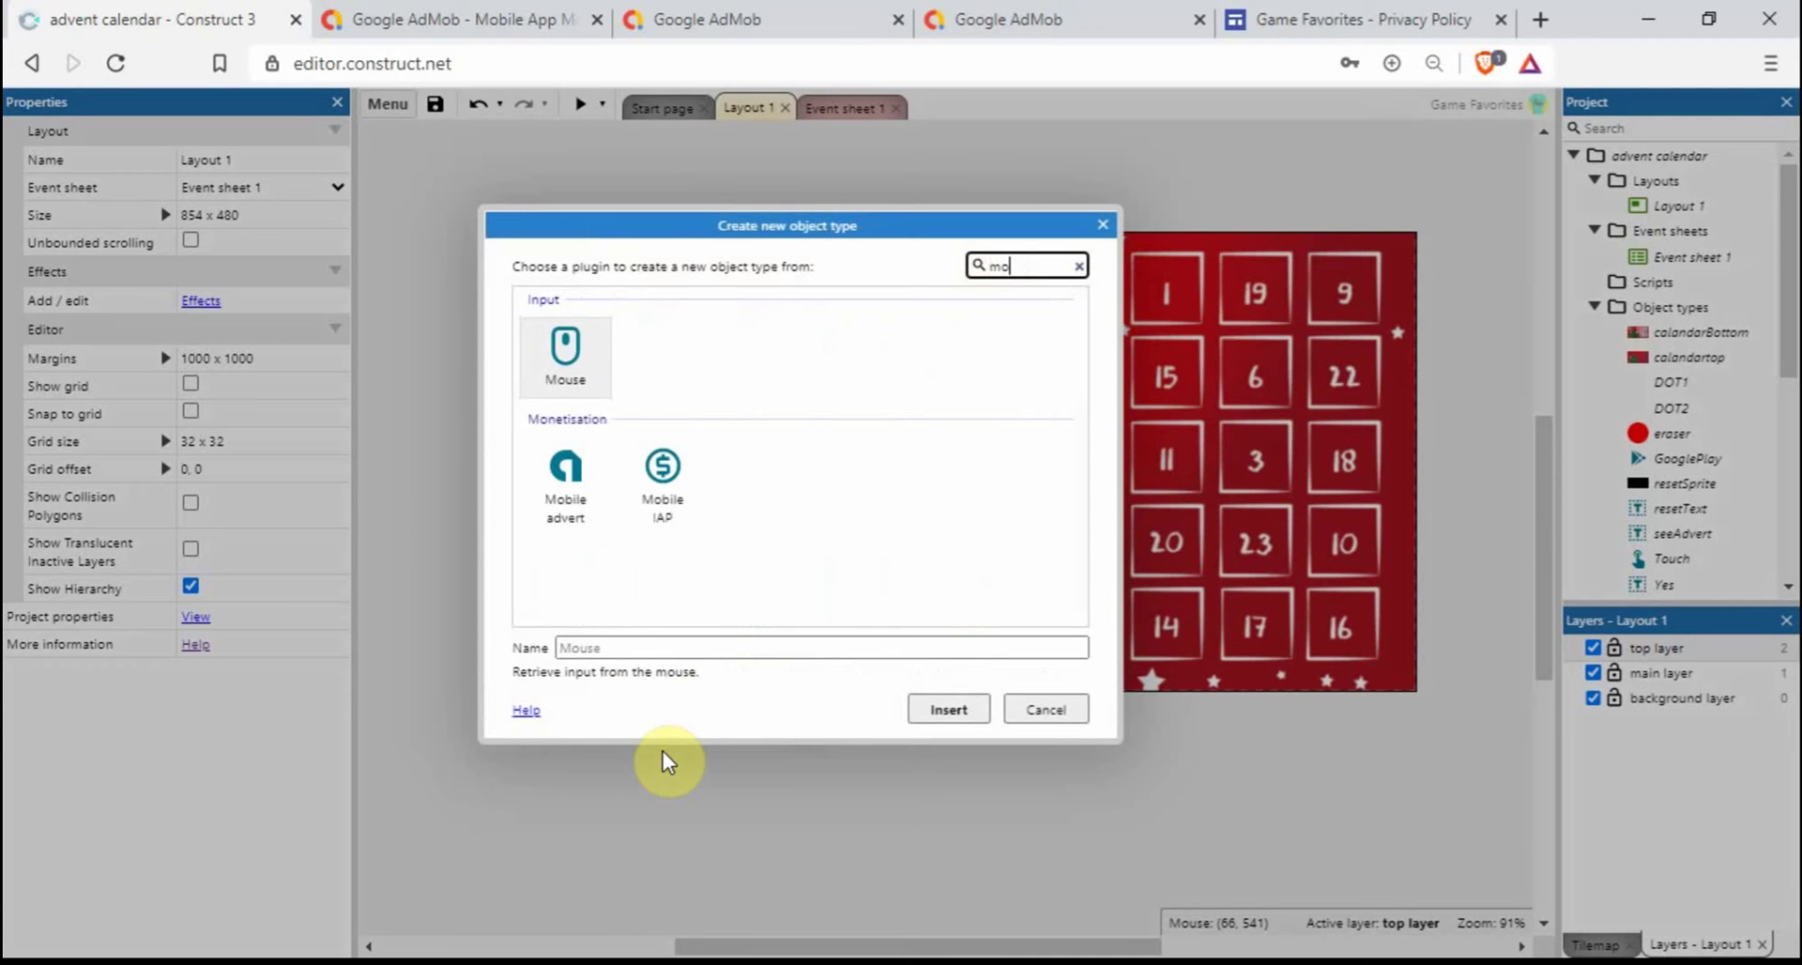
left_click(569, 359)
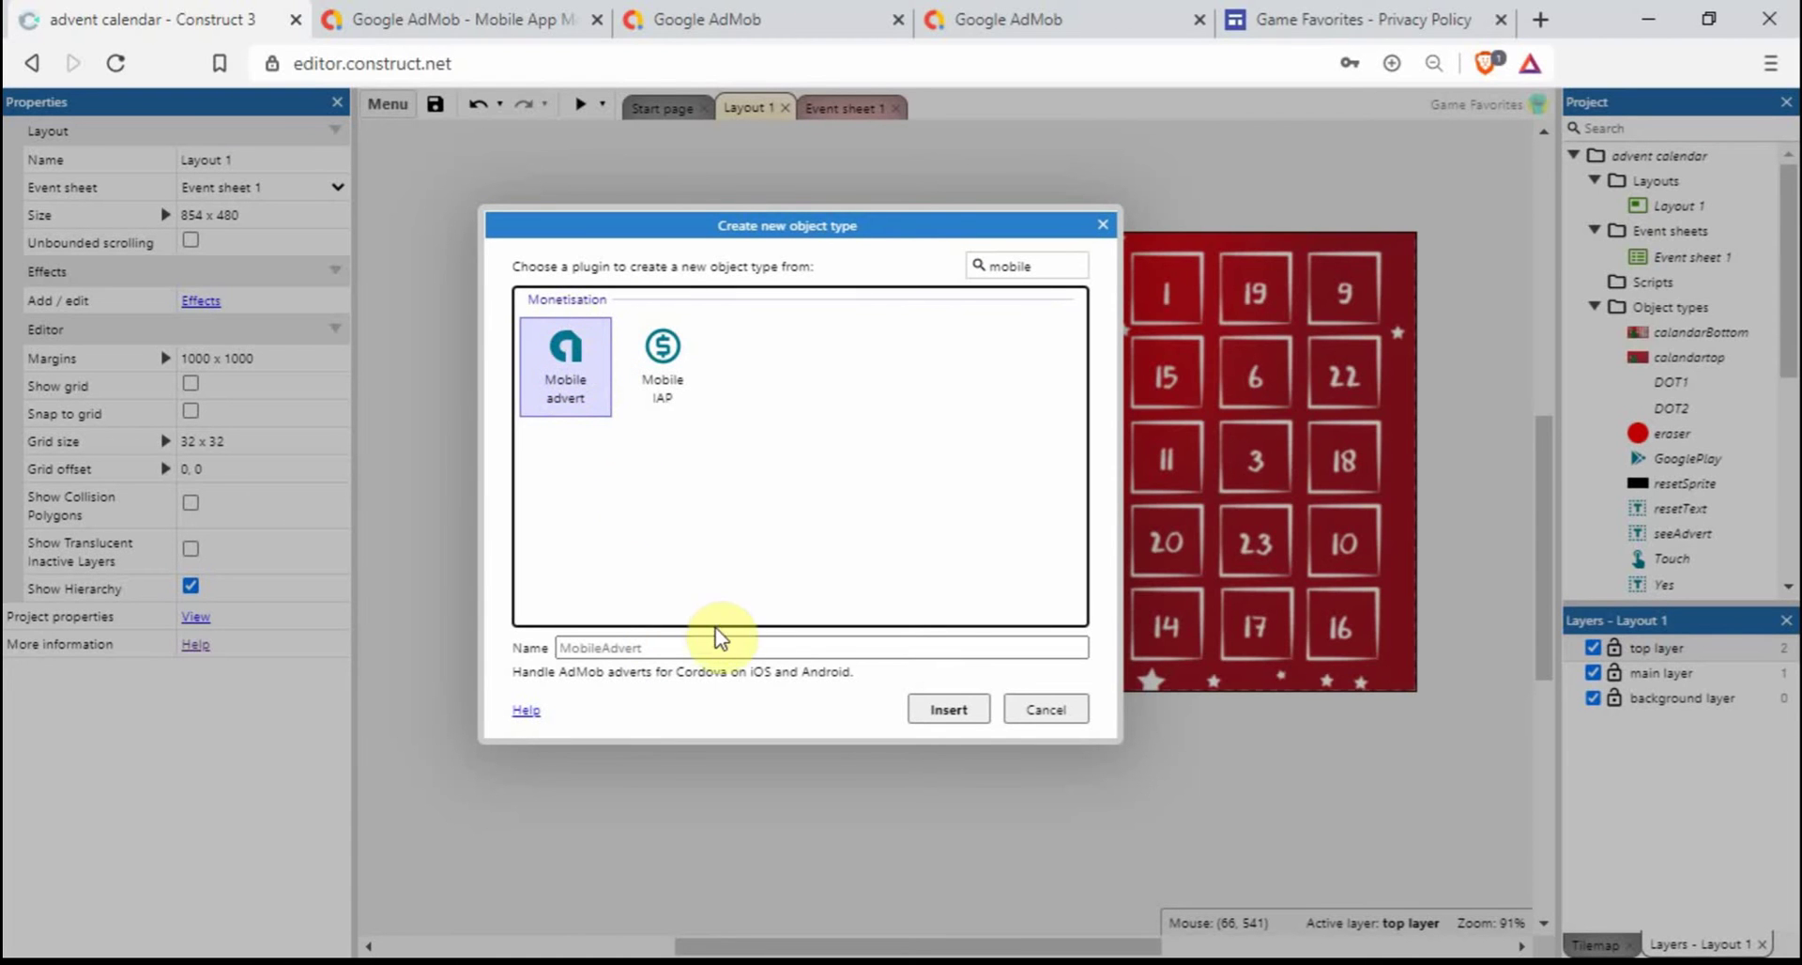
left_click(944, 718)
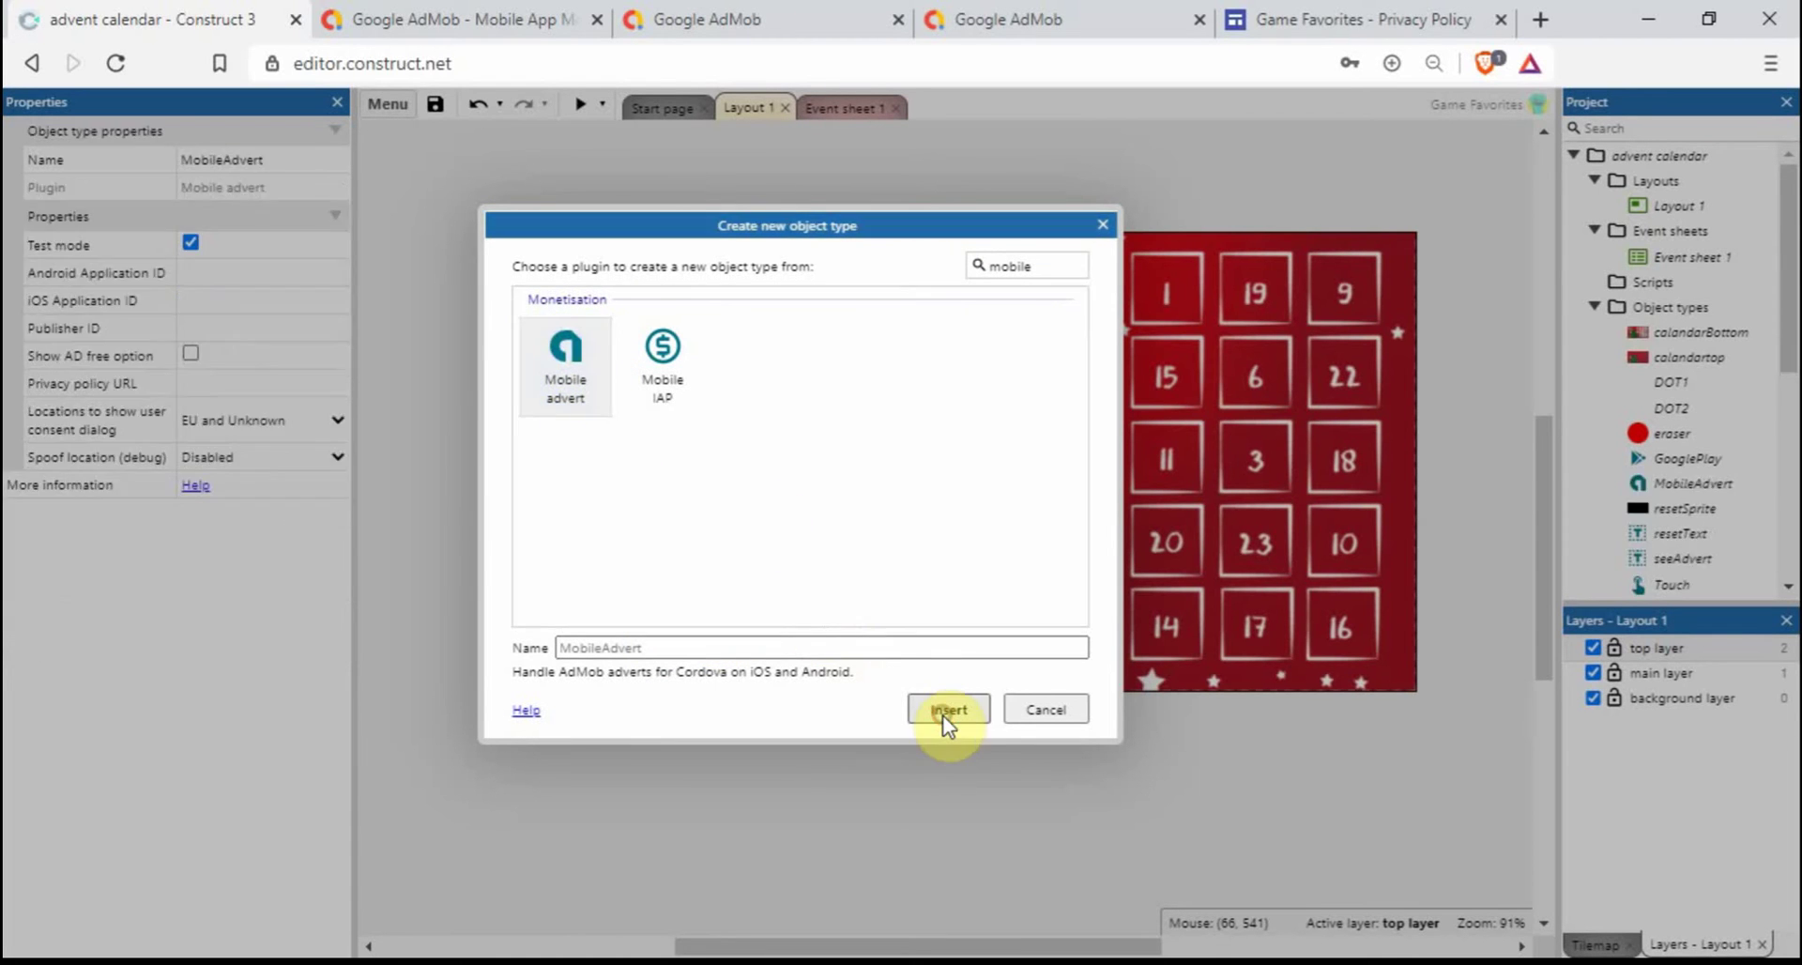
left_click(1101, 803)
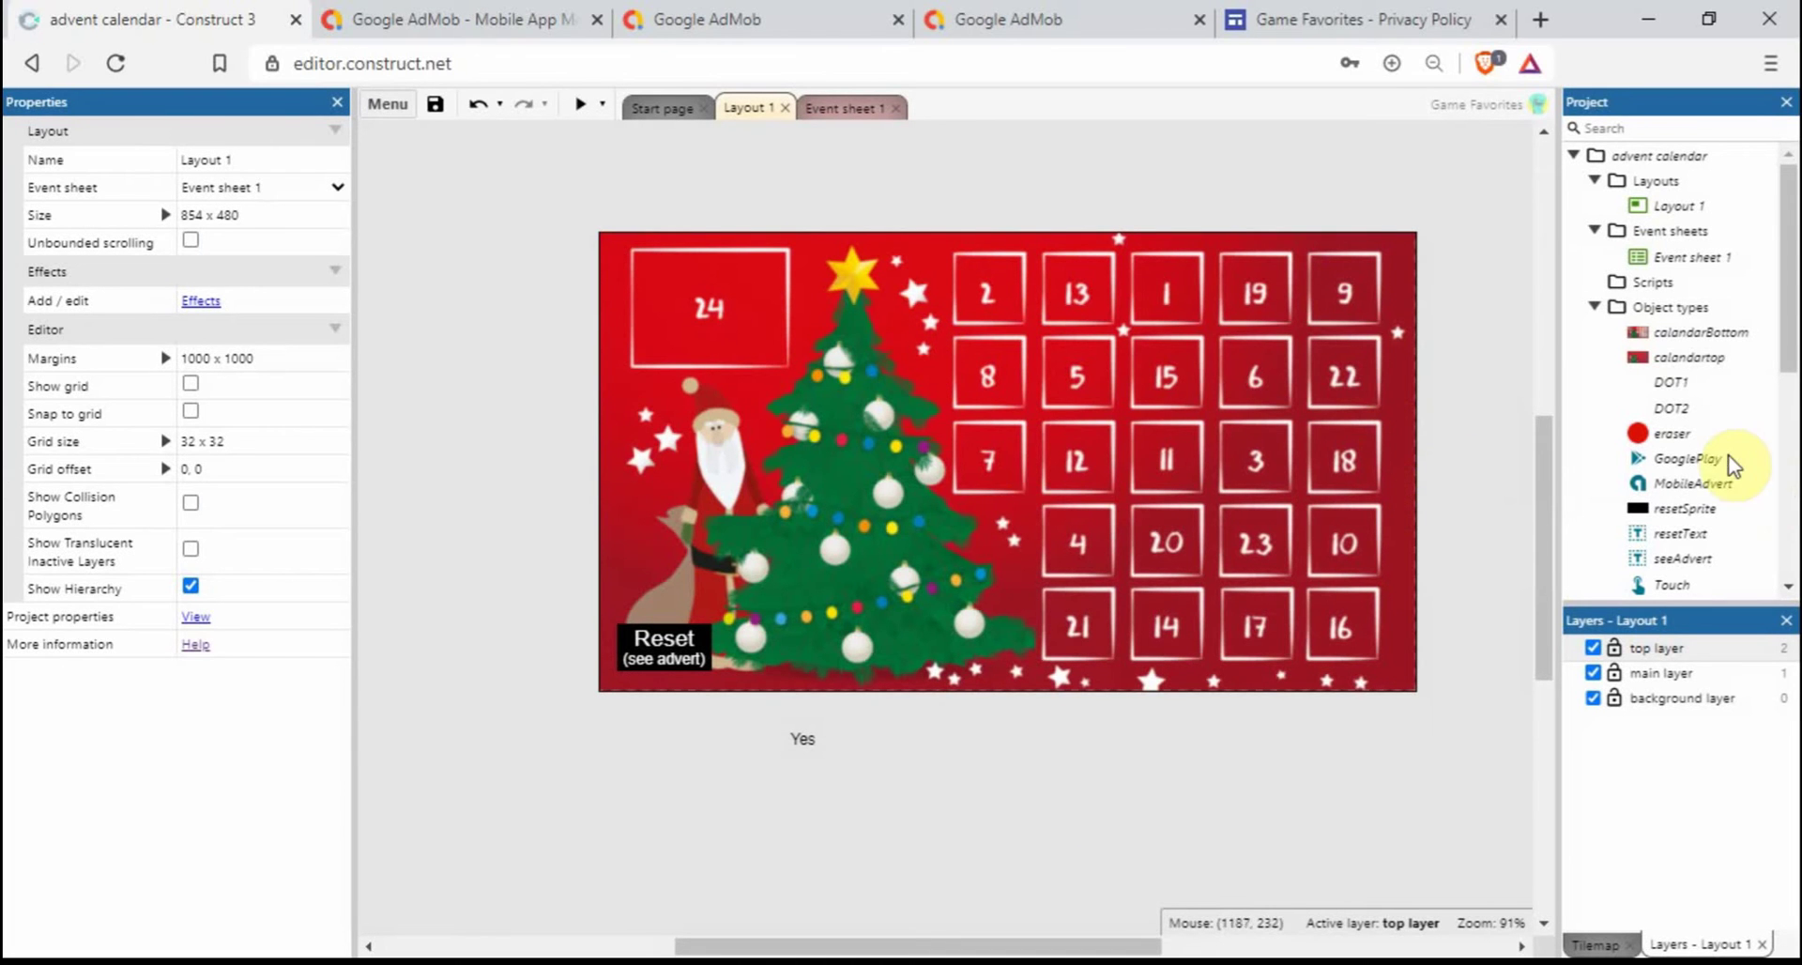
- Copy the project's ID from Project properties, leaving GooglePlay's Application ID empty for now
left_click(1693, 459)
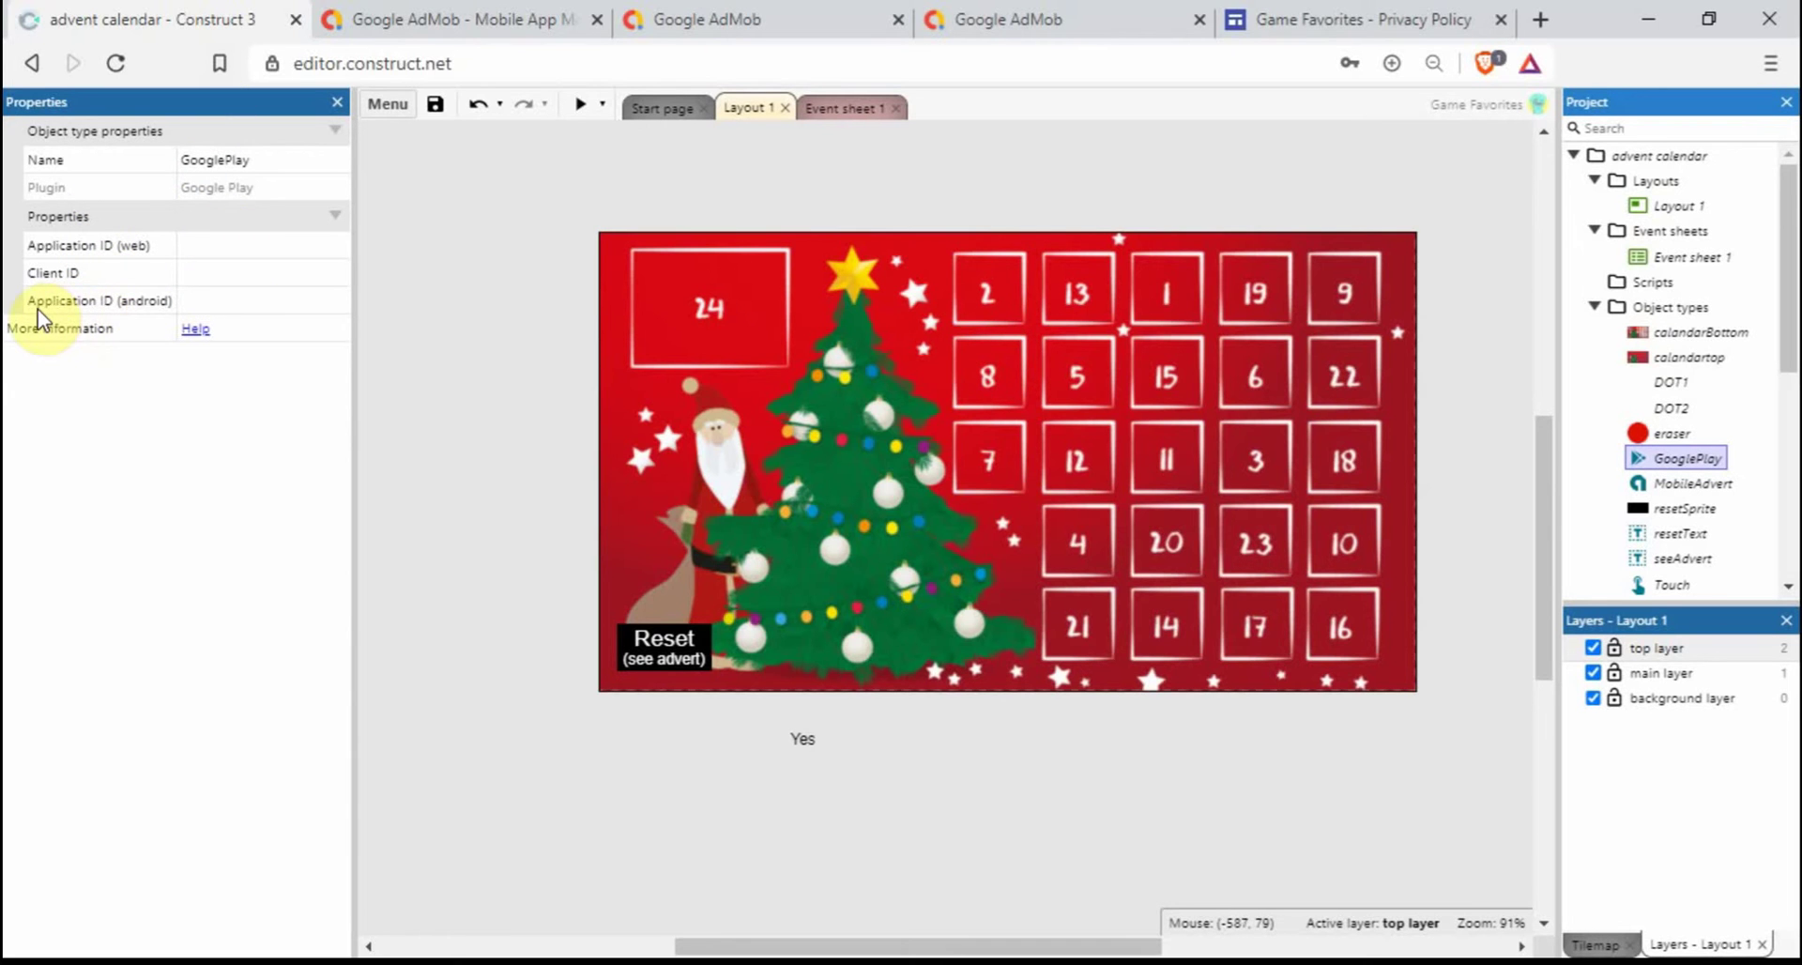
left_click(209, 305)
left_click(208, 305)
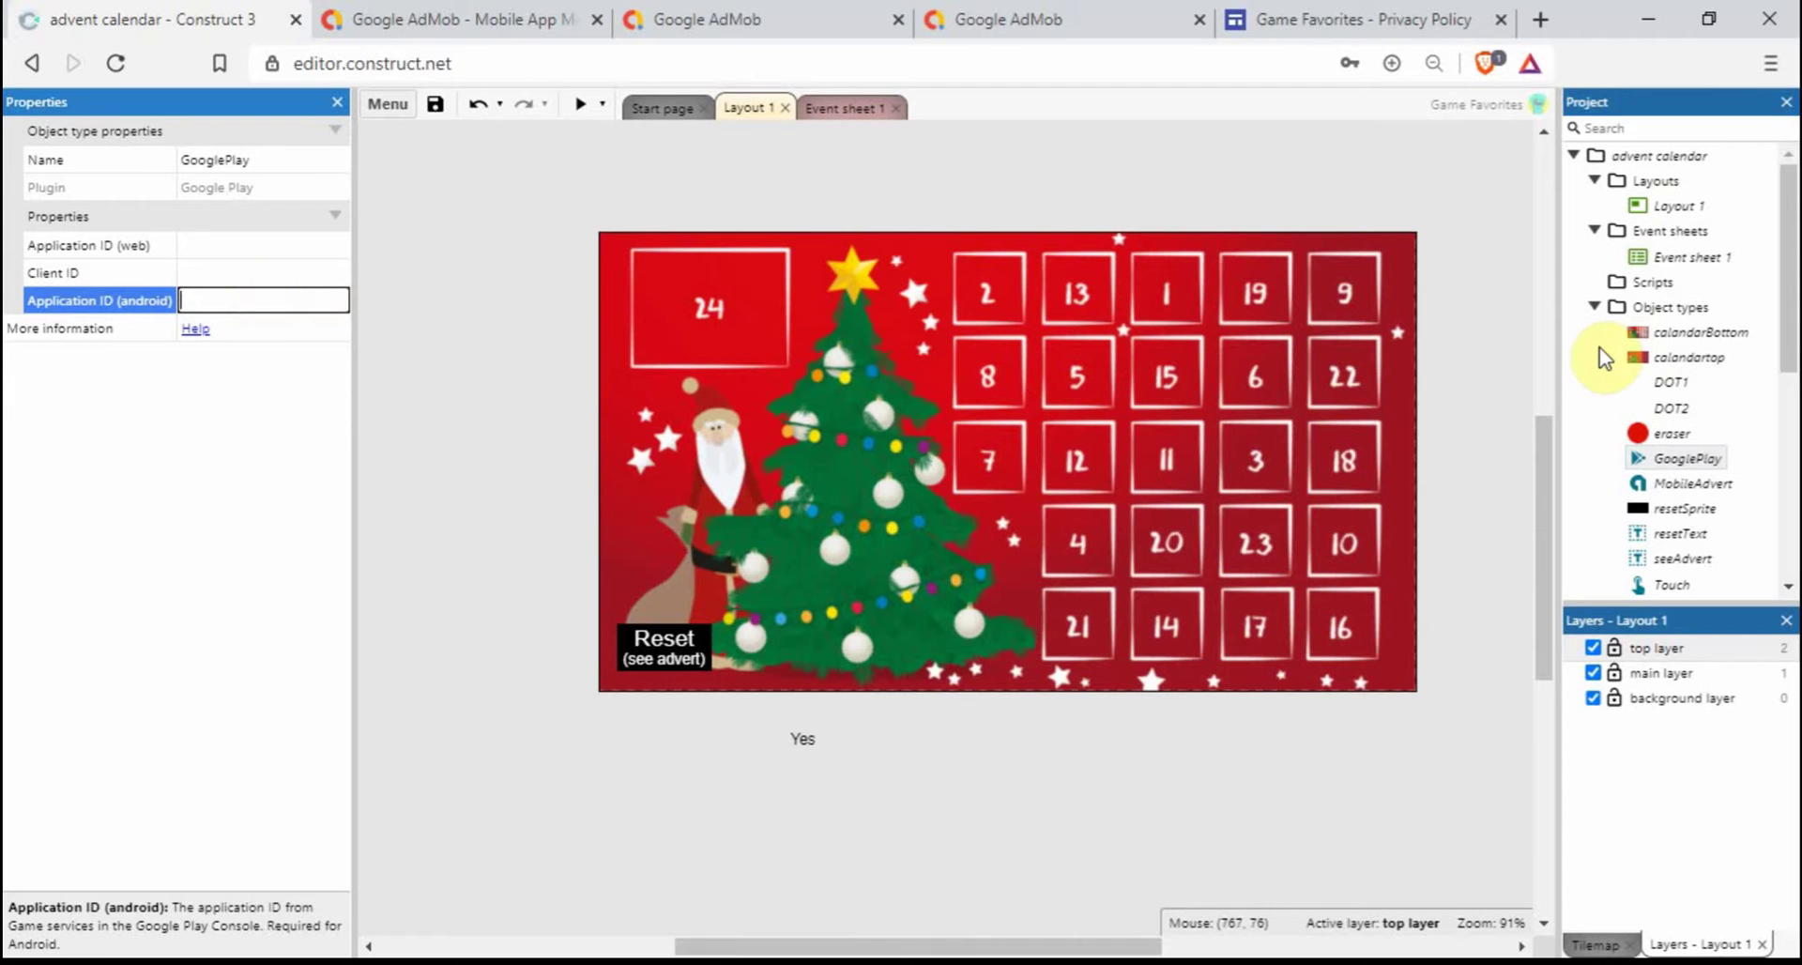
left_click(1789, 239)
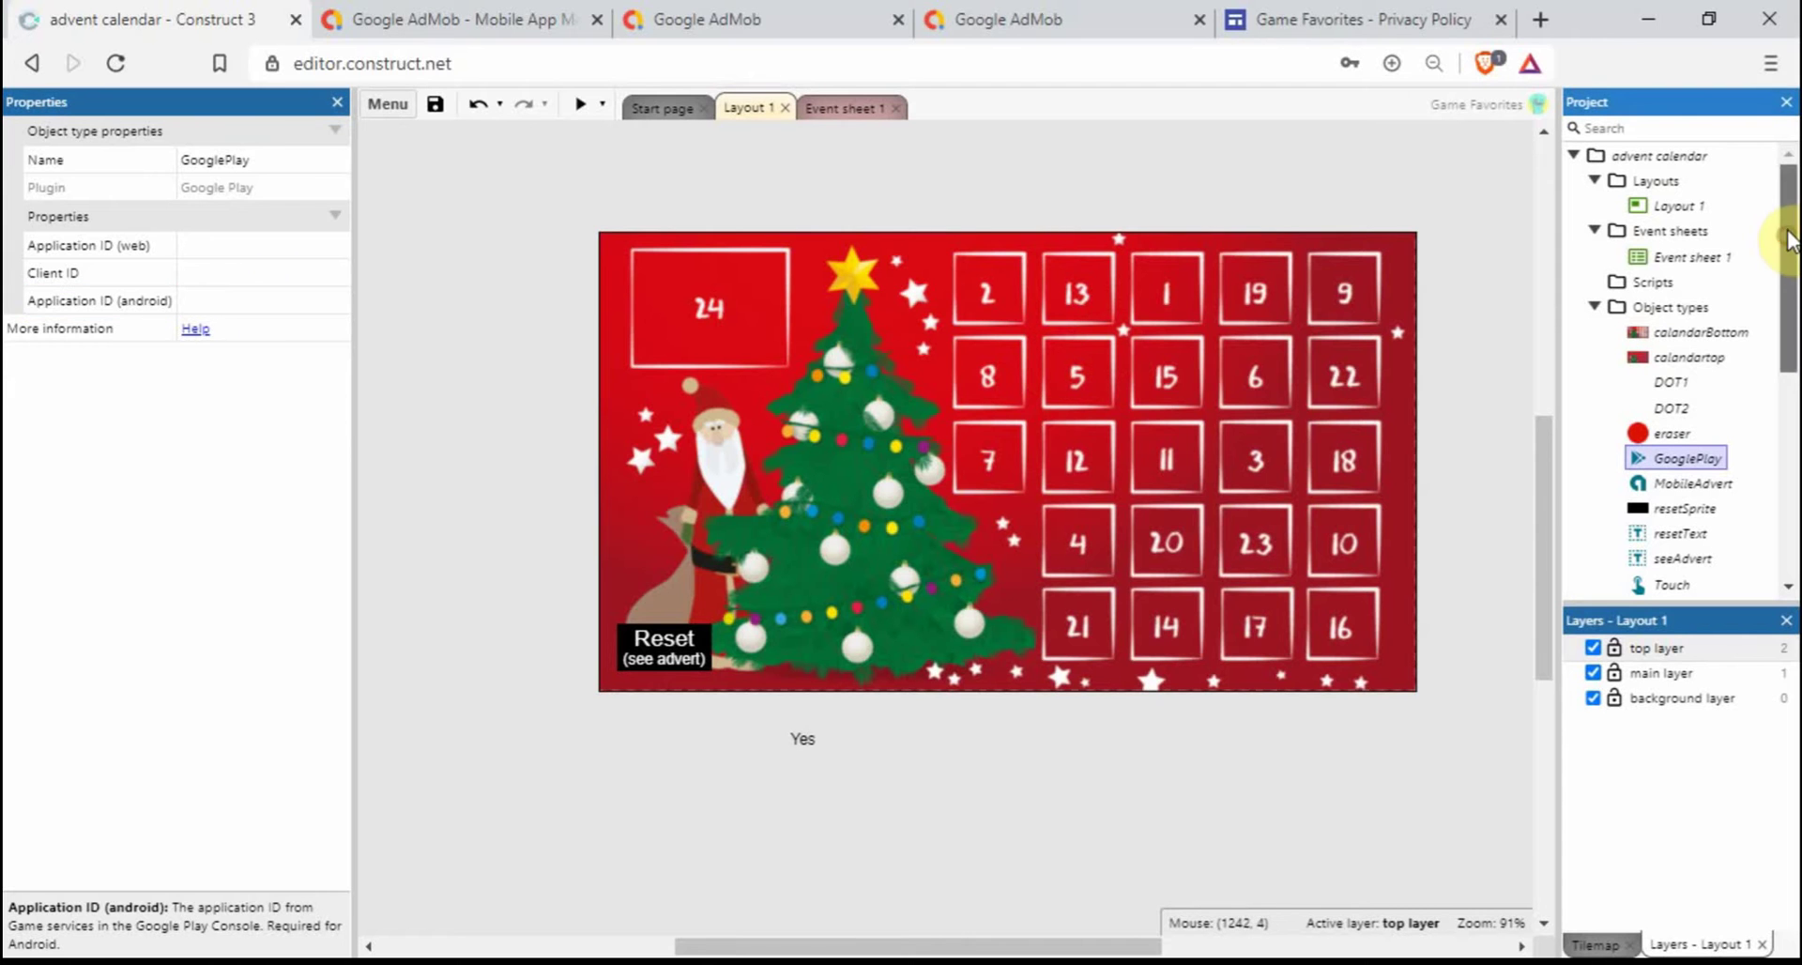
left_click(1660, 157)
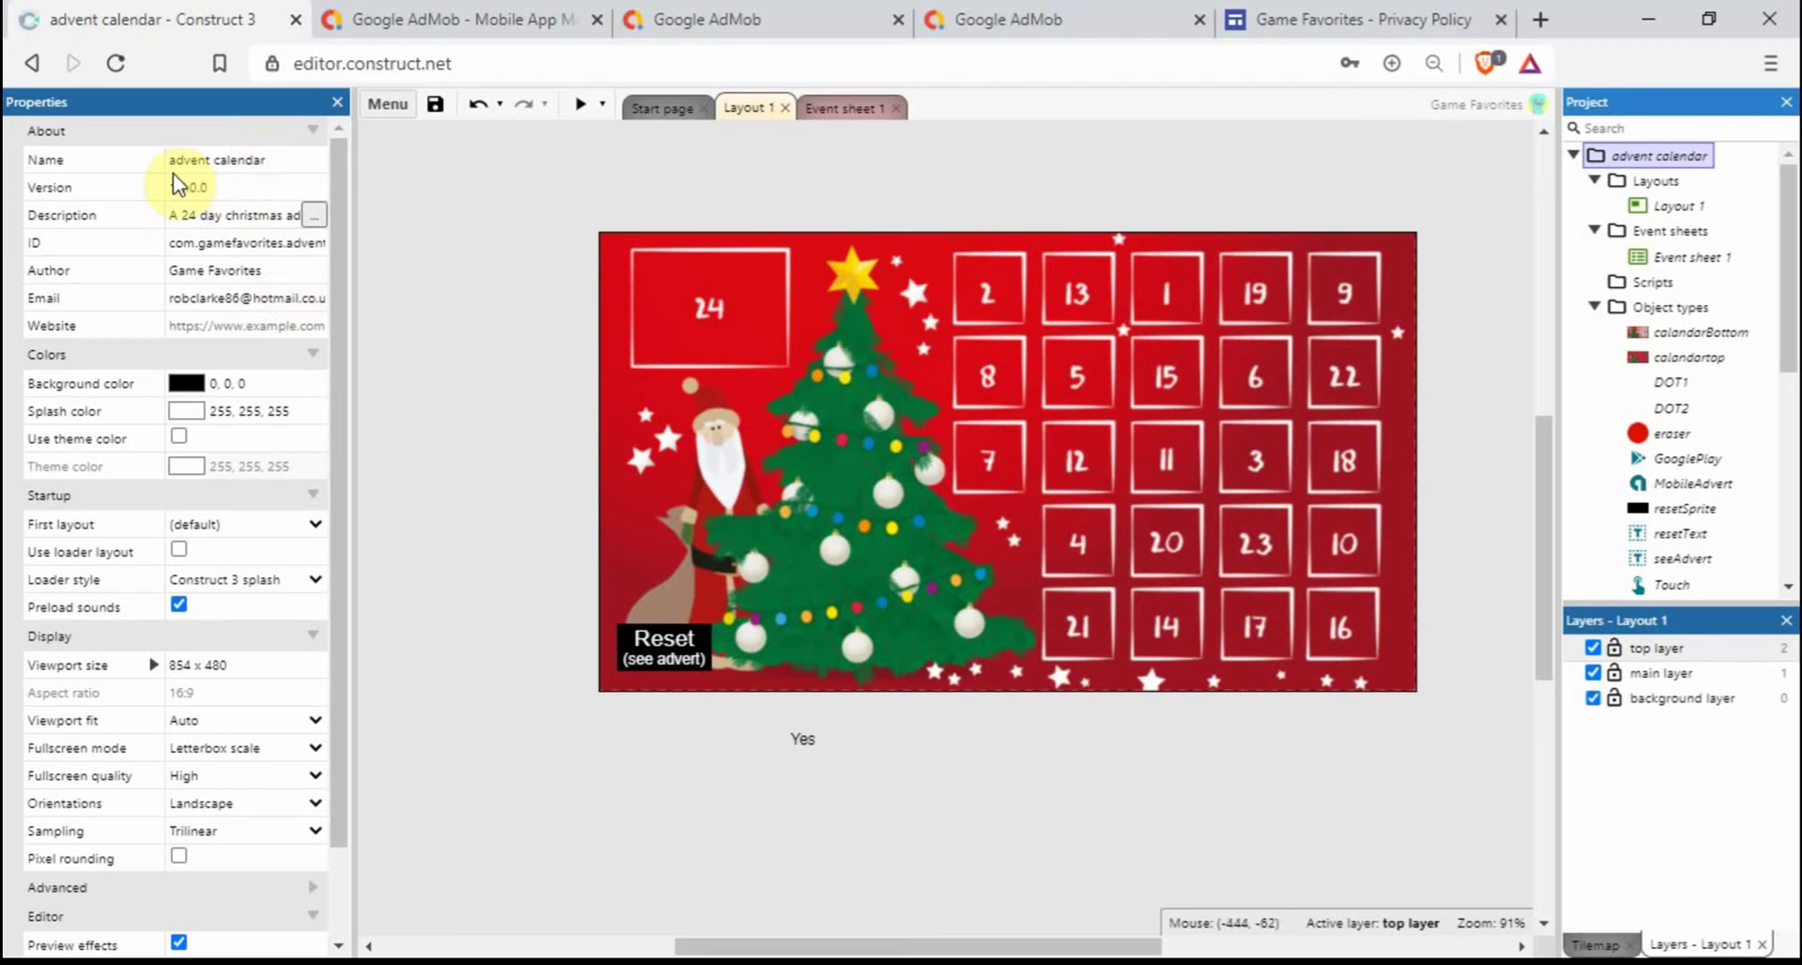
left_click(175, 242)
left_click(174, 243)
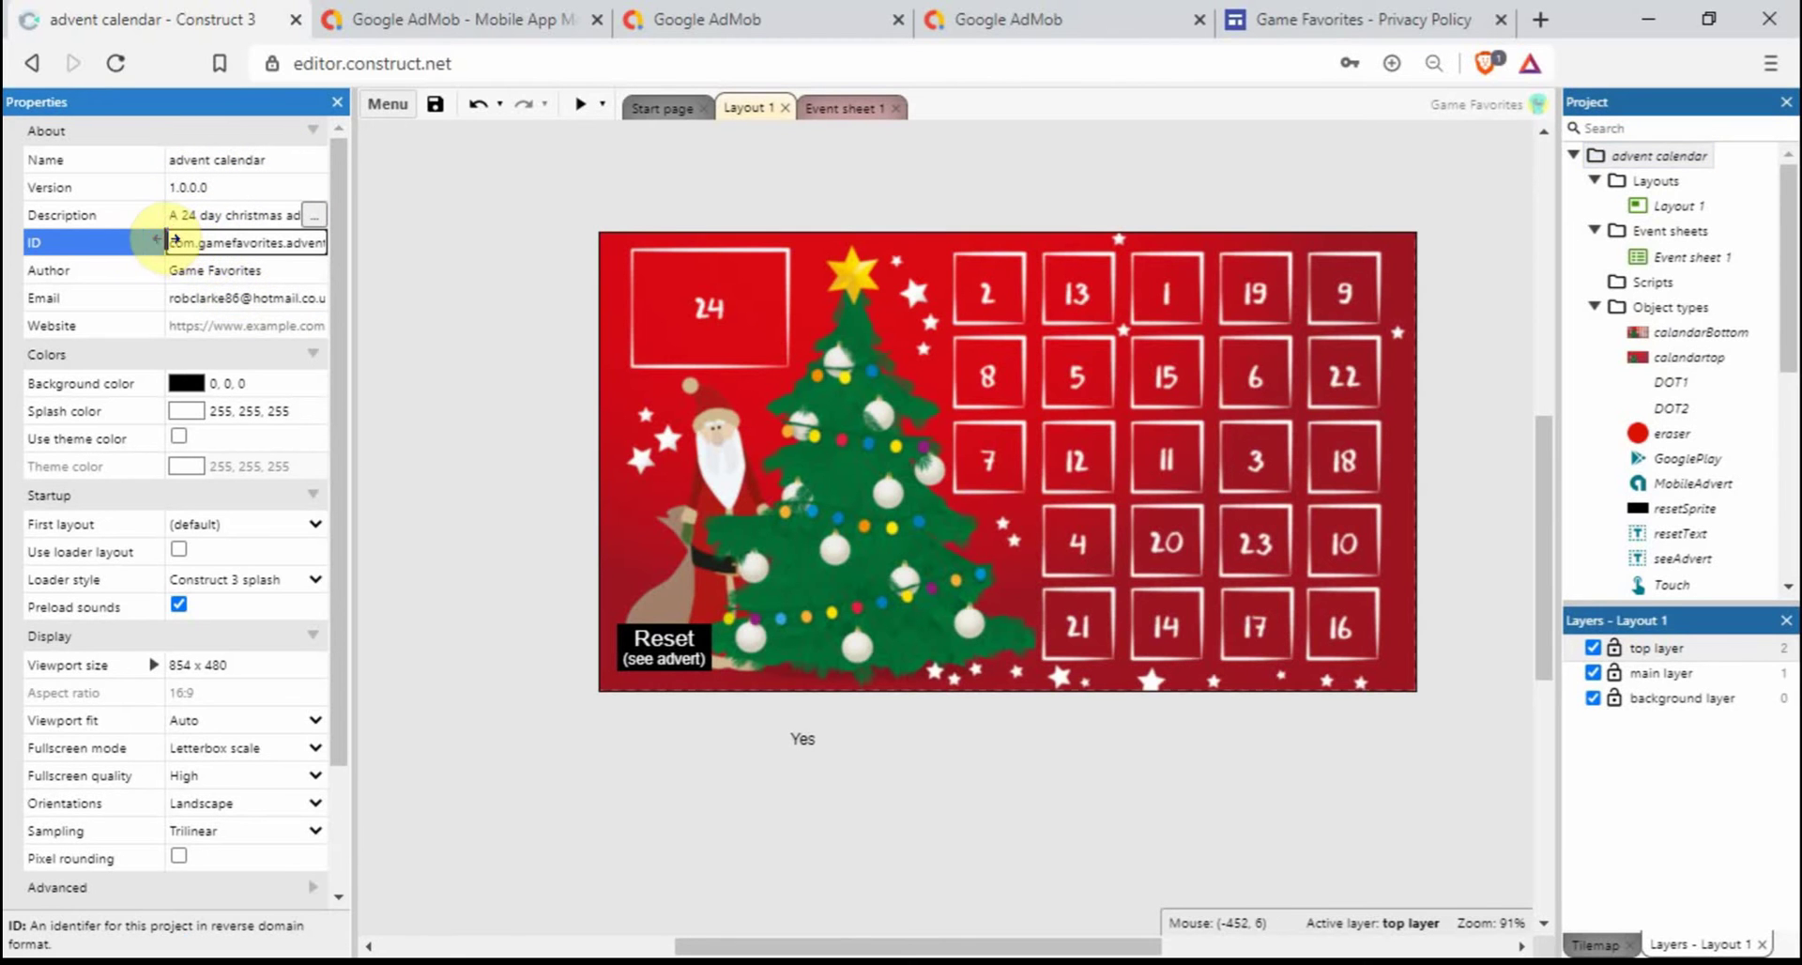
left_click_drag(174, 242, 386, 242)
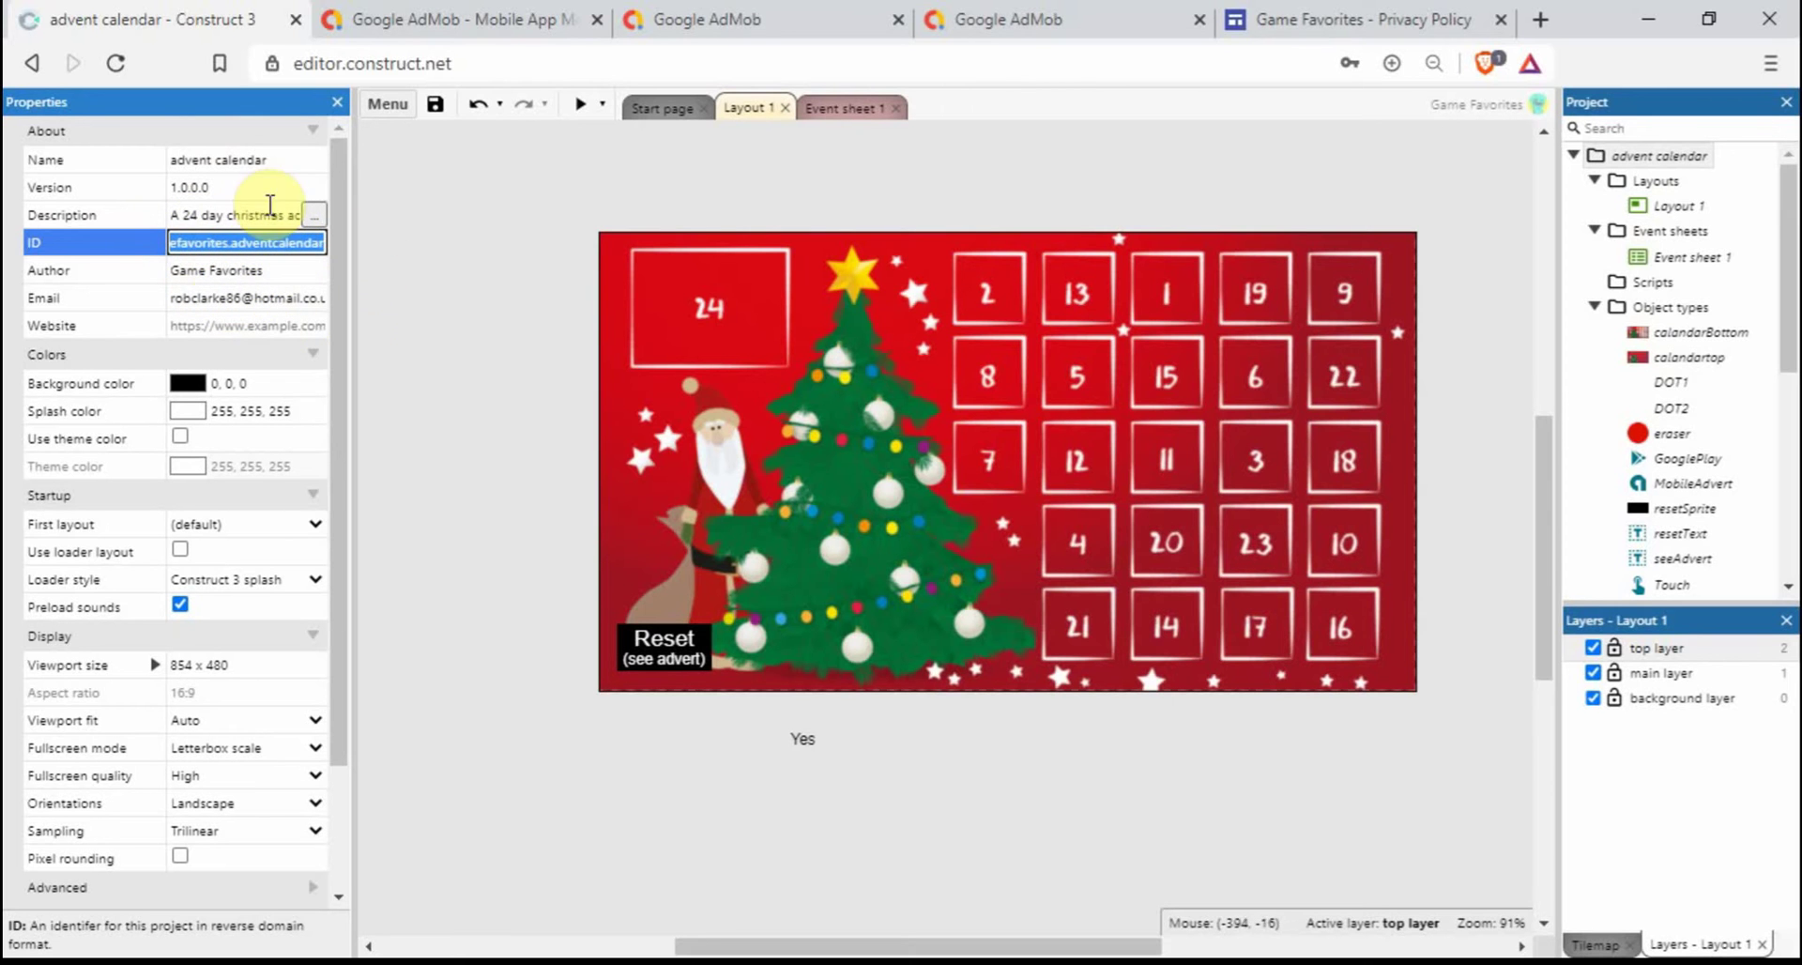
left_click(822, 460)
- Paste the project ID into GooglePlay's Application ID (android) property
left_click(487, 583)
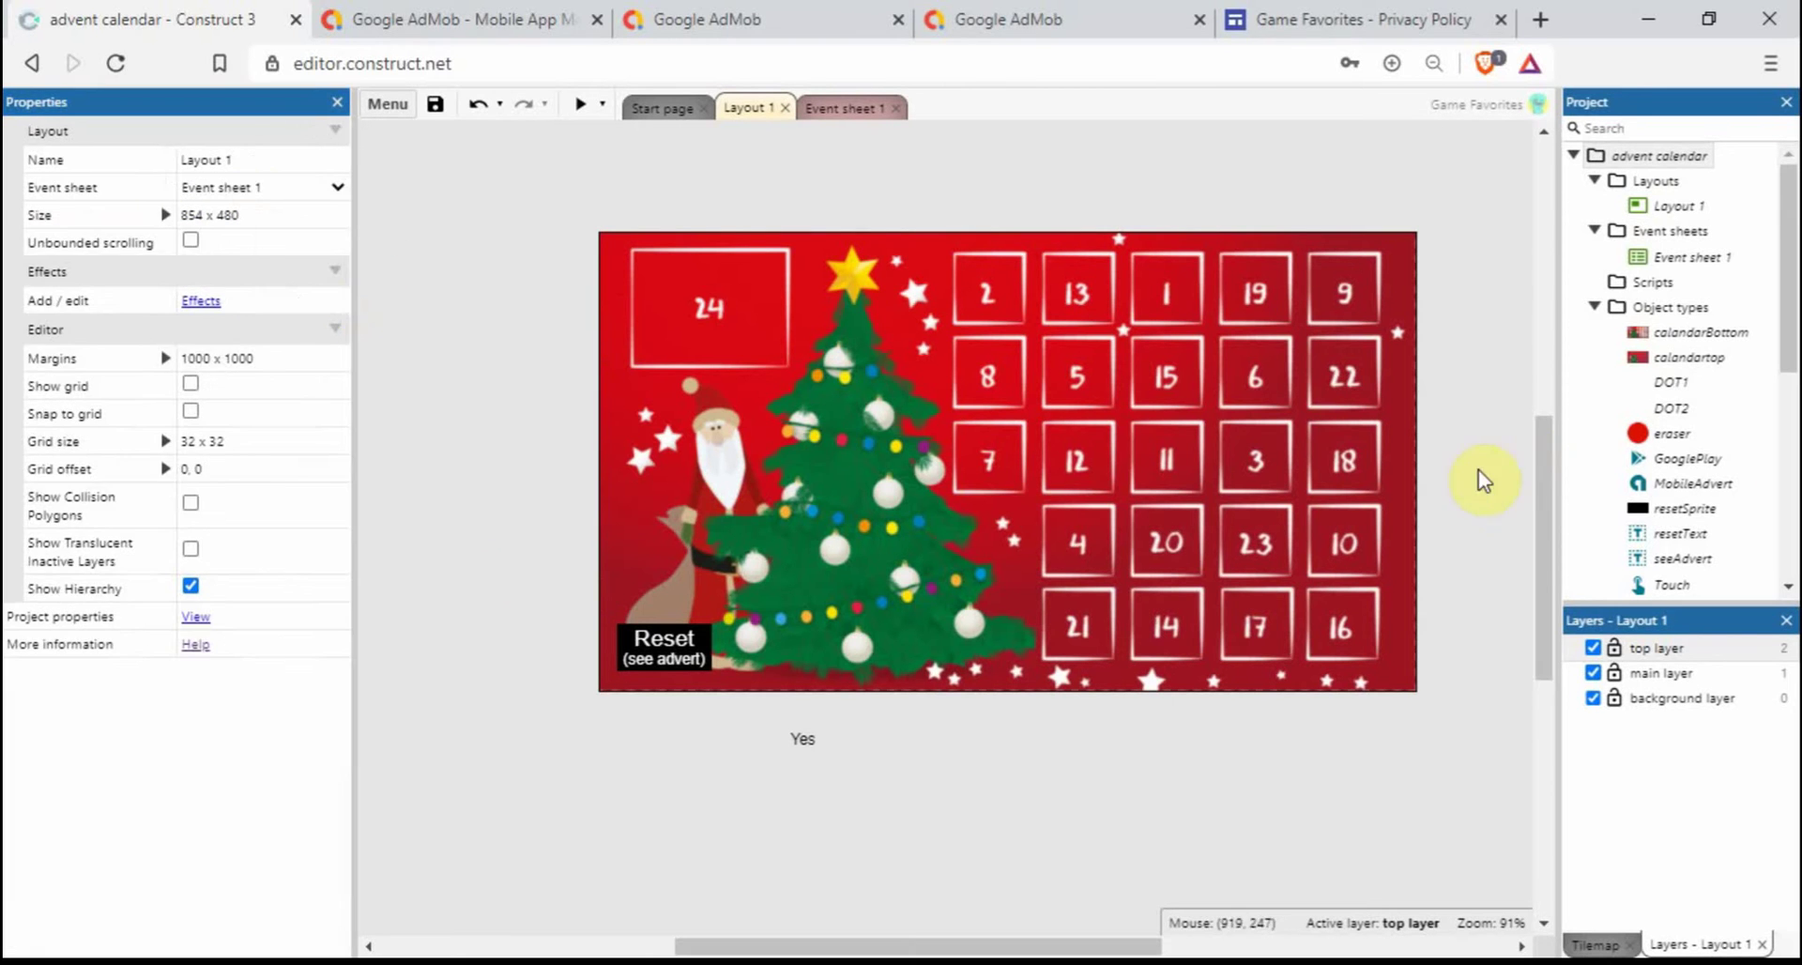
left_click(1699, 462)
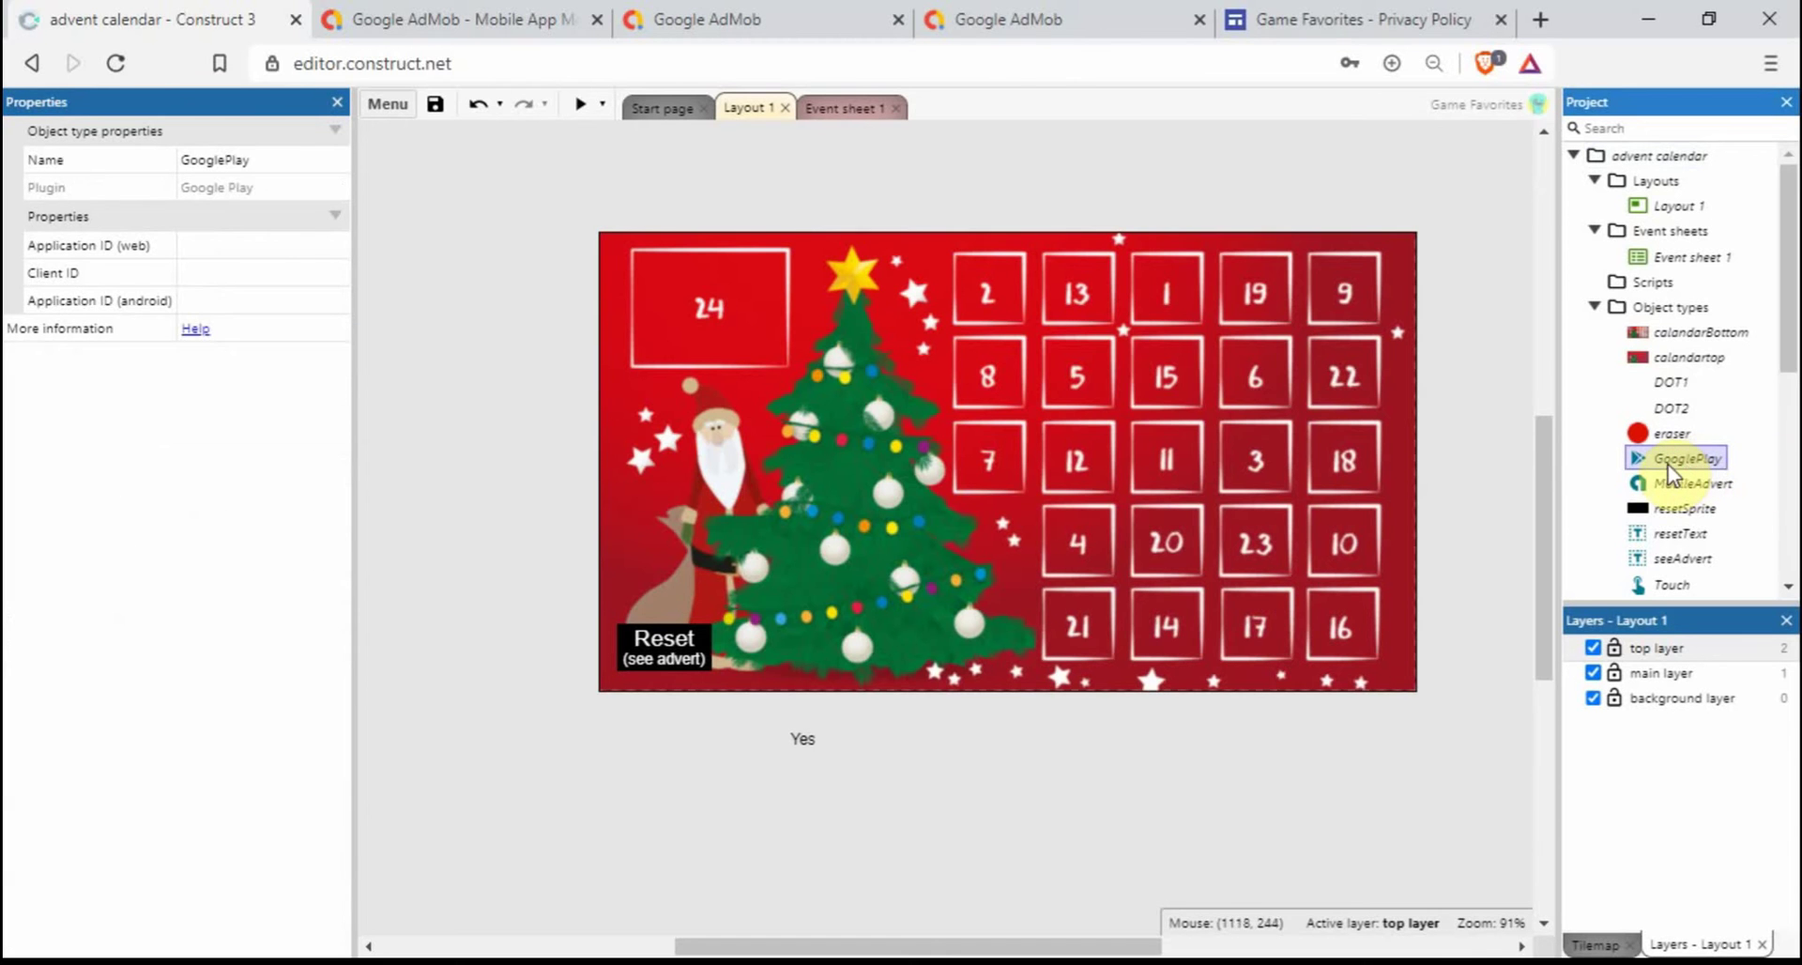
left_click(203, 301)
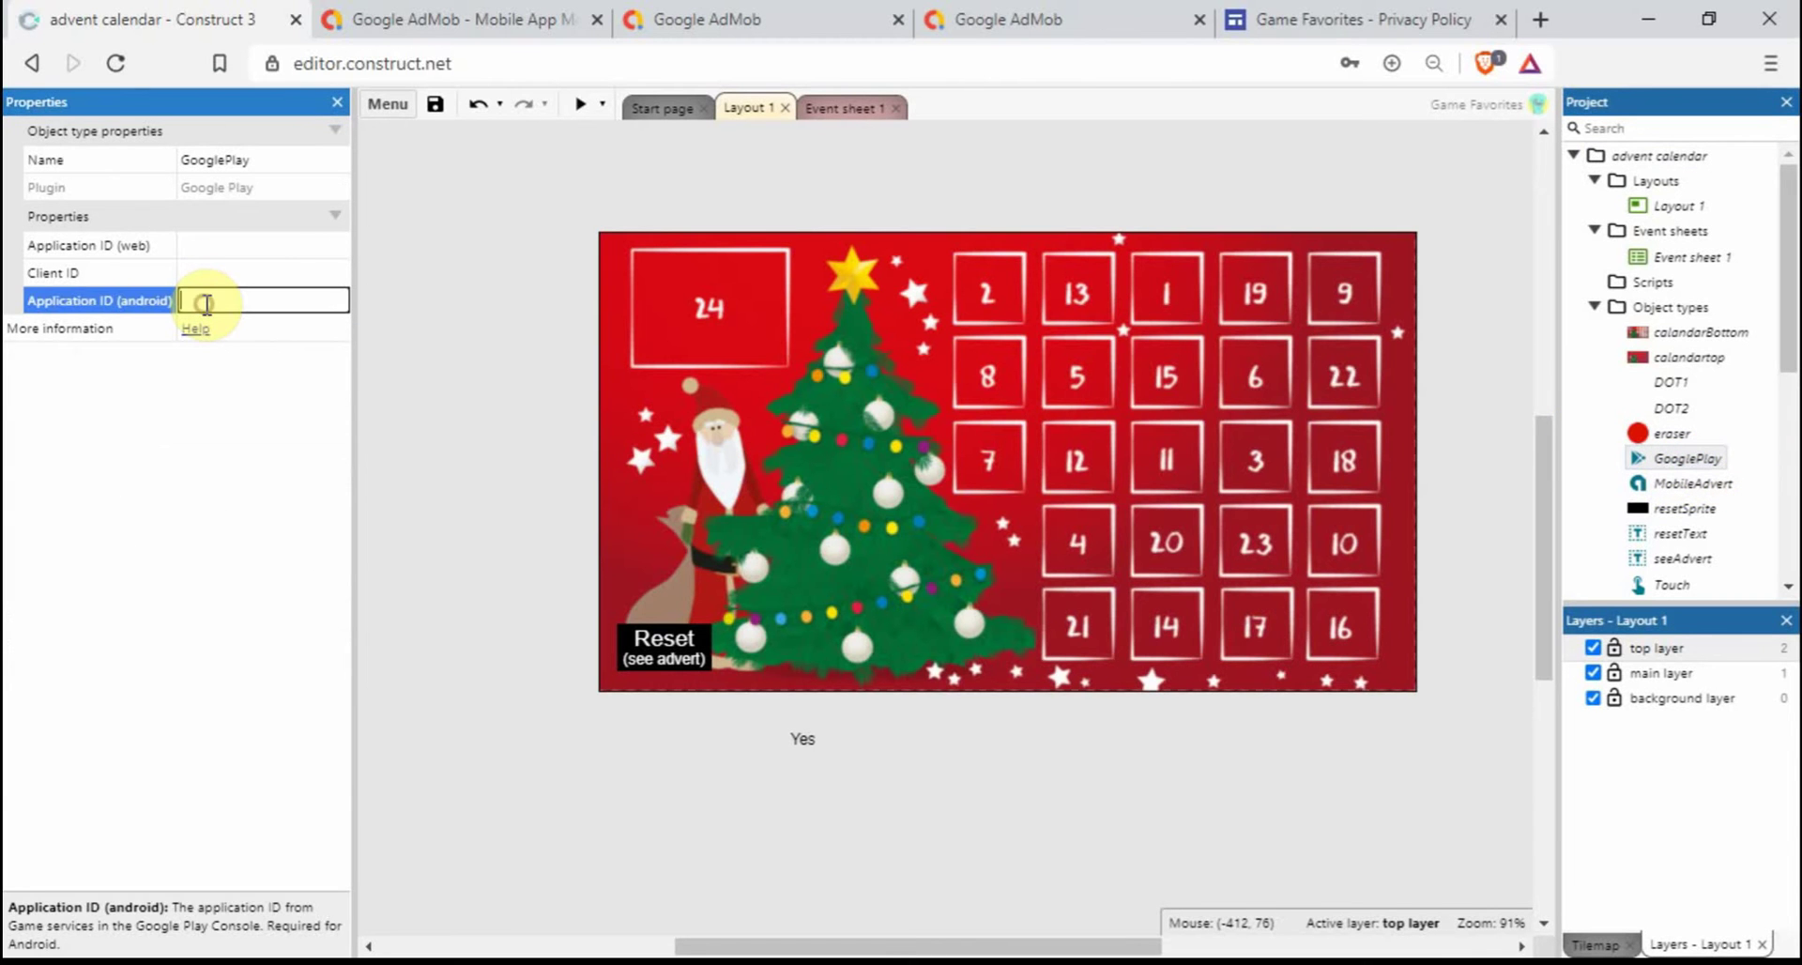
key("ctrl+v")
key("Tab")
left_click(465, 393)
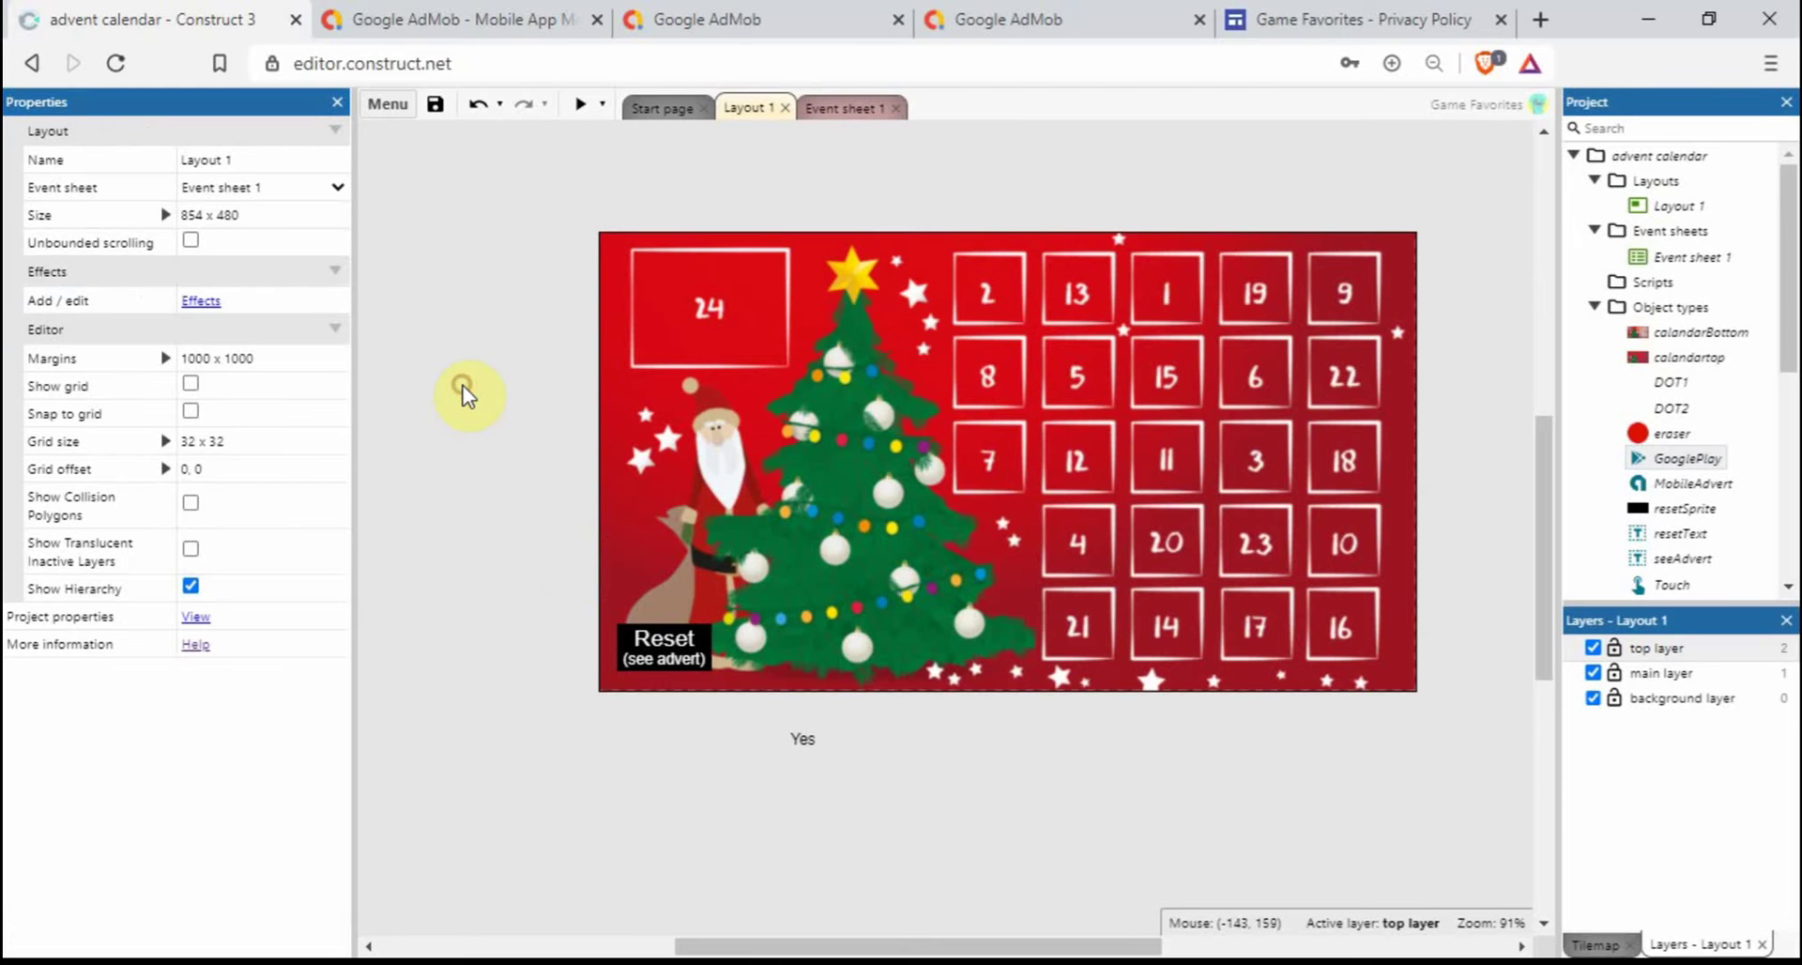
left_click(832, 107)
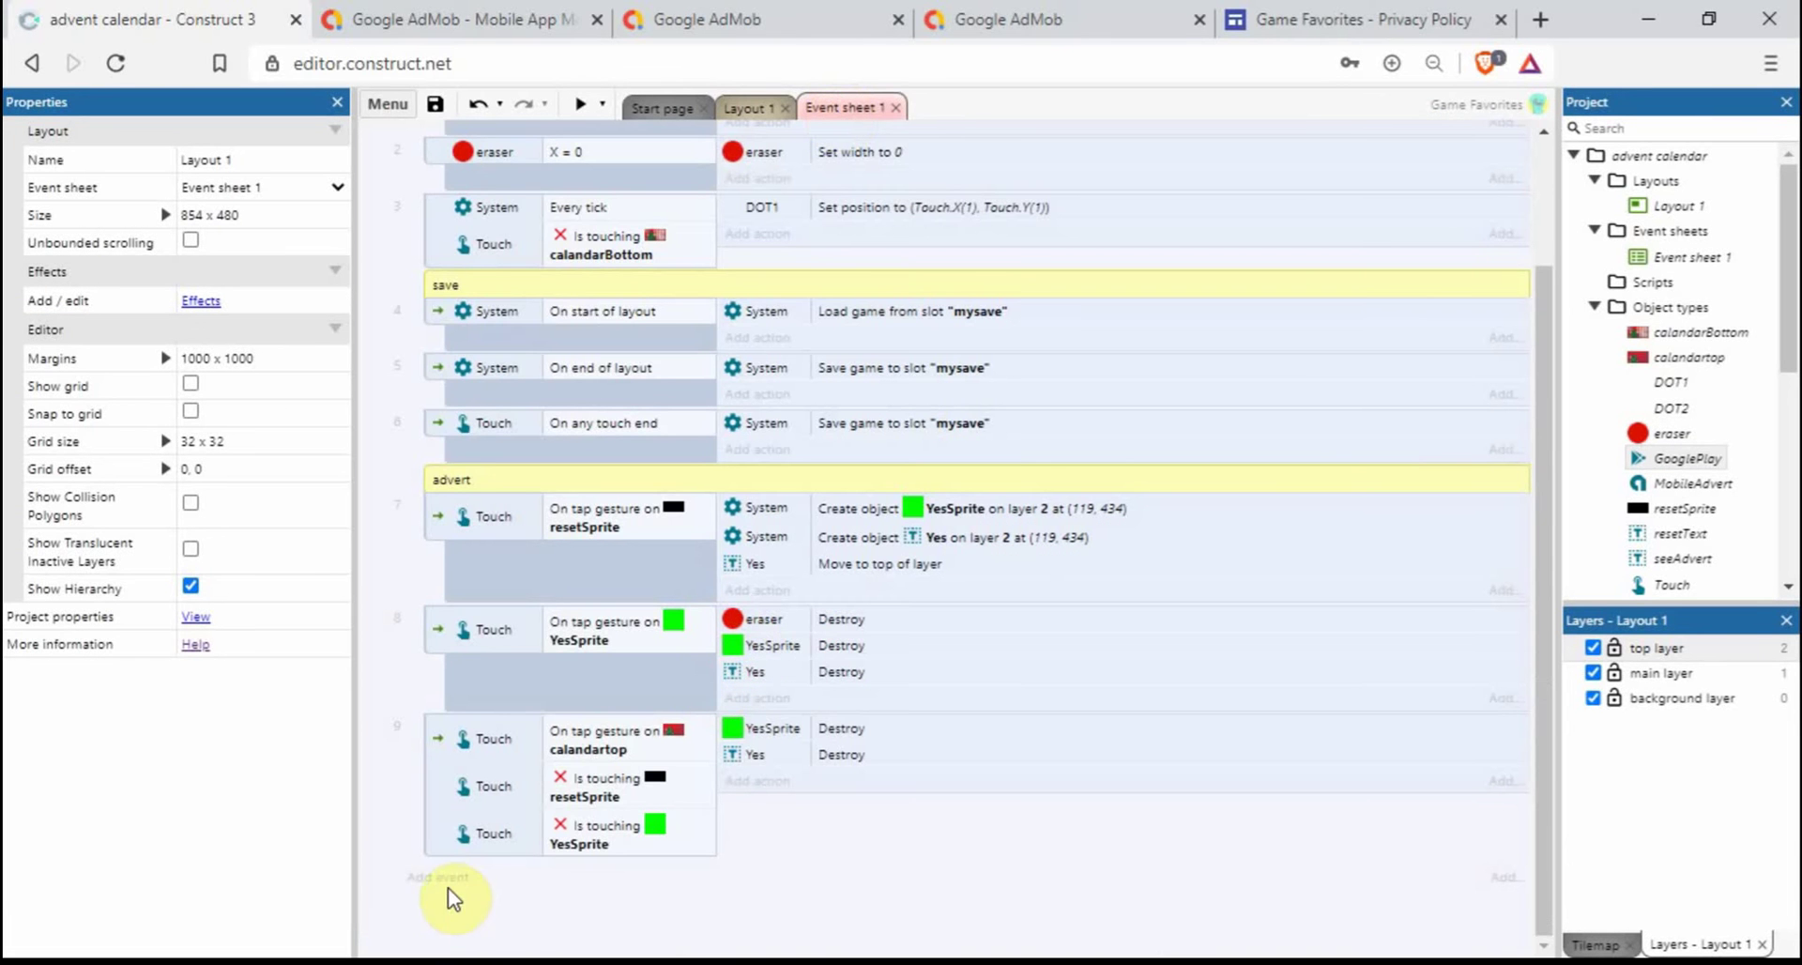
- Add a GooglePlay 'On signed in' event with the 'Request player details' action
left_click(449, 888)
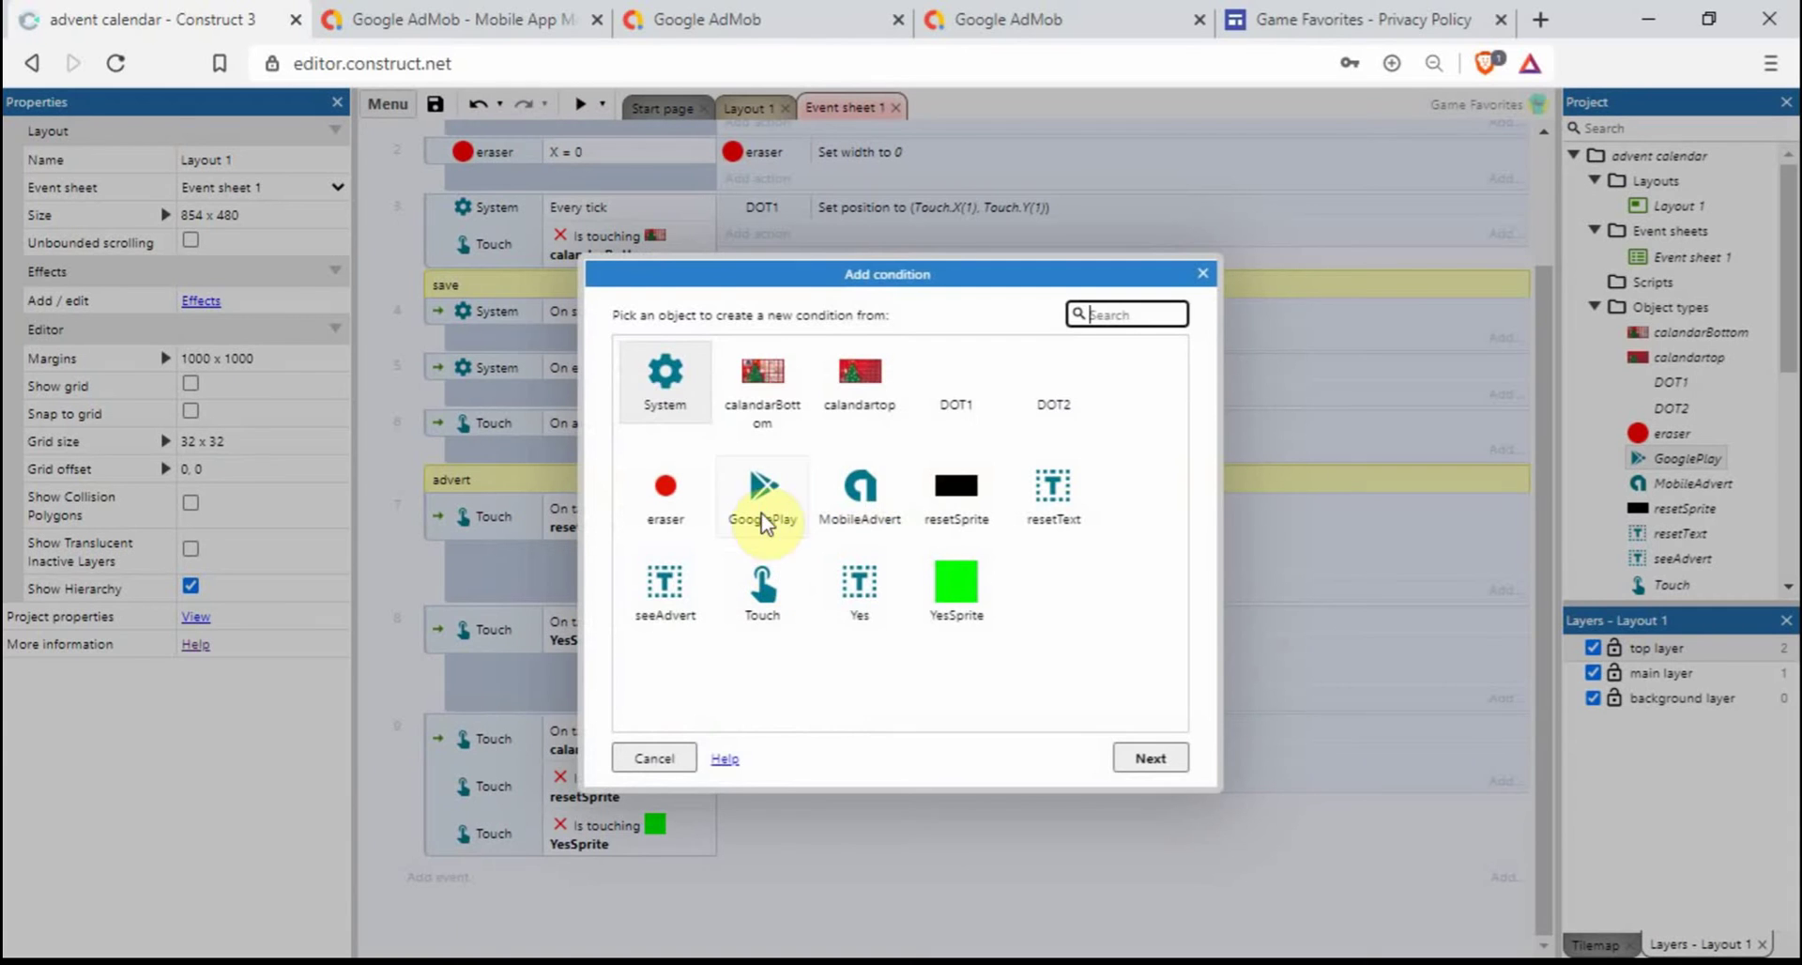
double_click(762, 514)
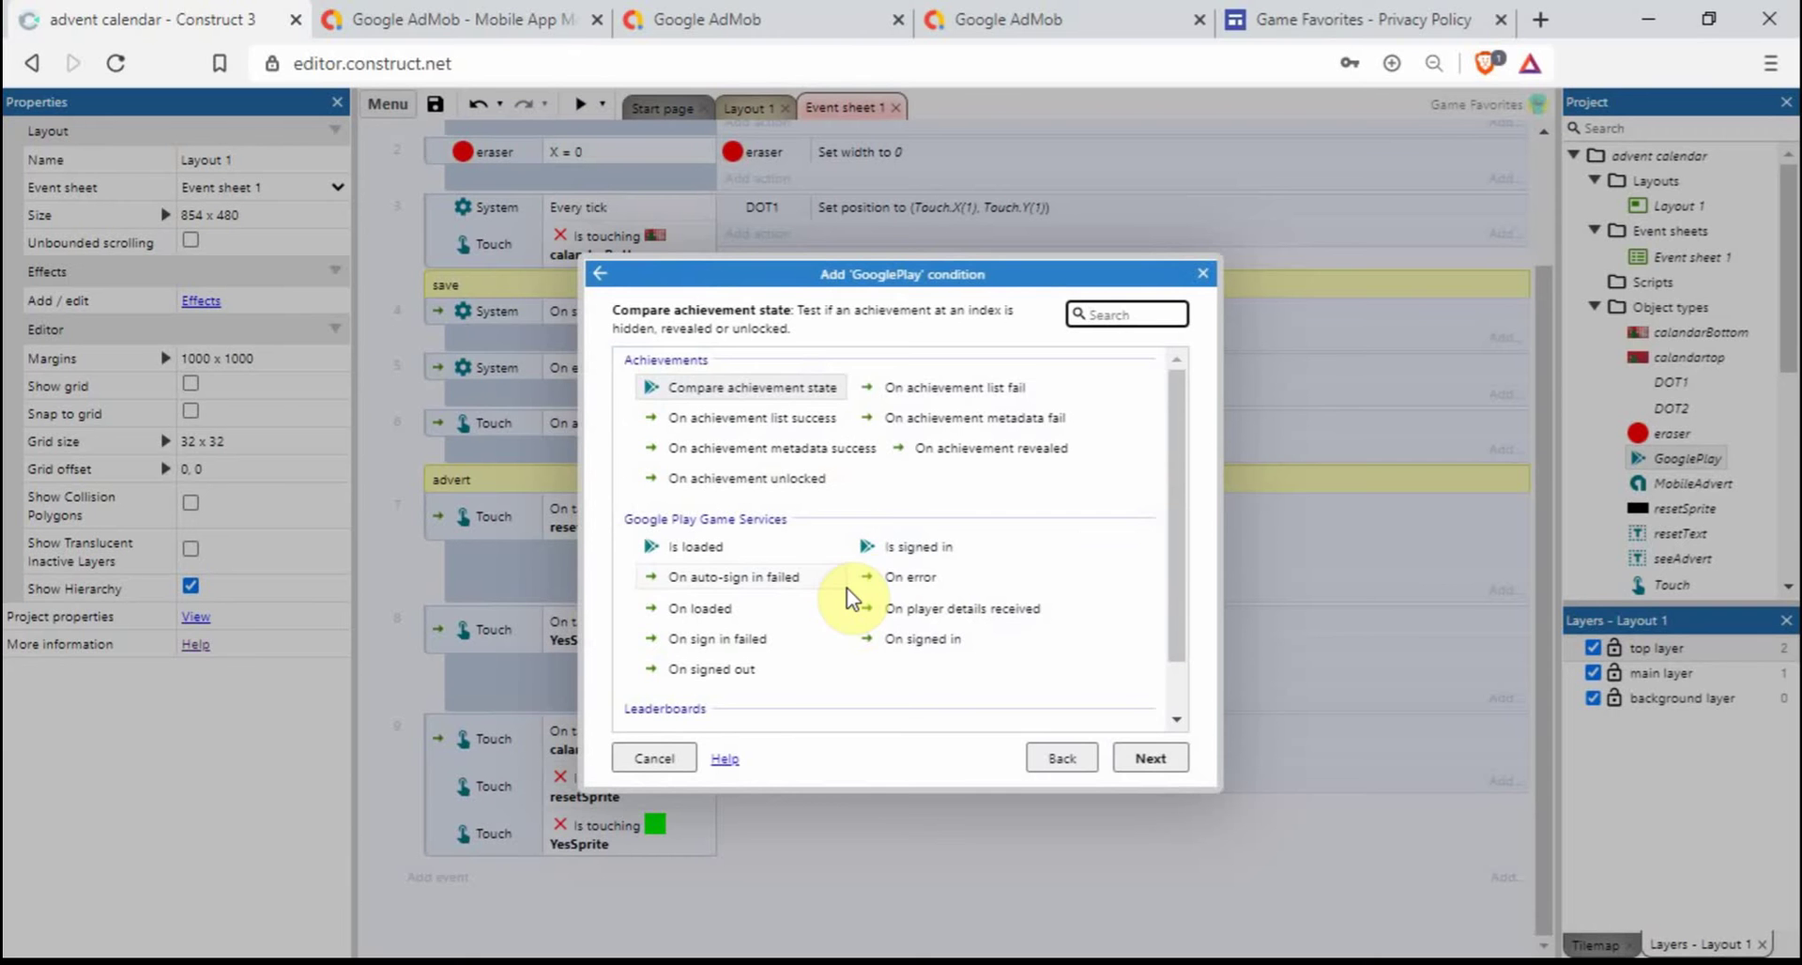
left_click(922, 646)
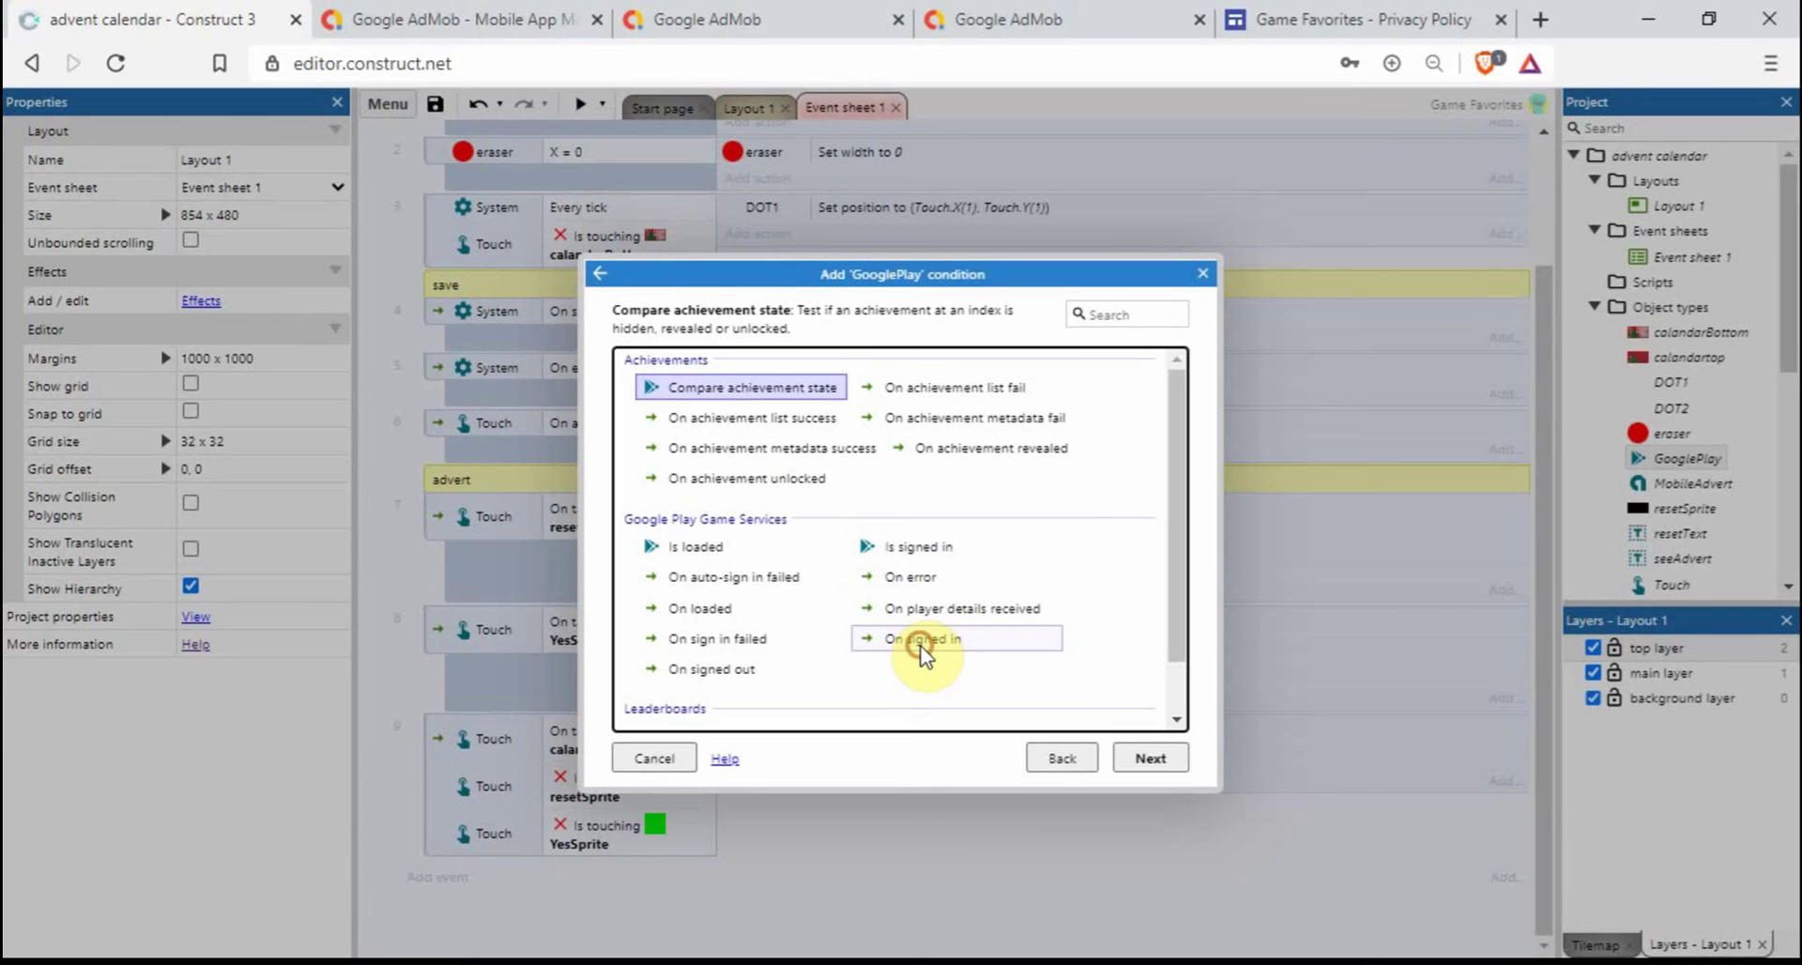
left_click(1146, 751)
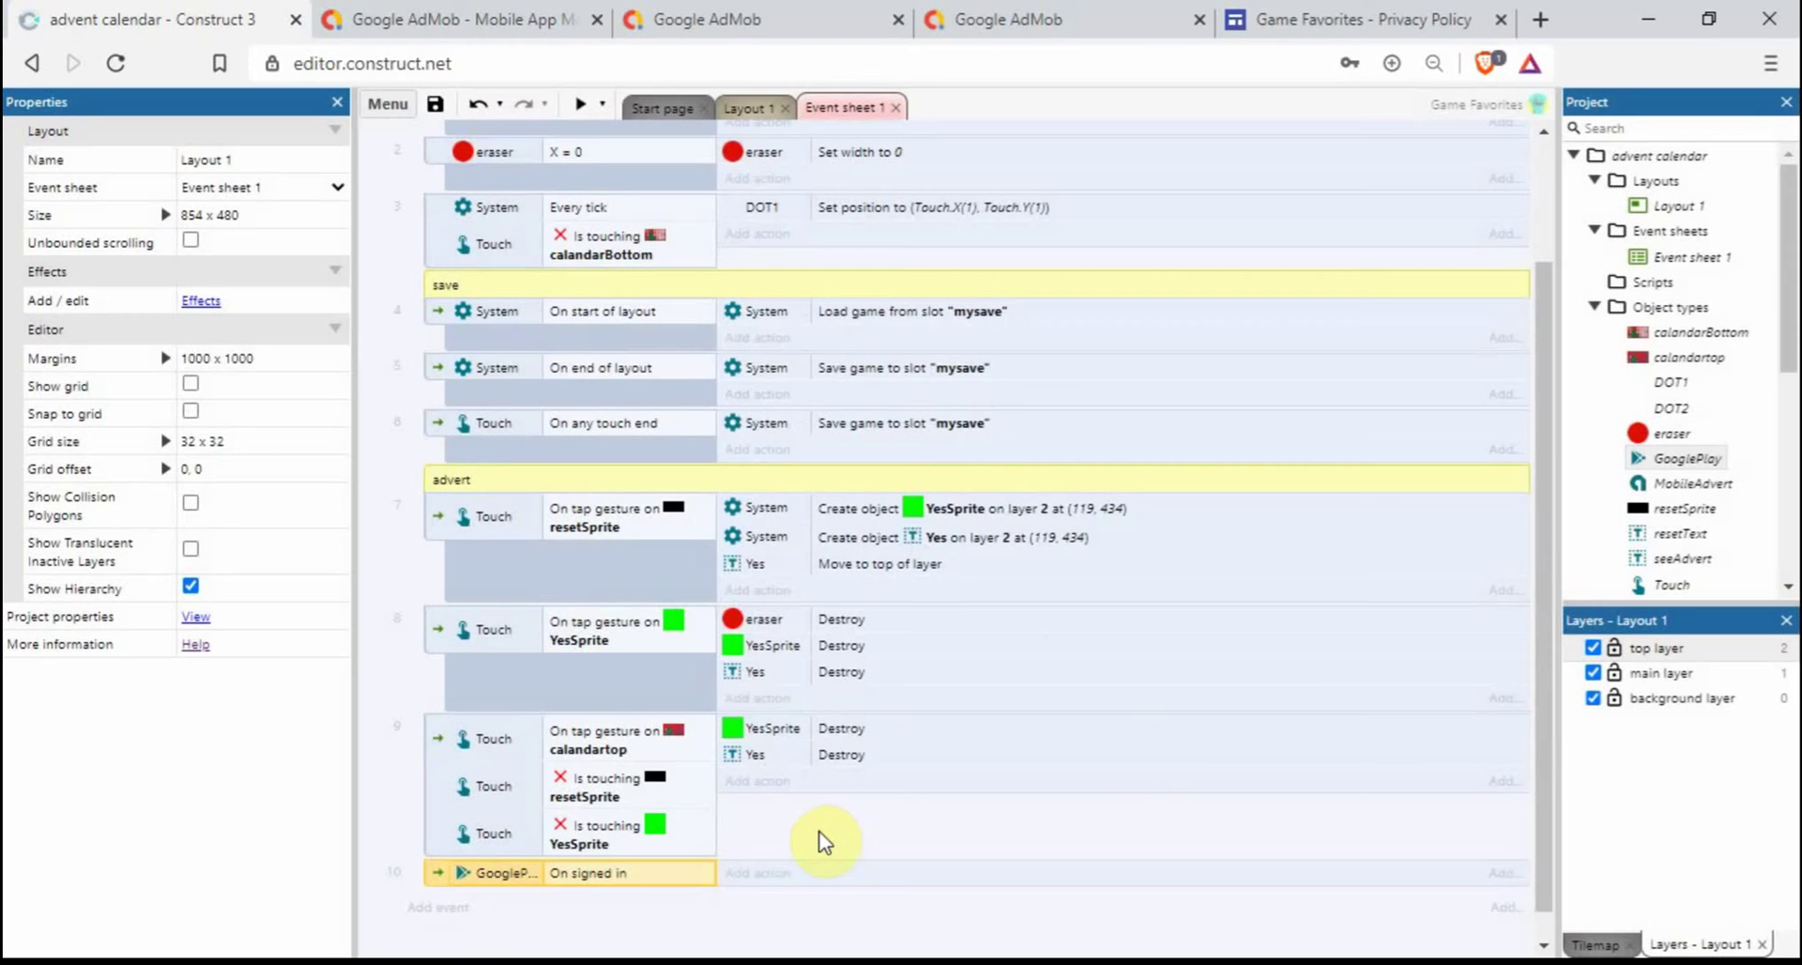
left_click(763, 874)
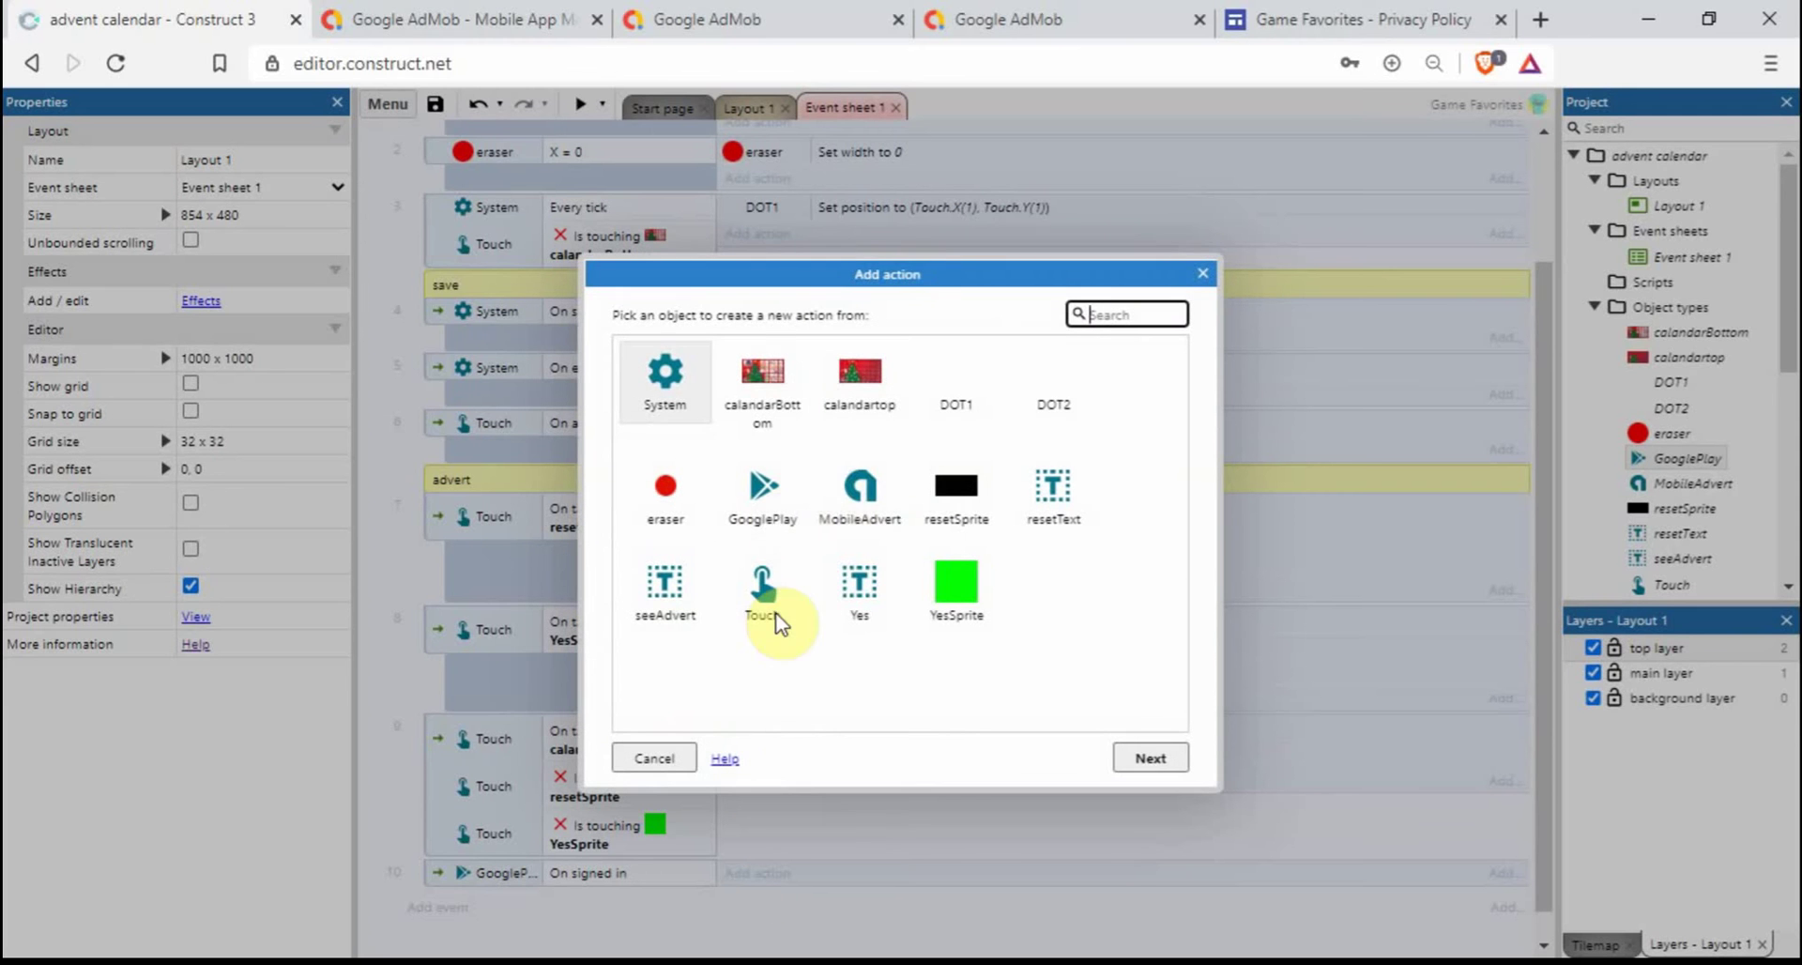
double_click(779, 498)
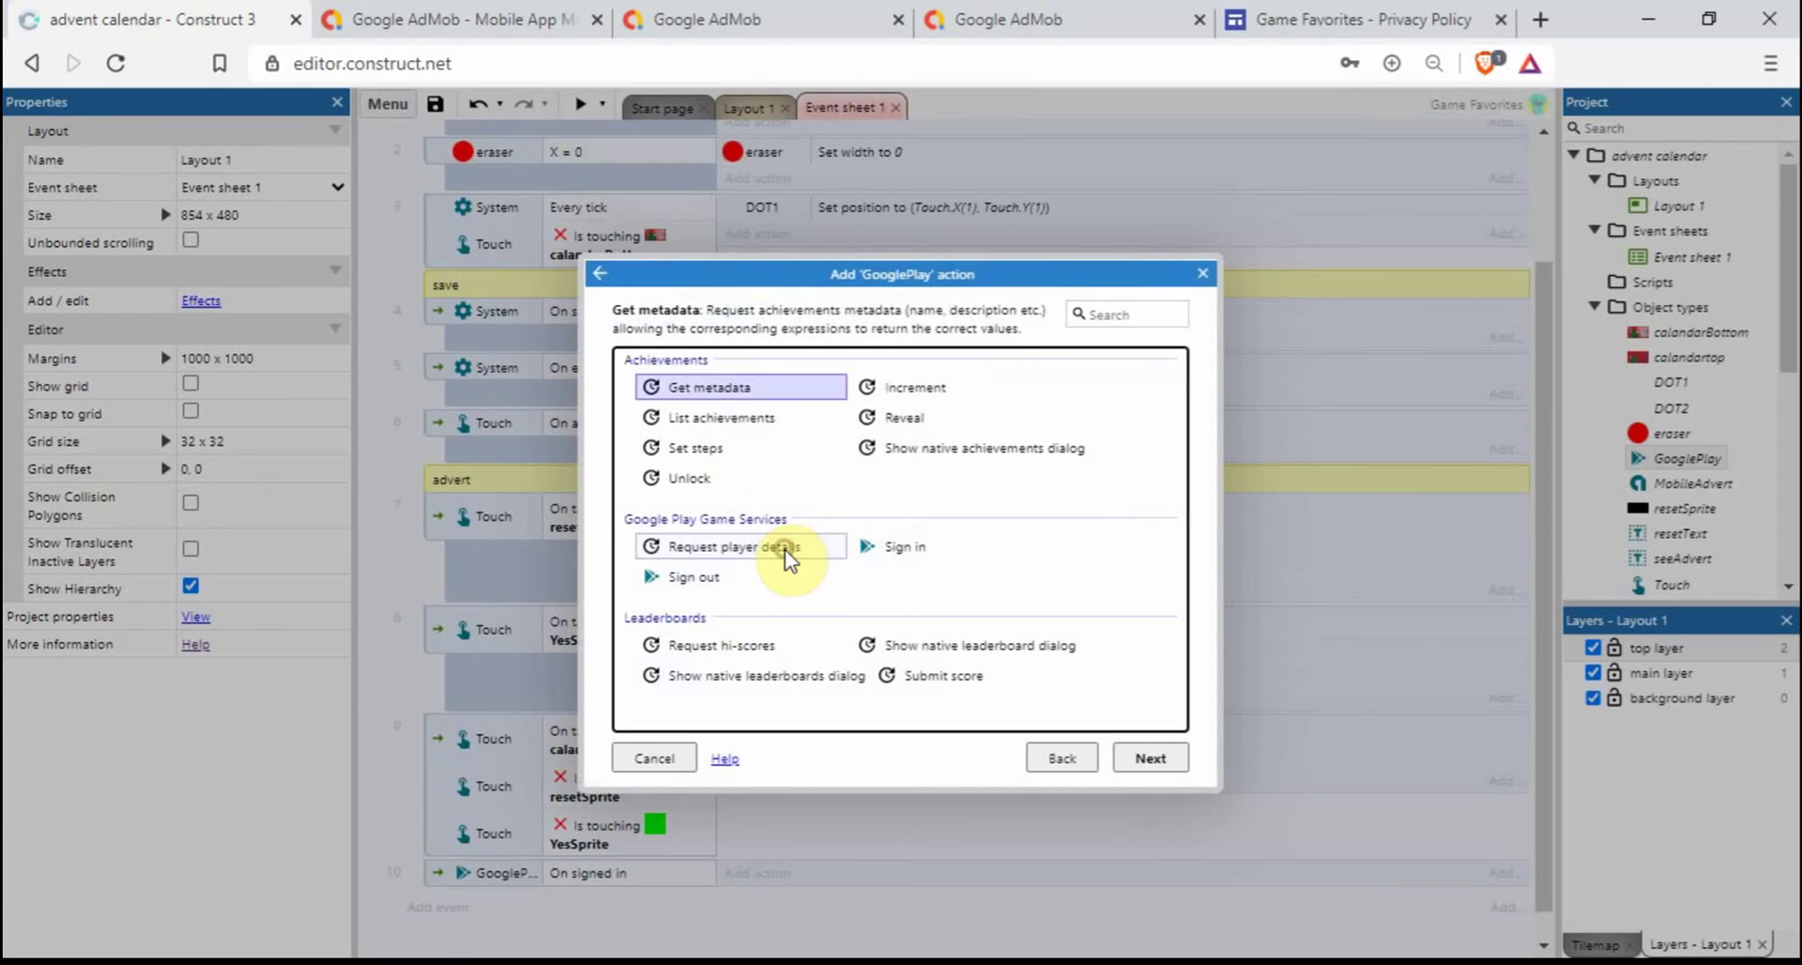
double_click(786, 550)
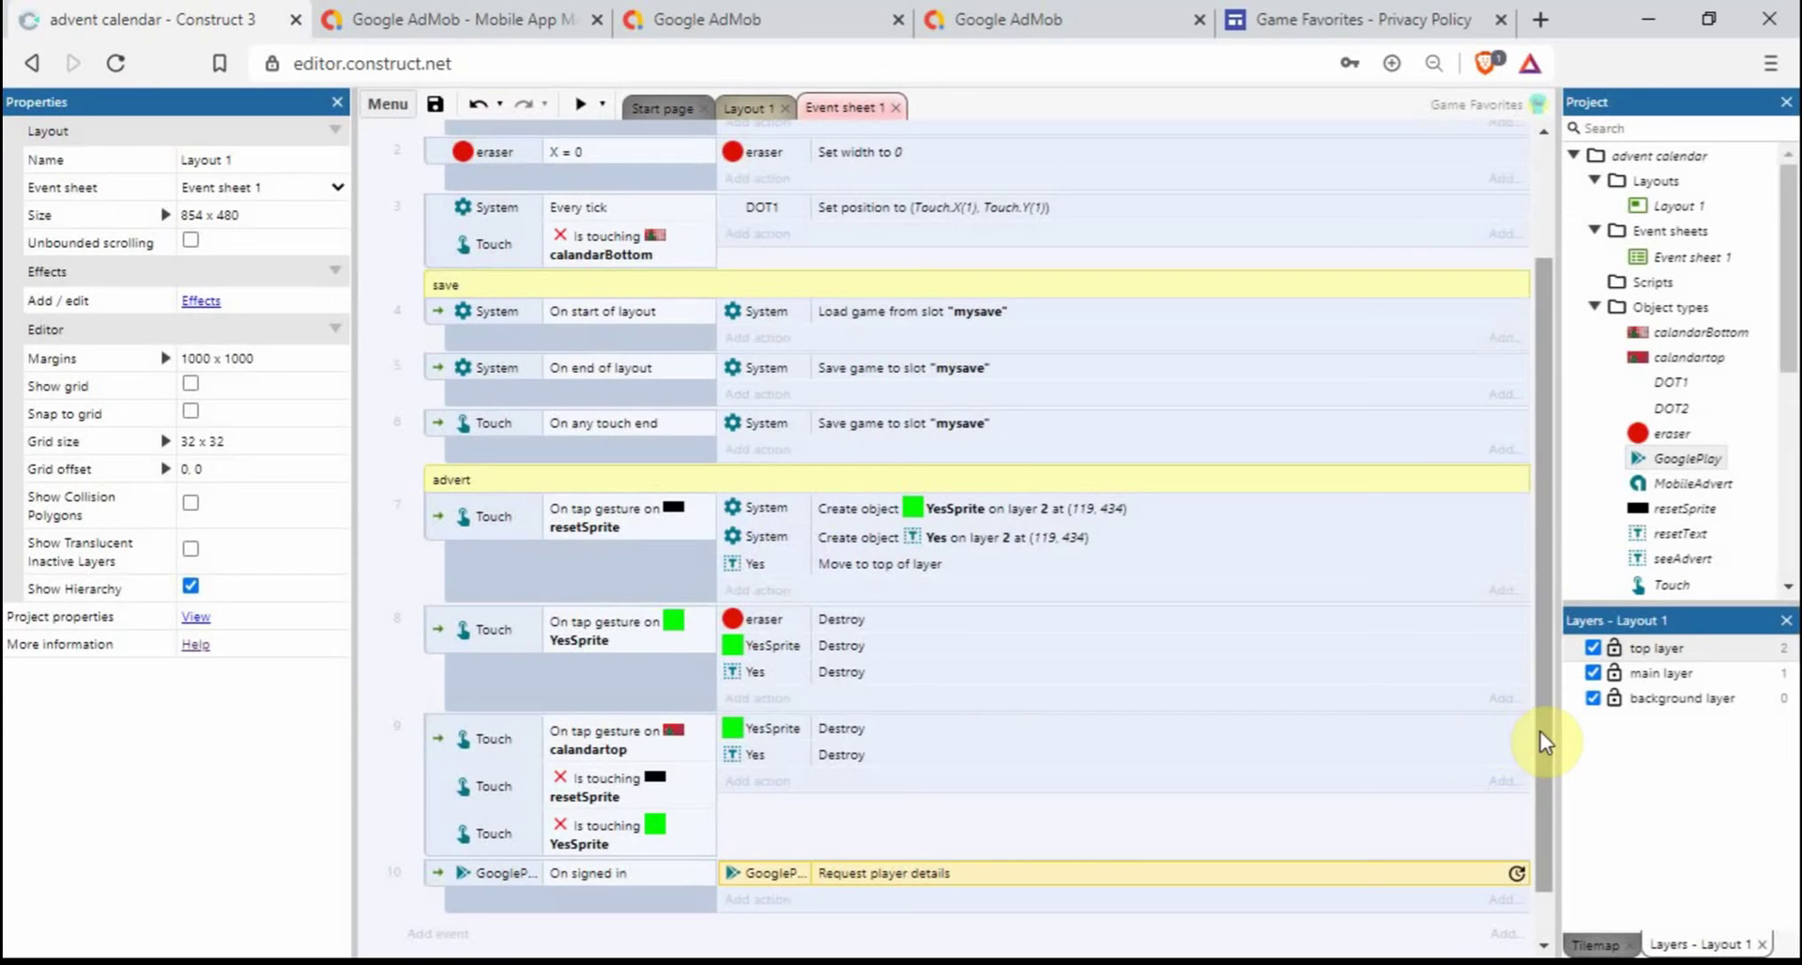
- Add a GooglePlay 'On signed out' event with the 'Sign in' action
scroll(1540, 730, "down", 1)
left_click(466, 878)
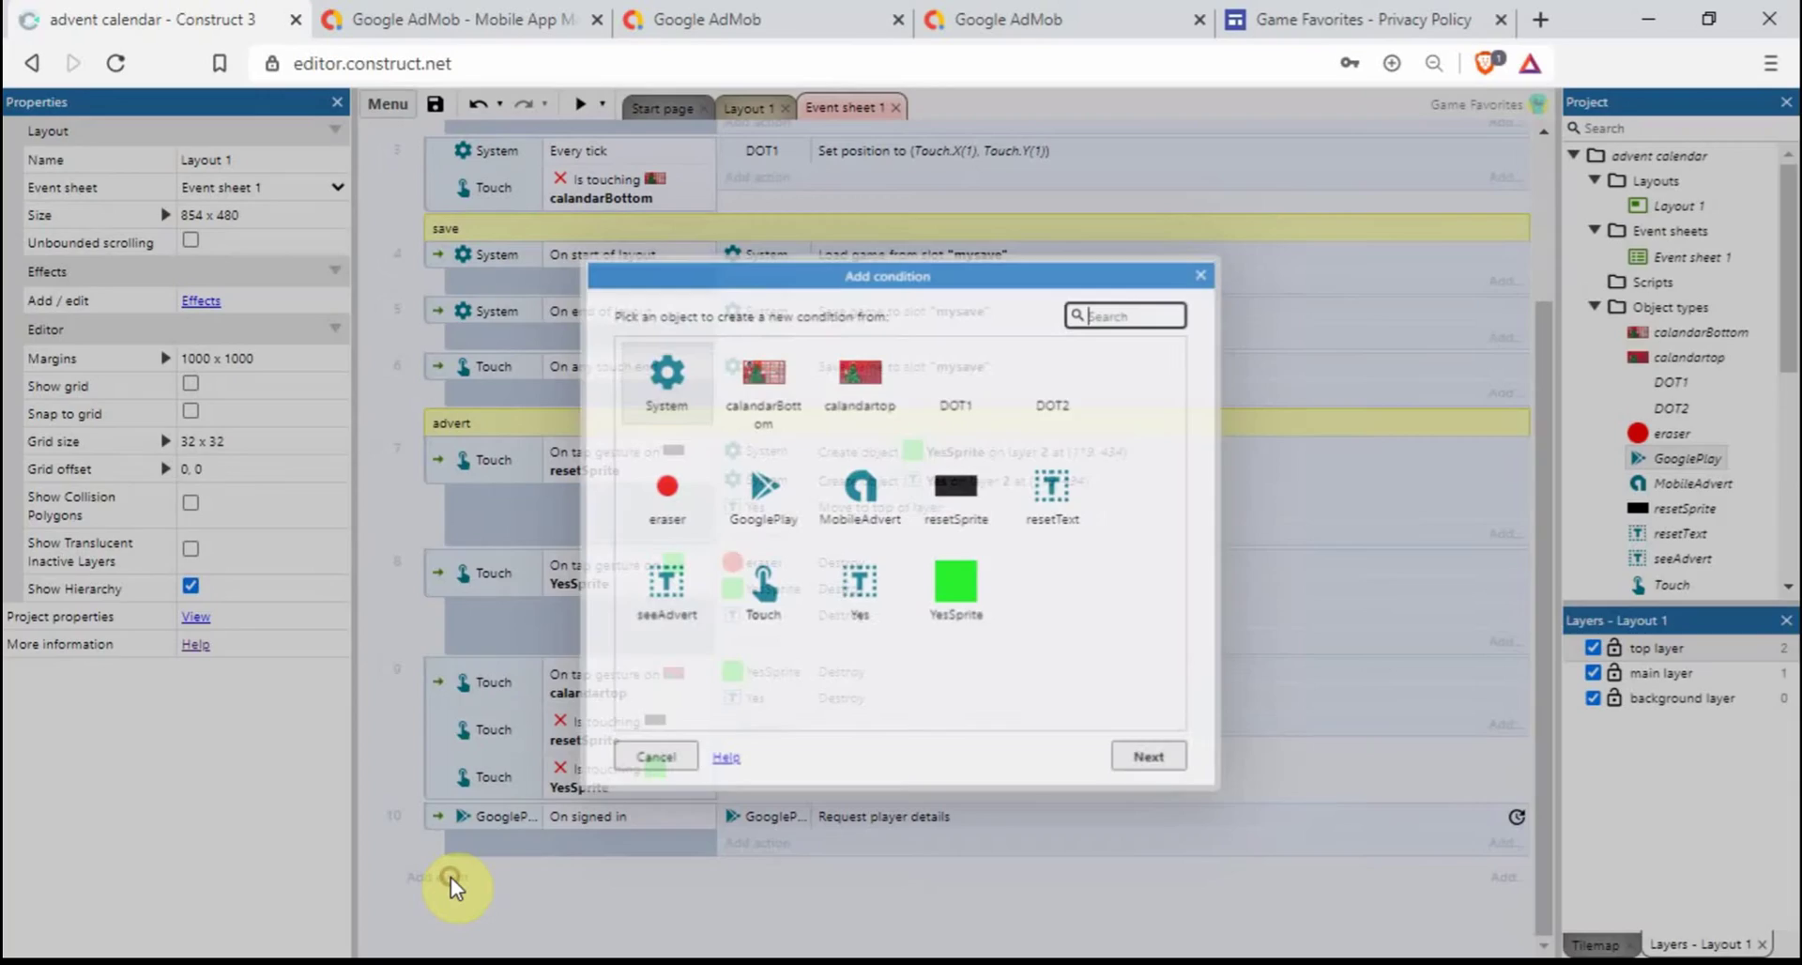
left_click(762, 496)
double_click(762, 496)
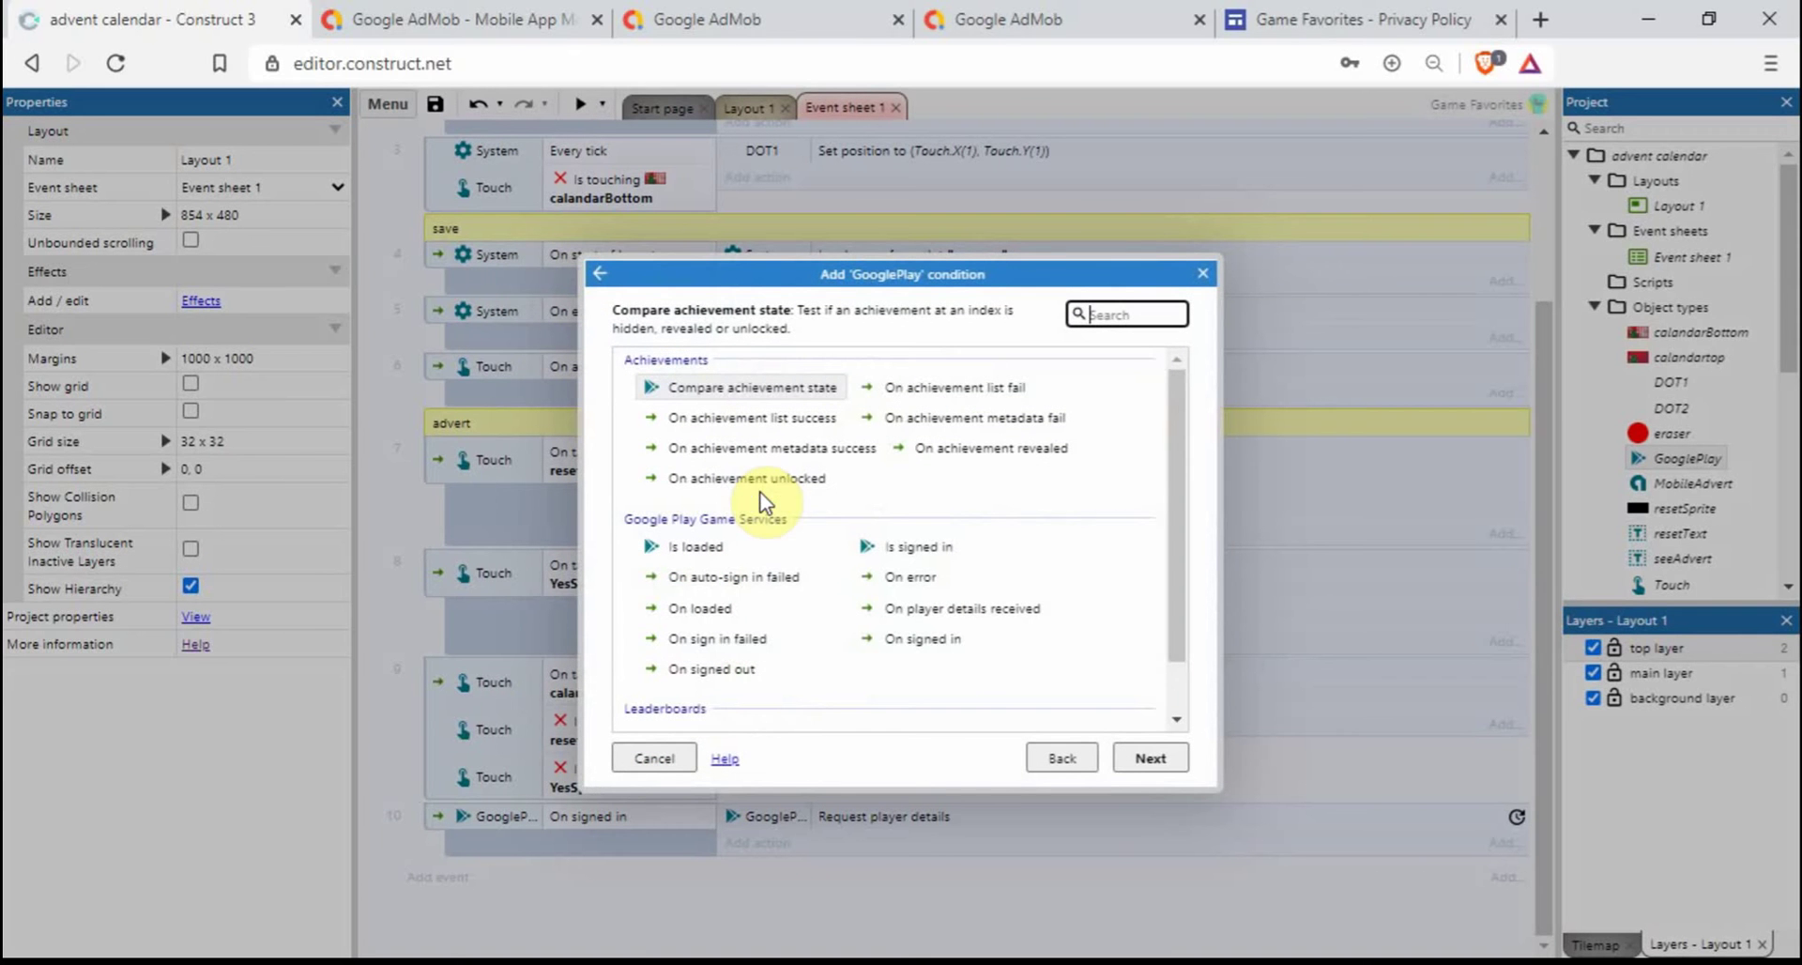
left_click(732, 669)
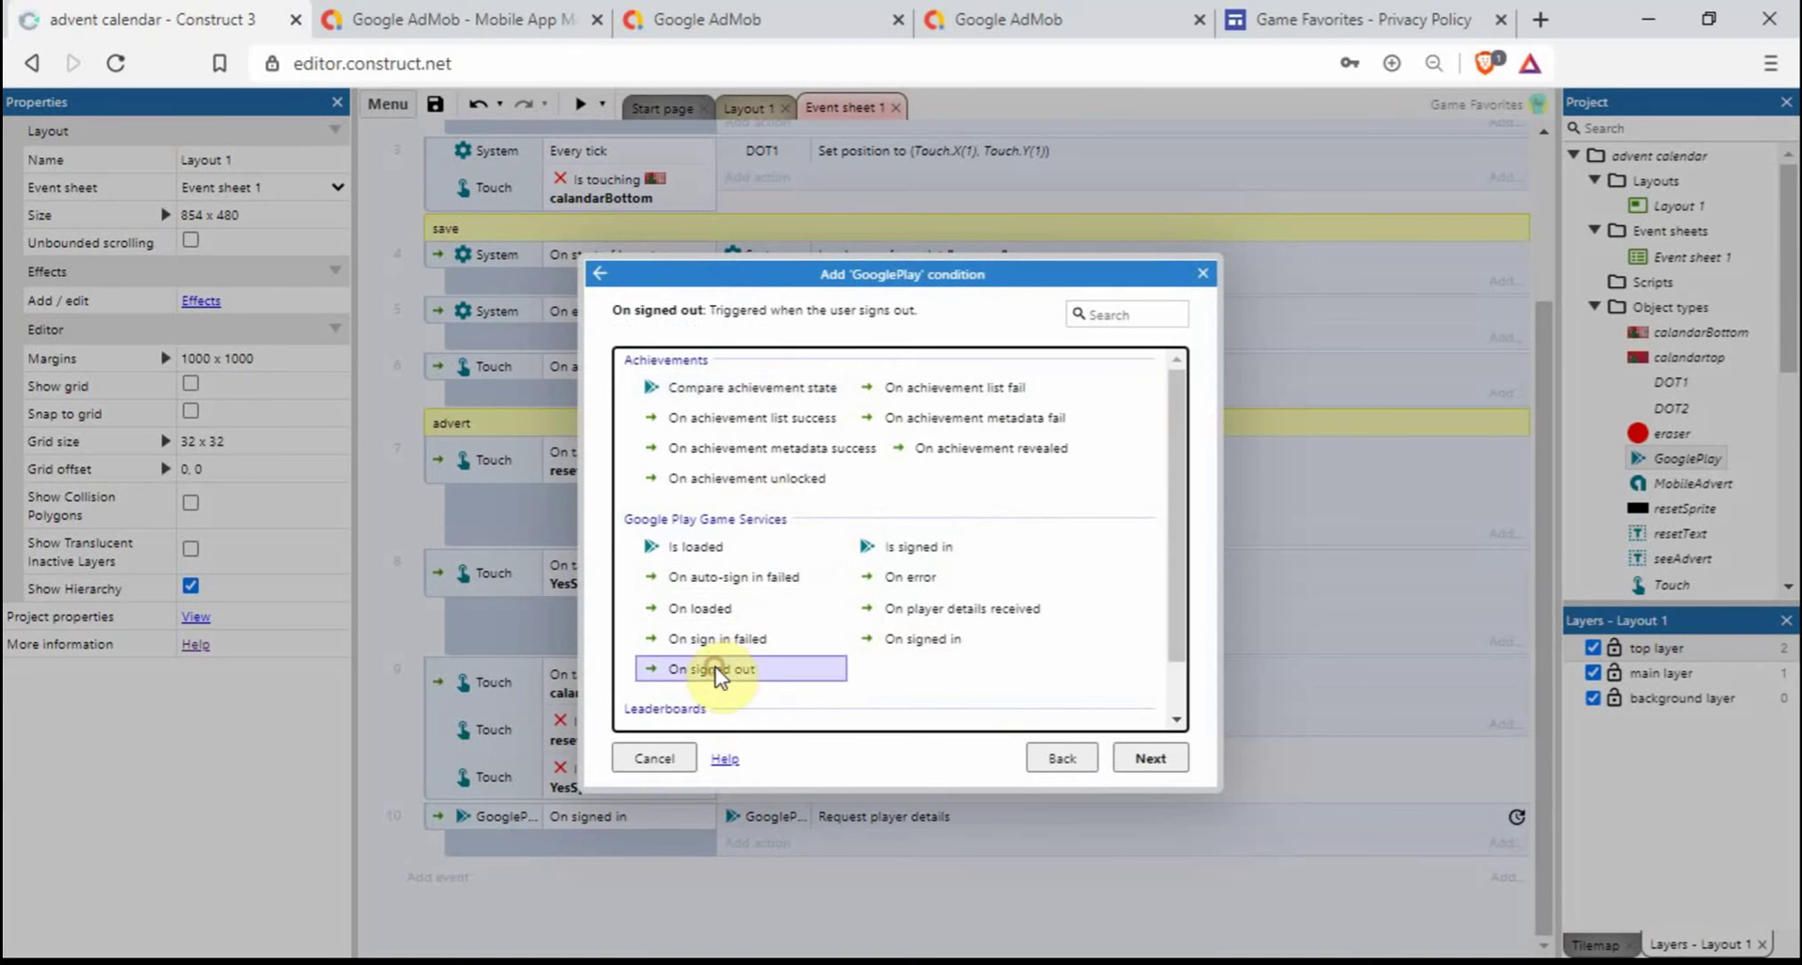
left_click(1149, 756)
left_click(756, 873)
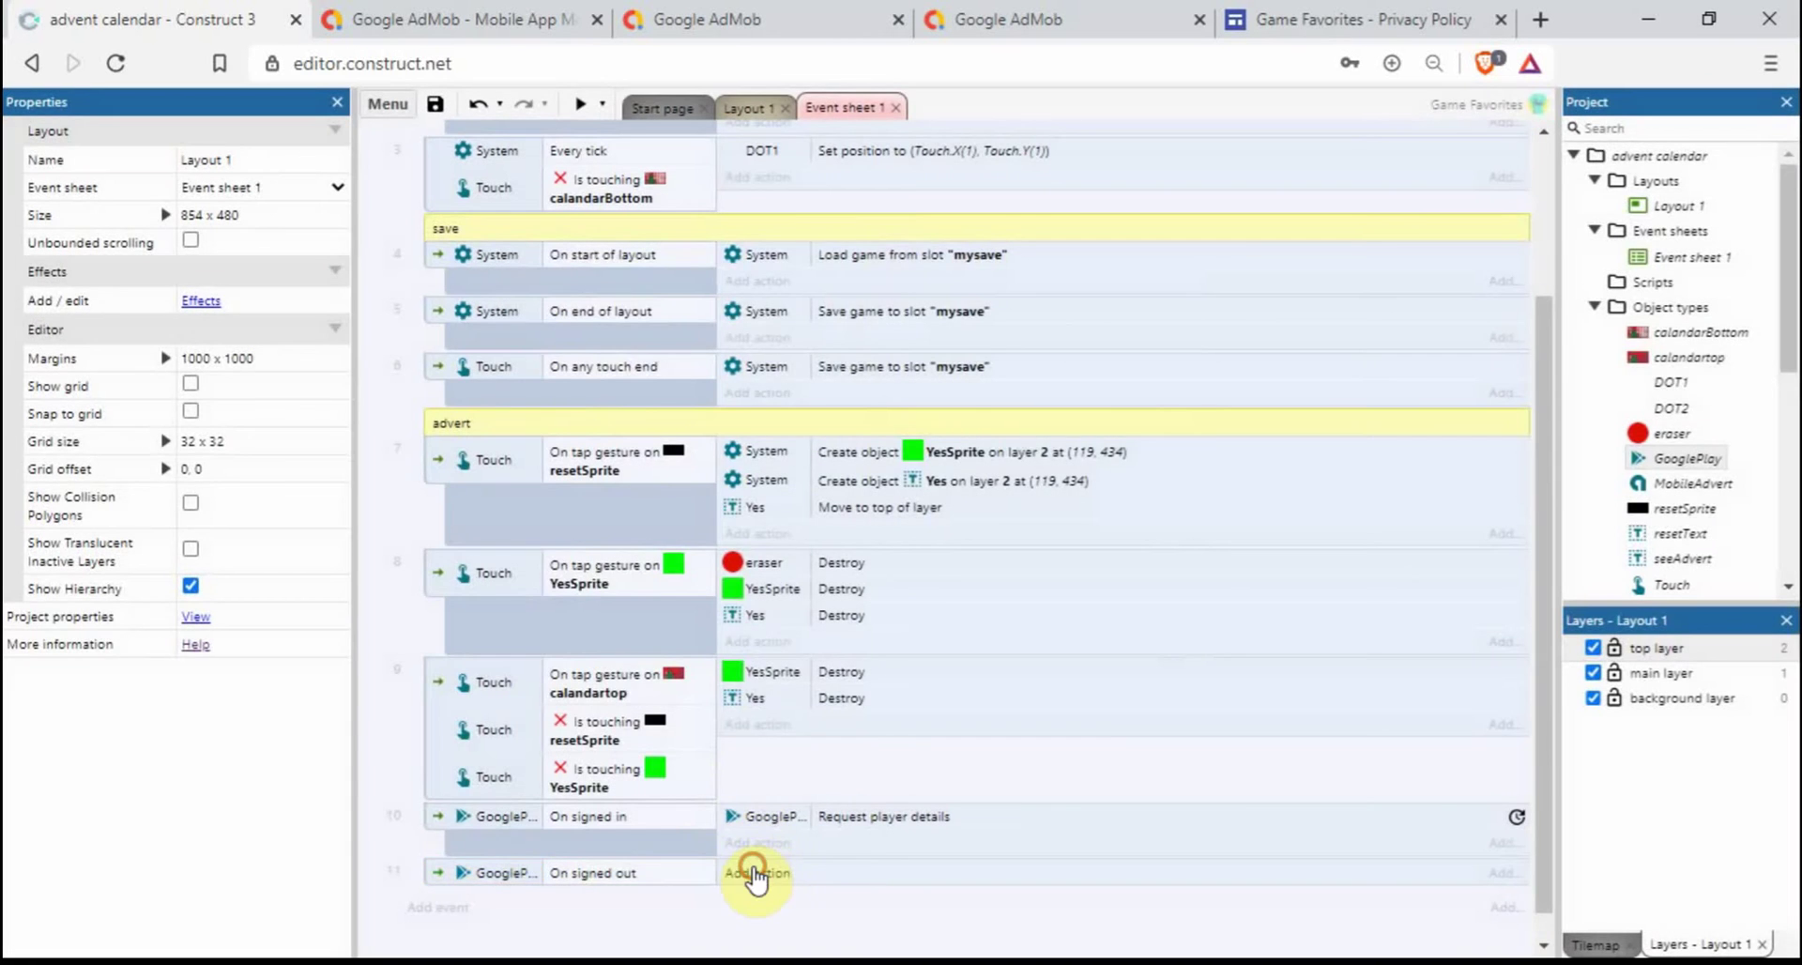
left_click(779, 496)
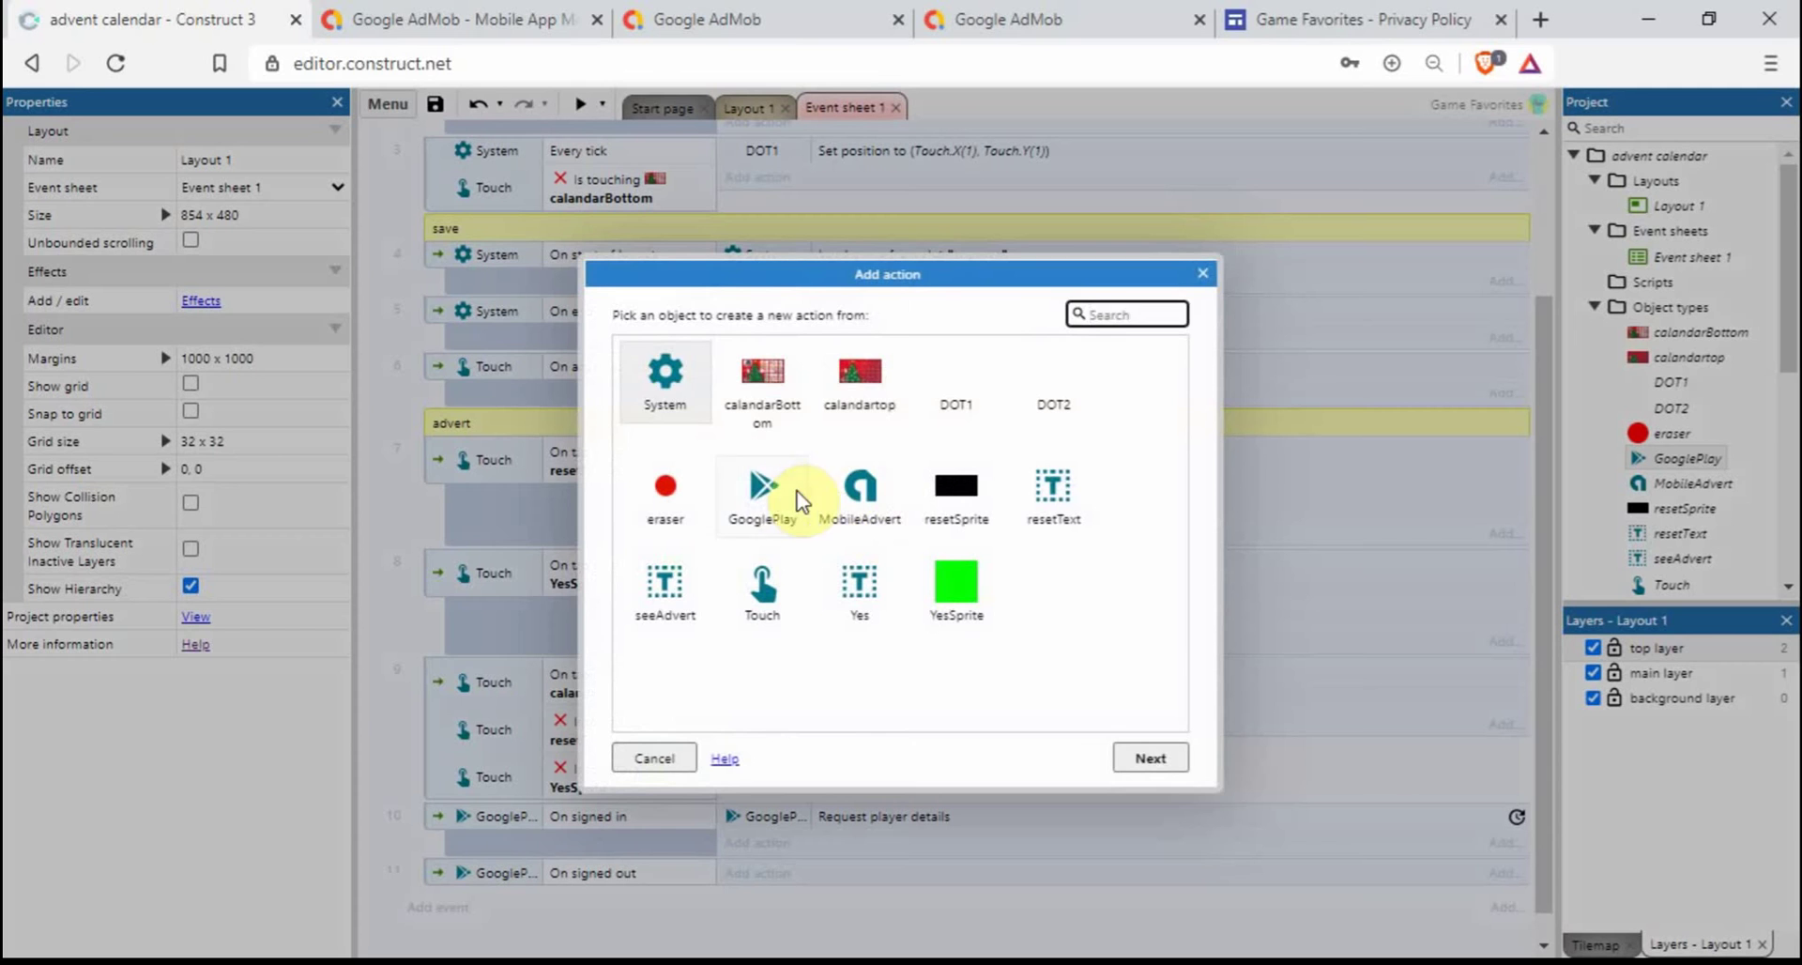
left_click(1151, 758)
left_click(906, 548)
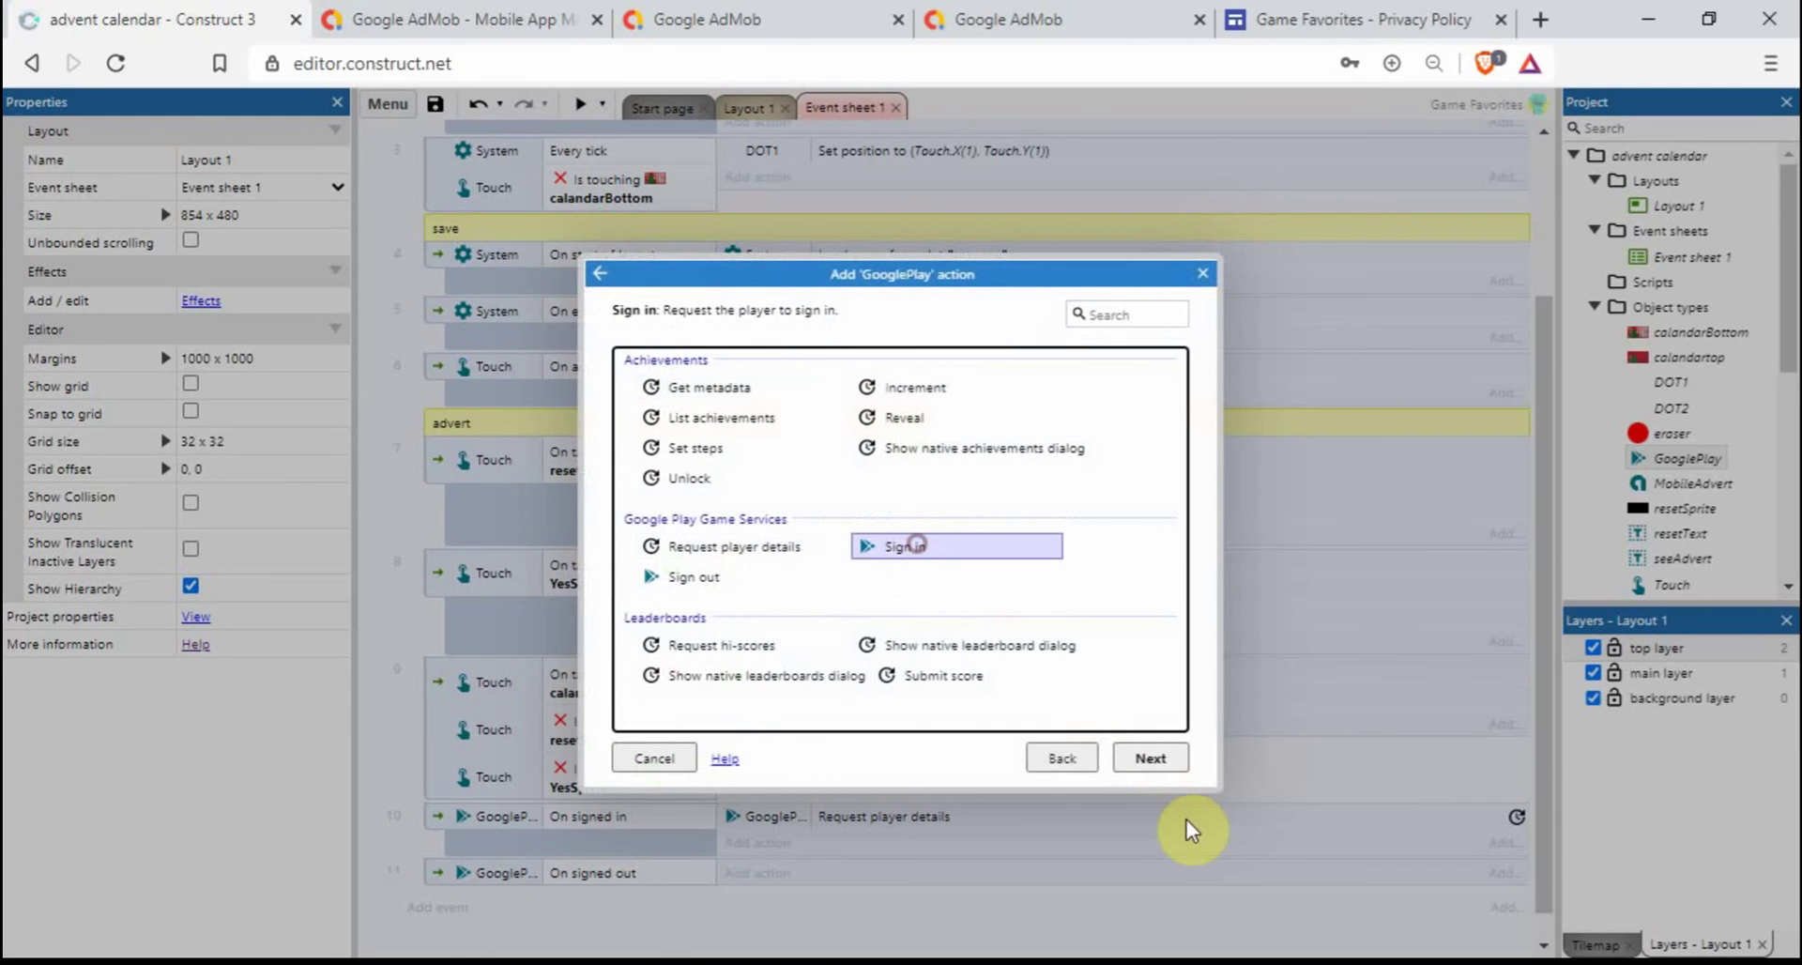
left_click(1149, 757)
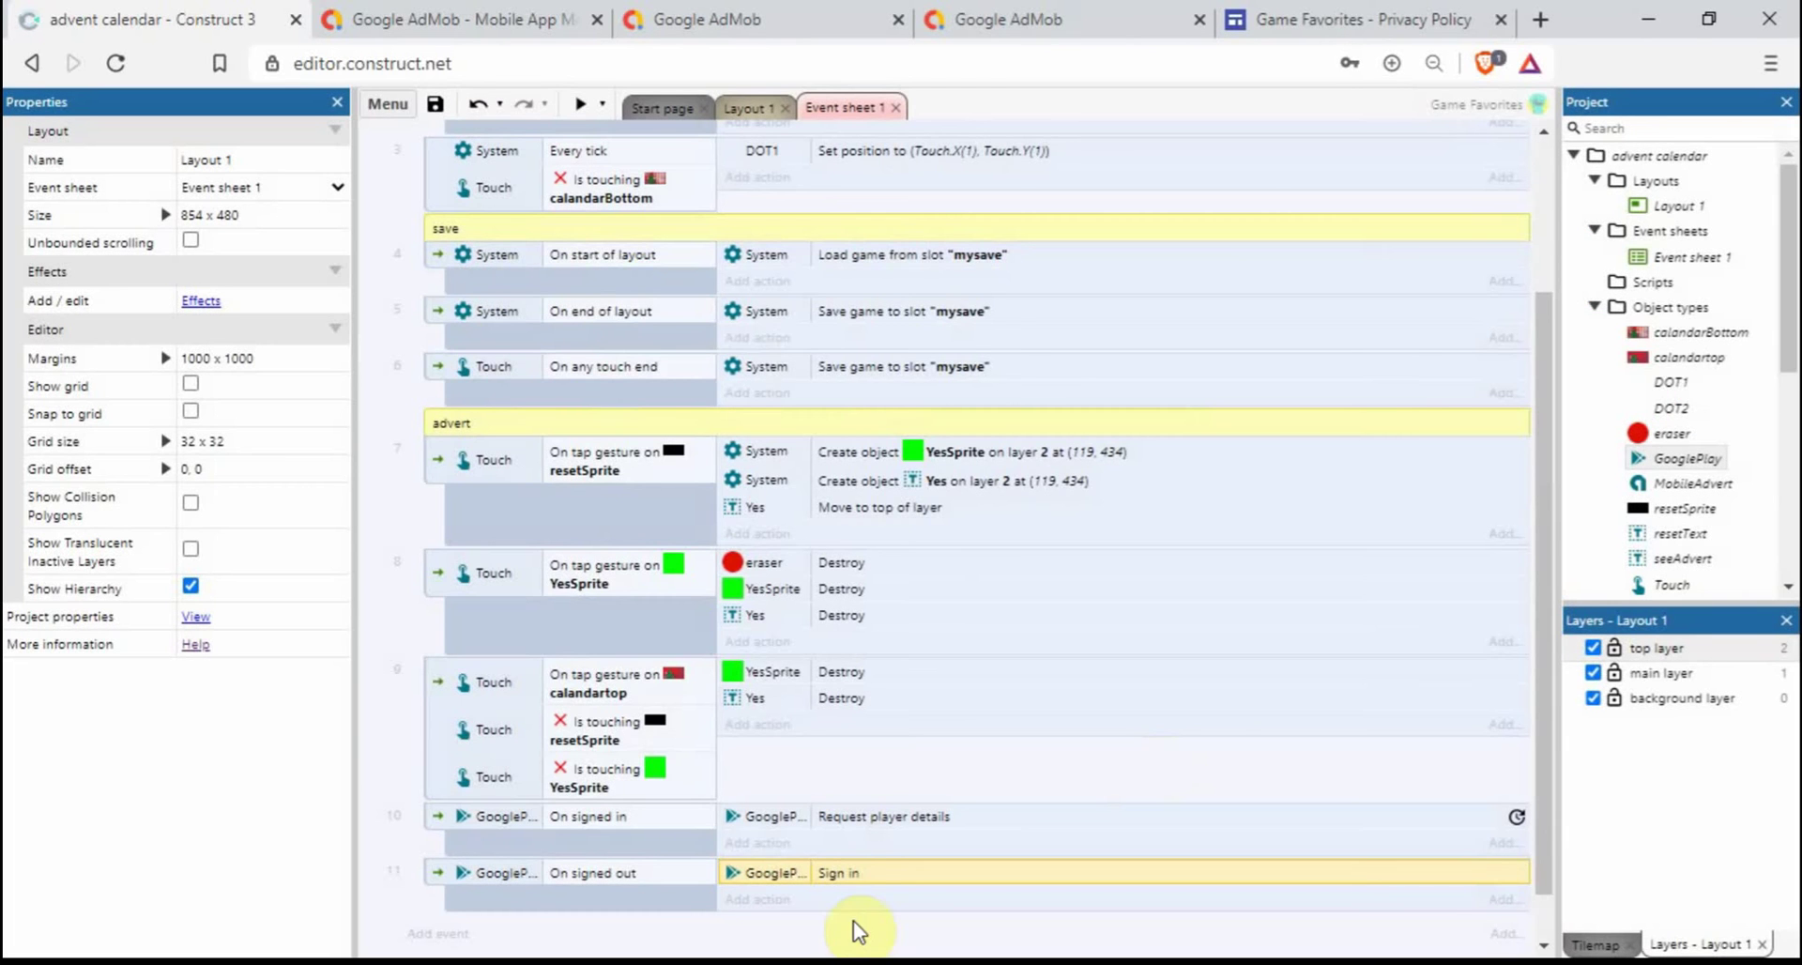
left_click(855, 935)
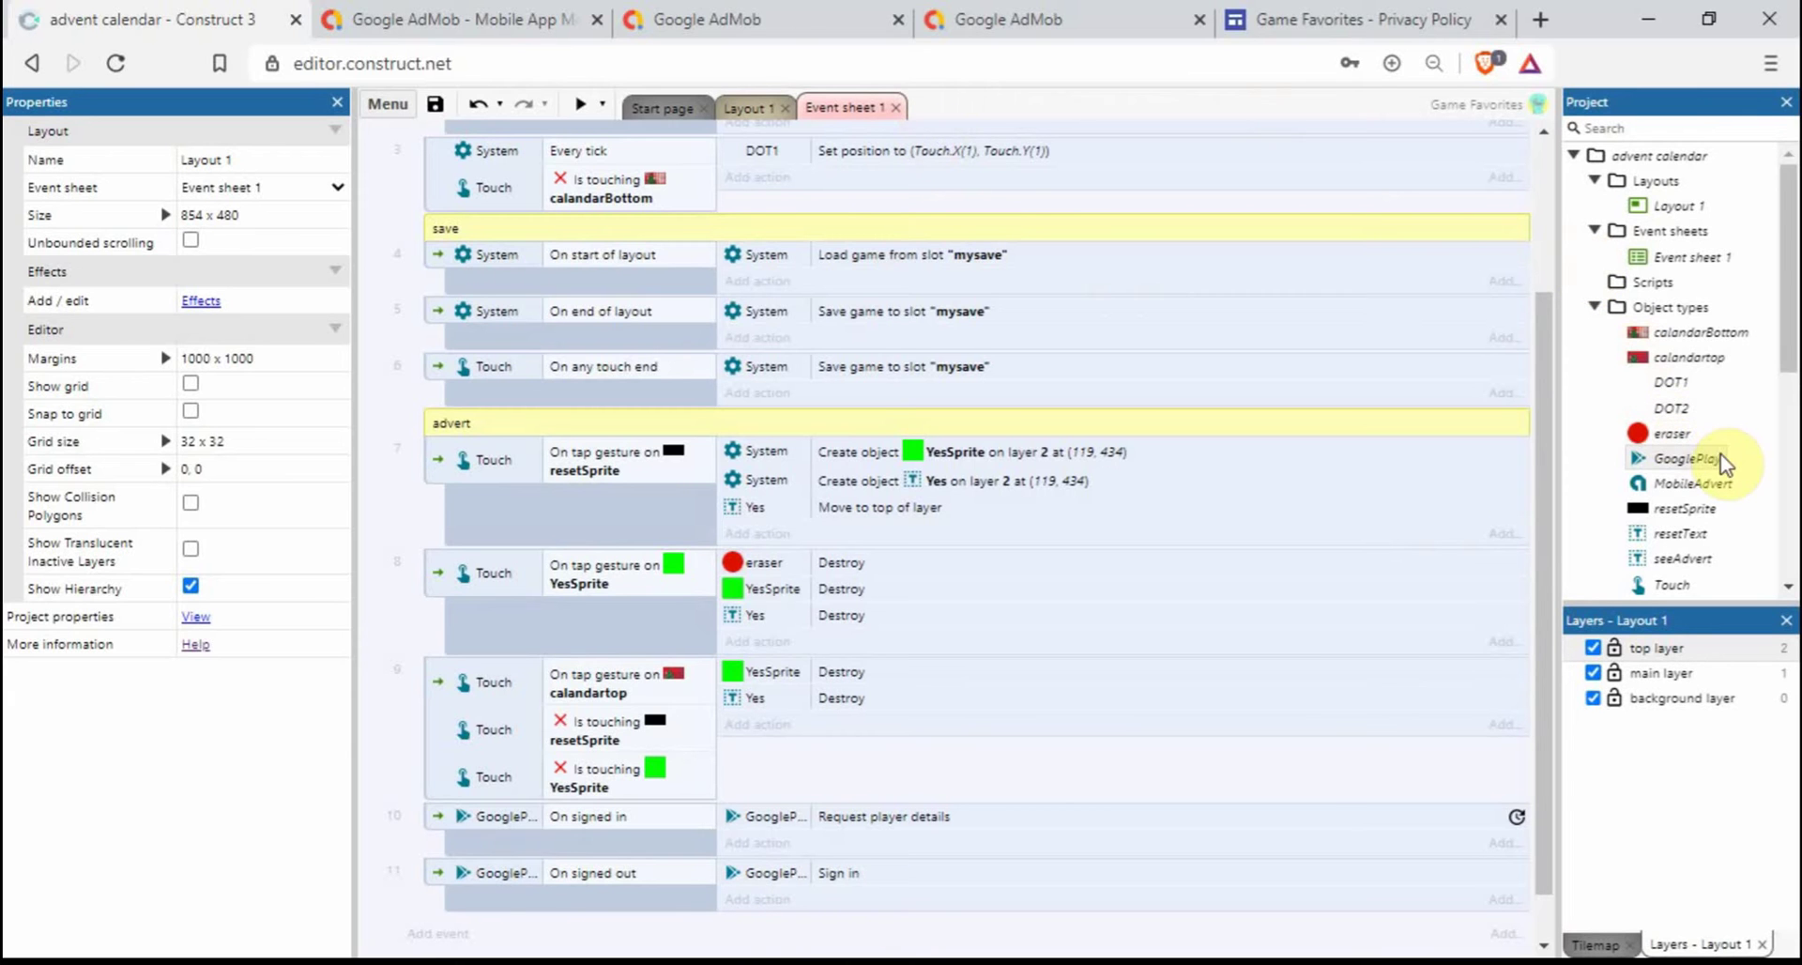
- Select MobileAdvert's empty Publisher ID field, then switch to the AdMob home page
left_click(1695, 484)
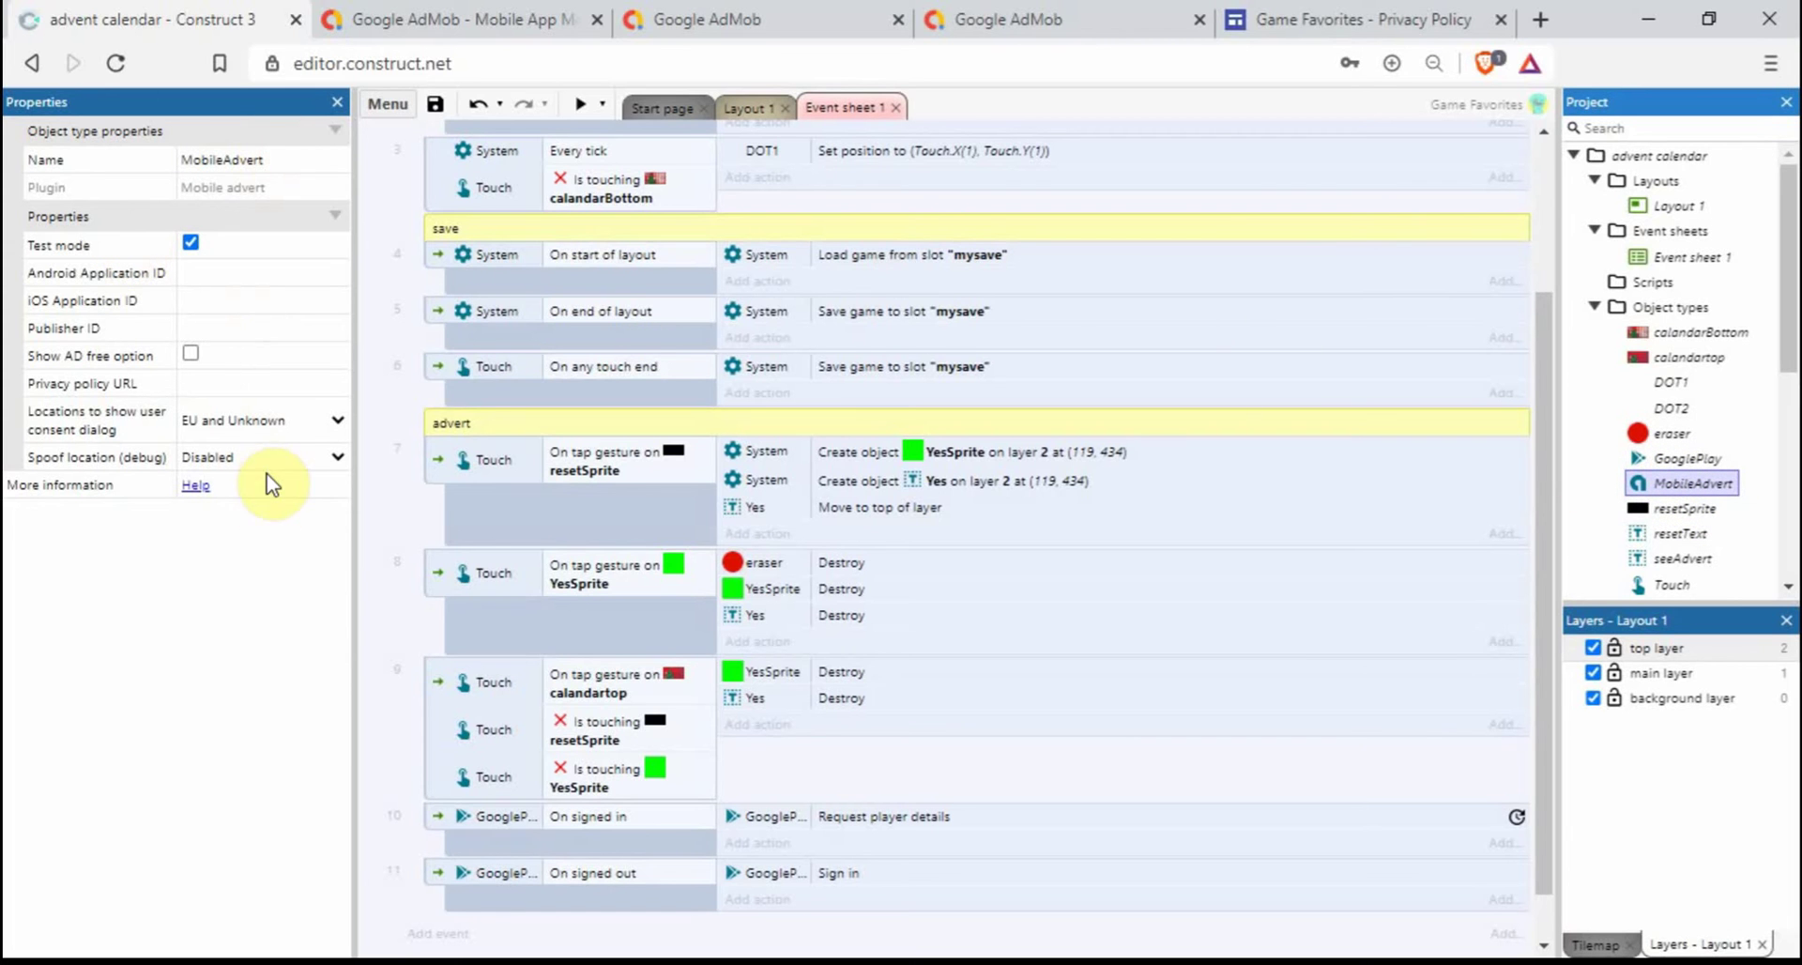
left_click(228, 325)
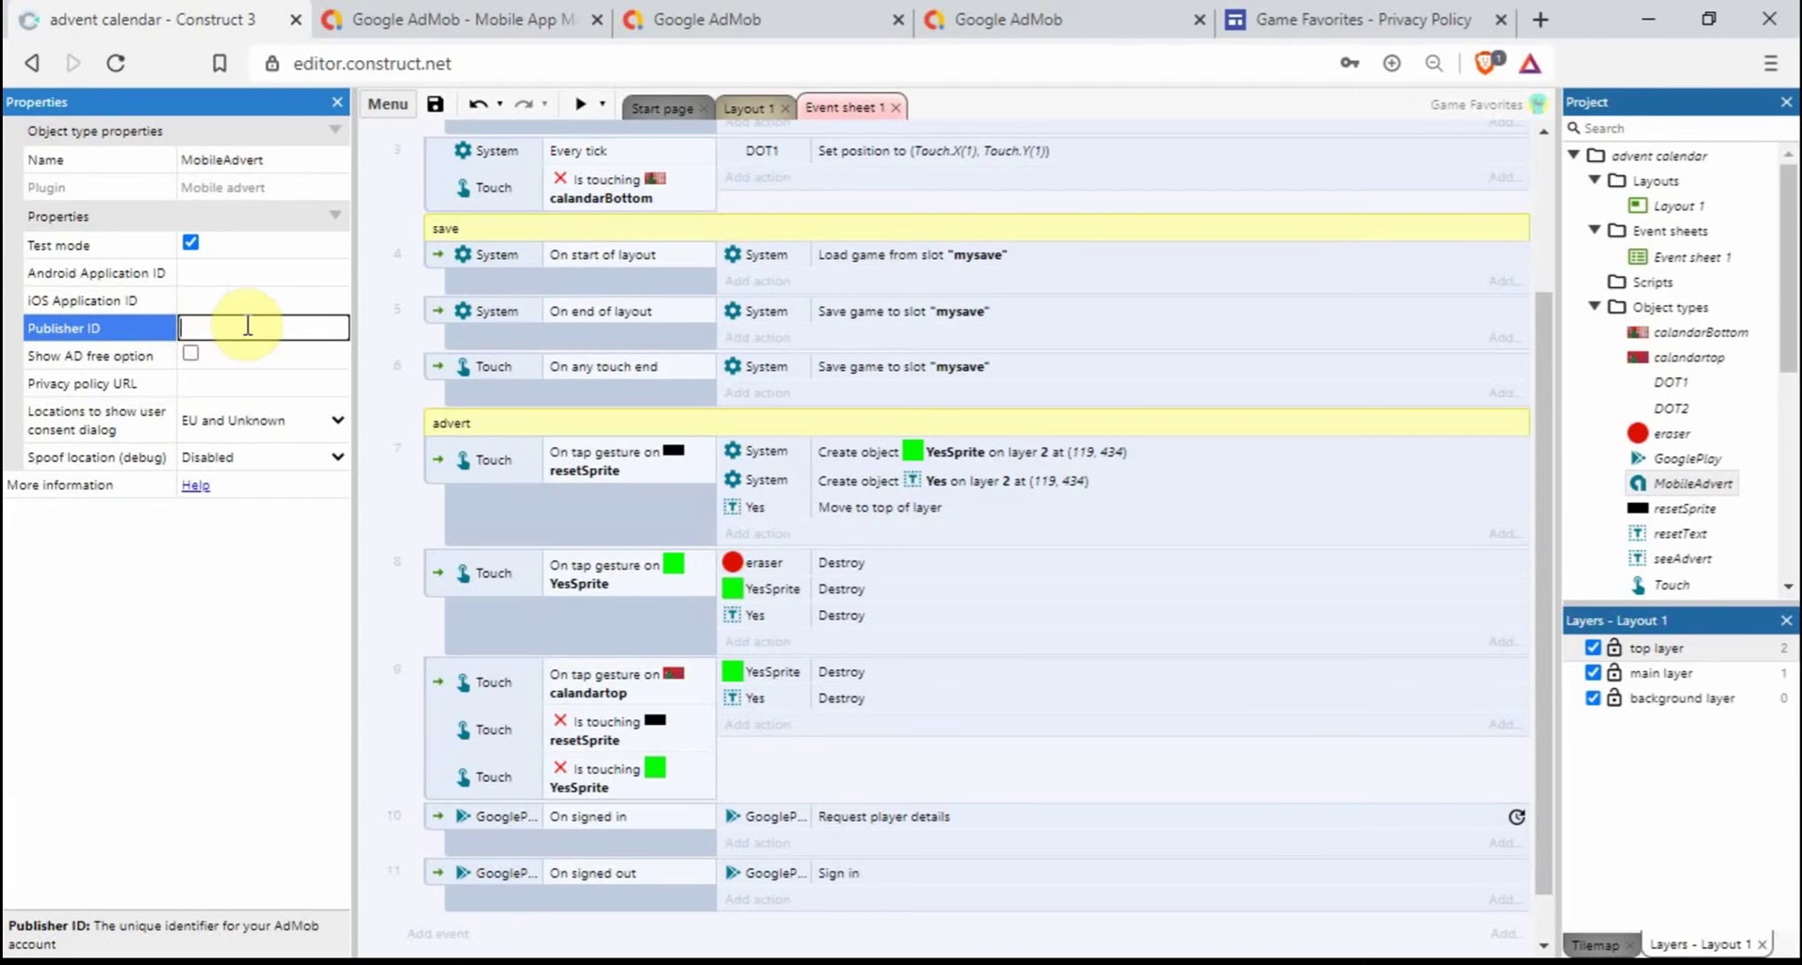
left_click(454, 22)
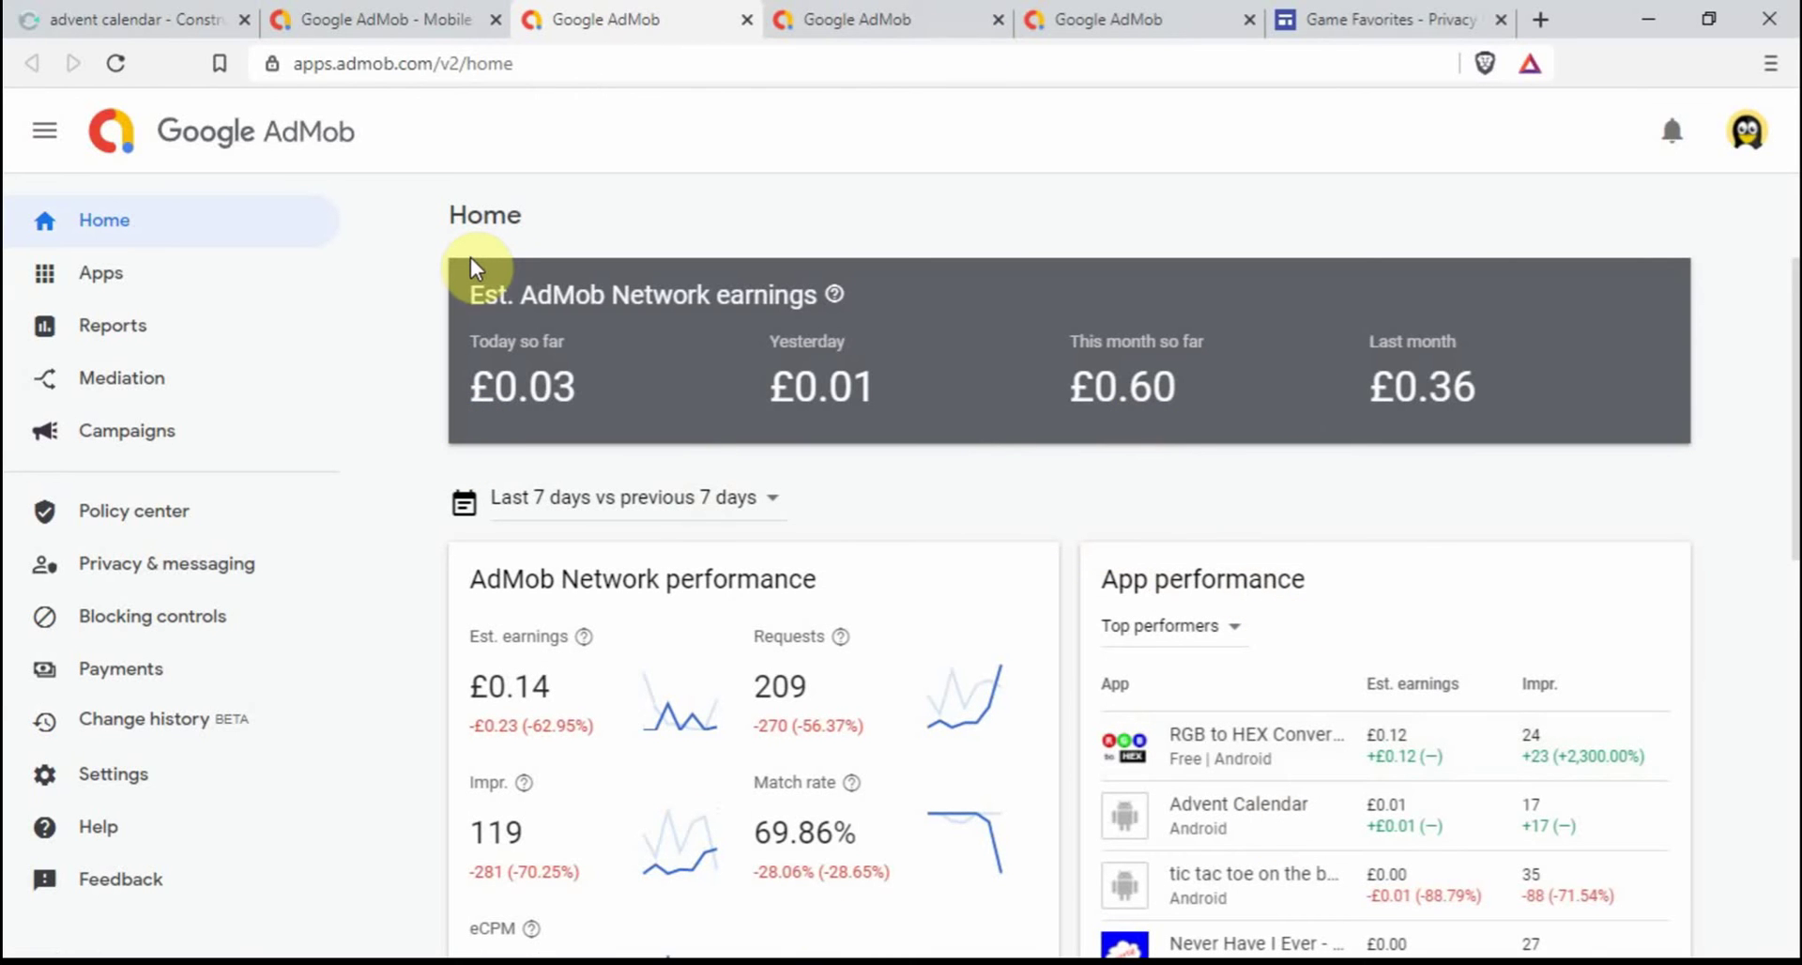
- Close the extra AdMob marketing tab and bring up the 'publisher ID' Paint screenshot
left_click(377, 19)
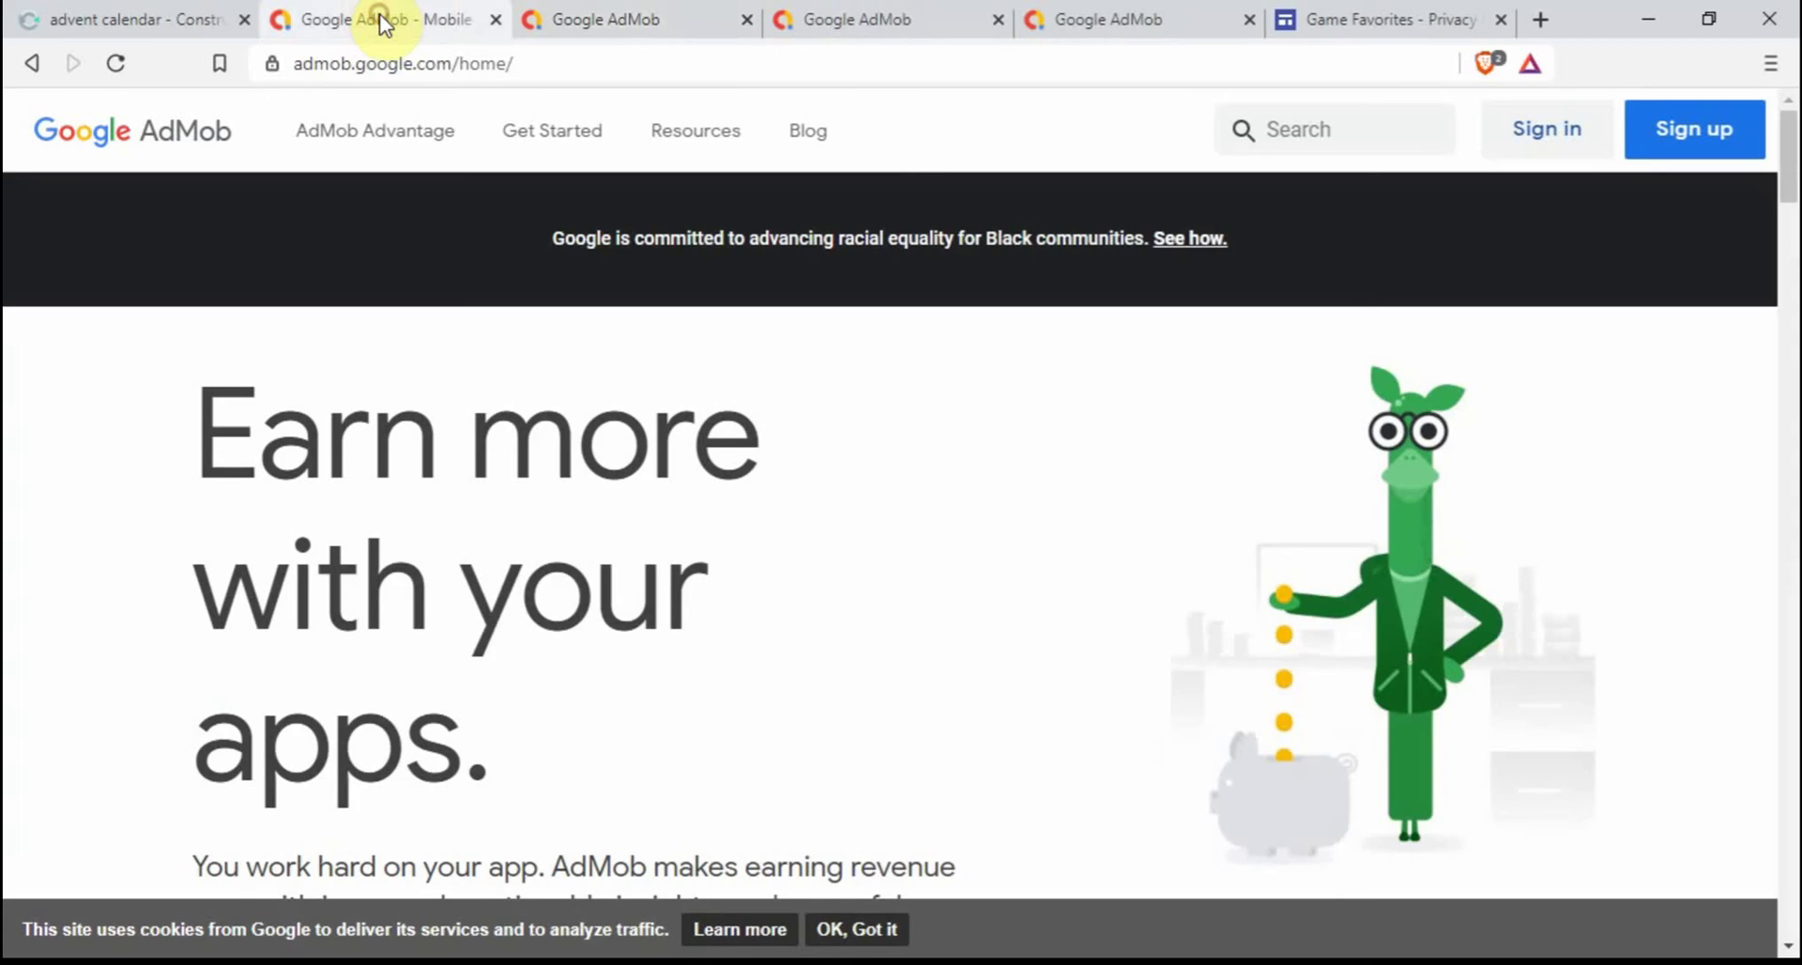
left_click(494, 18)
left_click(621, 21)
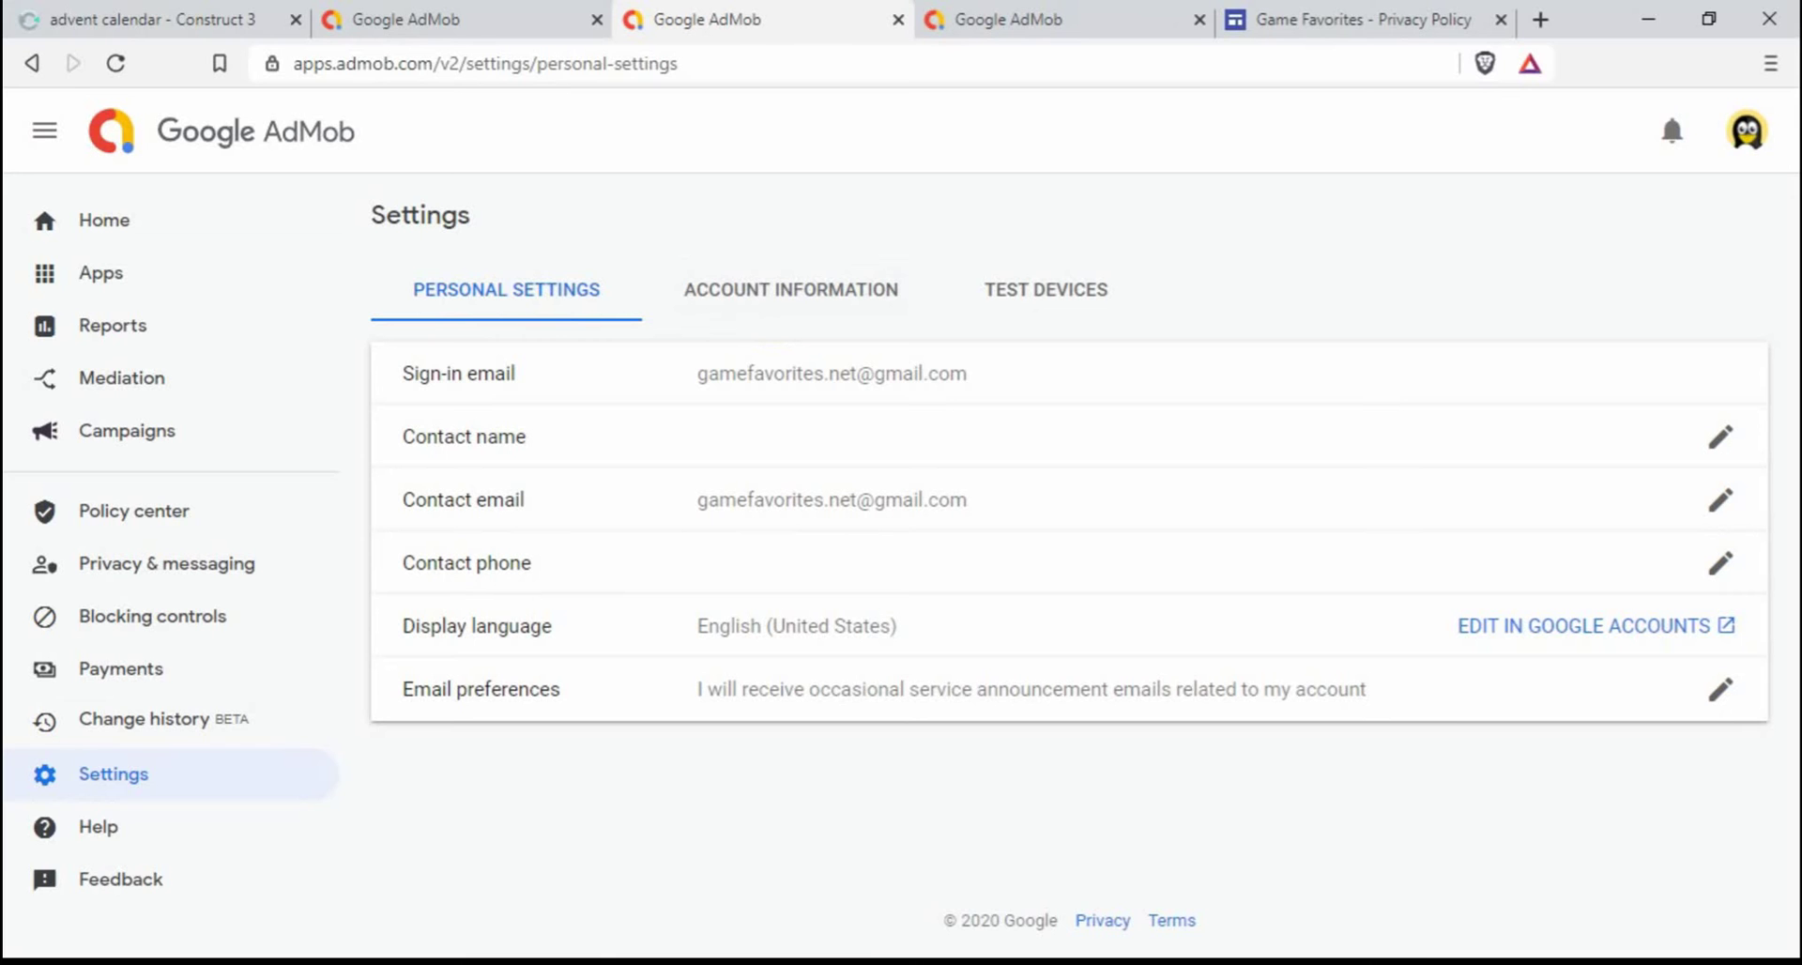
mouse_move(716, 963)
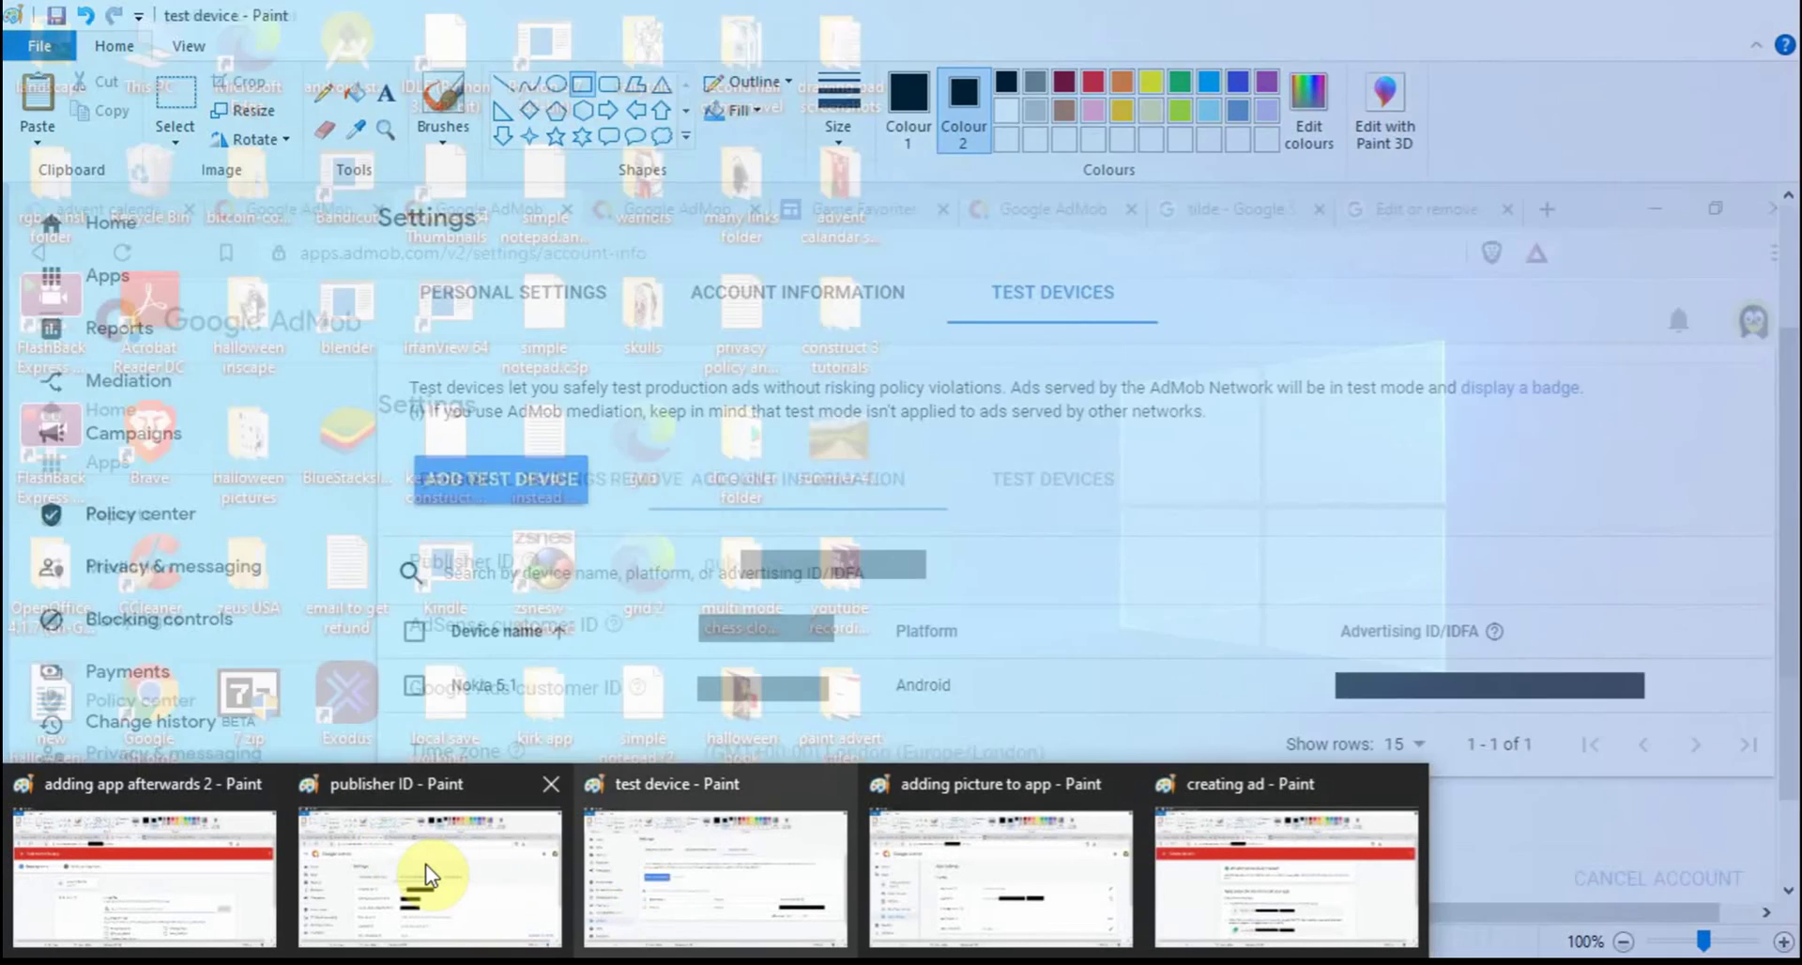
left_click(425, 862)
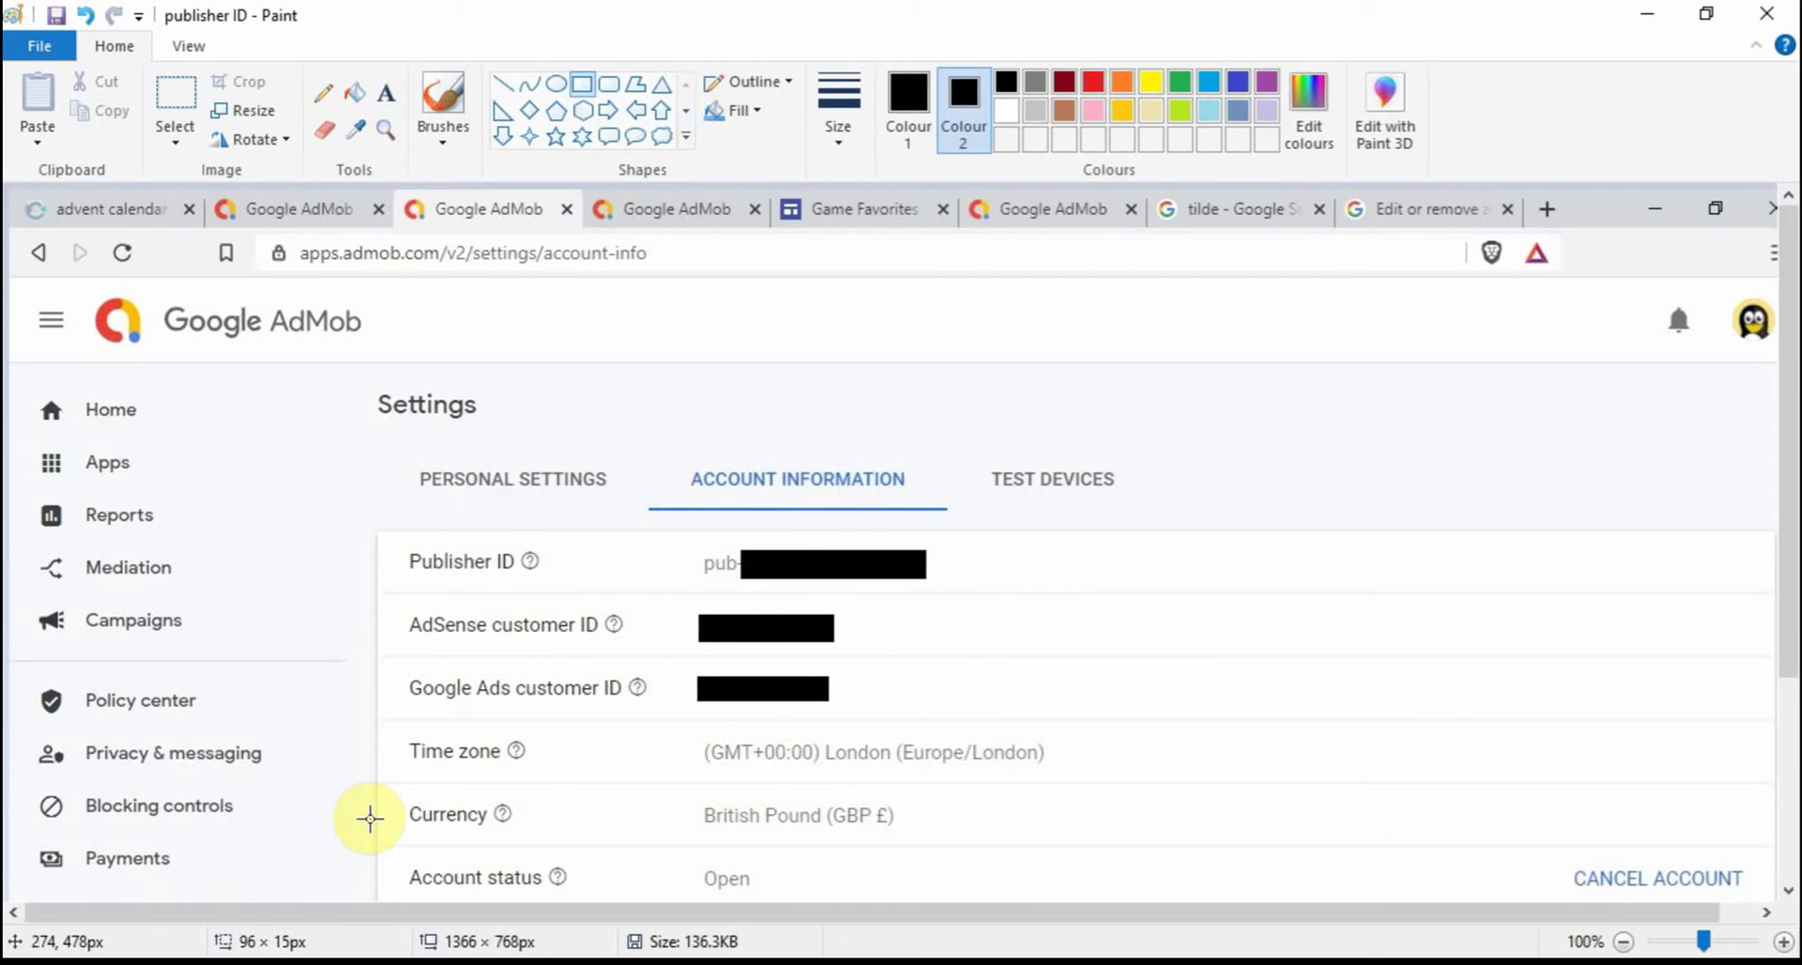
- Enter the AdMob publisher ID into MobileAdvert's Publisher ID, then return to AdMob's home page
key("alt+Tab")
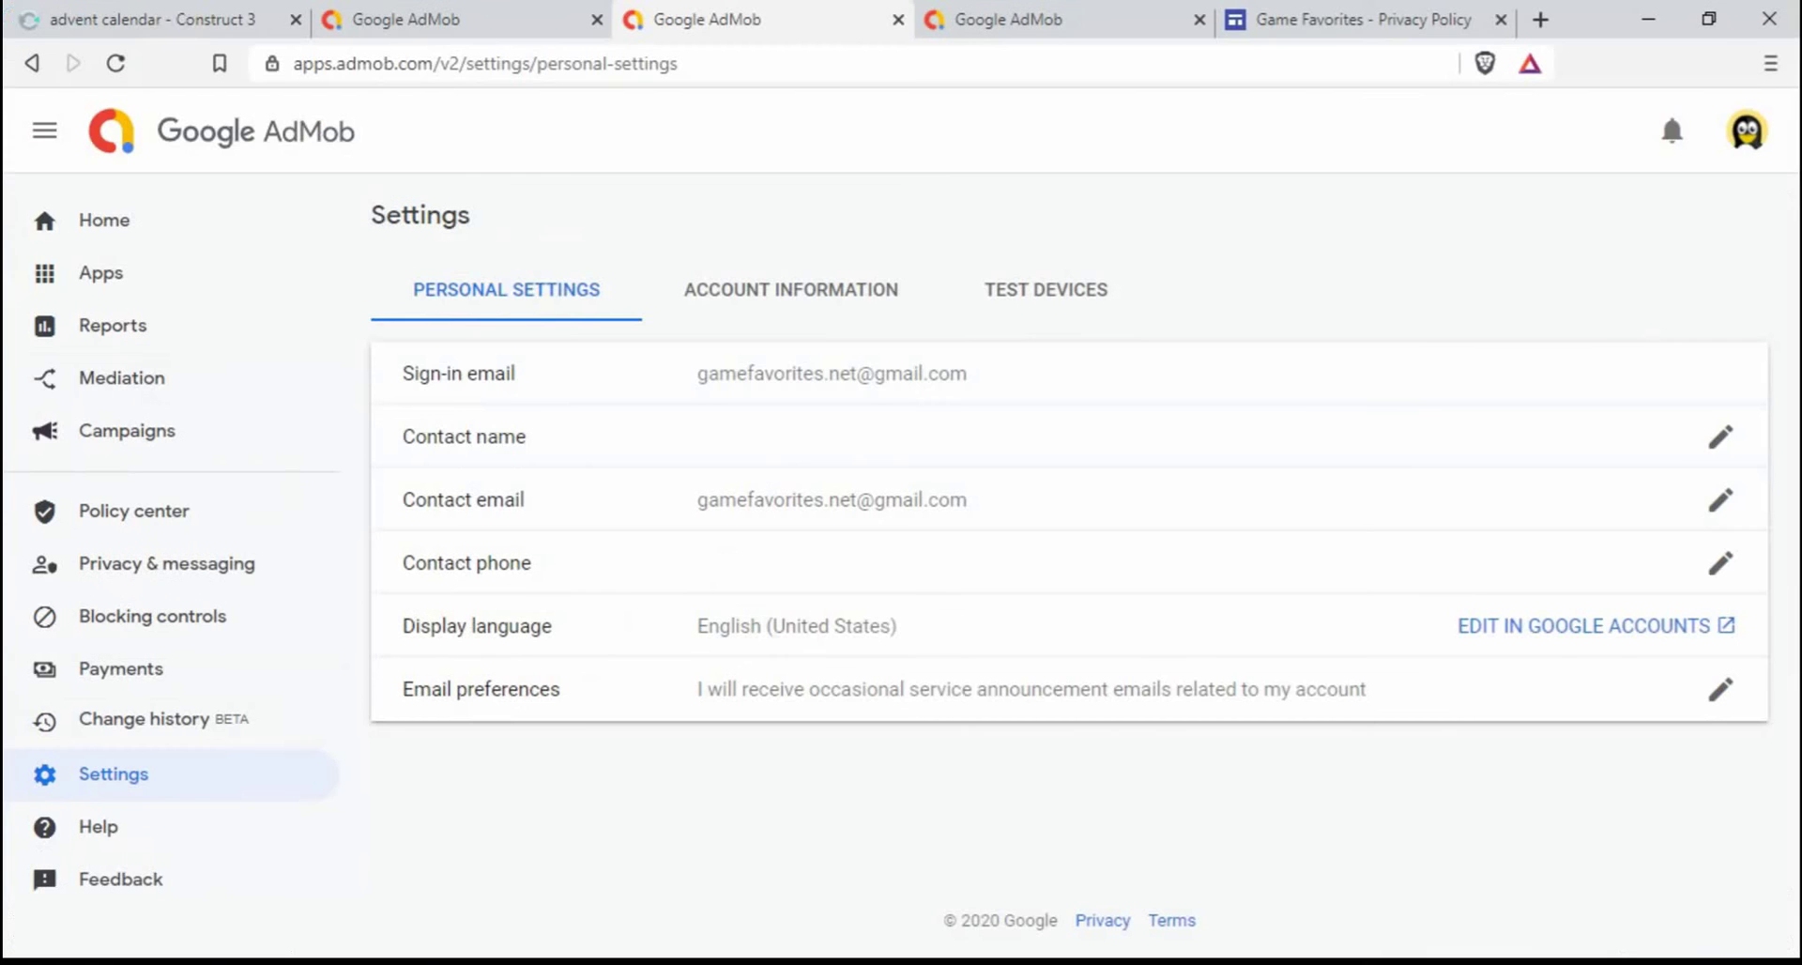
left_click(143, 20)
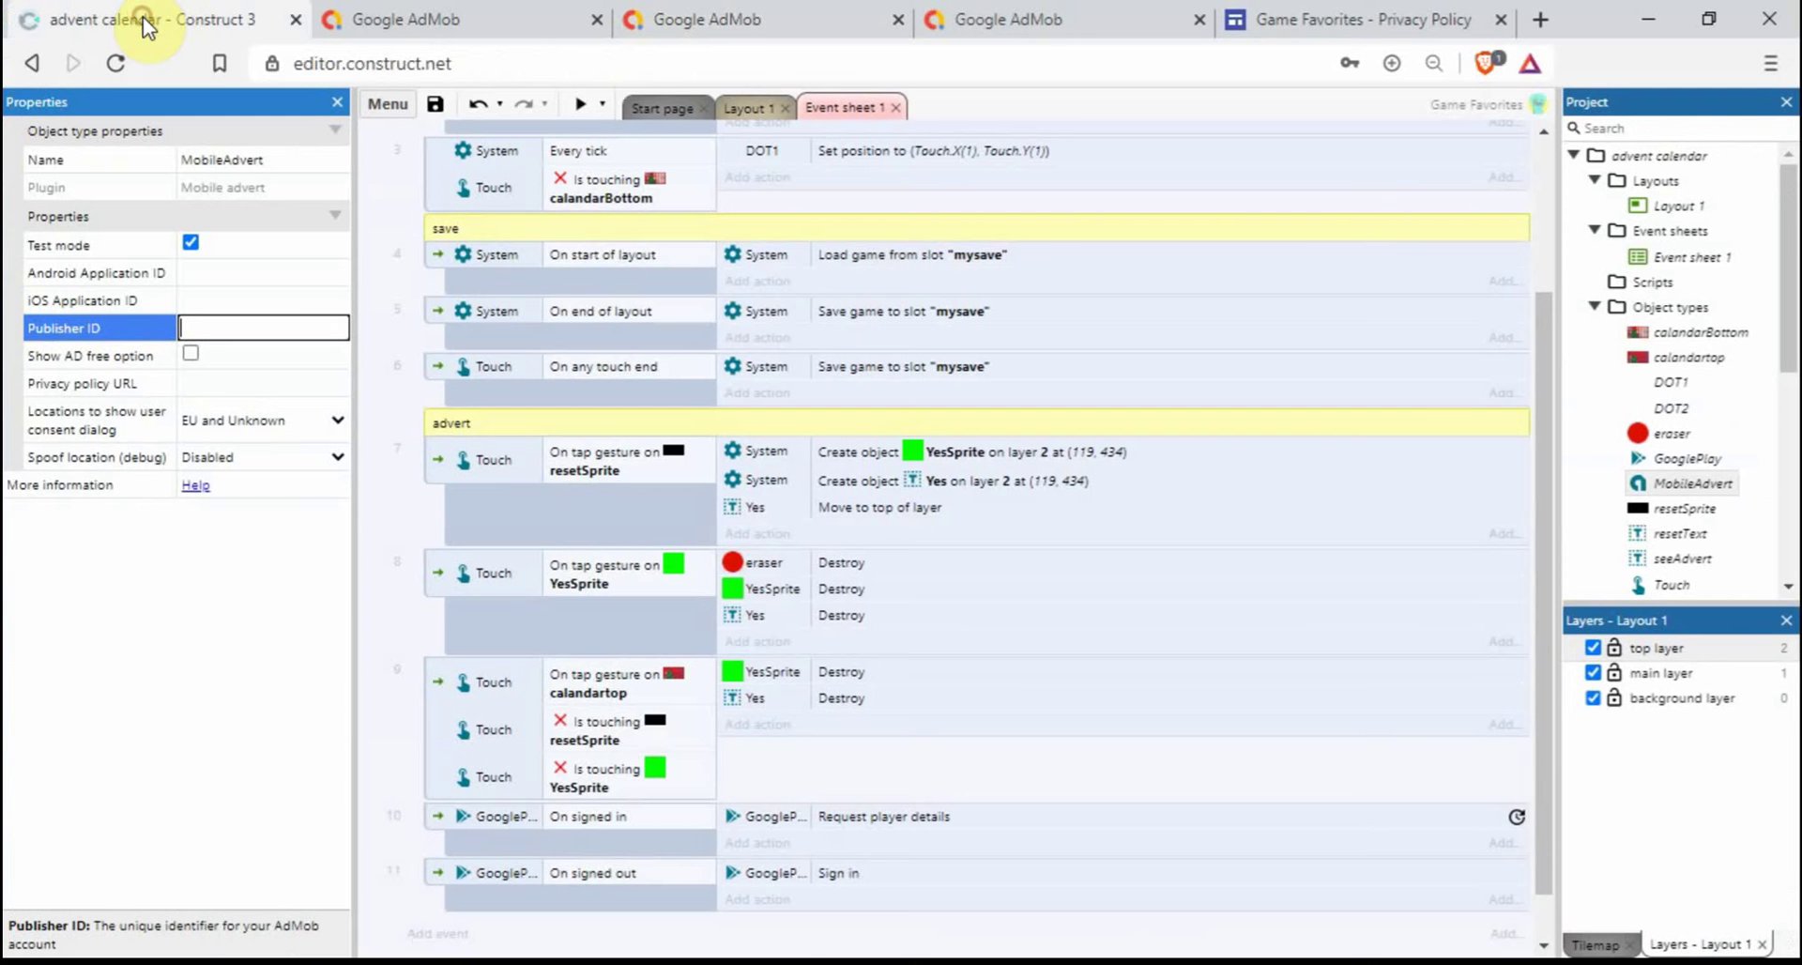
left_click(244, 329)
left_click(235, 272)
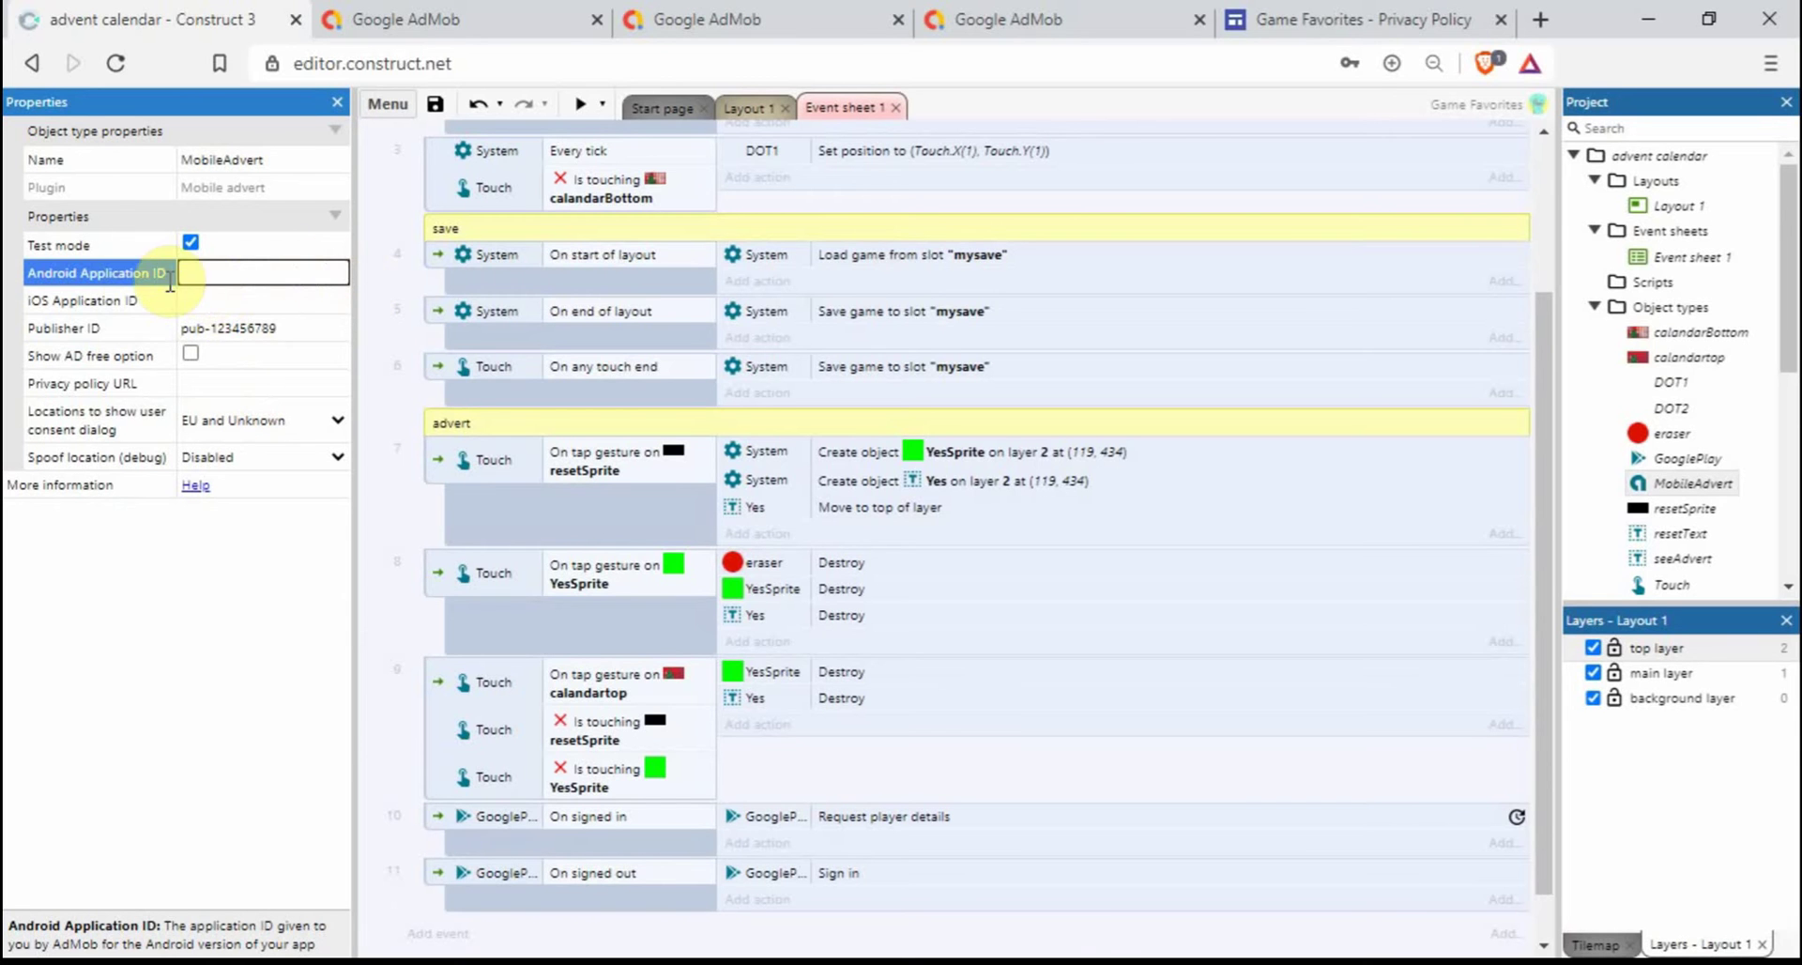
left_click(435, 18)
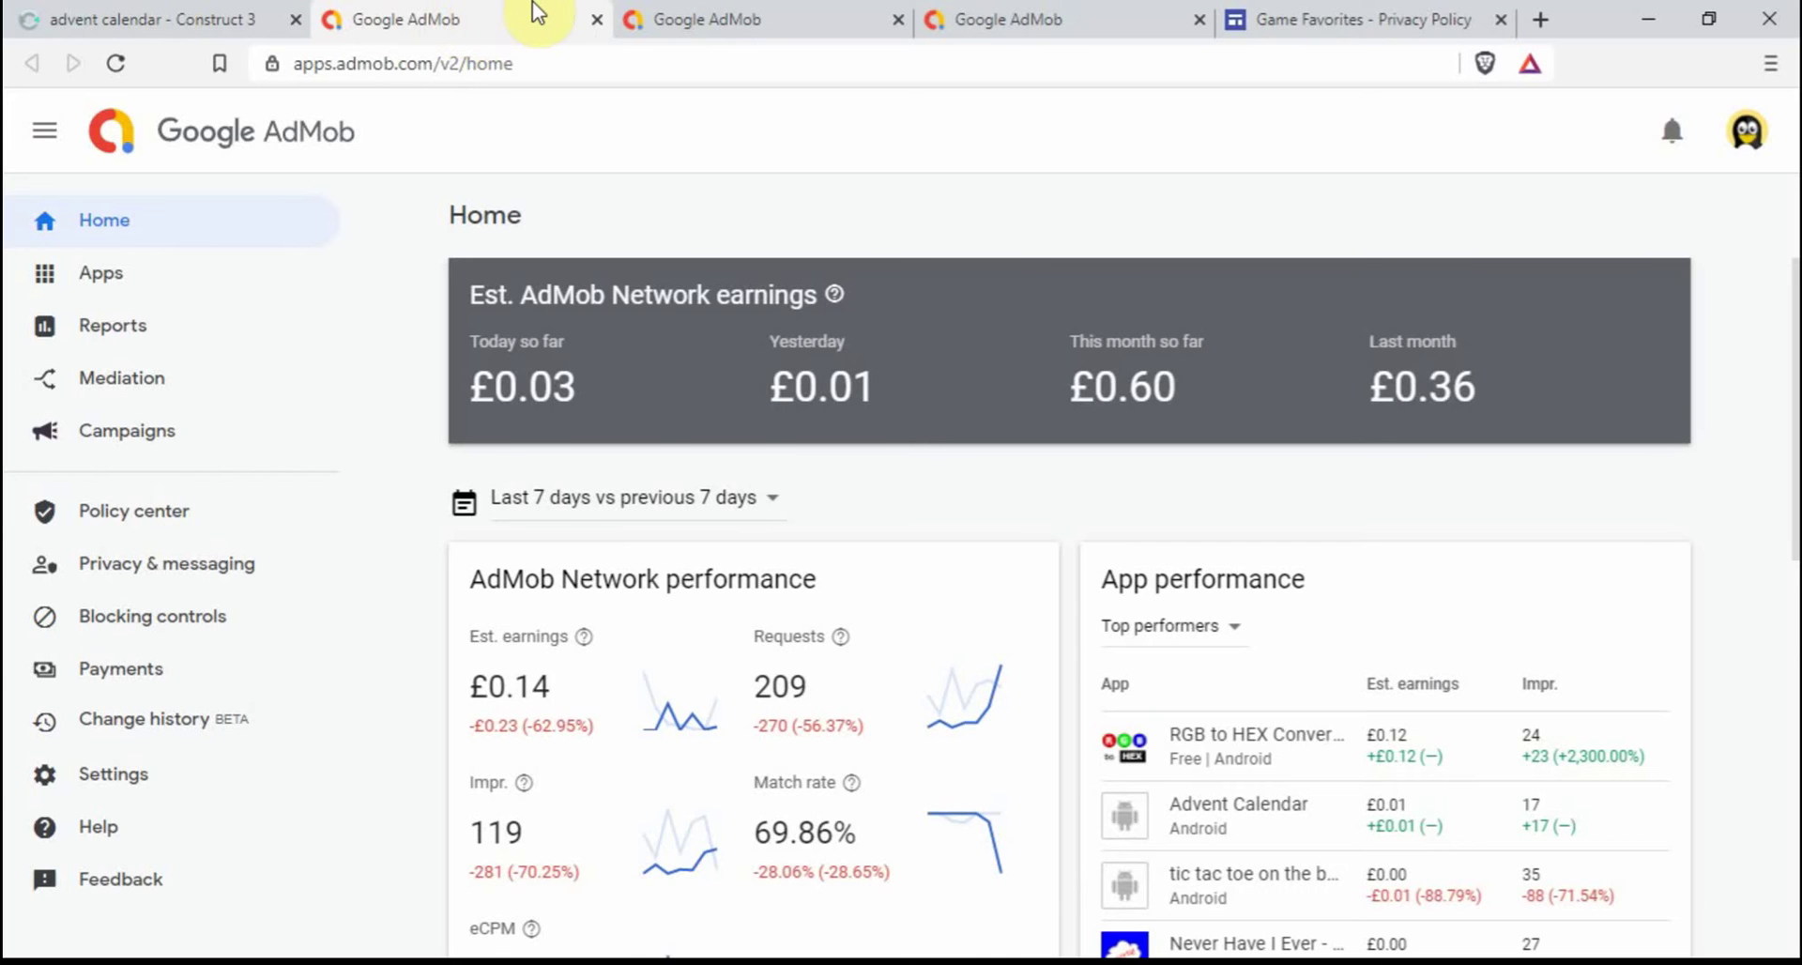
- Start a new AdMob app with Android platform and No for supported app store listing
left_click(730, 15)
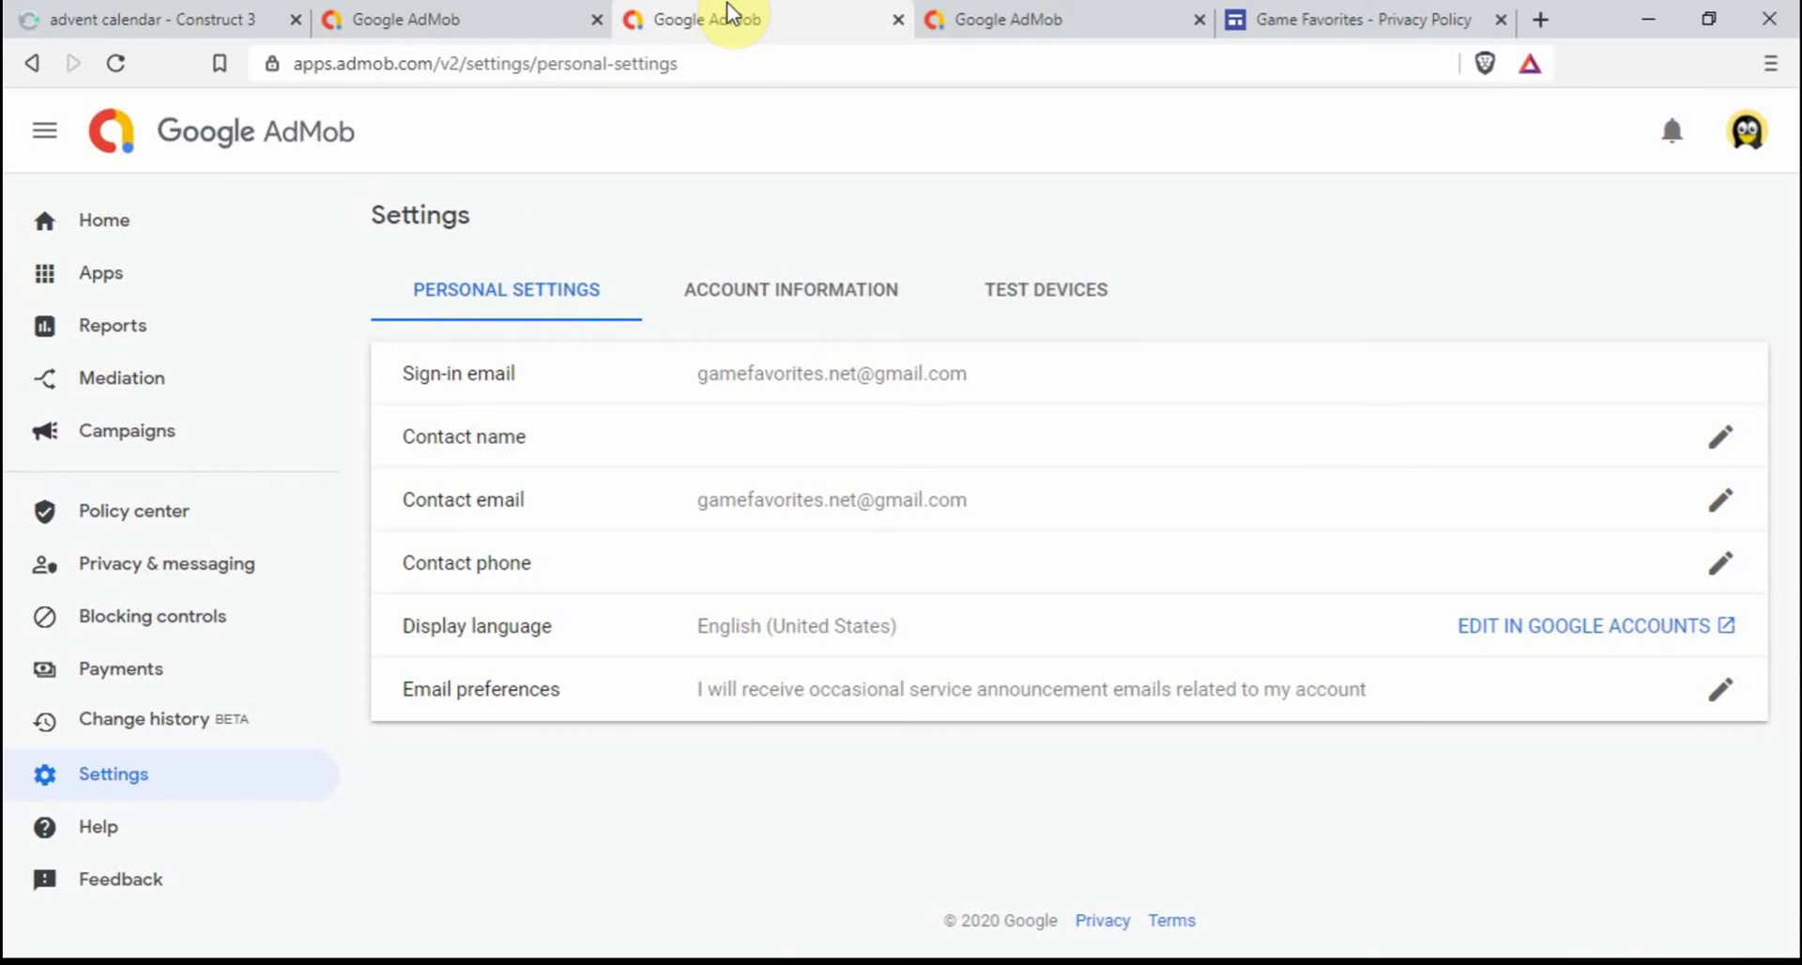
left_click(988, 9)
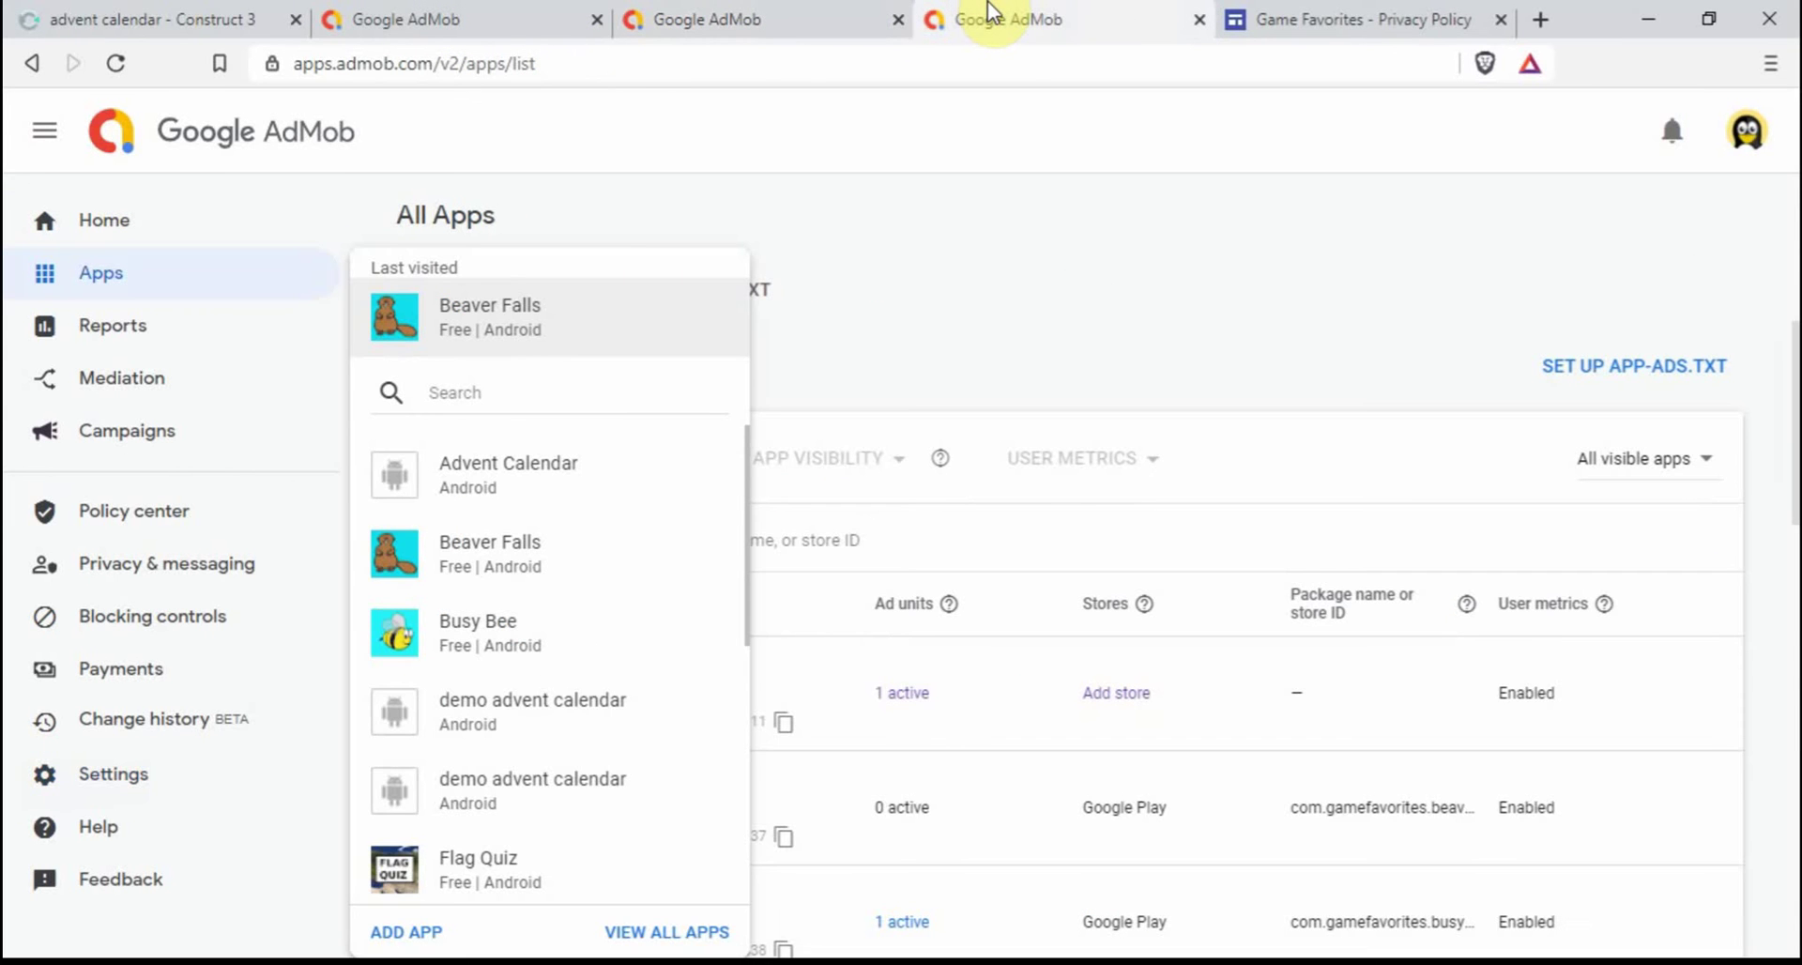
left_click(506, 112)
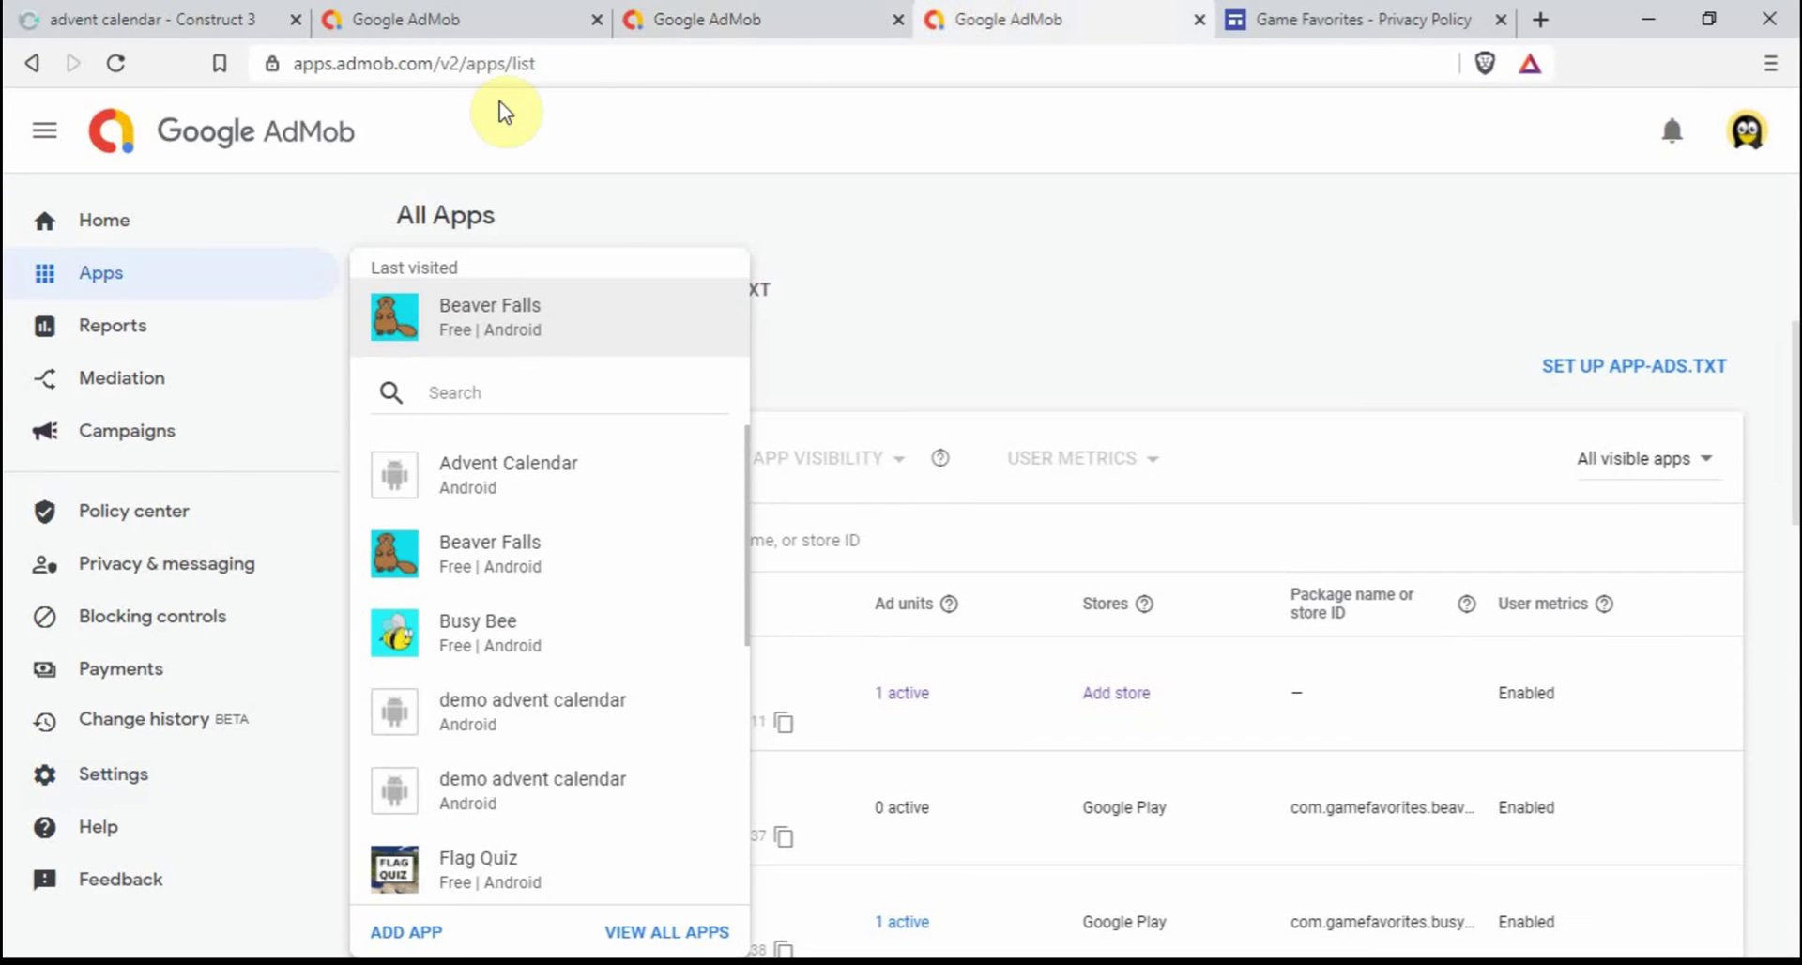
left_click(452, 934)
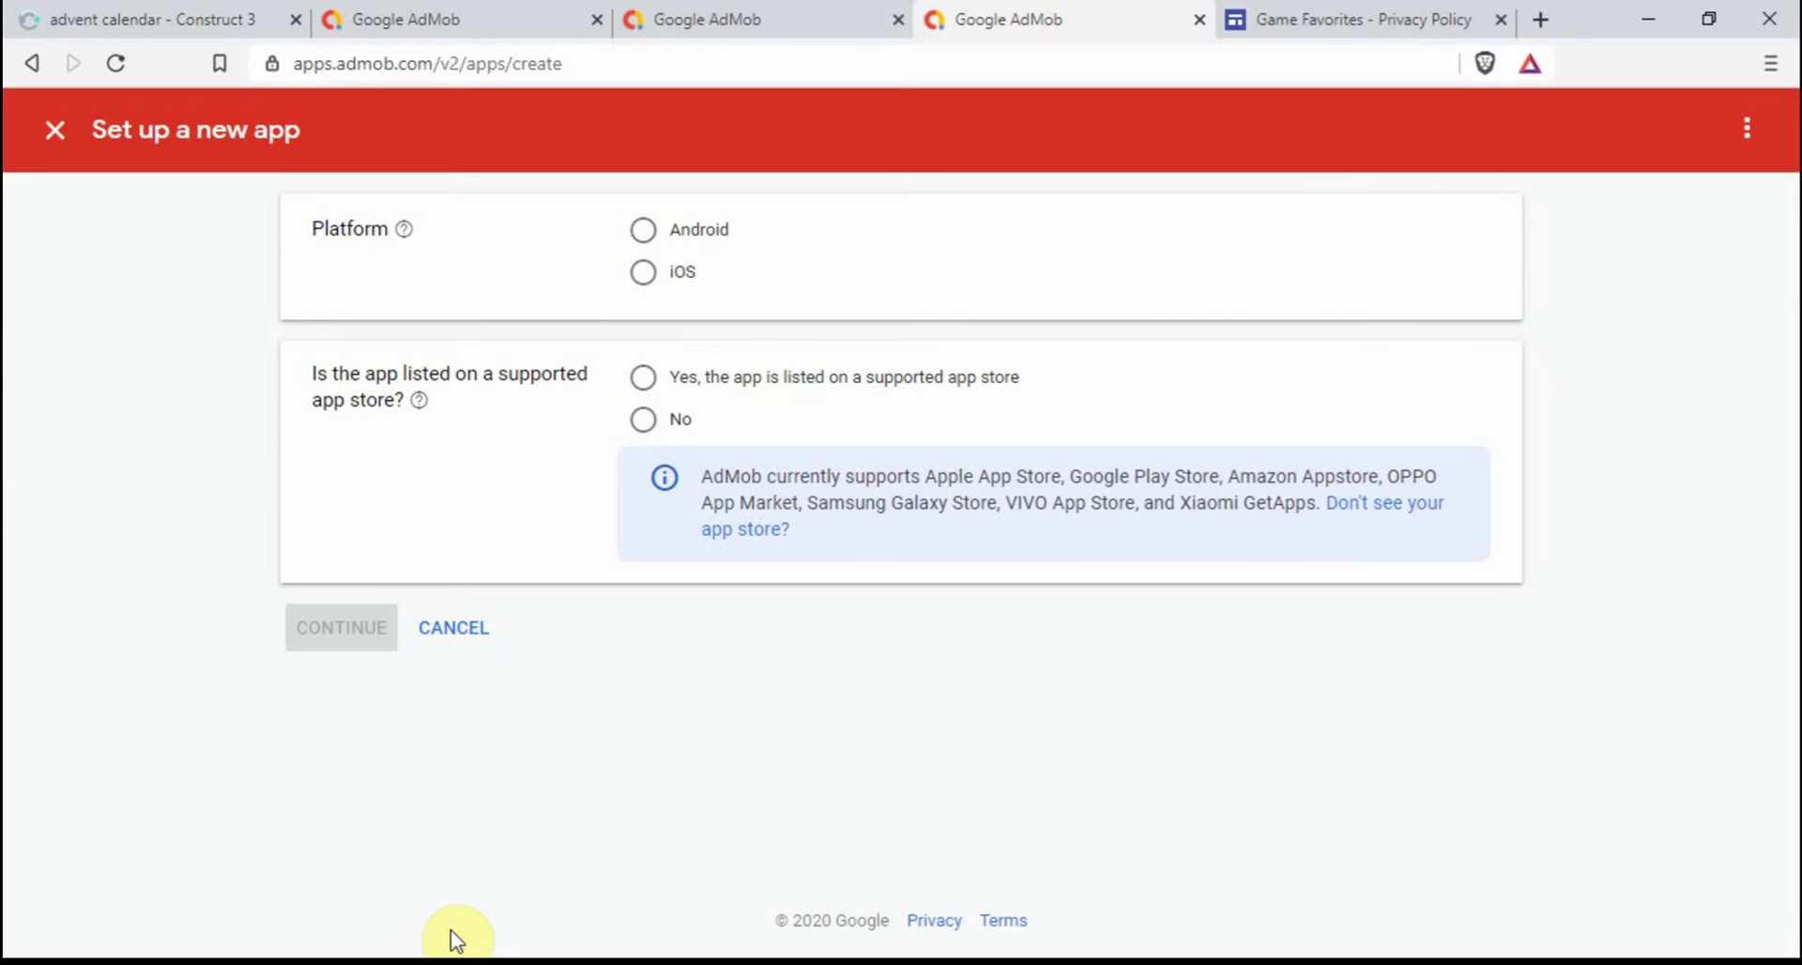
left_click(643, 234)
left_click(645, 421)
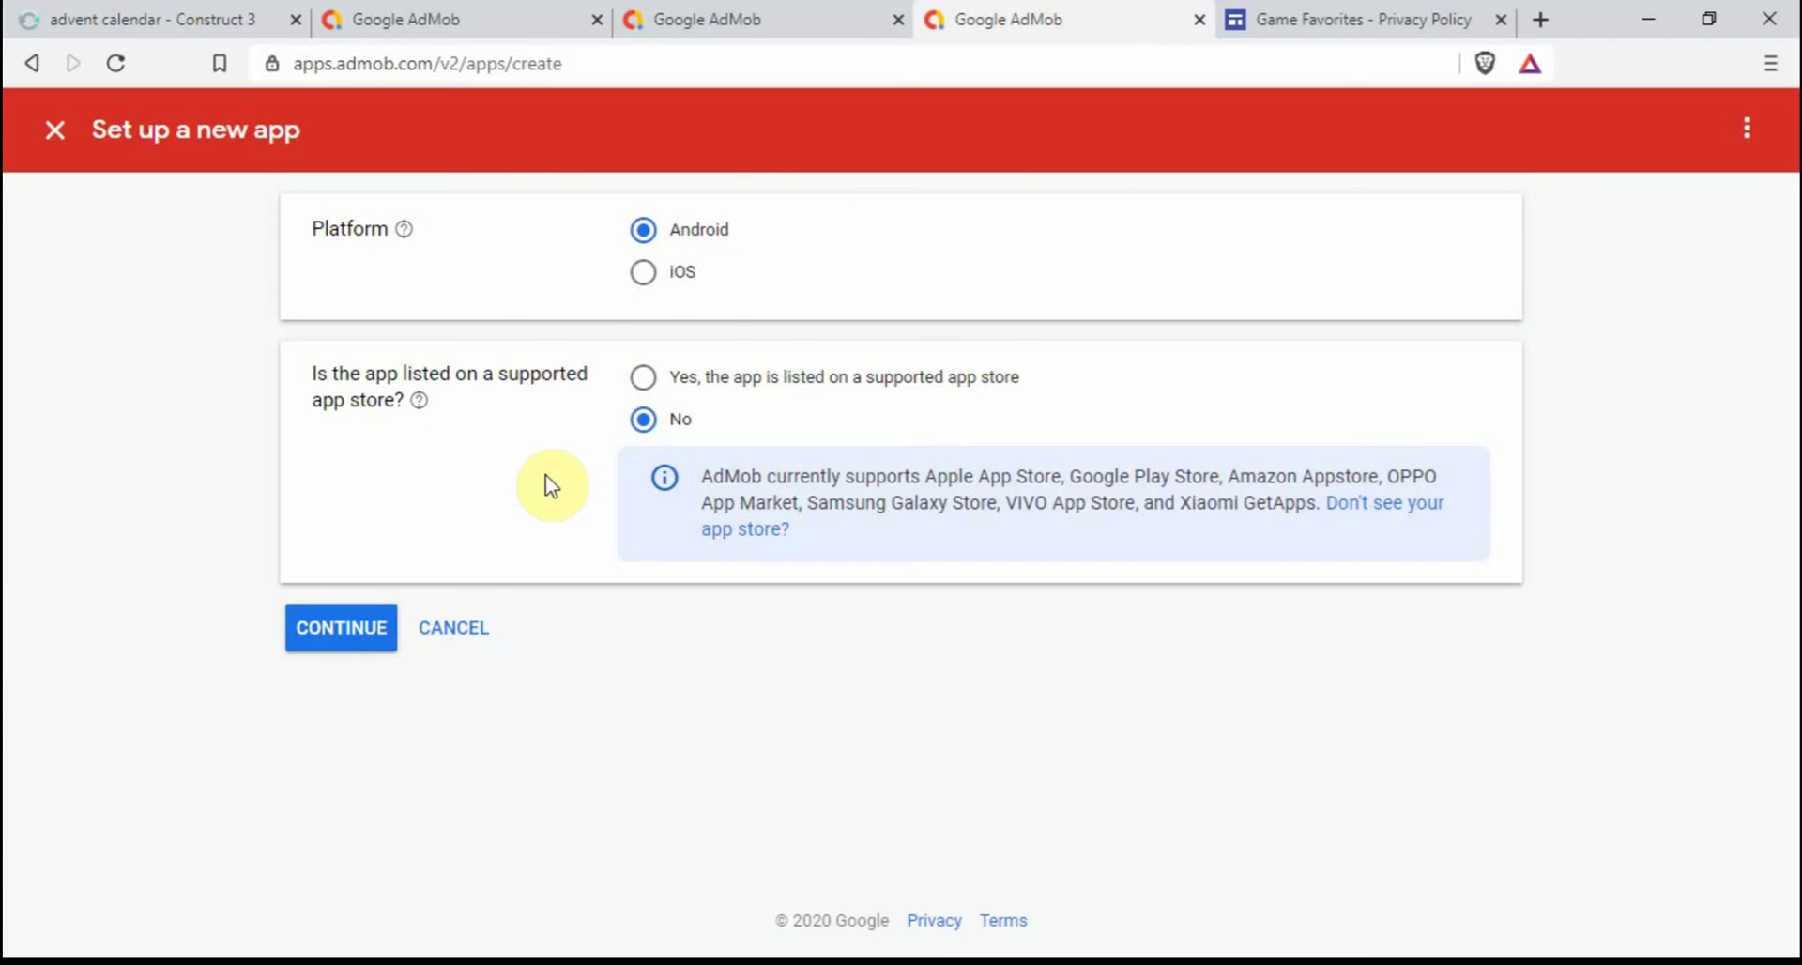
- Add the Android app named 'demo advent calendar' with user metrics kept enabled
left_click(349, 644)
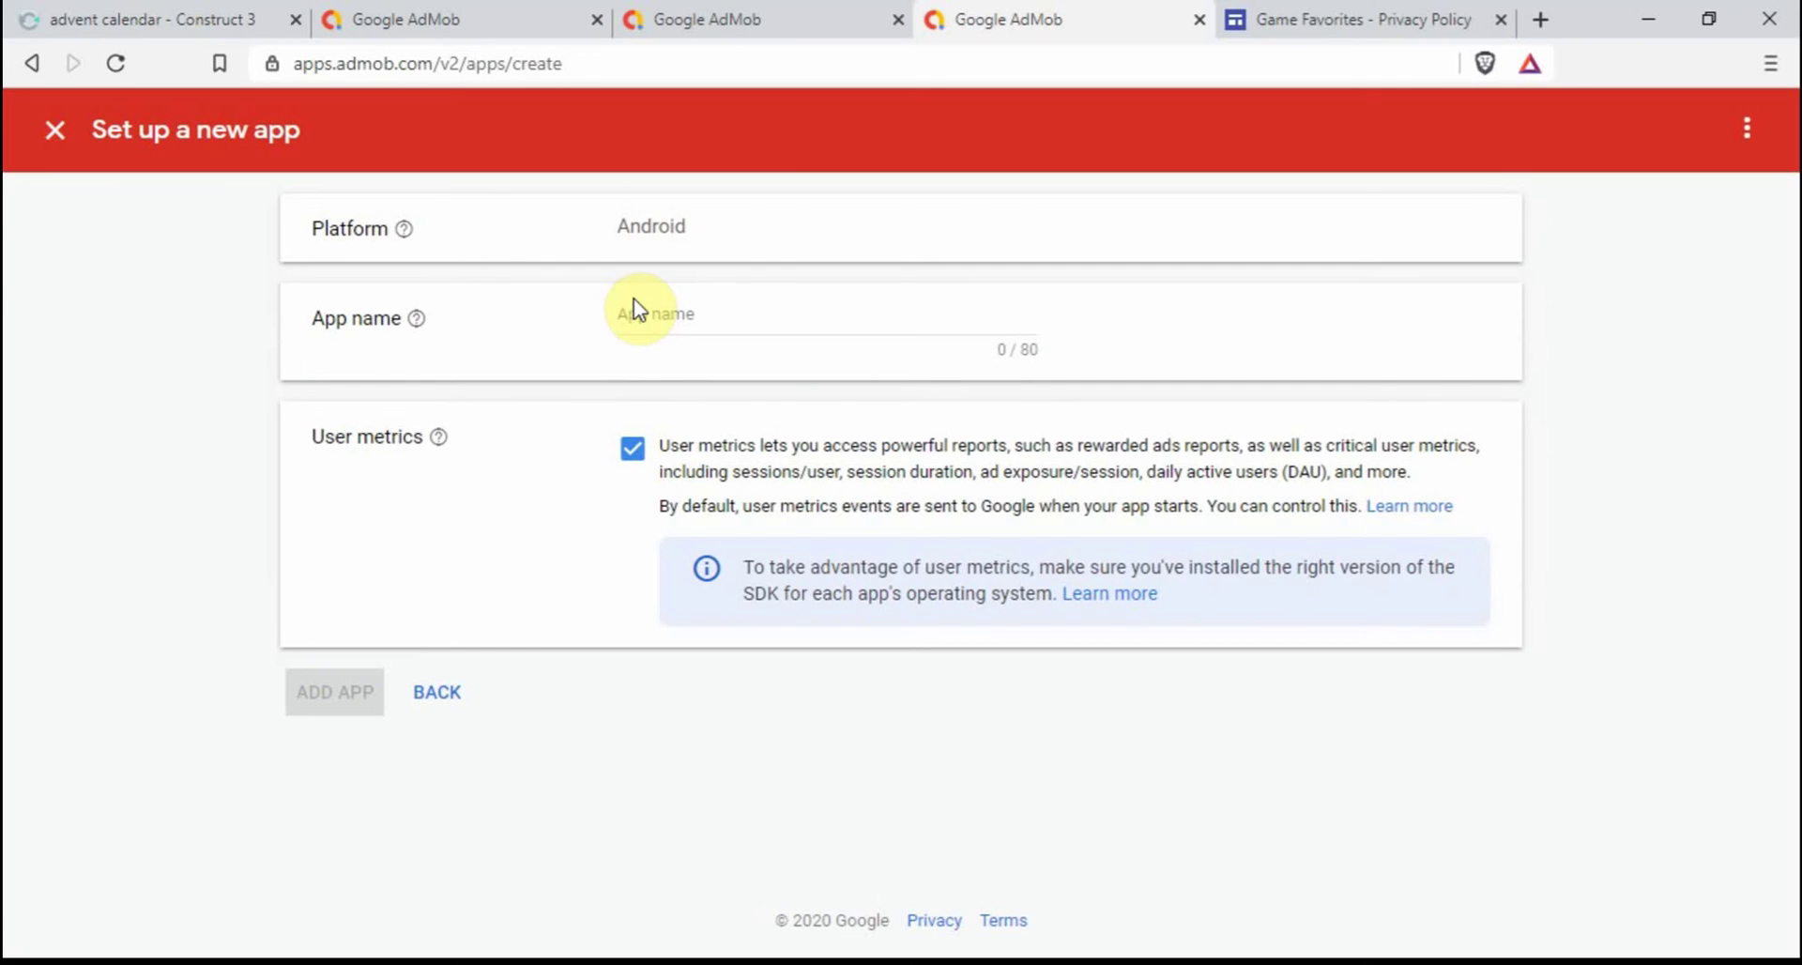
left_click(730, 311)
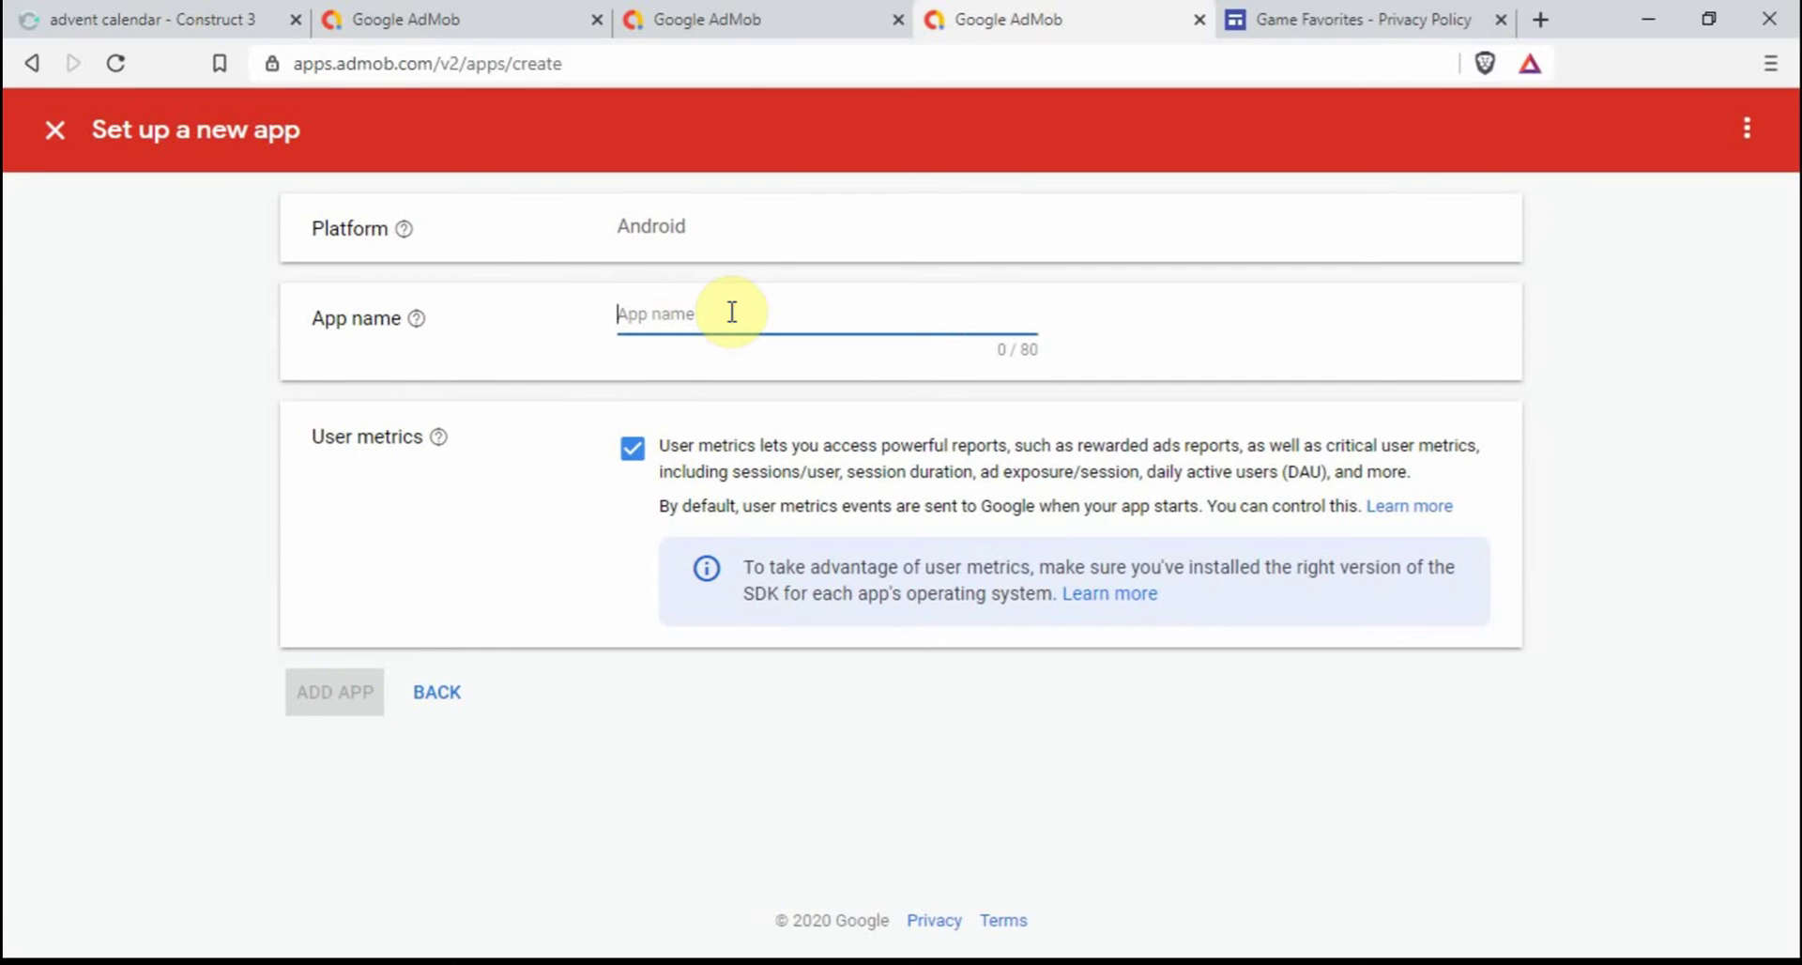
type("dem")
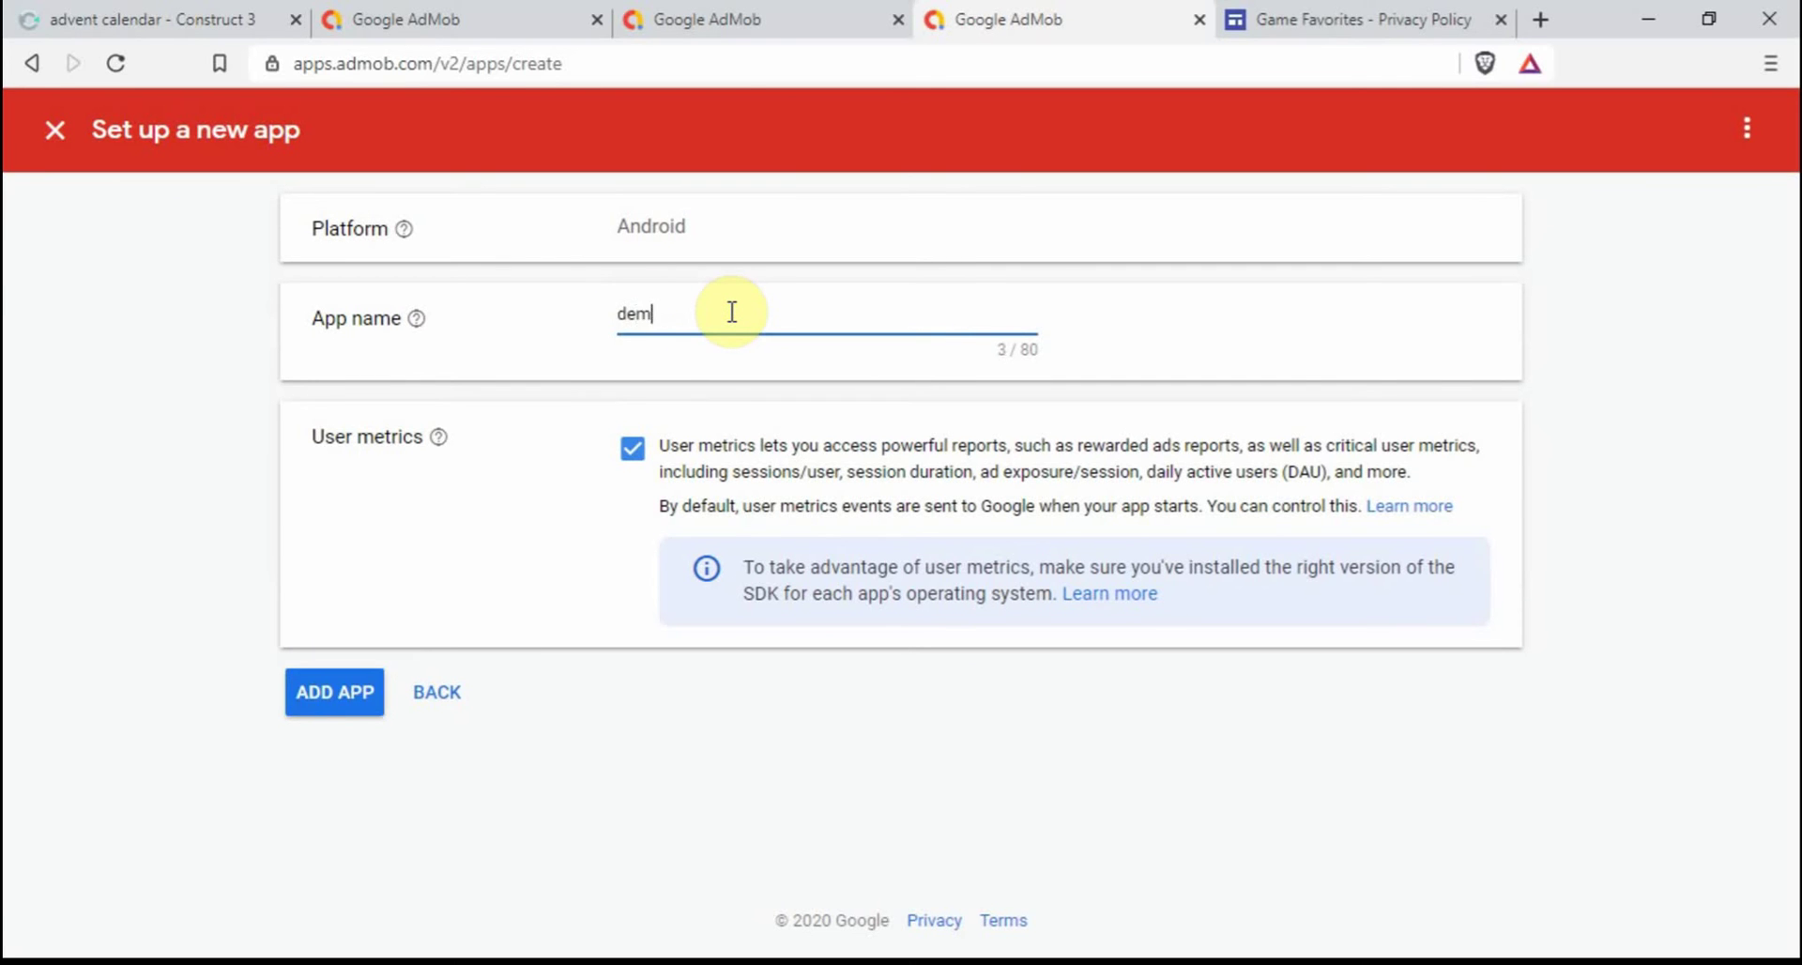
type("o advent calendar")
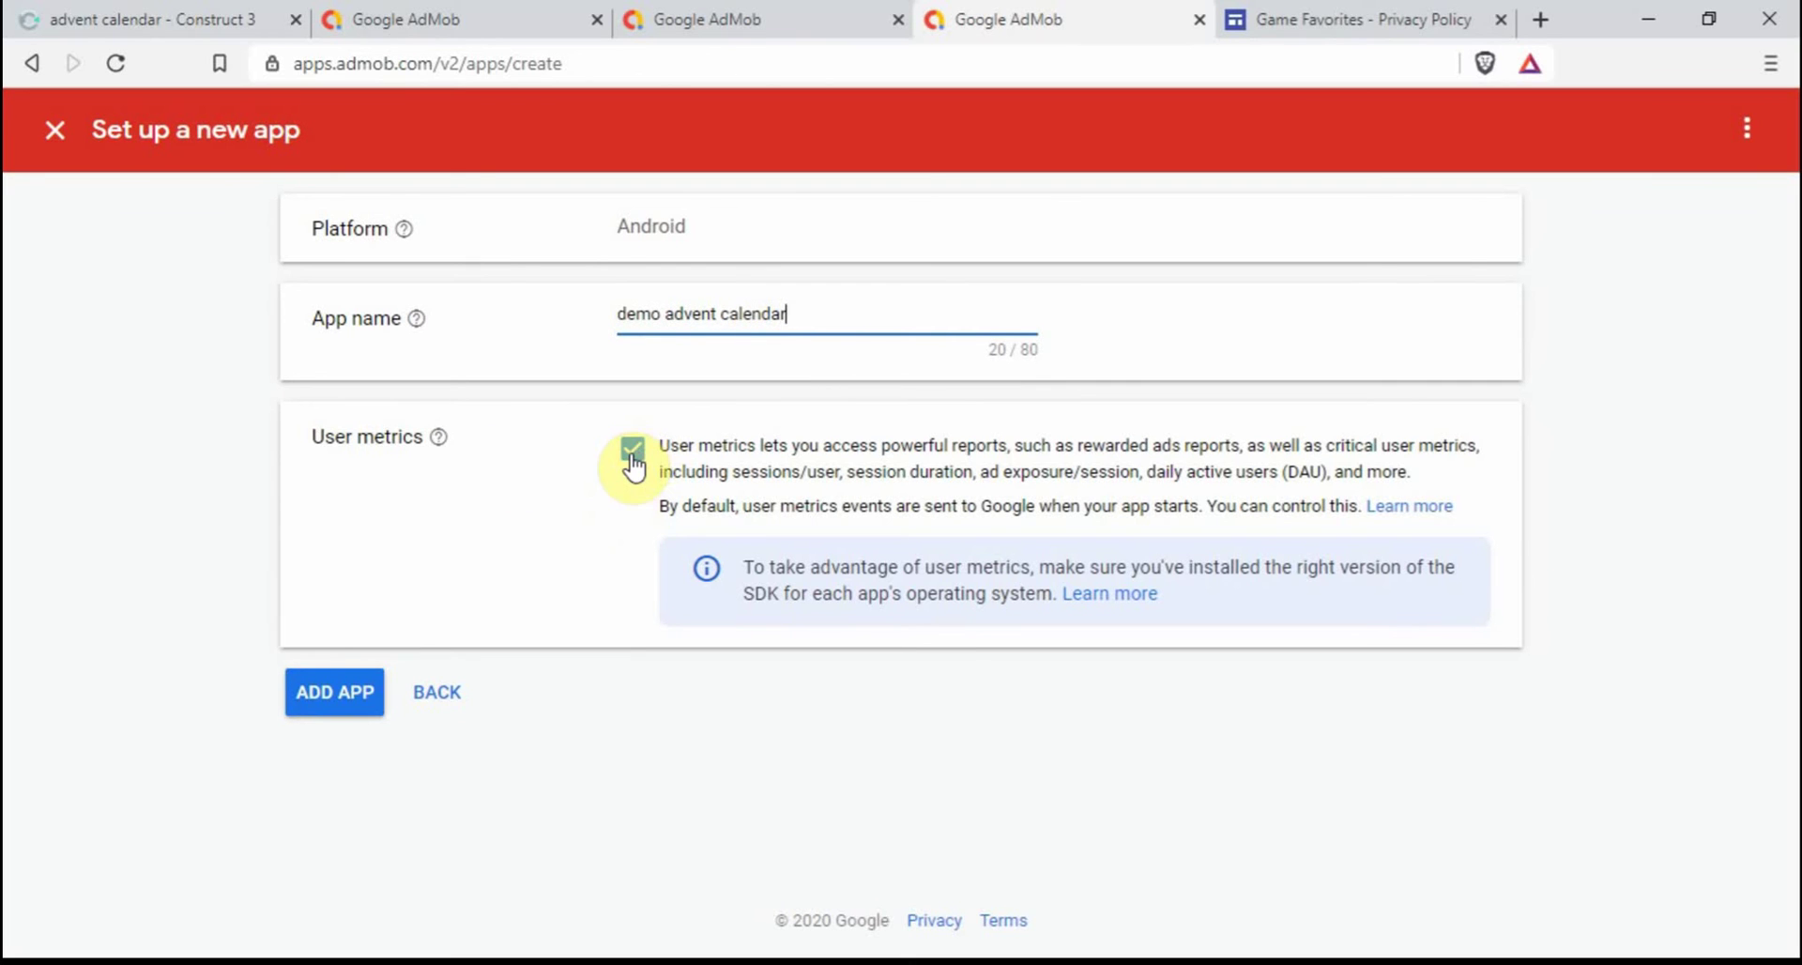
left_click(335, 706)
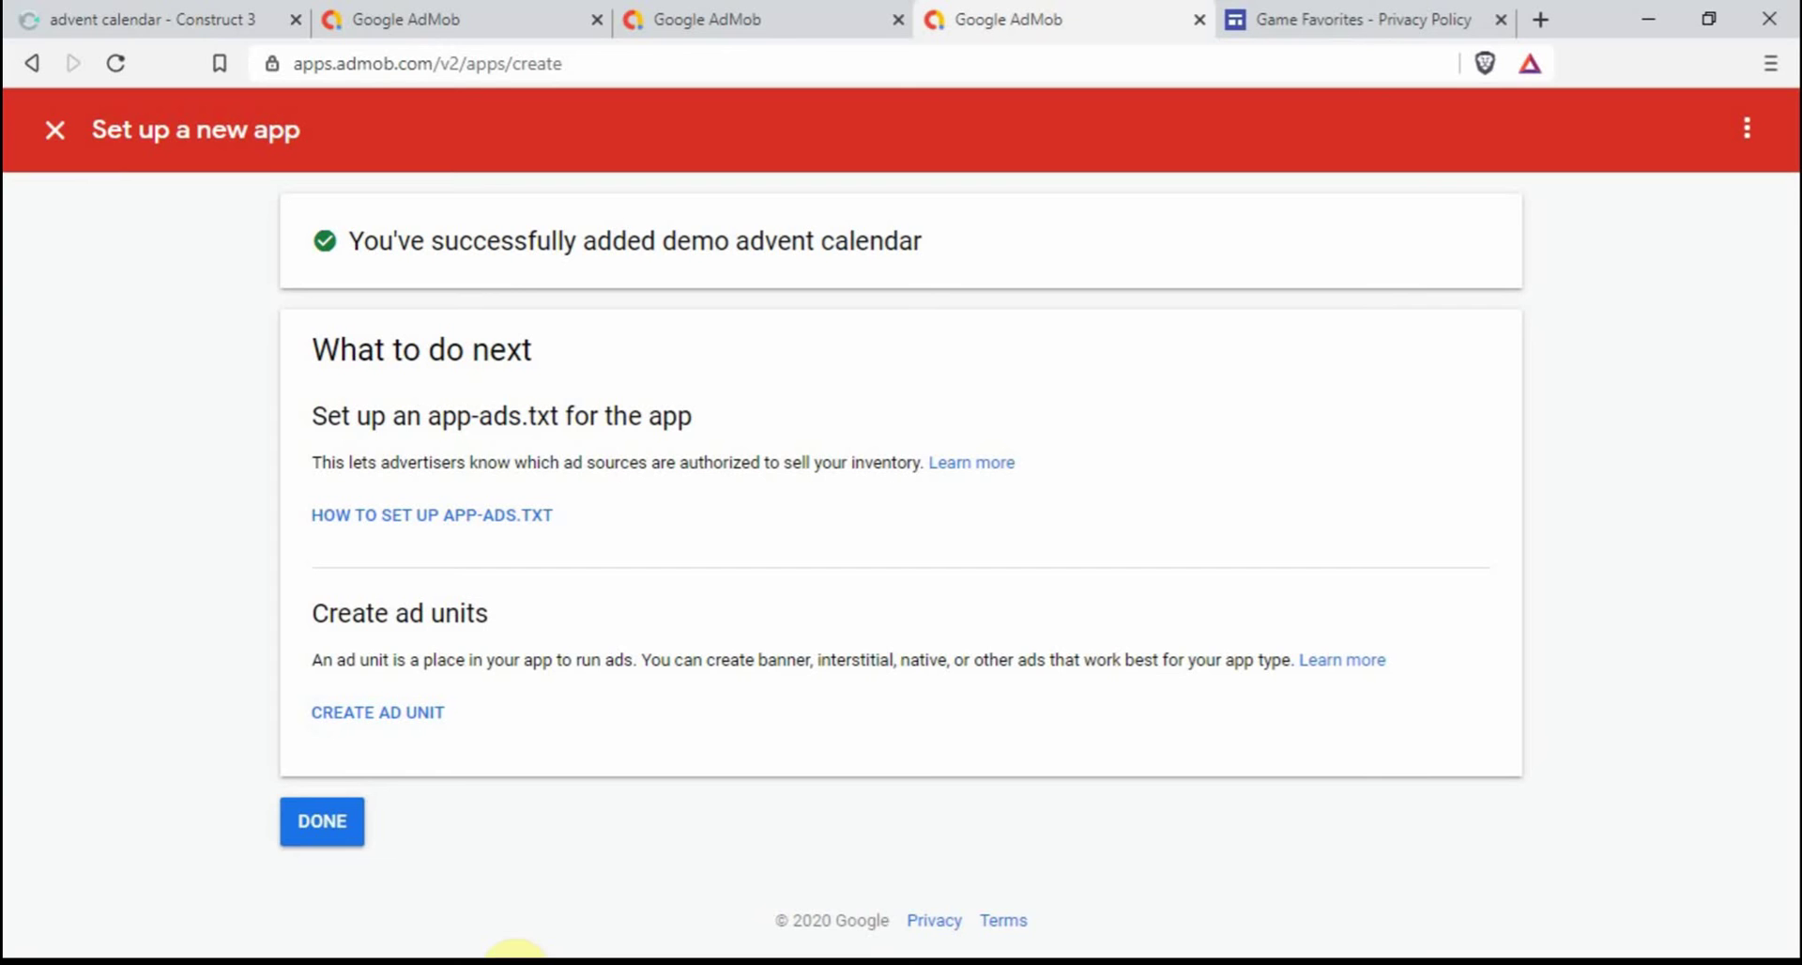
mouse_move(516, 958)
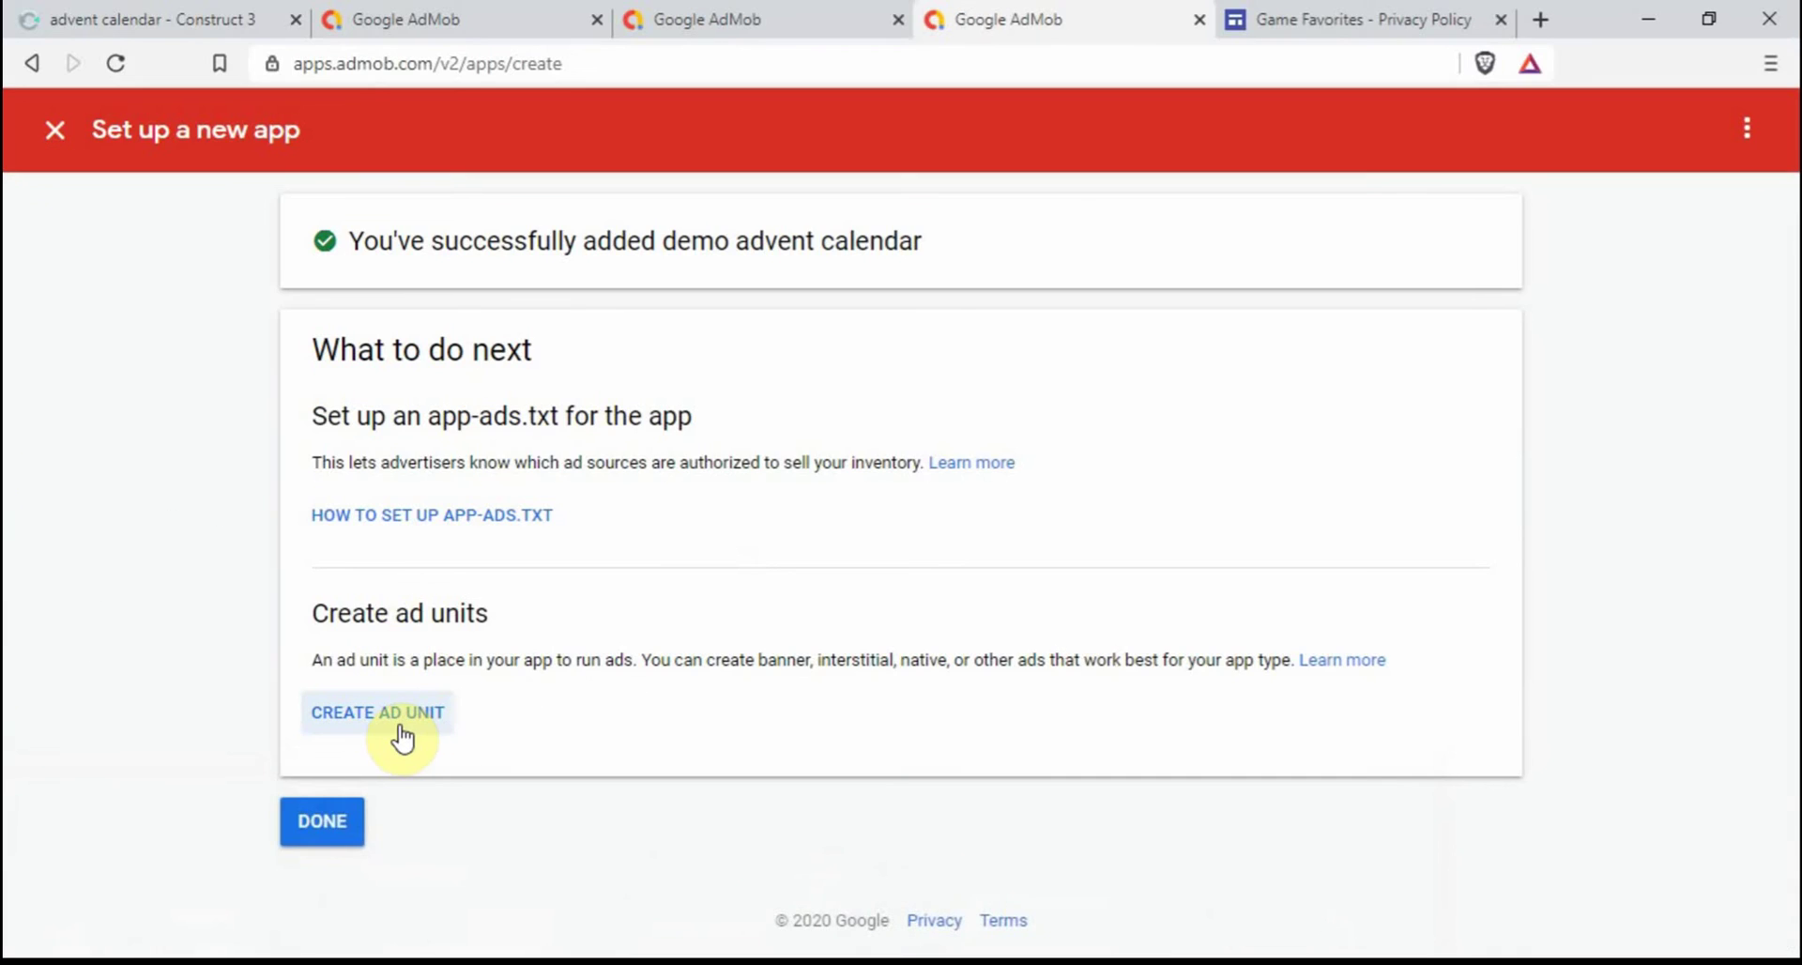
- Create an Interstitial ad unit for demo advent calendar named 'advent calendar interstitial'
left_click(399, 725)
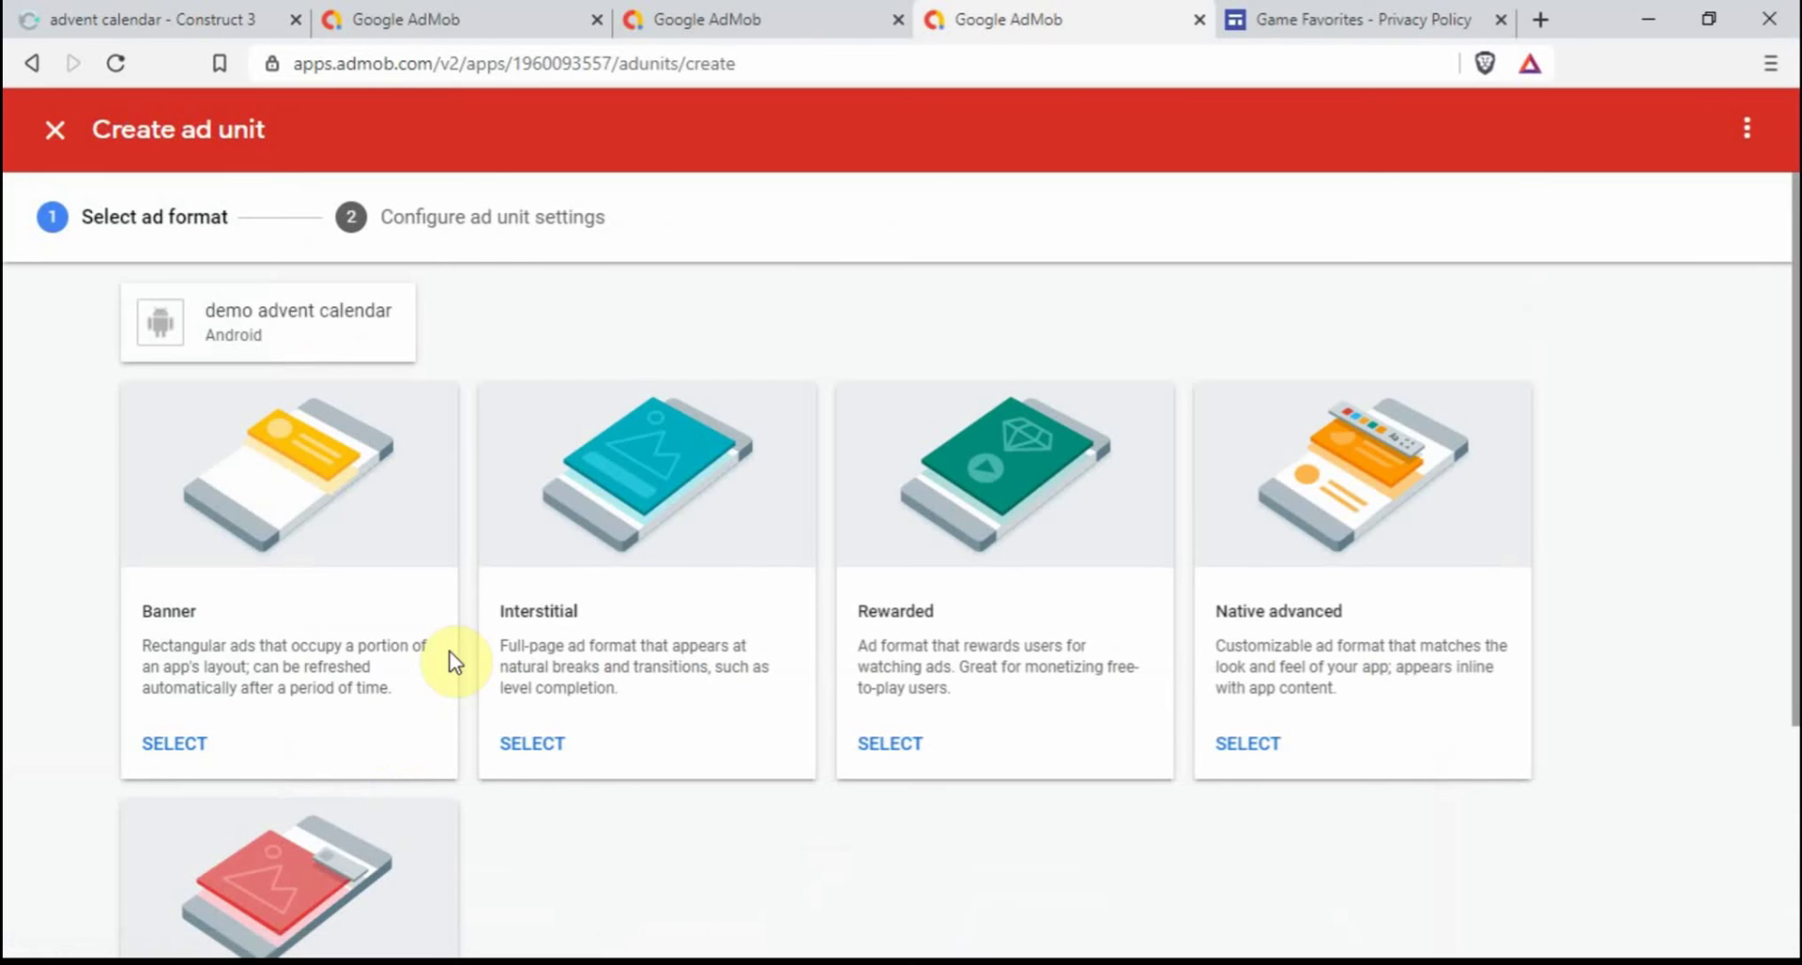
left_click(552, 751)
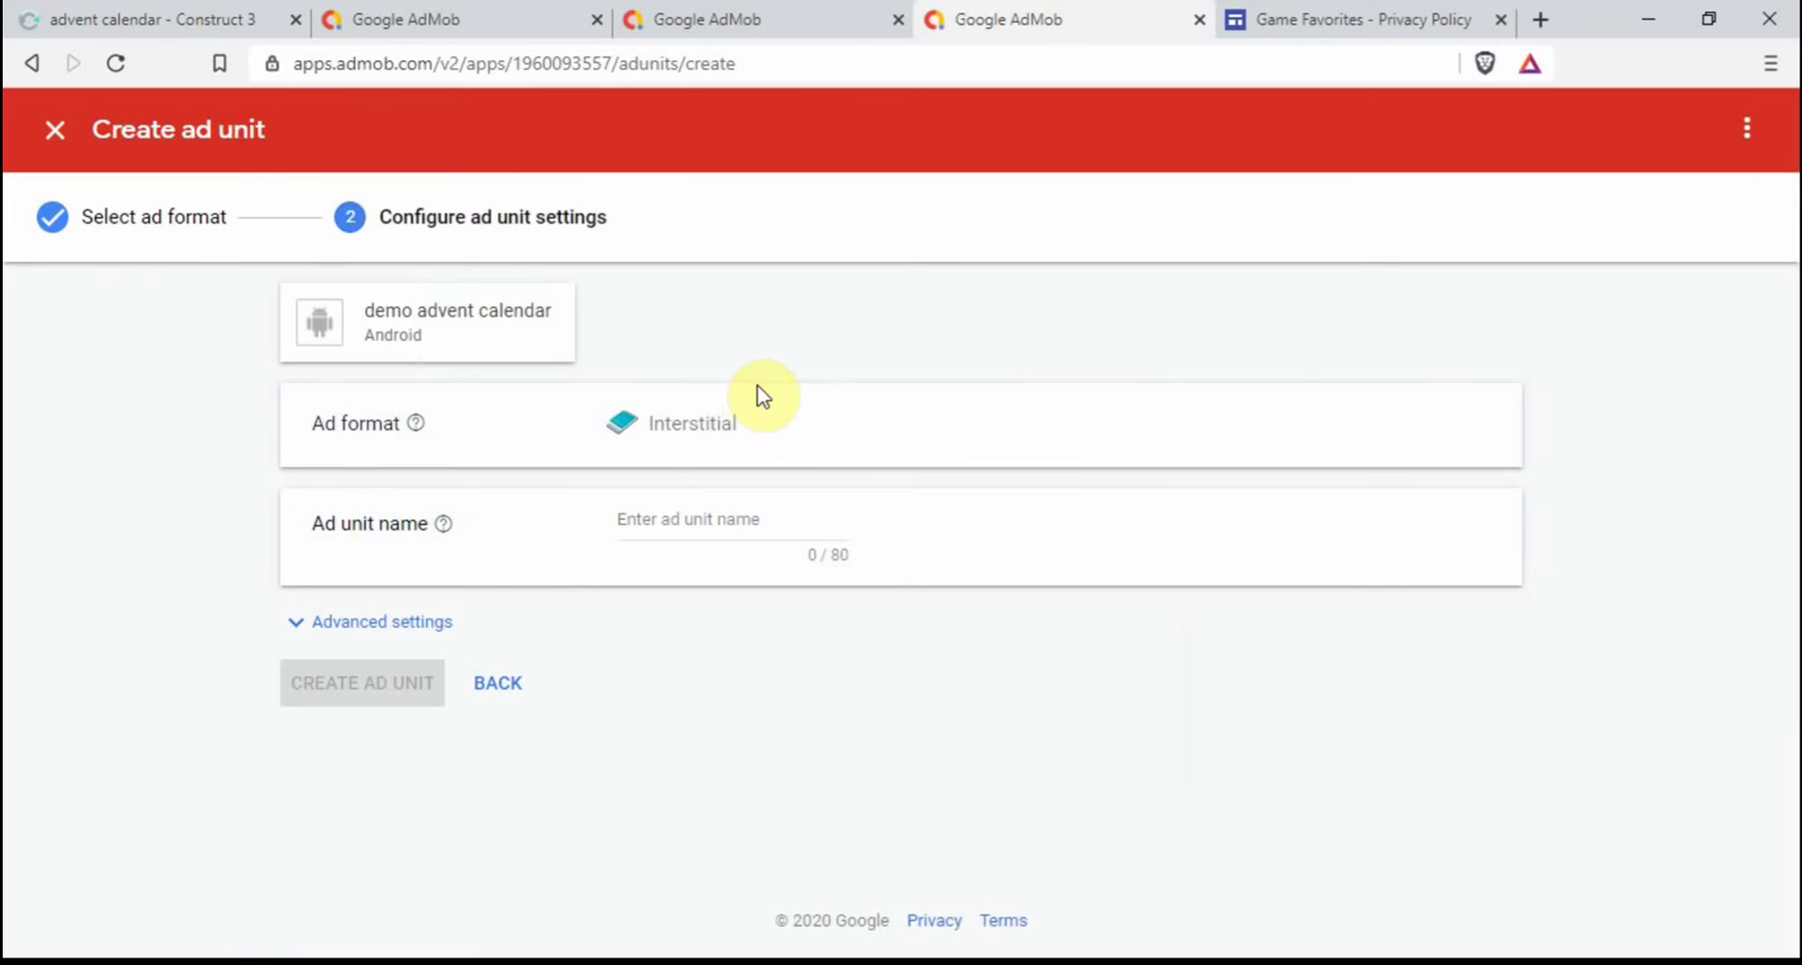
left_click(680, 518)
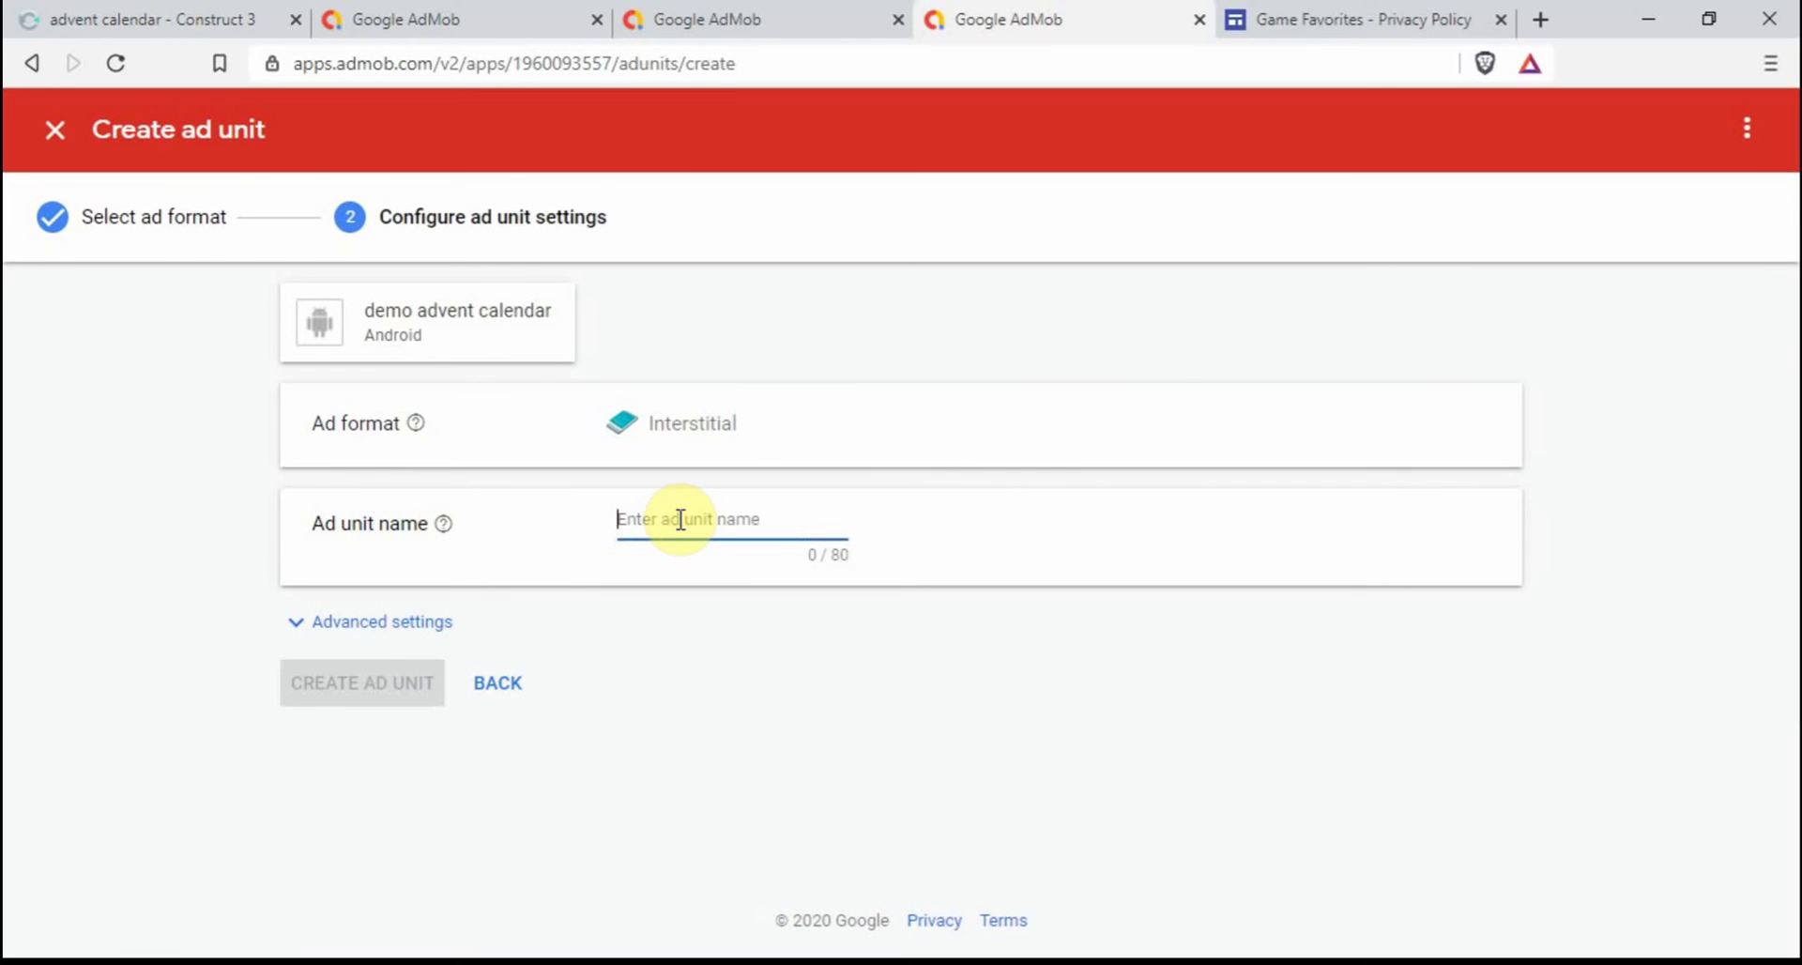
type("a")
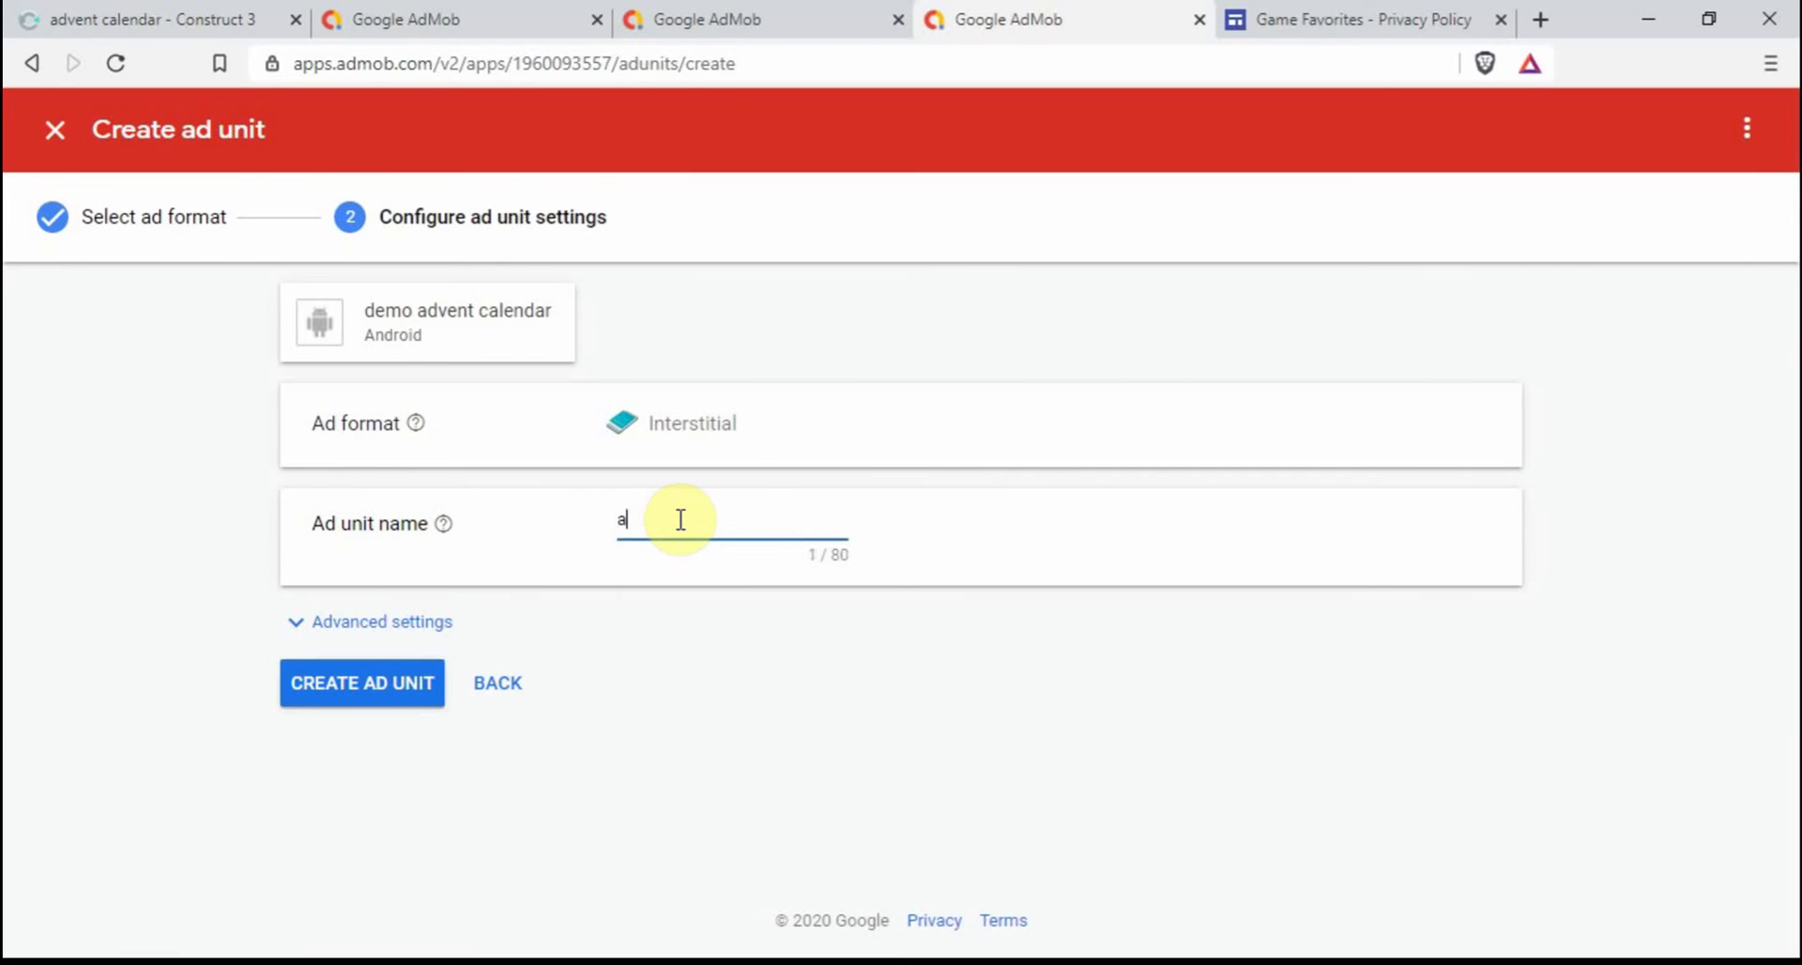
type("dvent calendar interstitial")
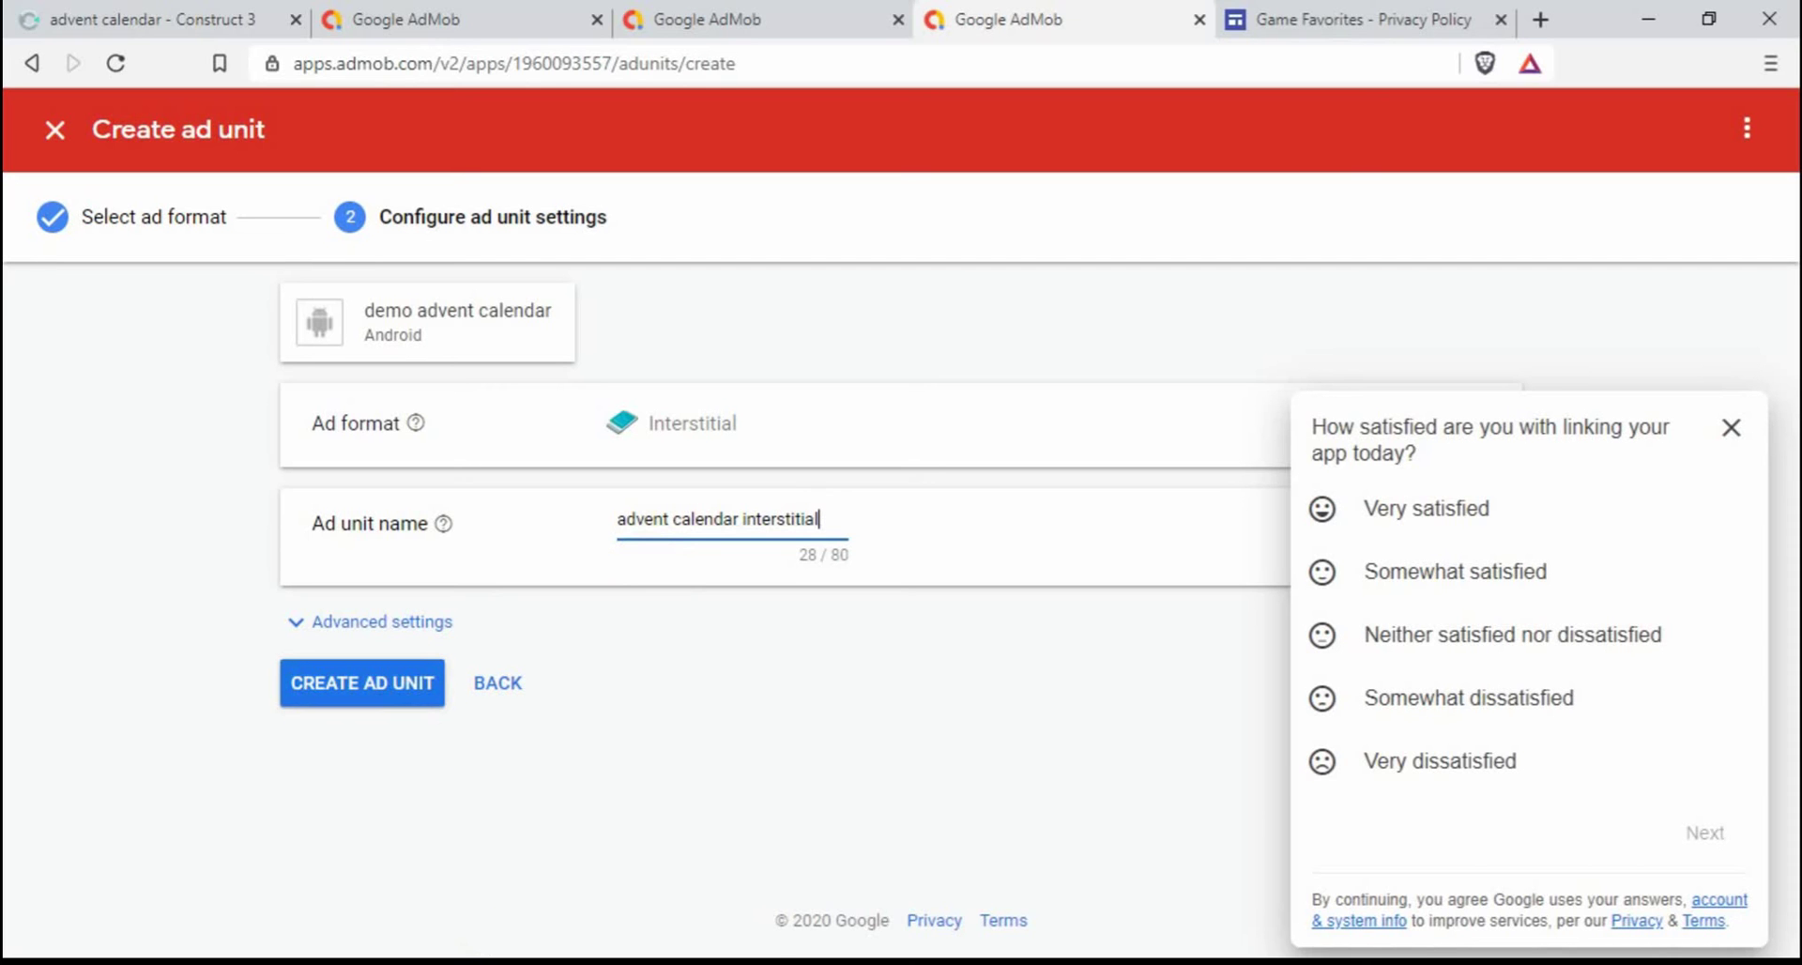
- Check the saved Paint screenshots, then dismiss AdMob's satisfaction survey
left_click(493, 952)
left_click(836, 653)
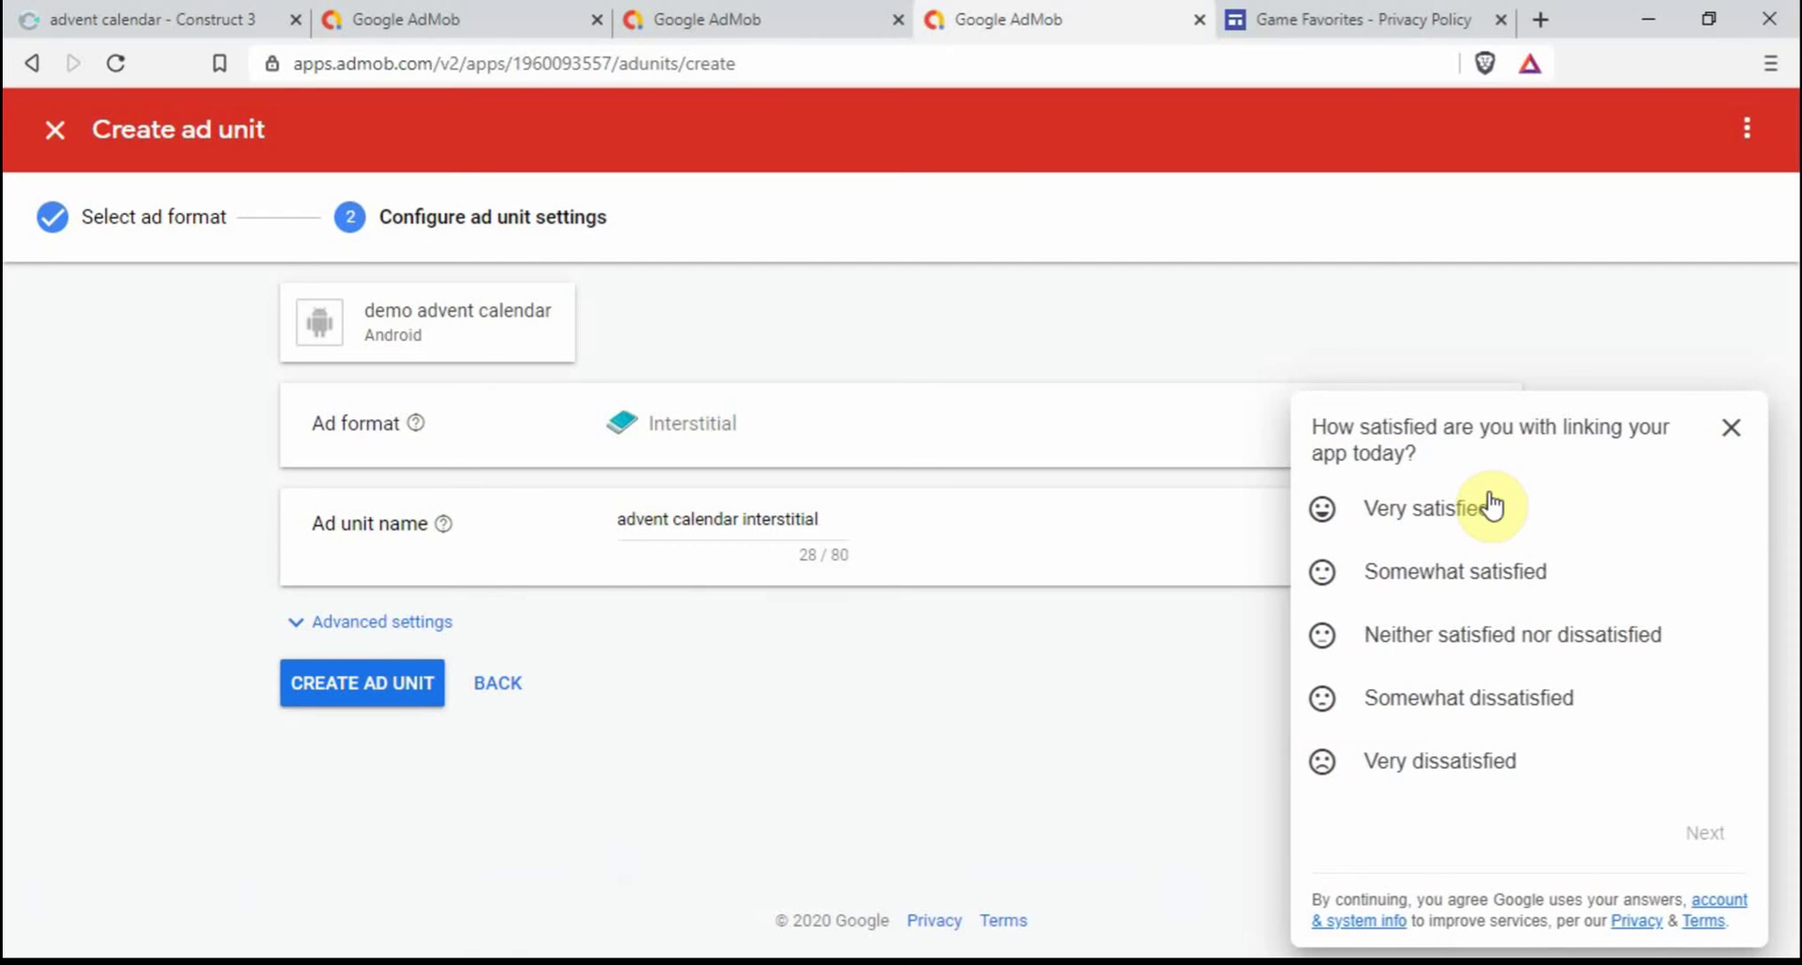
left_click(1732, 433)
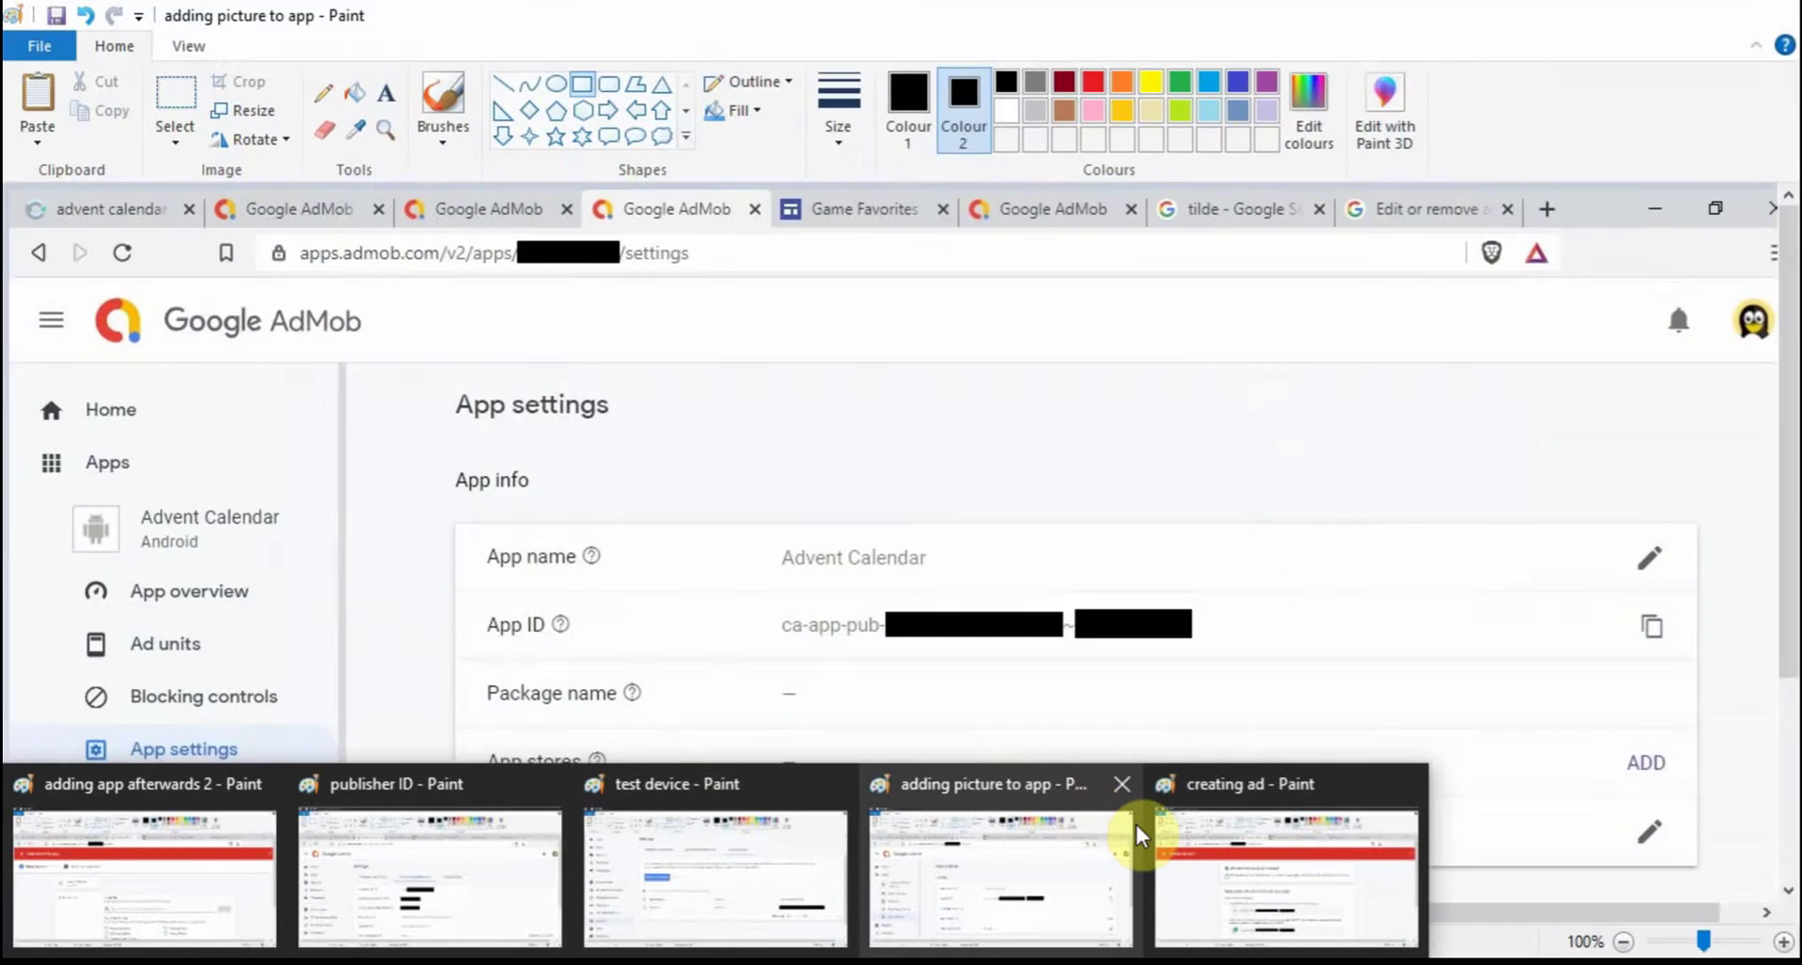
mouse_move(1267, 856)
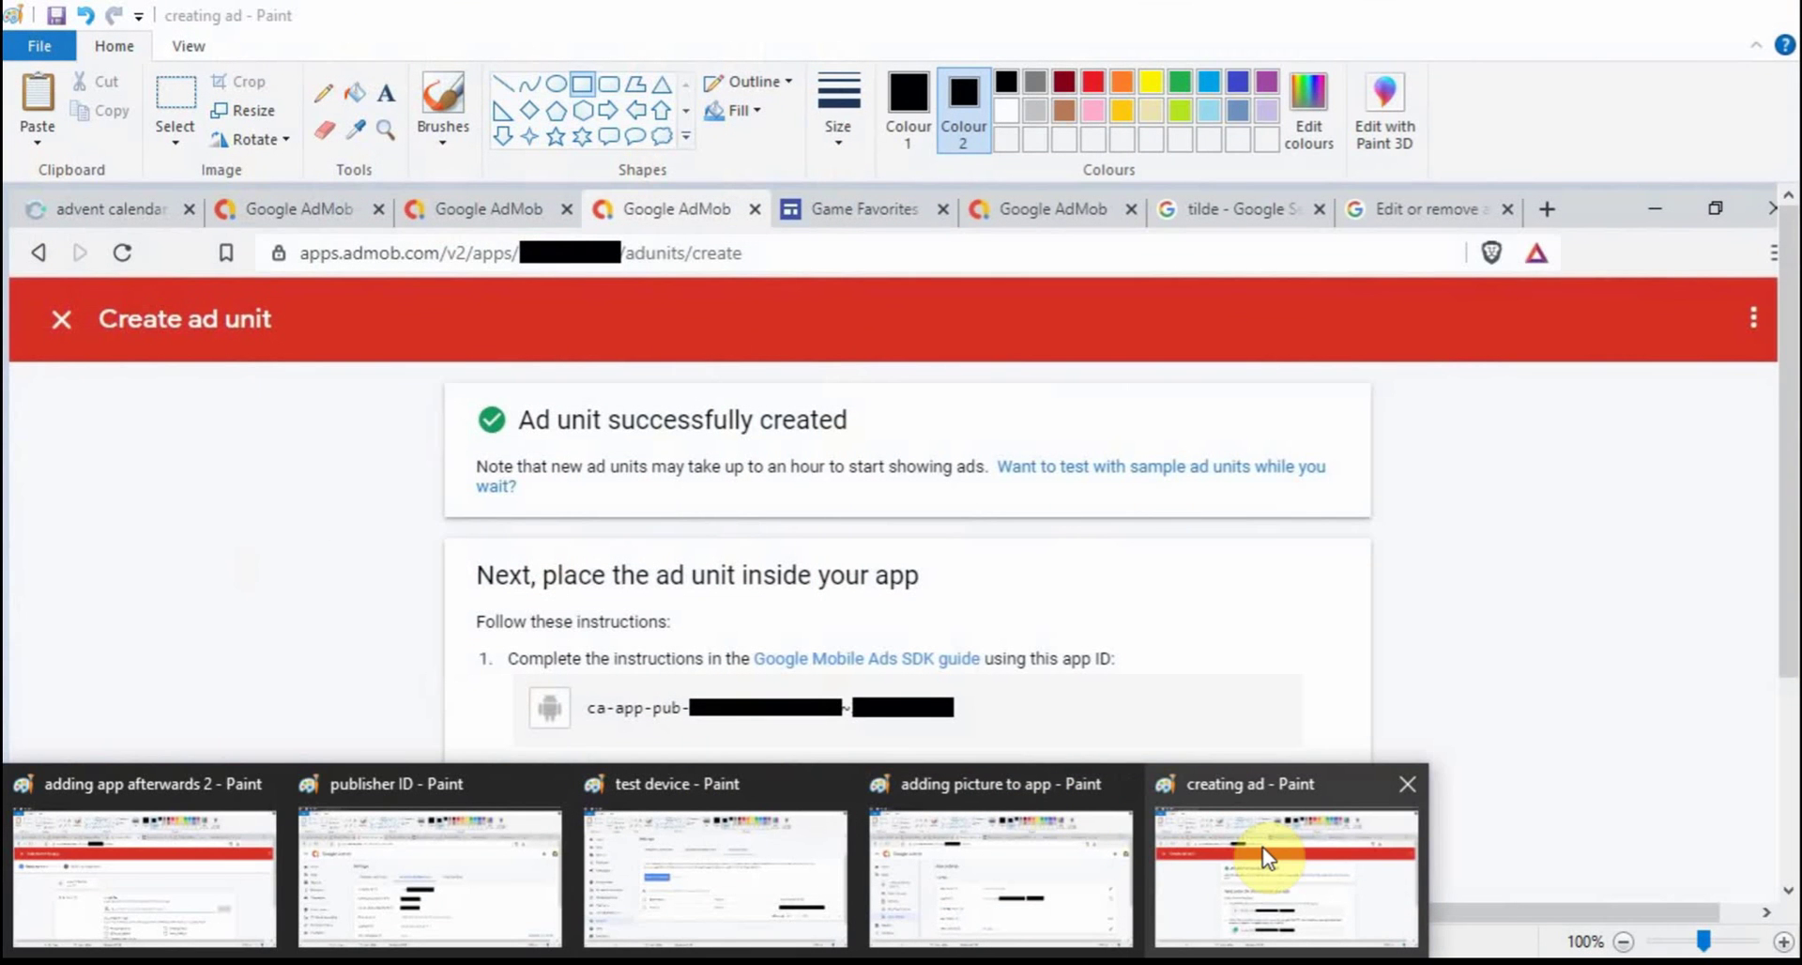
left_click(1268, 857)
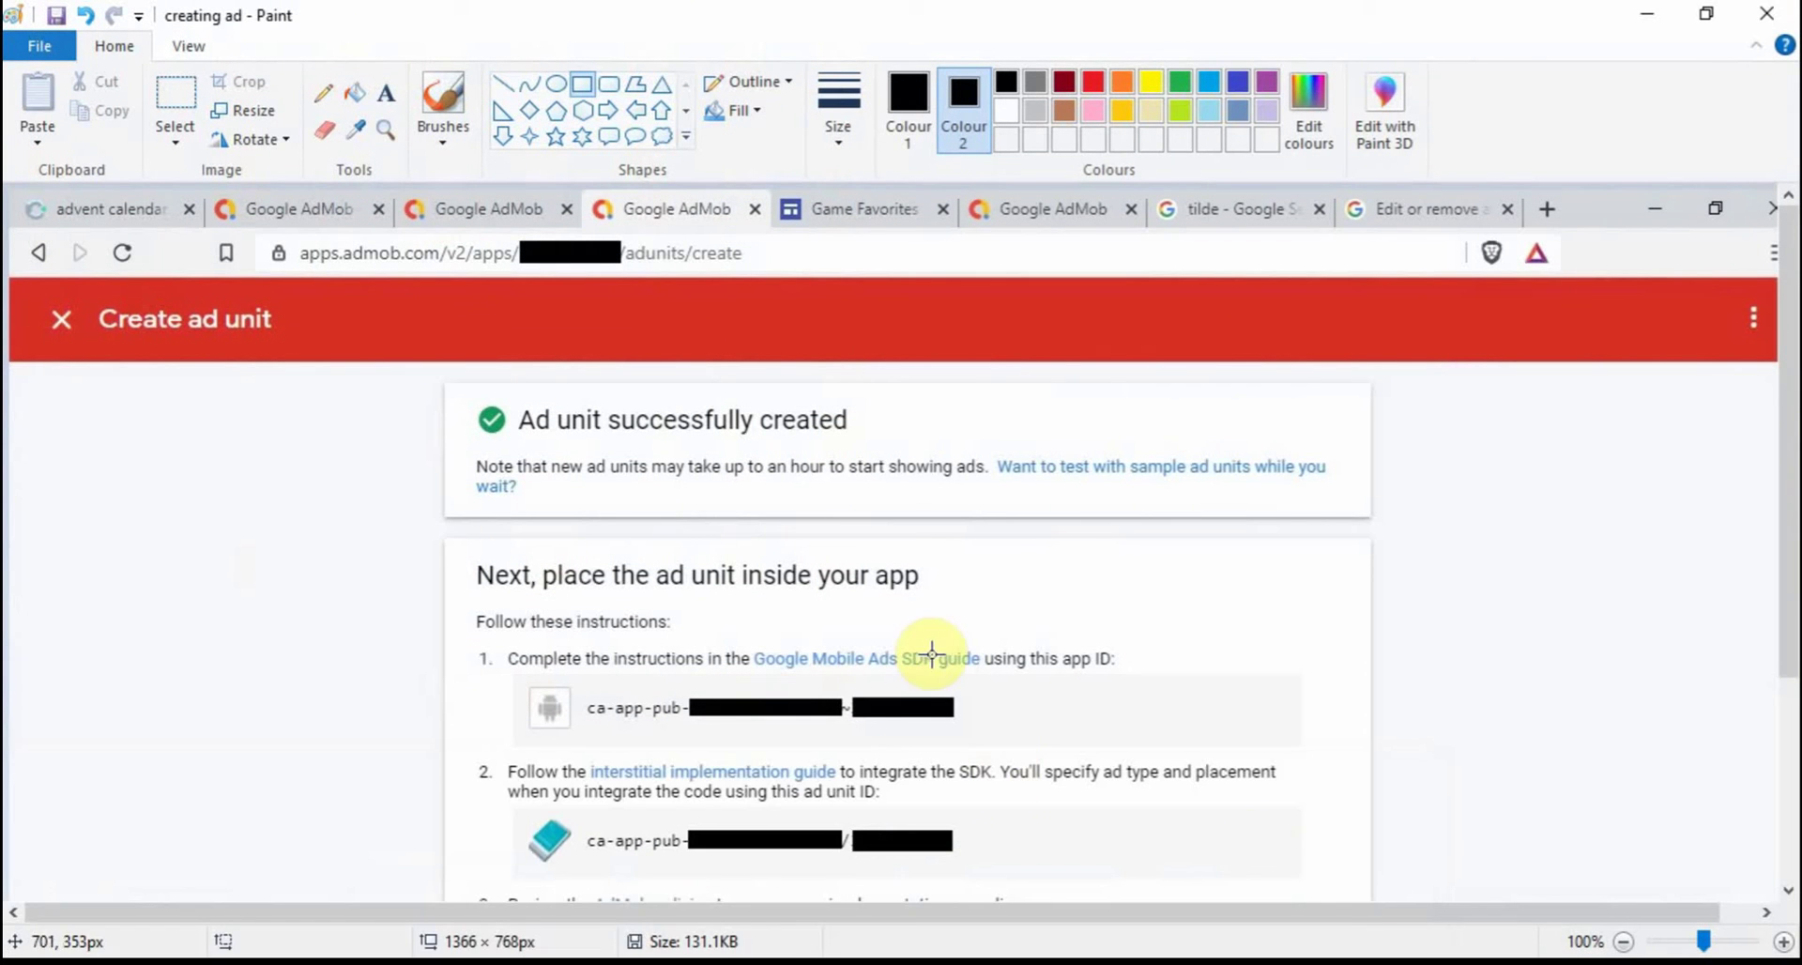
scroll(1791, 346, "down", 1)
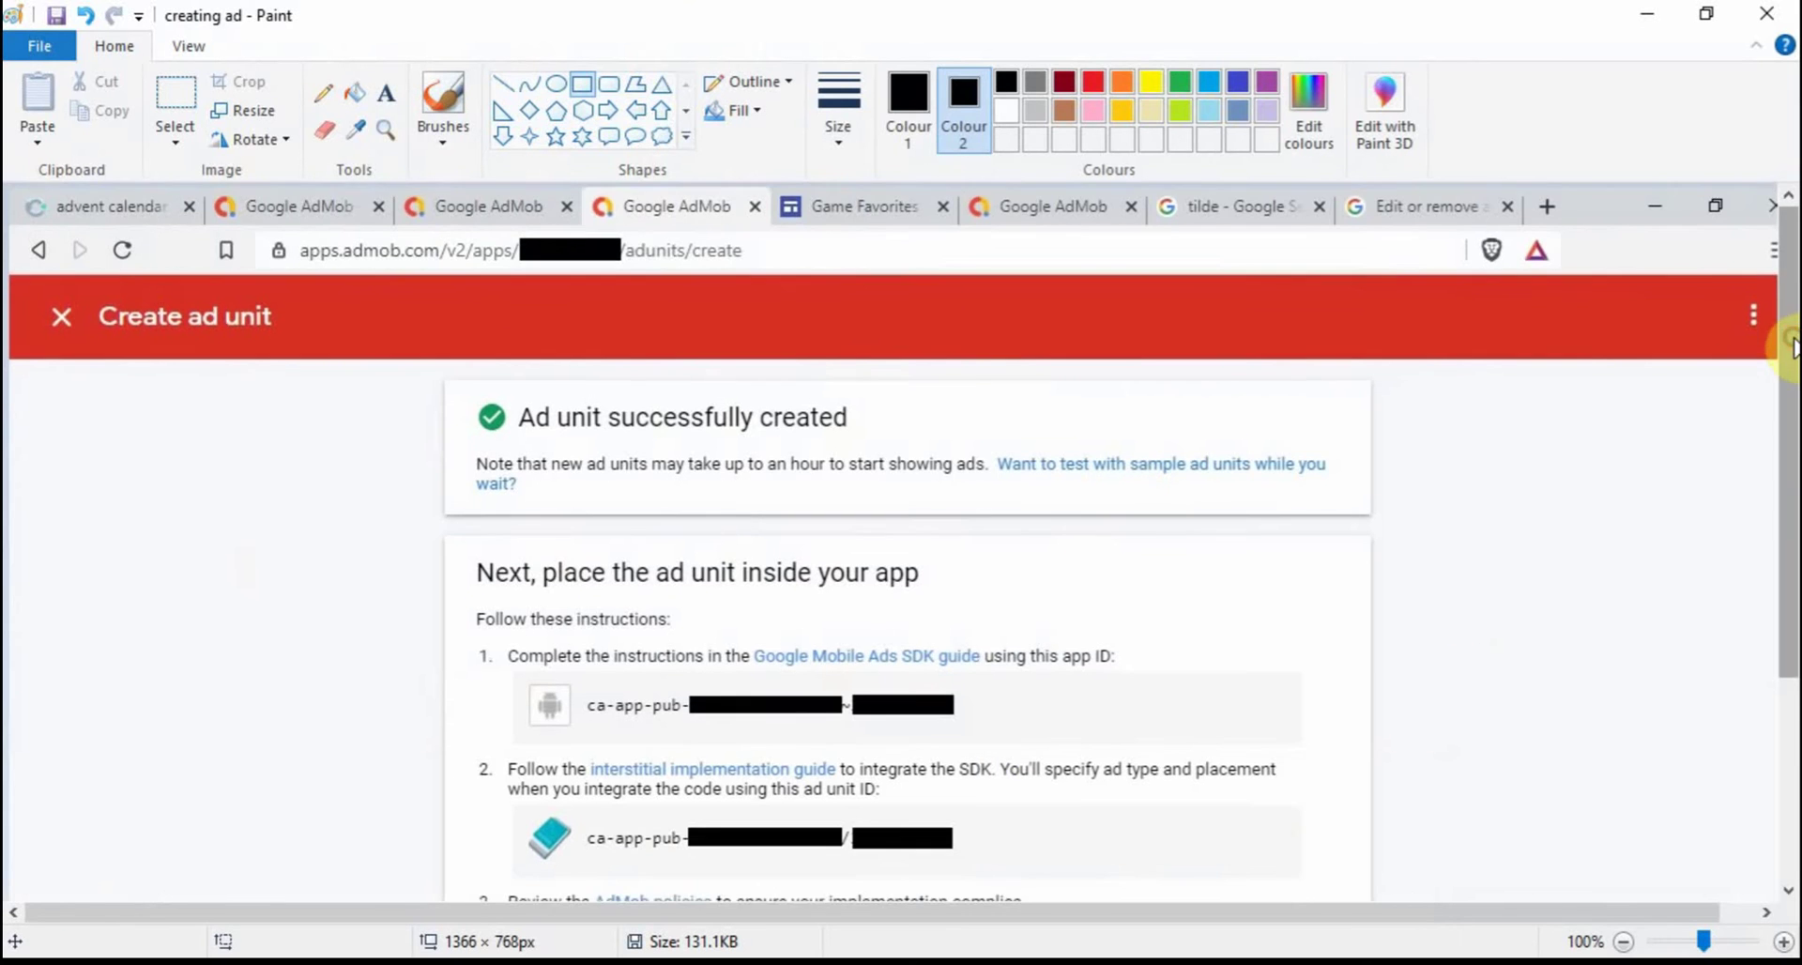
left_click_drag(1791, 345, 1793, 476)
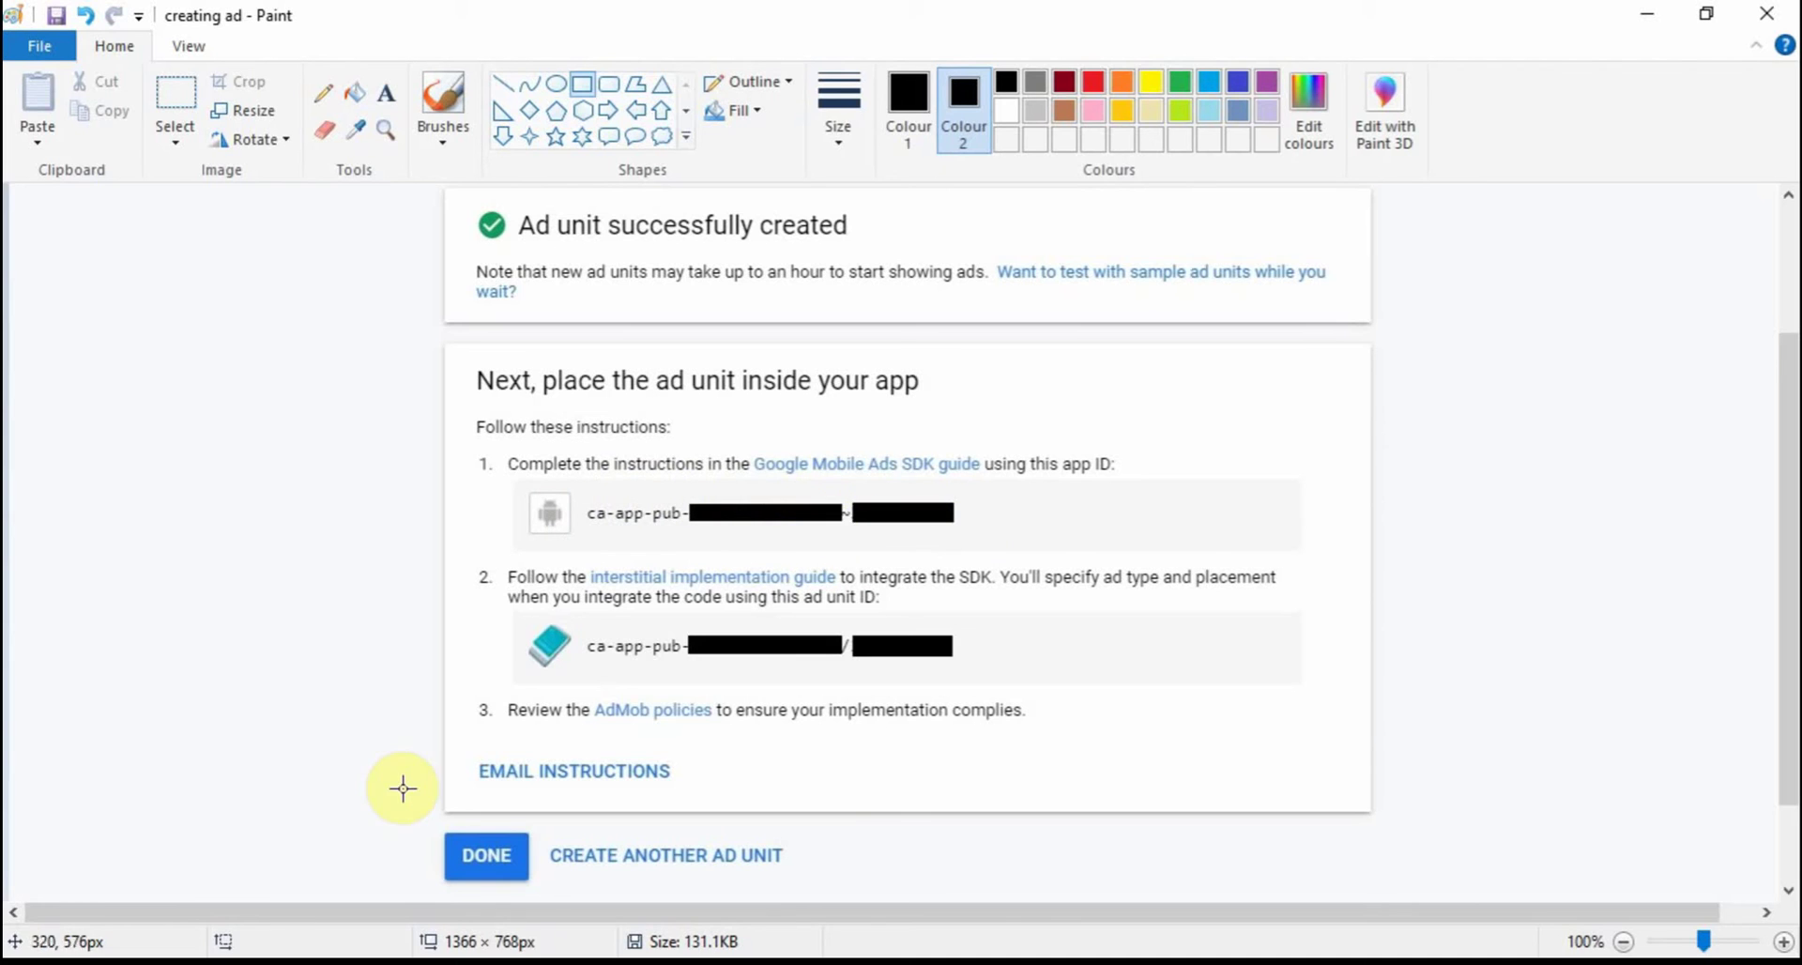
key("alt+Tab")
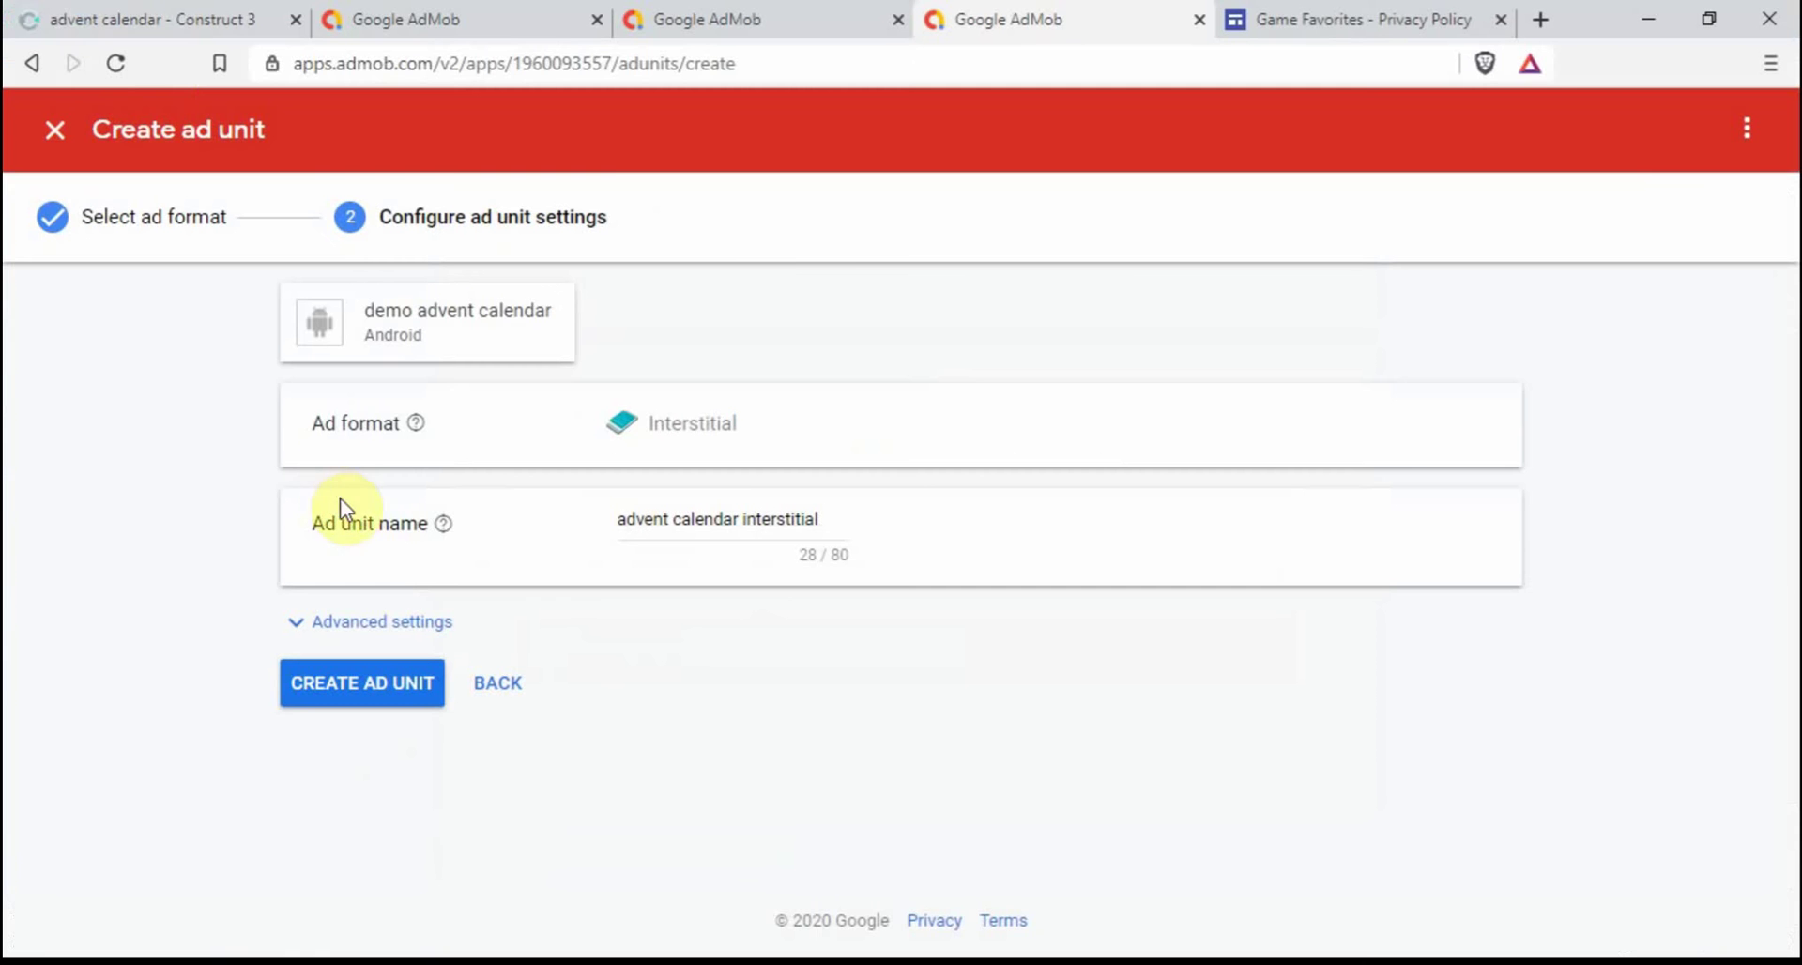
- Enter the AdMob app ID from the 'creating ad' screenshot as MobileAdvert's Android Application ID
left_click(81, 17)
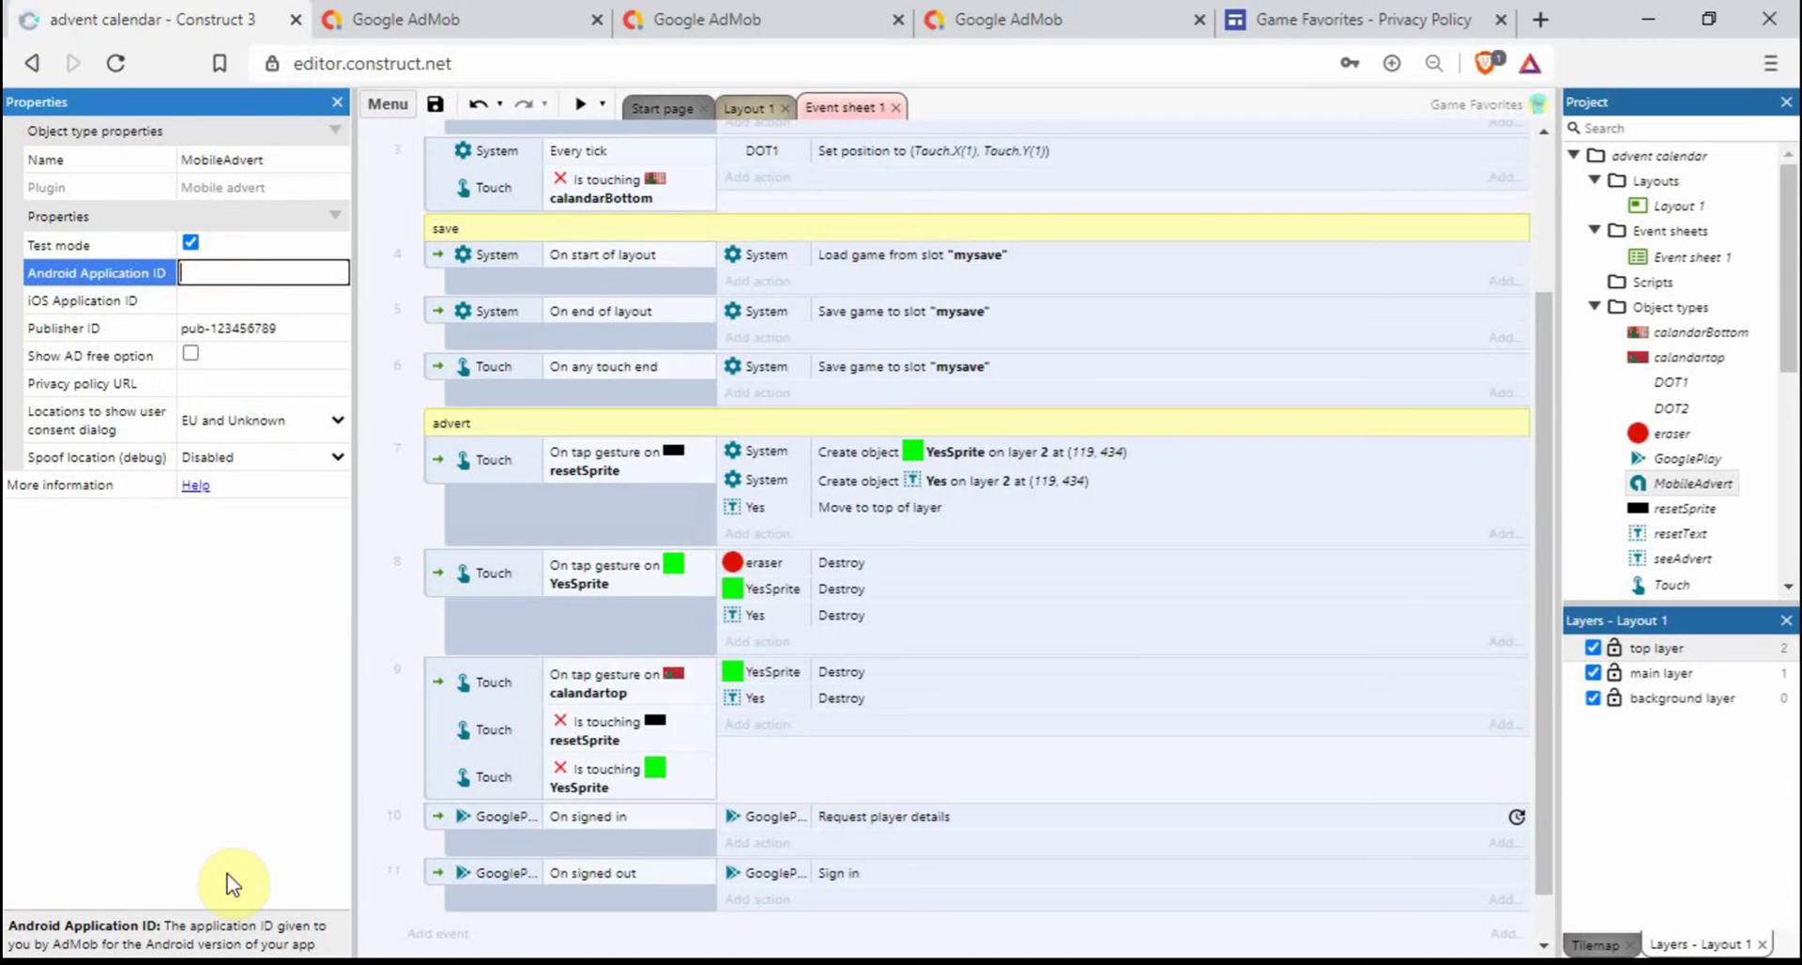
left_click(715, 964)
left_click(1245, 856)
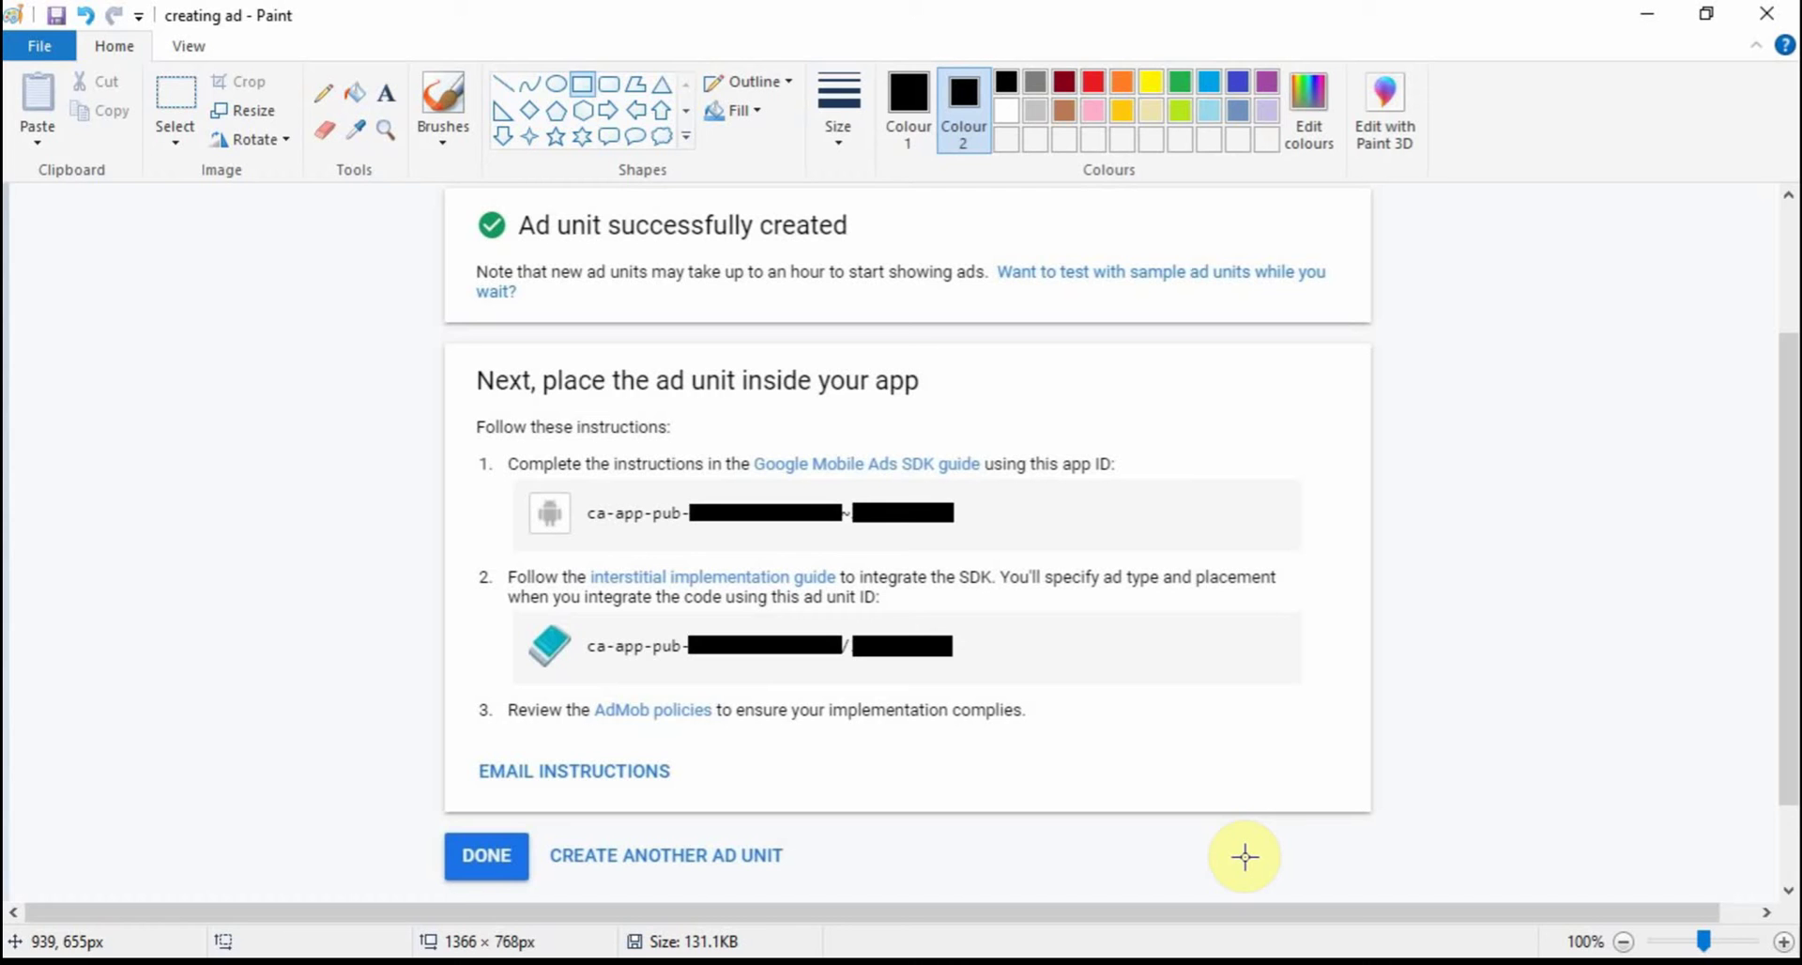
left_click(341, 958)
left_click(226, 269)
type("ca")
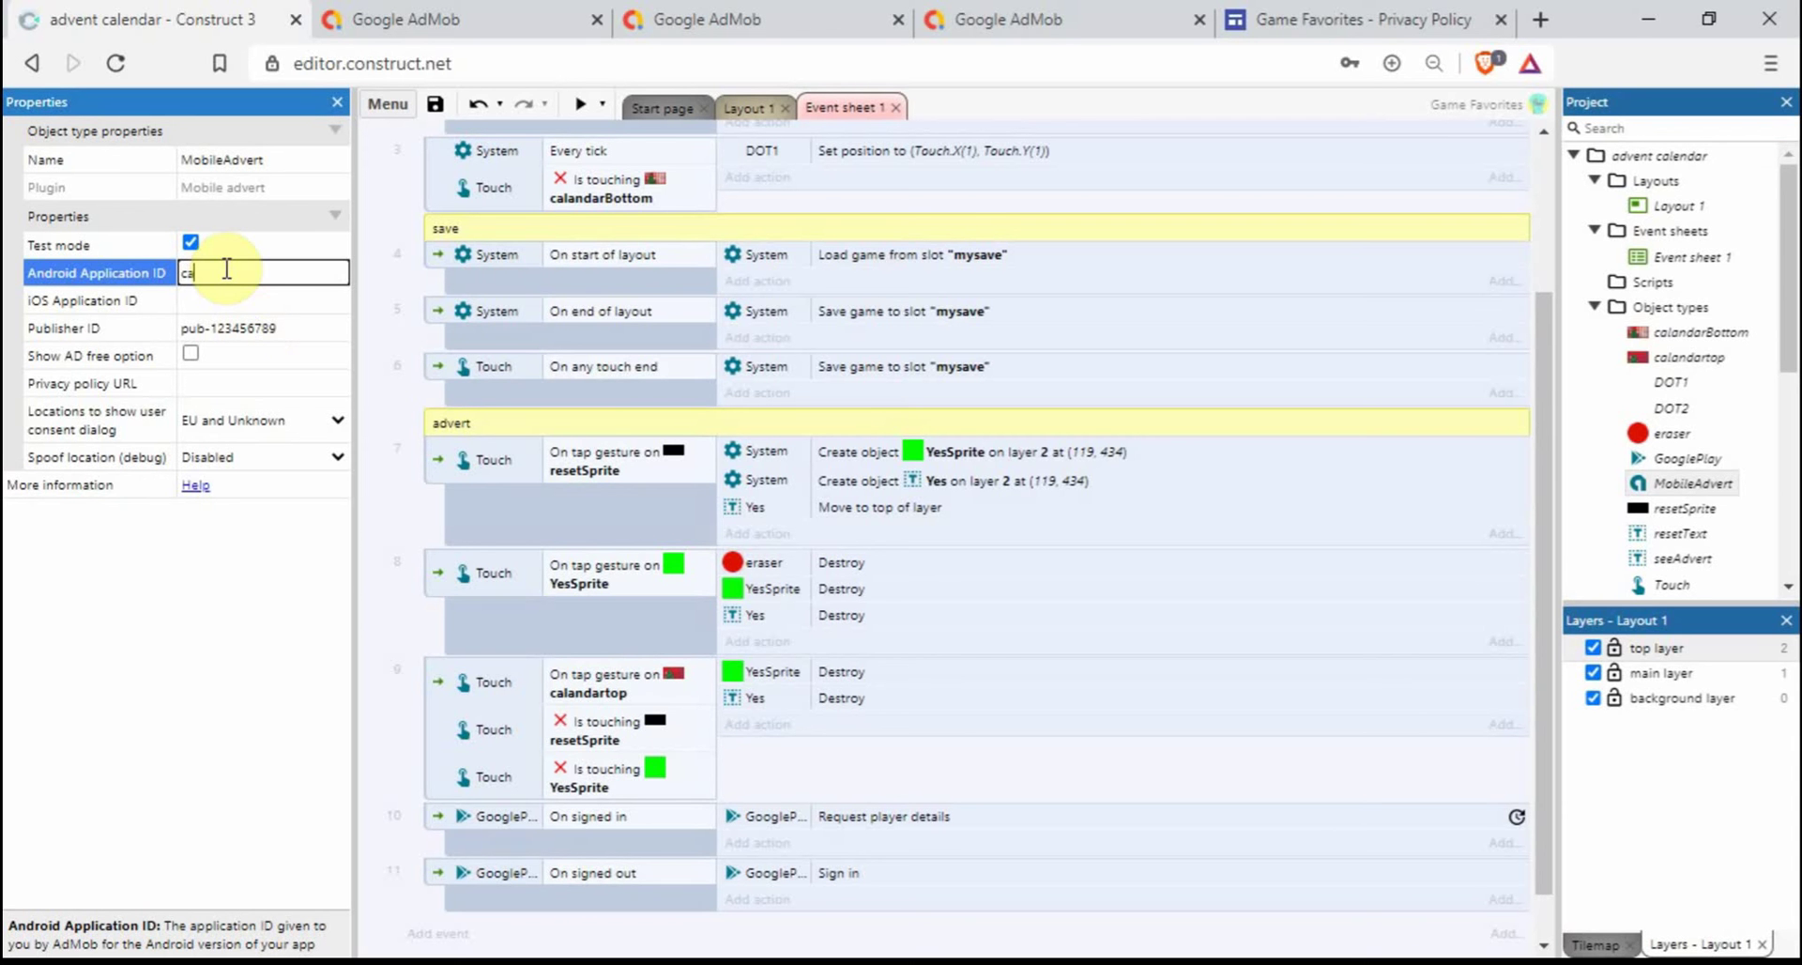
type("-app-pub-12346789")
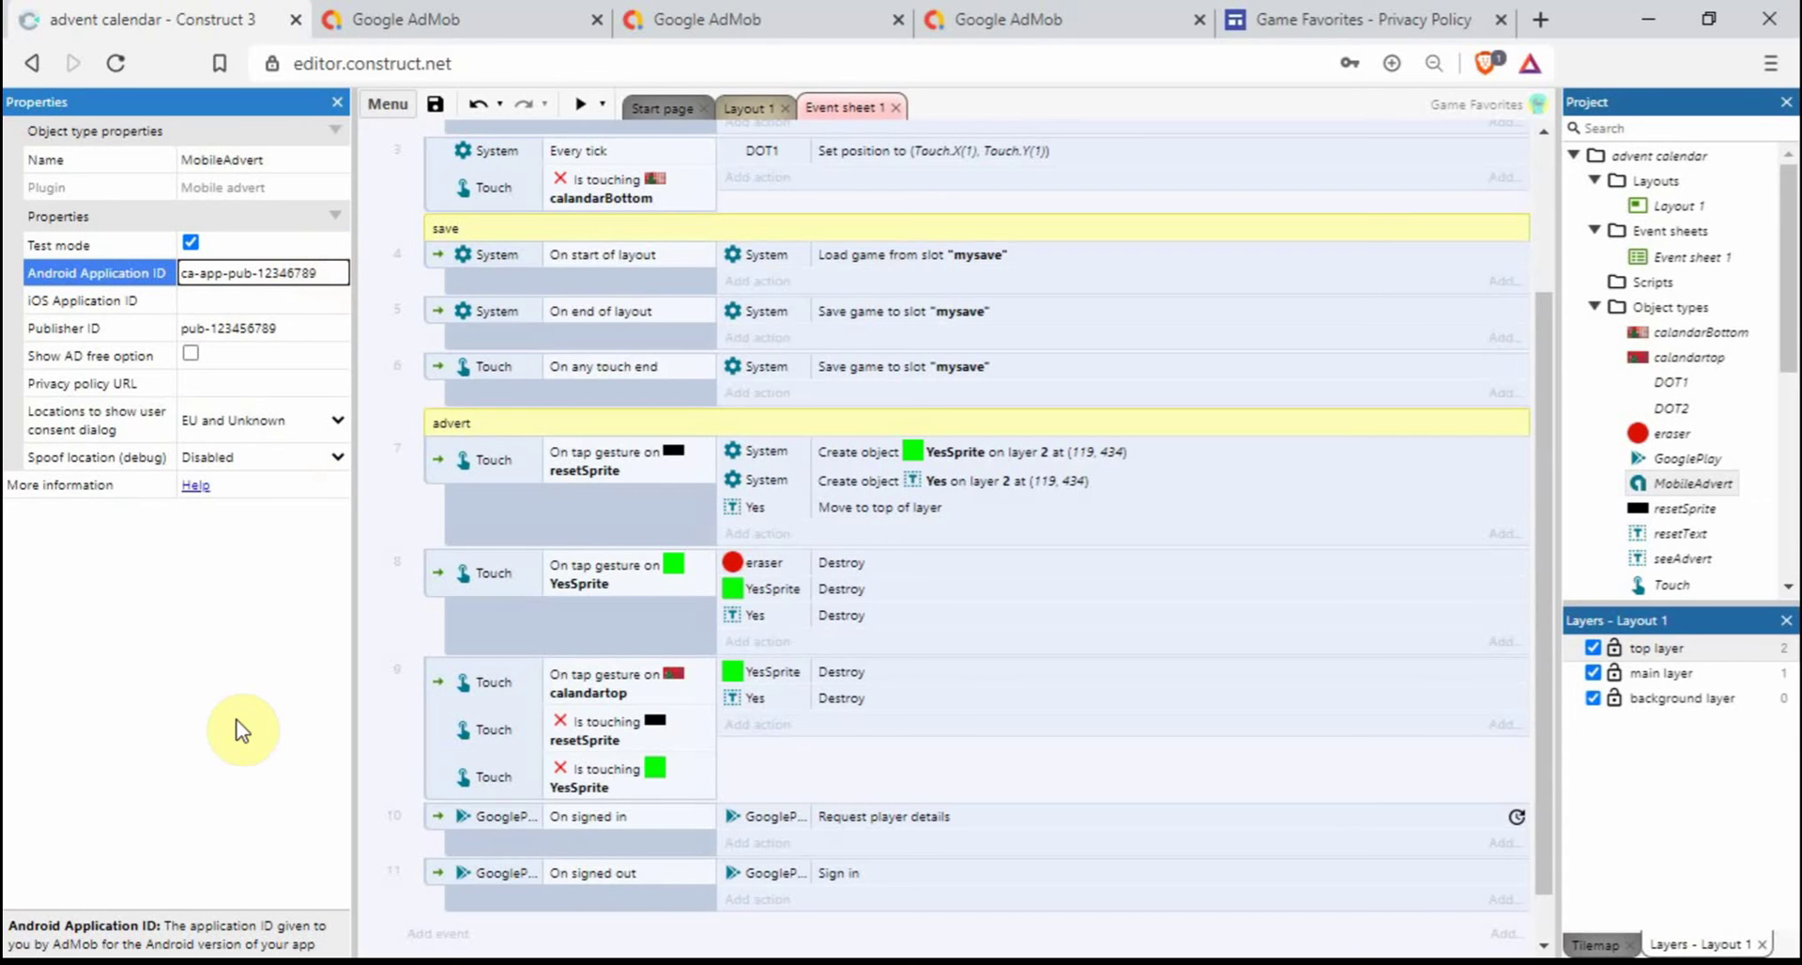
- Search Google for 'tilde' in a new tab and copy the ~ character
left_click(1545, 13)
type("tilde")
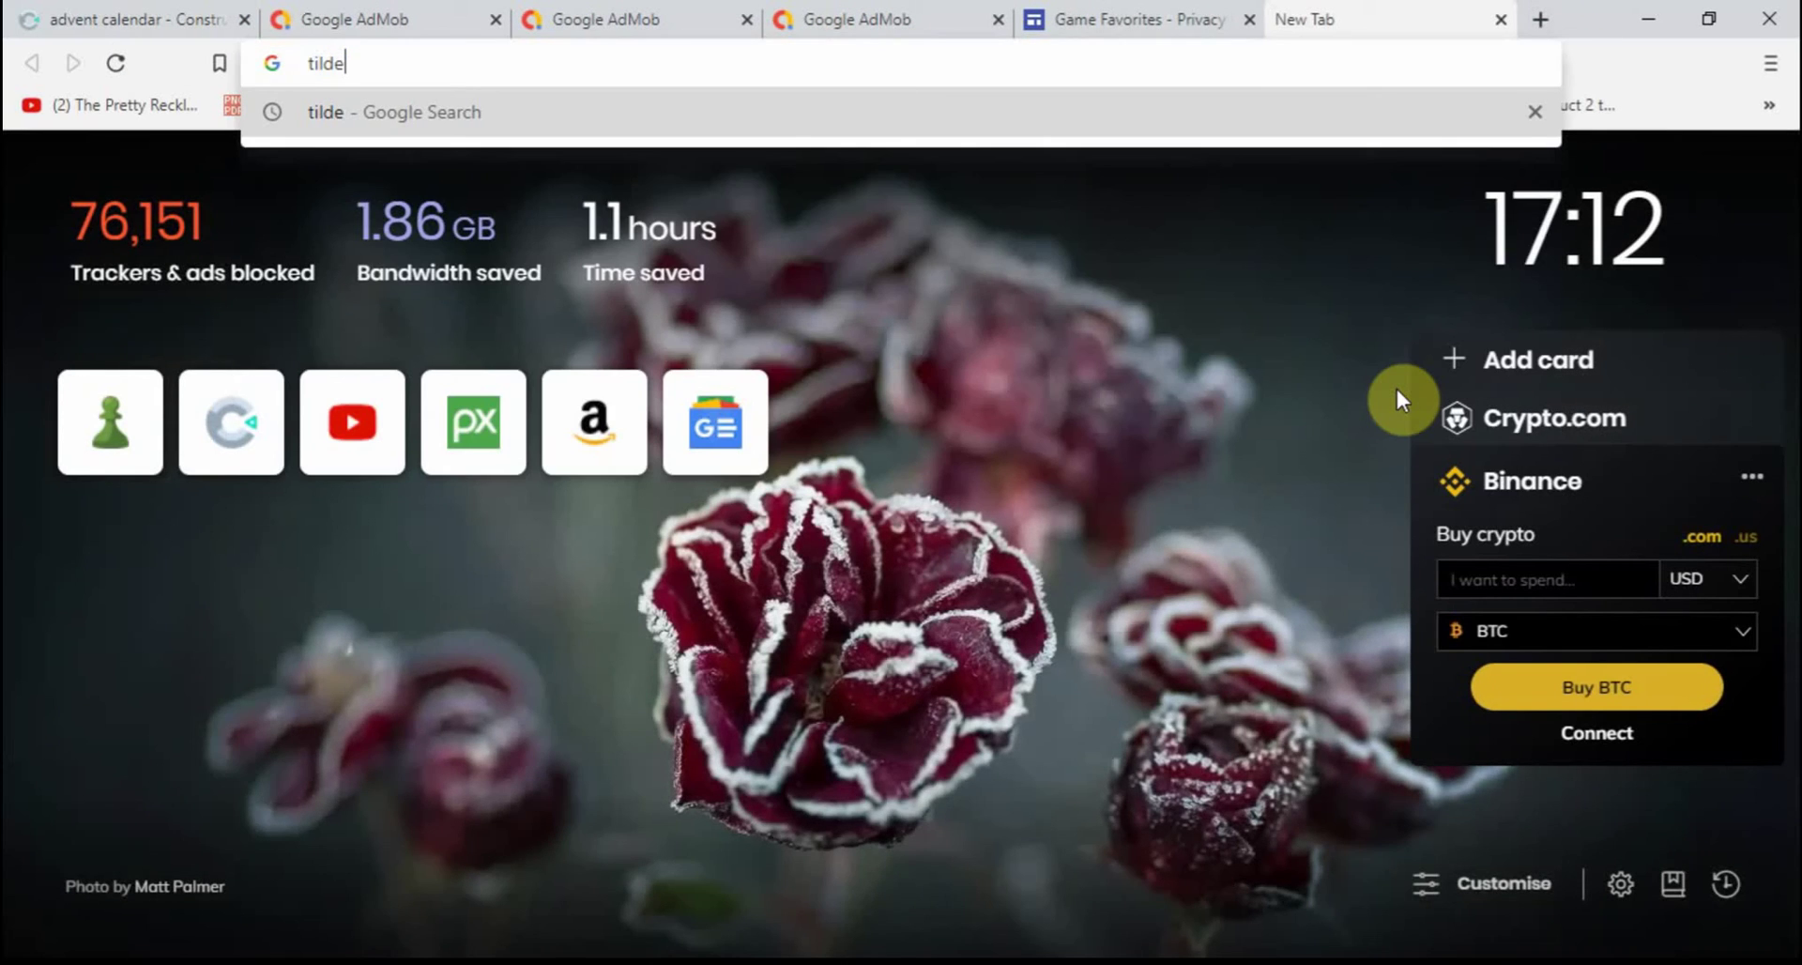
key("Return")
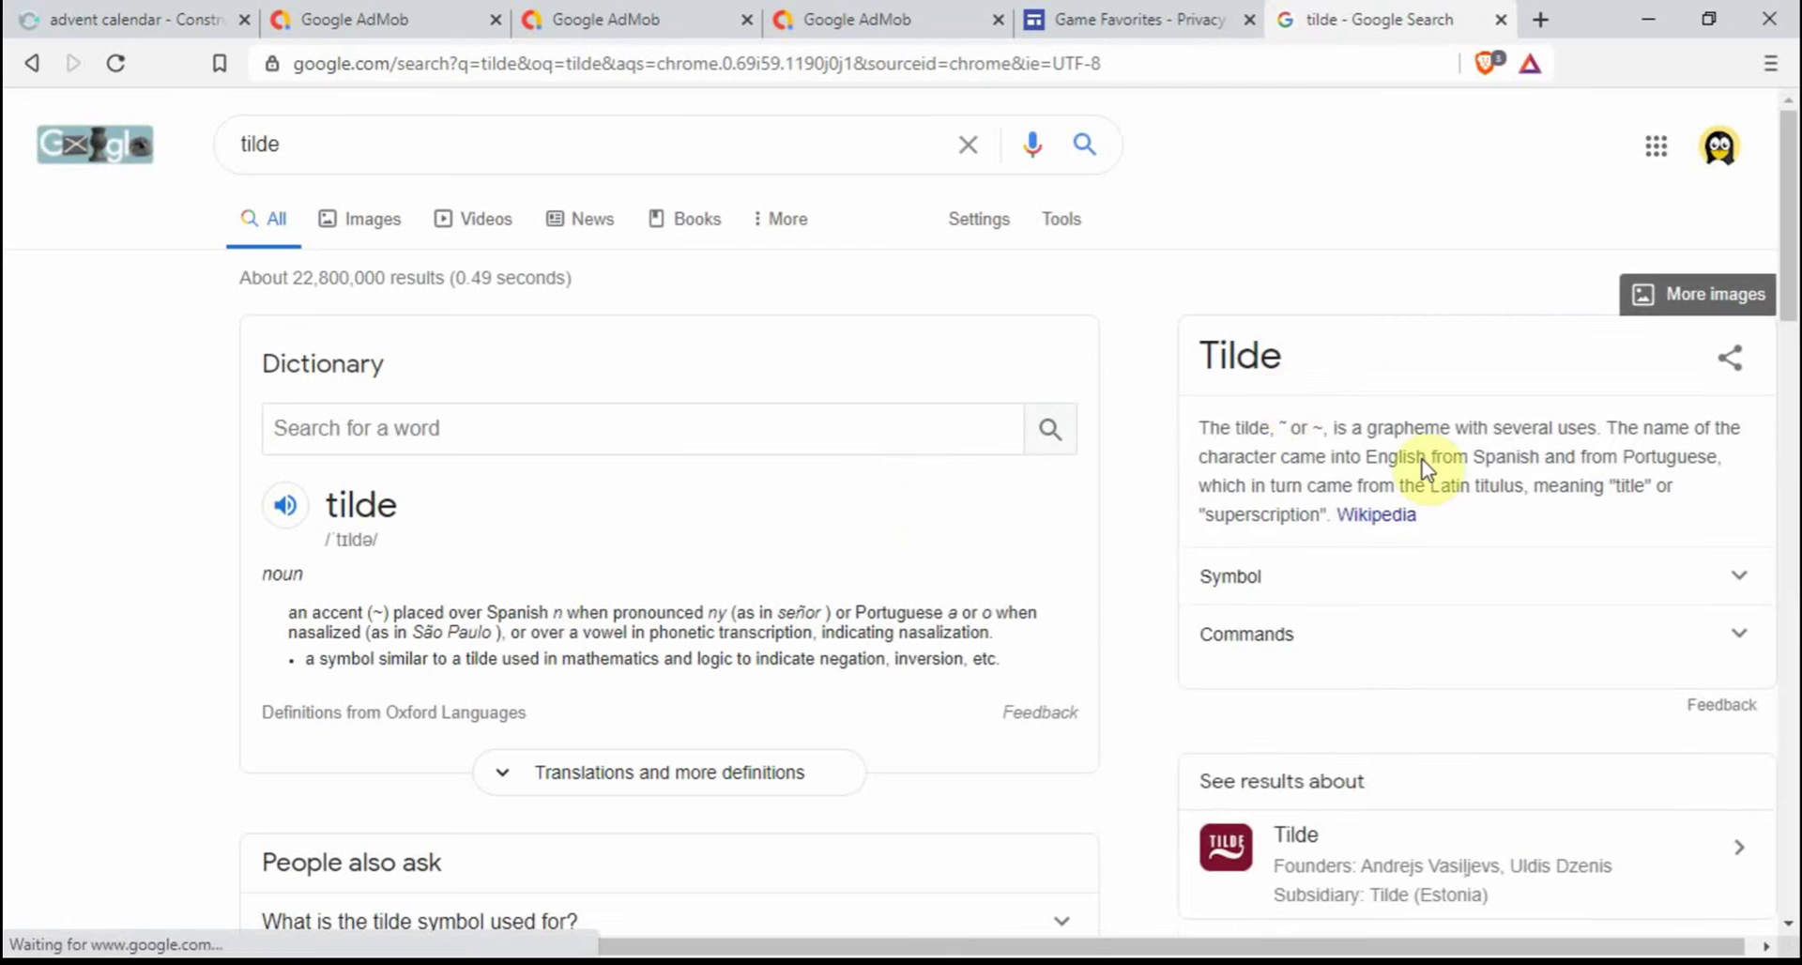
double_click(1317, 573)
key("ctrl+c")
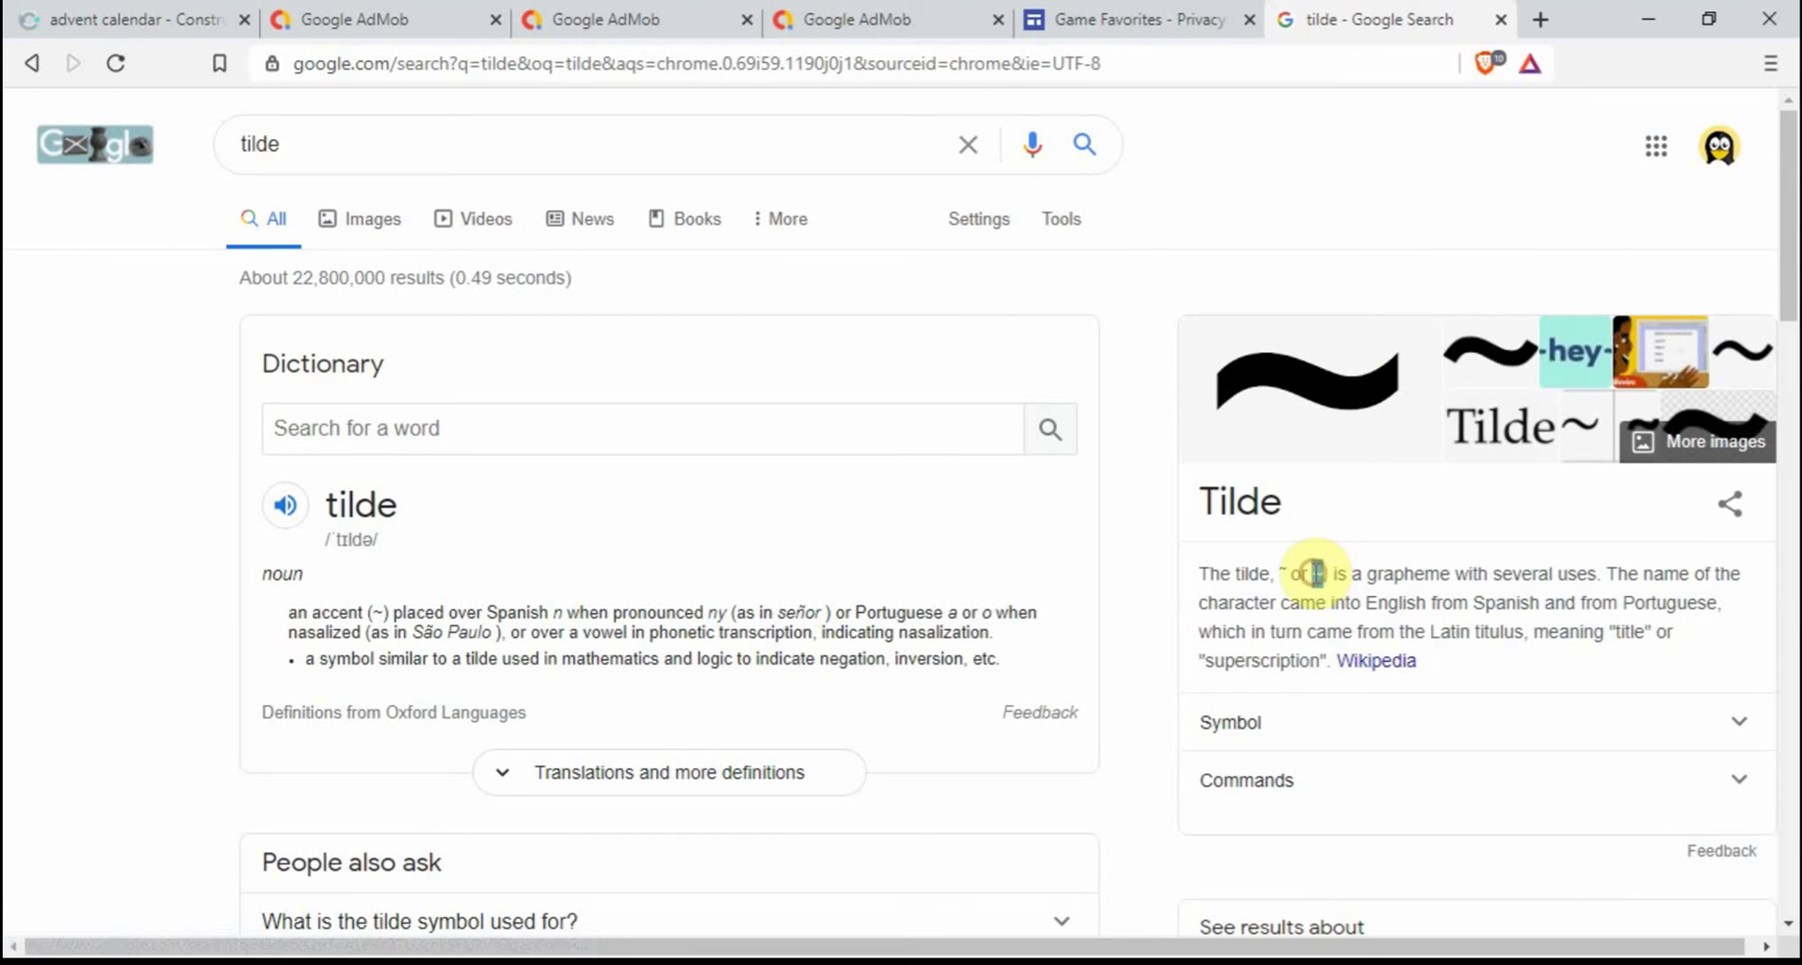
- Complete the Android Application ID with the pasted ~ and the app number, then bring up the privacy policy page
left_click(106, 13)
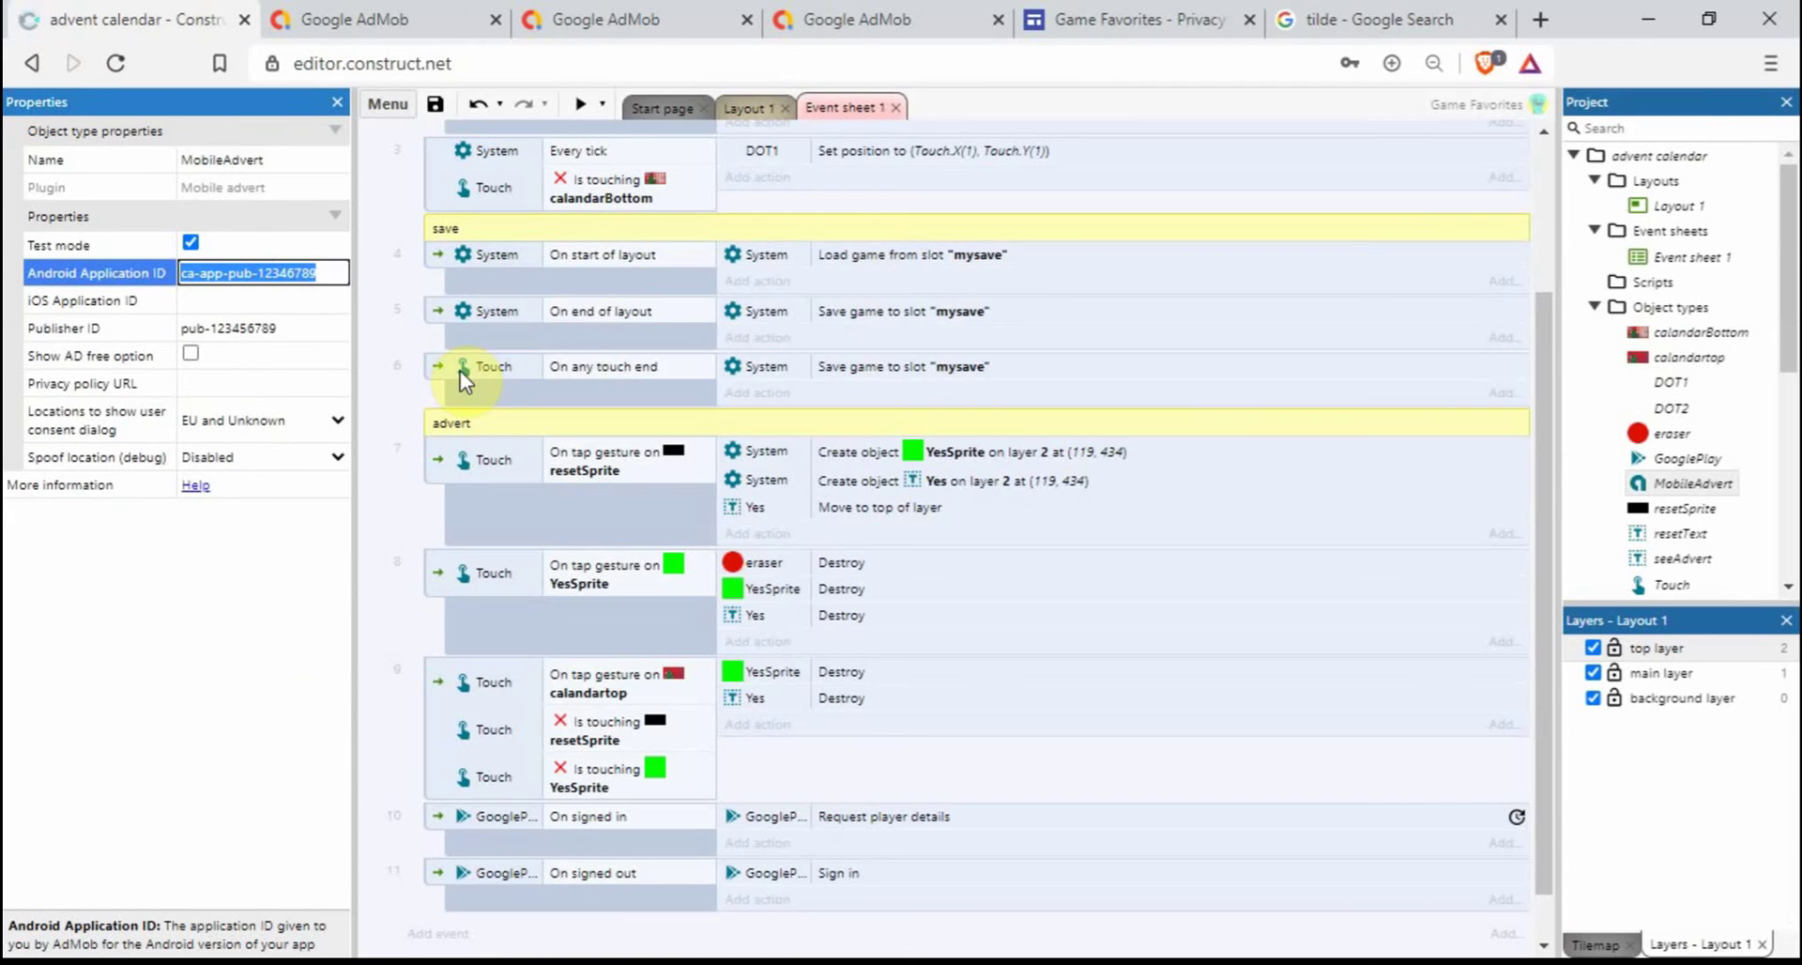
left_click(324, 272)
key("ctrl+v")
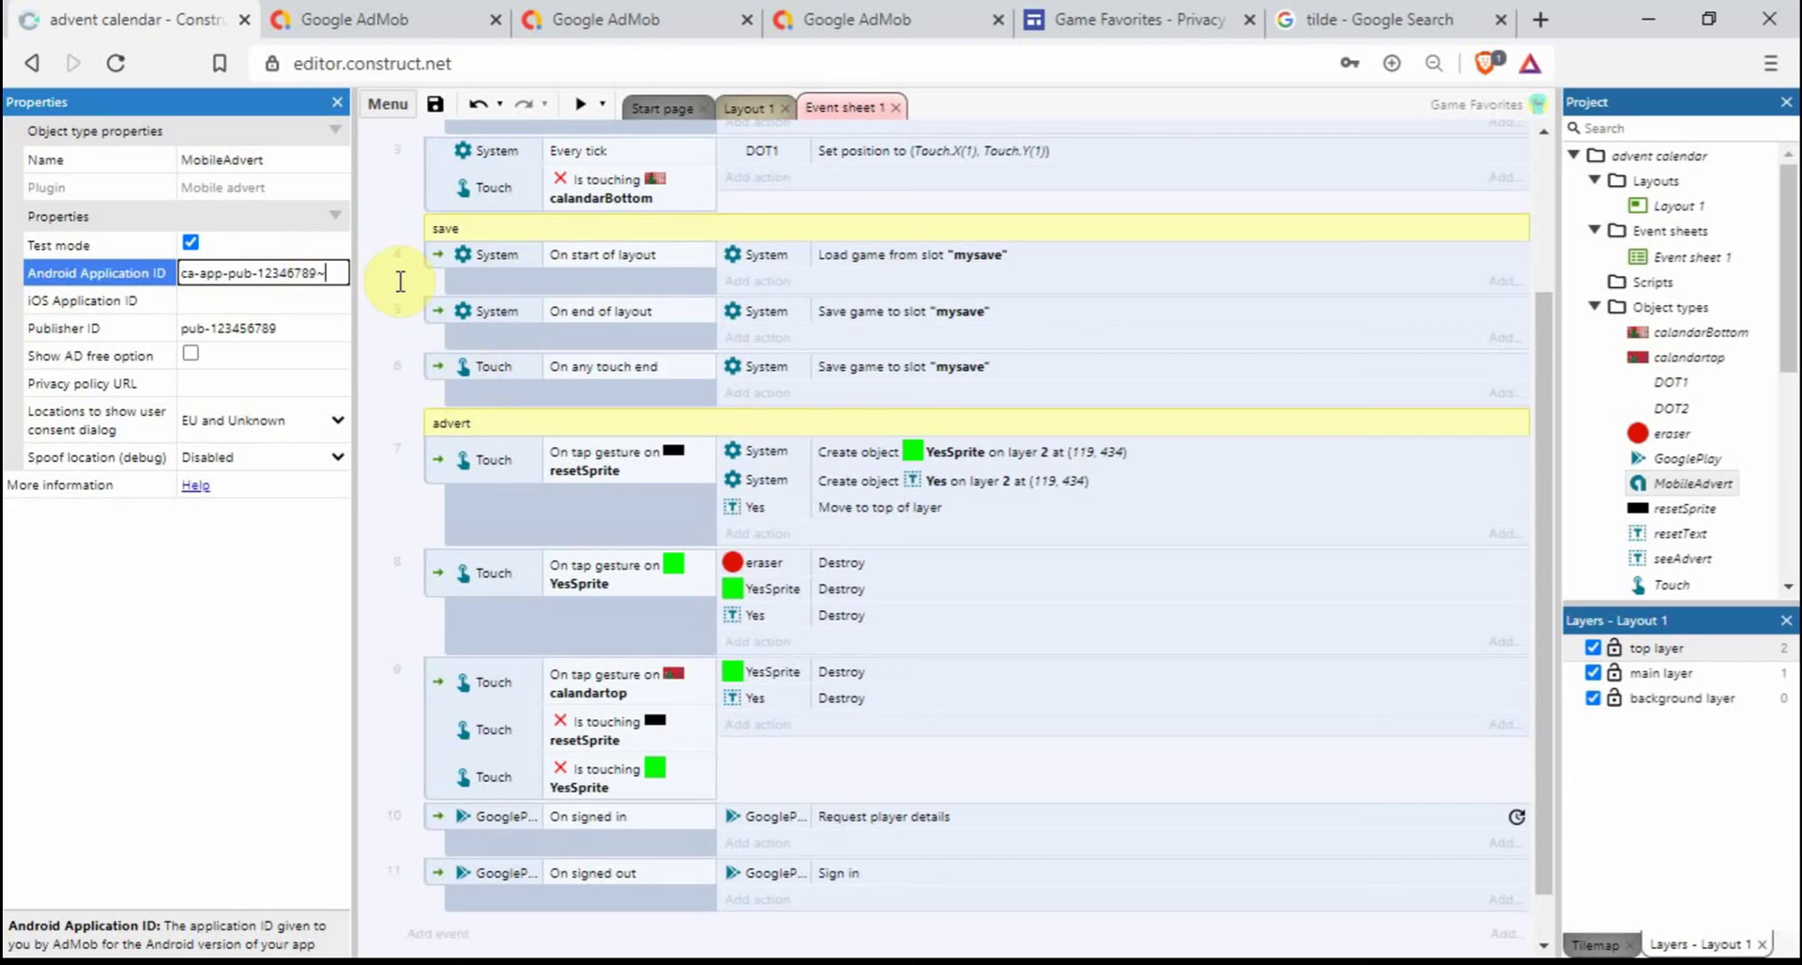
type("56567")
left_click(264, 383)
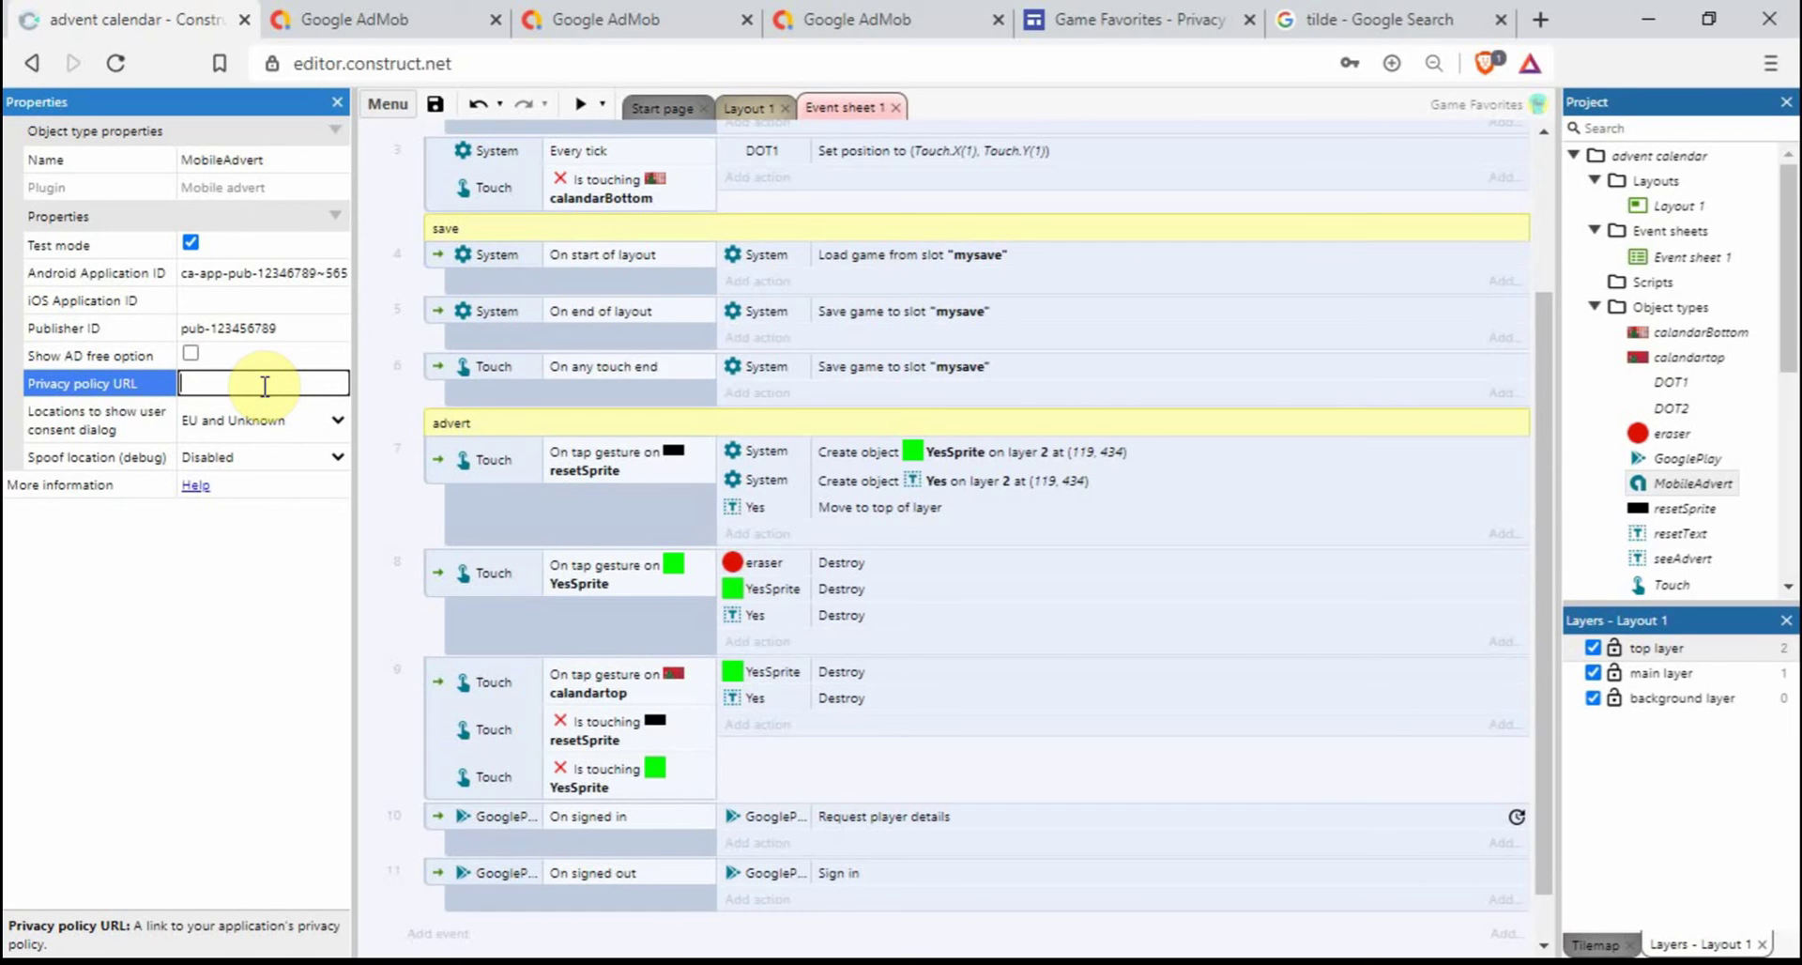
left_click(1134, 8)
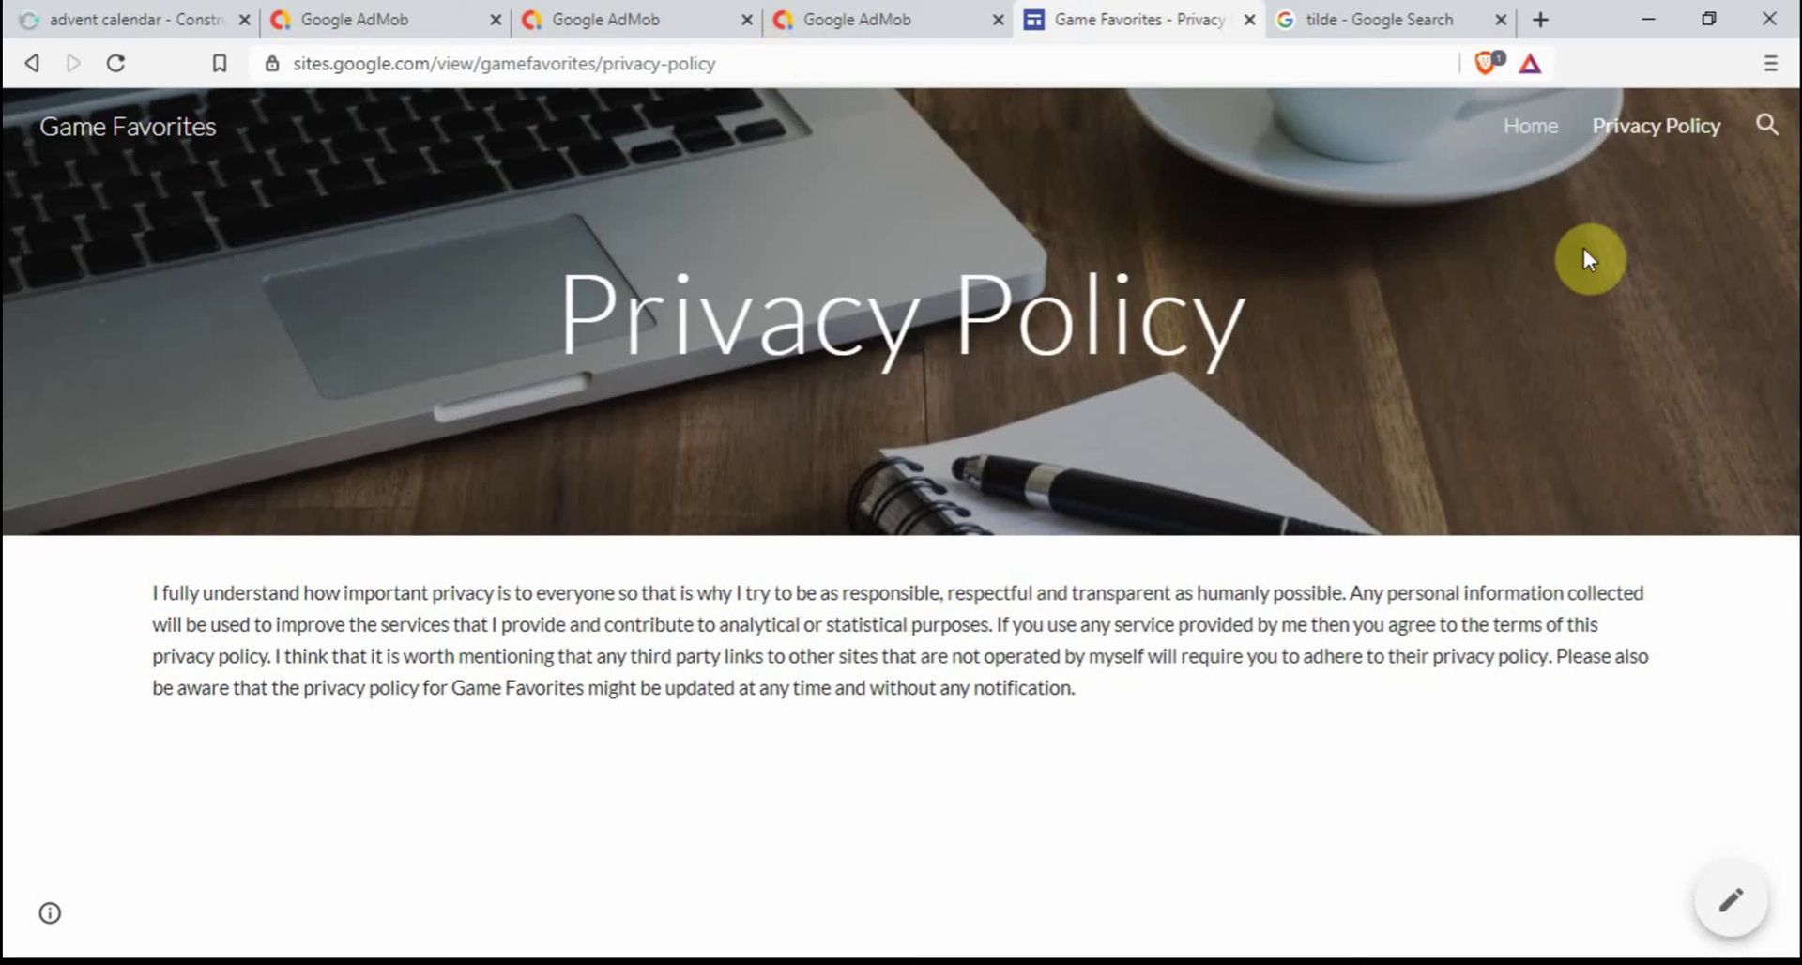
- Select the privacy policy address sites.google.com/view/gamefavorites/privacy-policy in the address bar
left_click(745, 62)
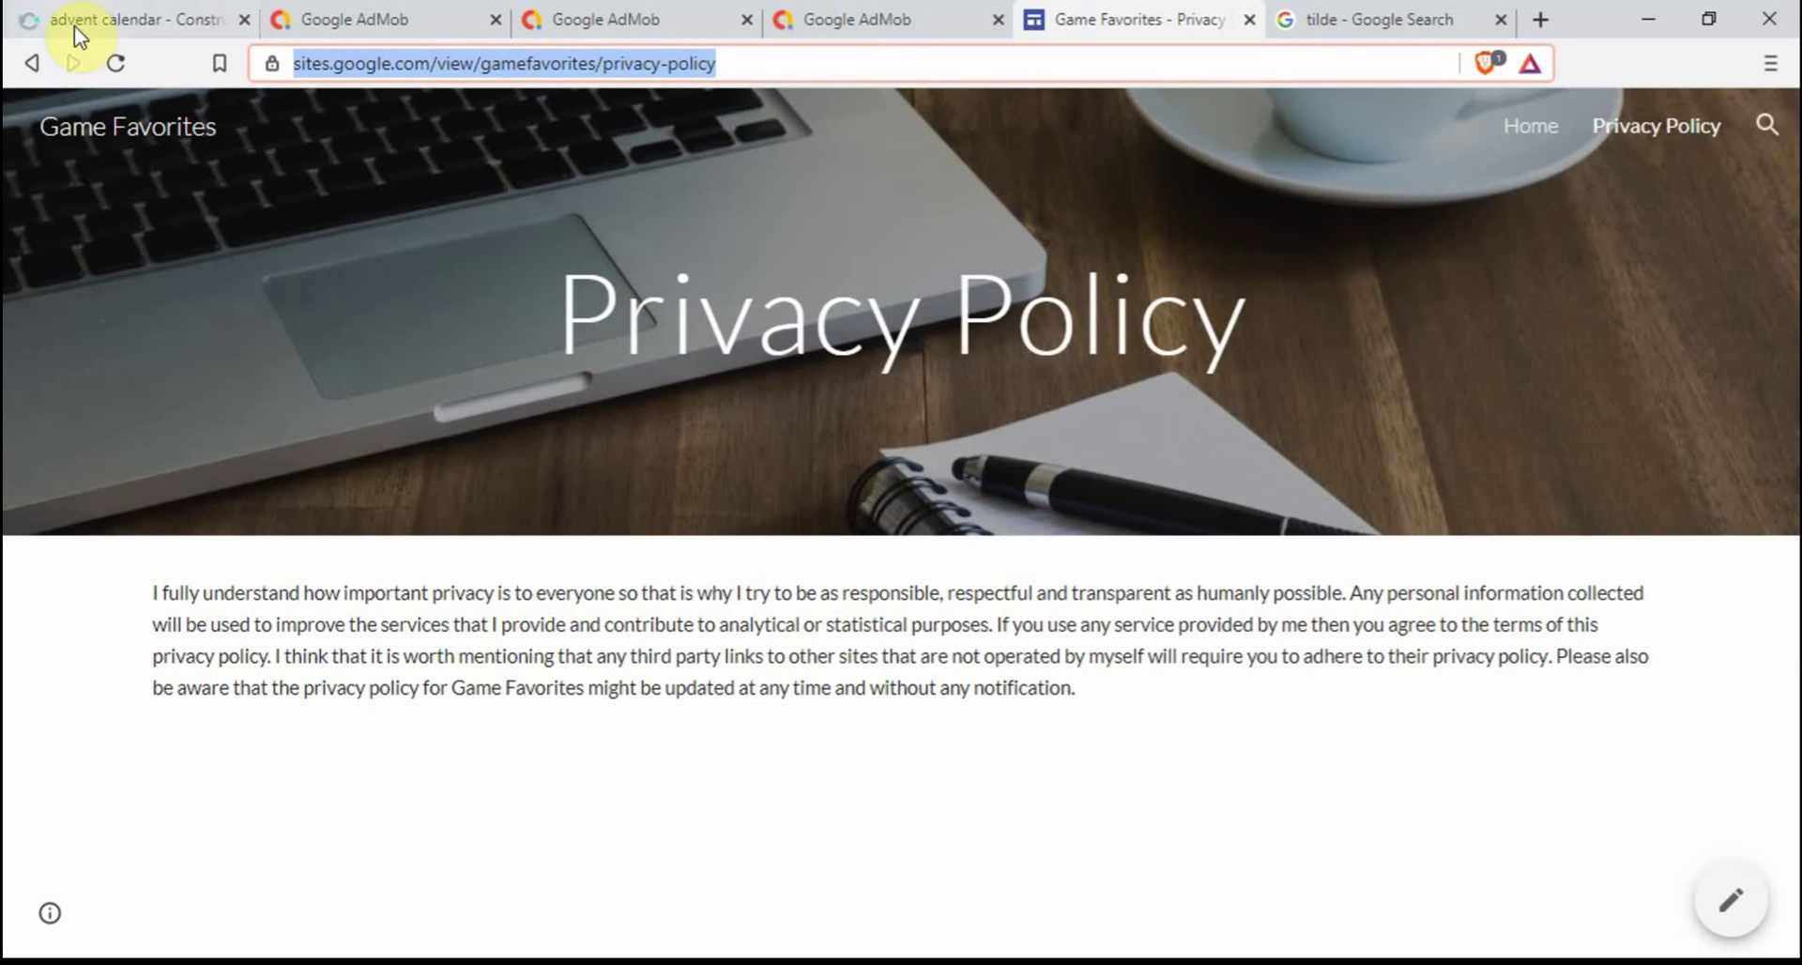
- Paste the Game Favorites privacy policy address into MobileAdvert's Privacy policy URL
left_click(145, 11)
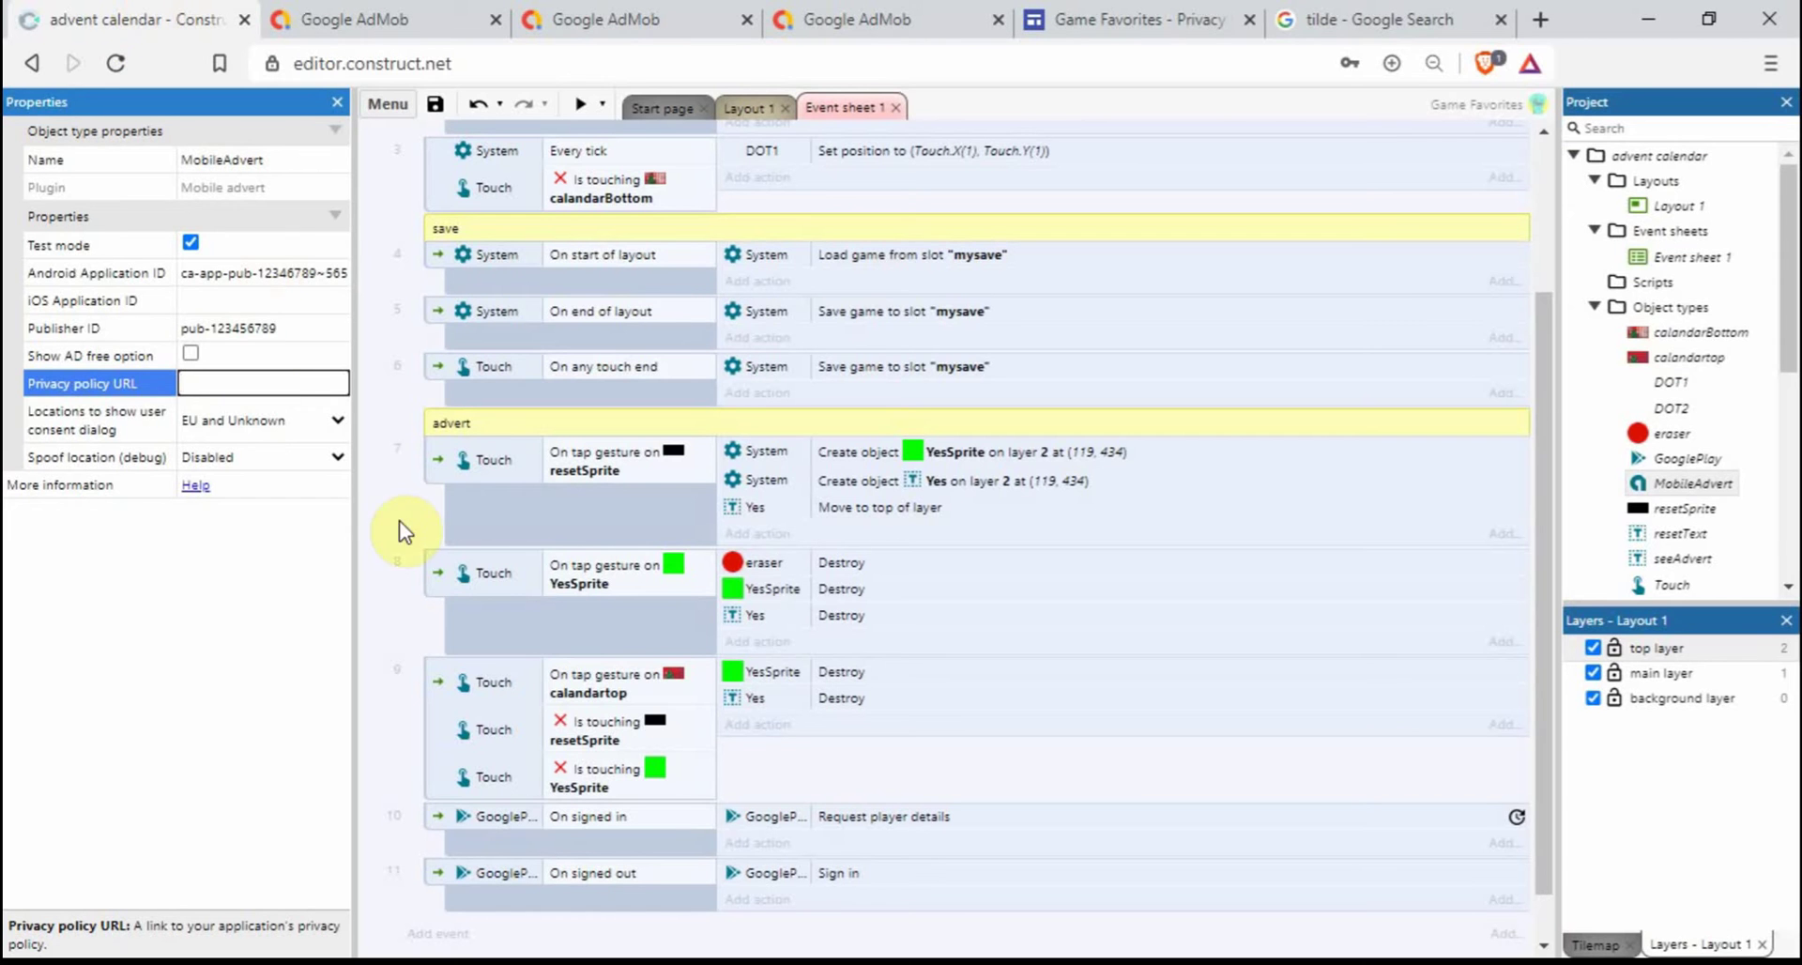
left_click(253, 385)
key("ctrl+v")
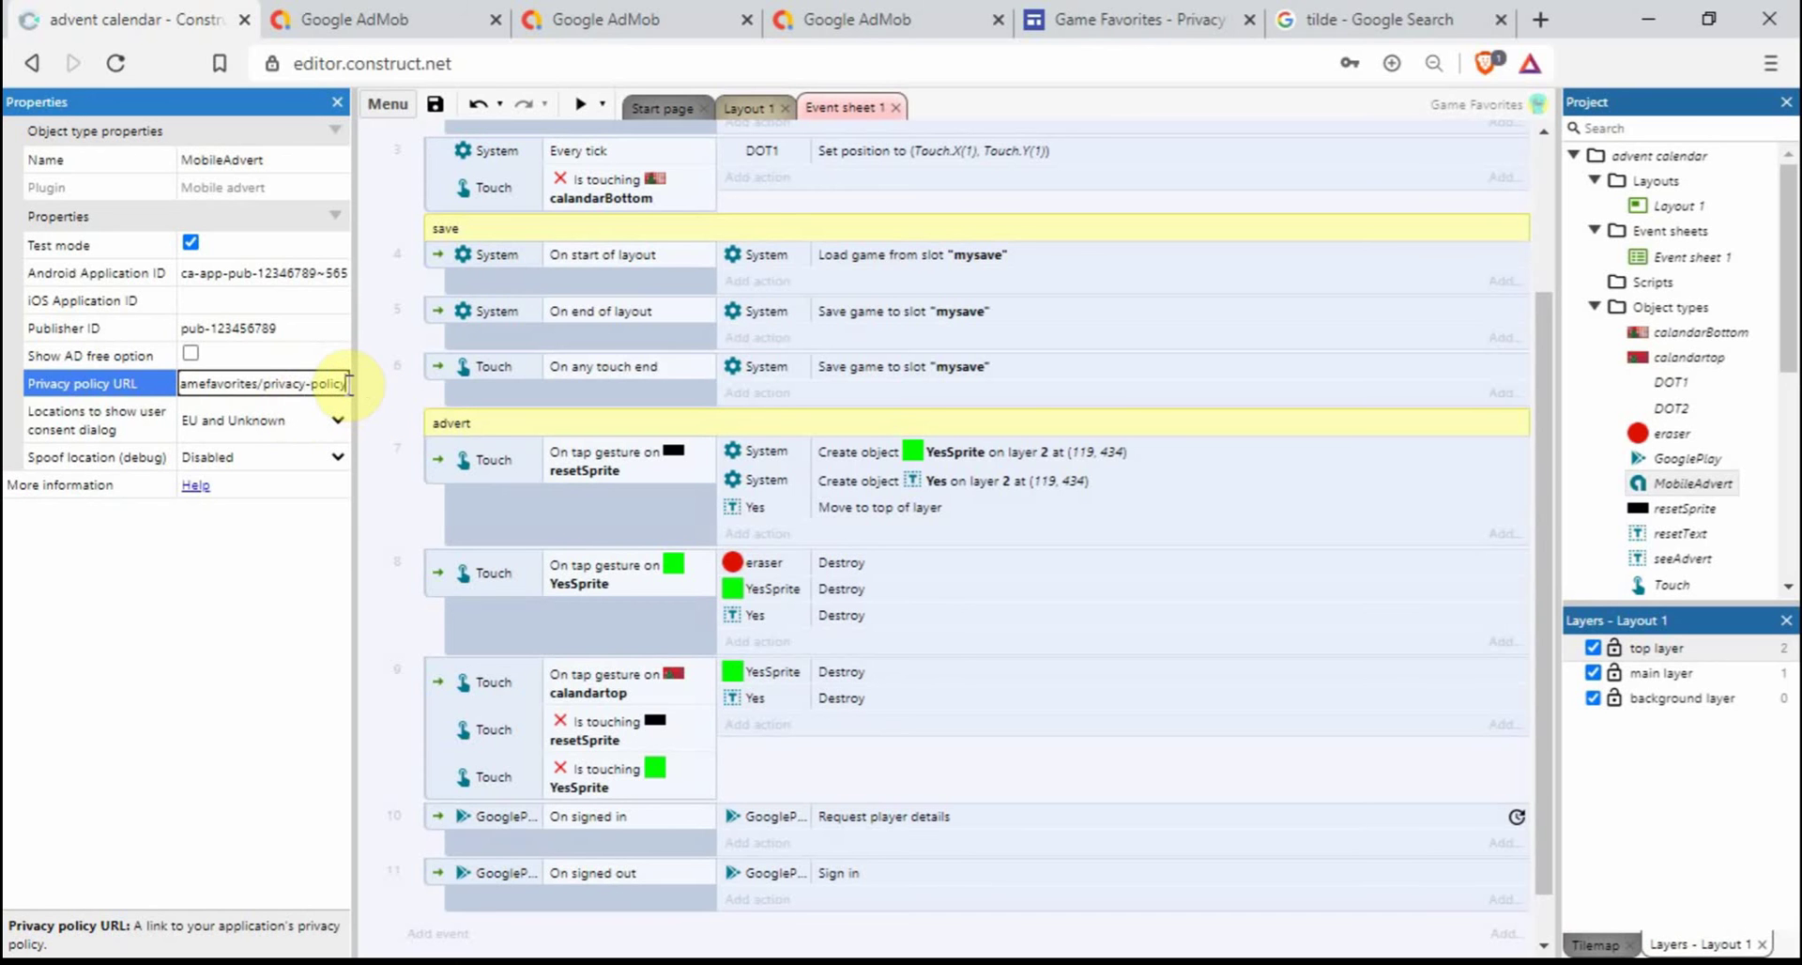
key("Tab")
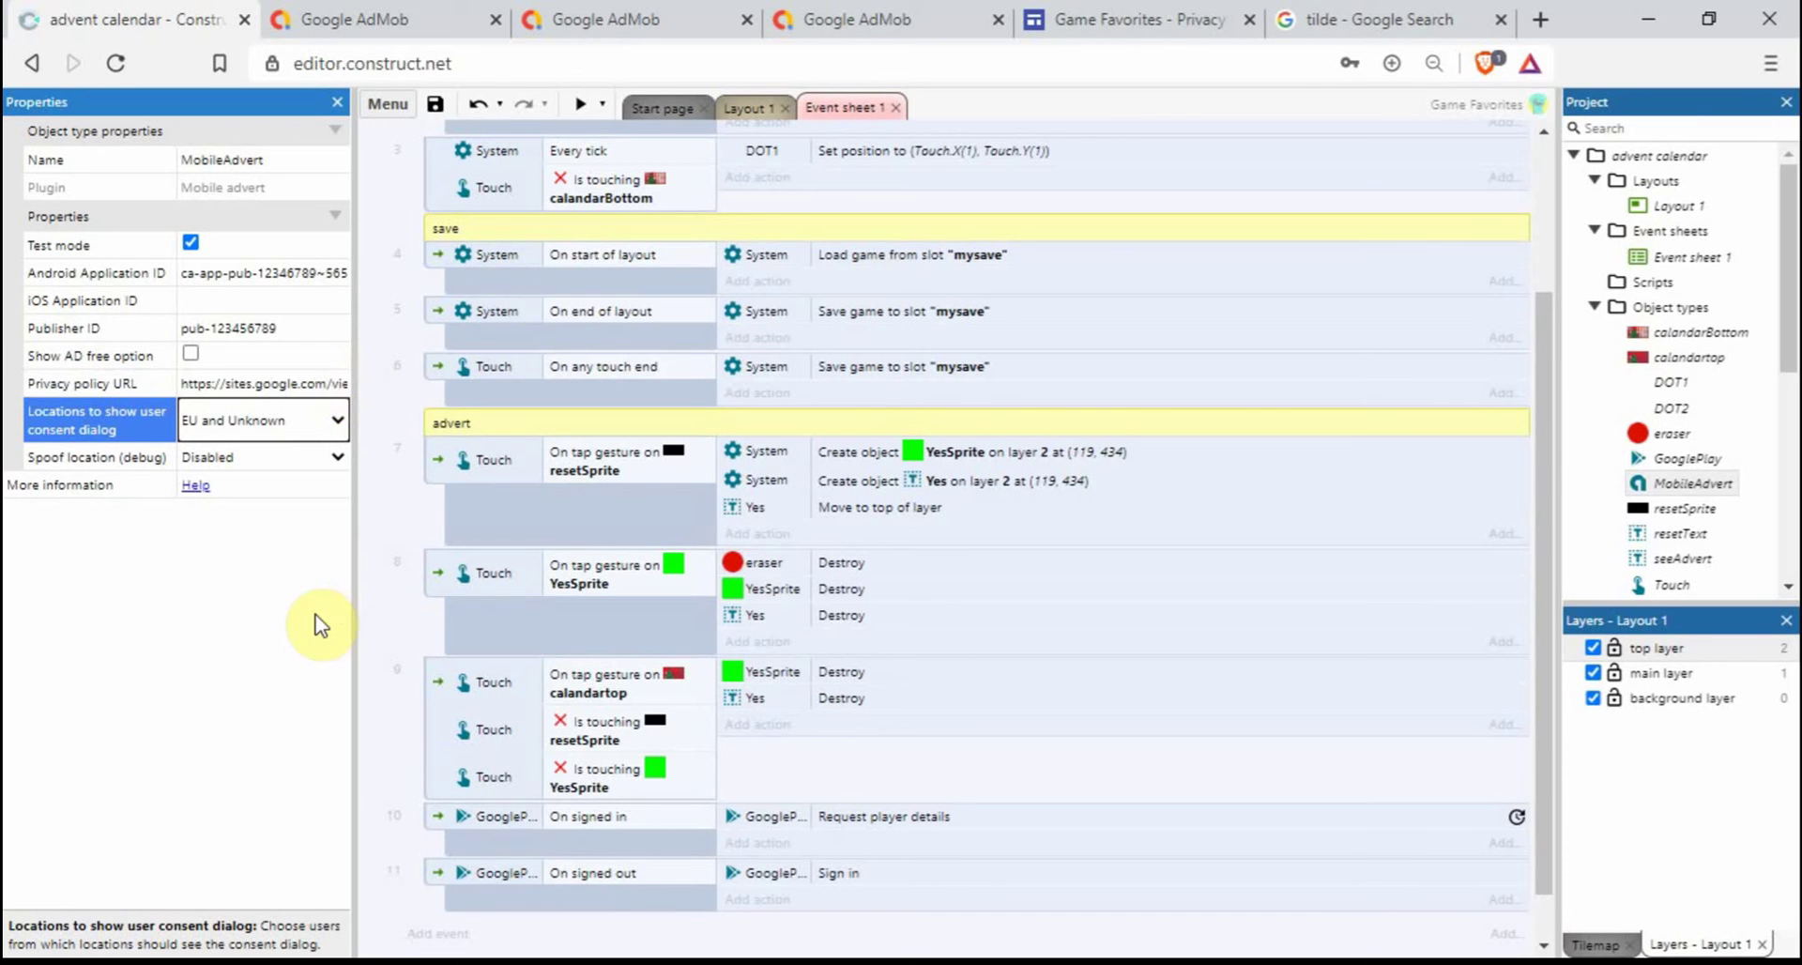
left_click(389, 487)
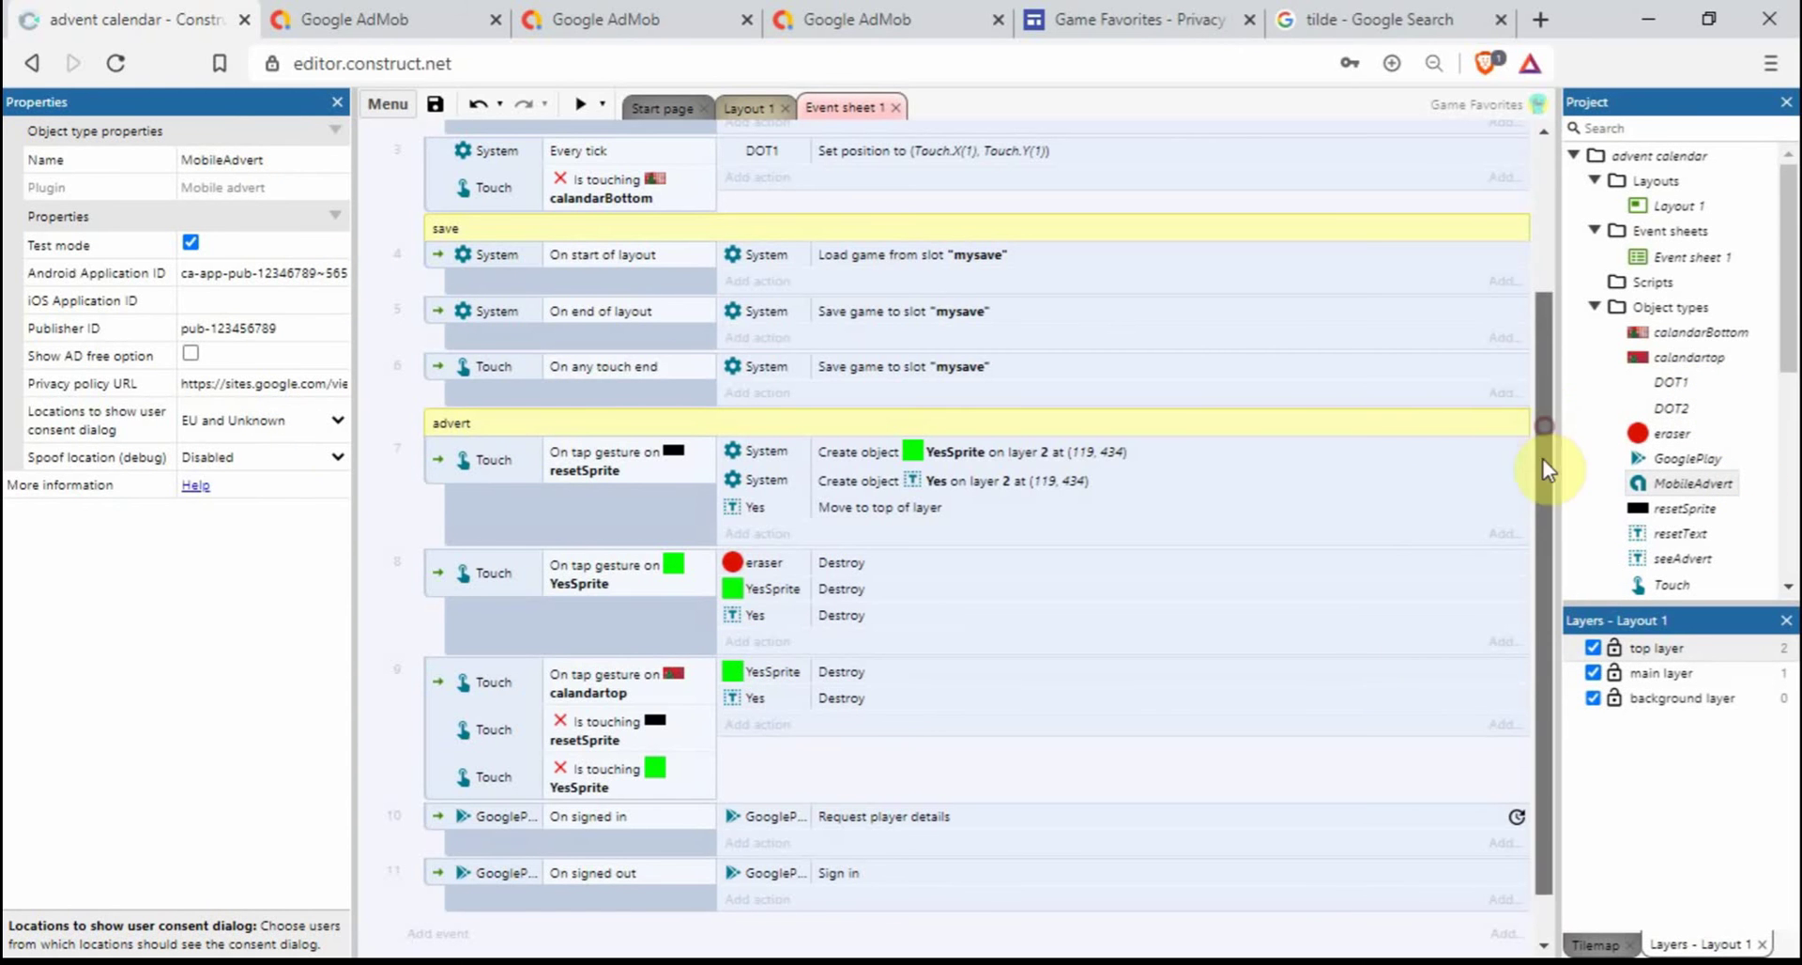
scroll(1544, 459, "down", 1)
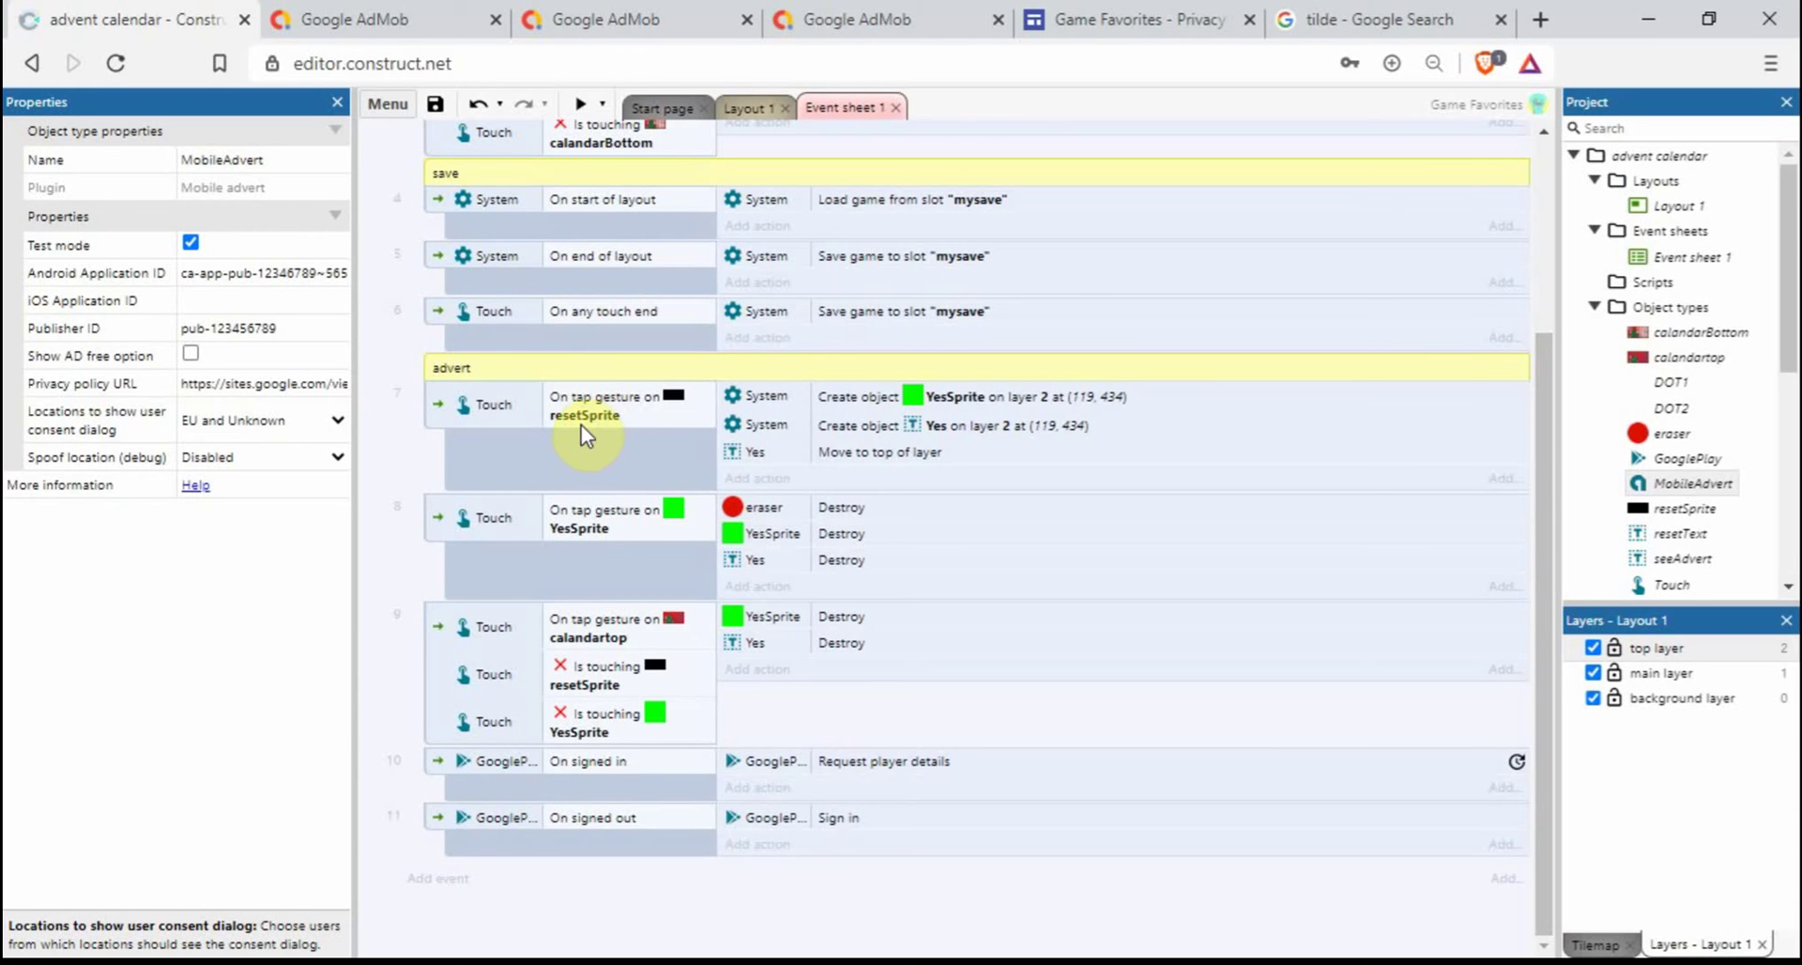
- Start a MobileAdvert Create interstitial advert action on event 7, ready for its unit ID
left_click(765, 481)
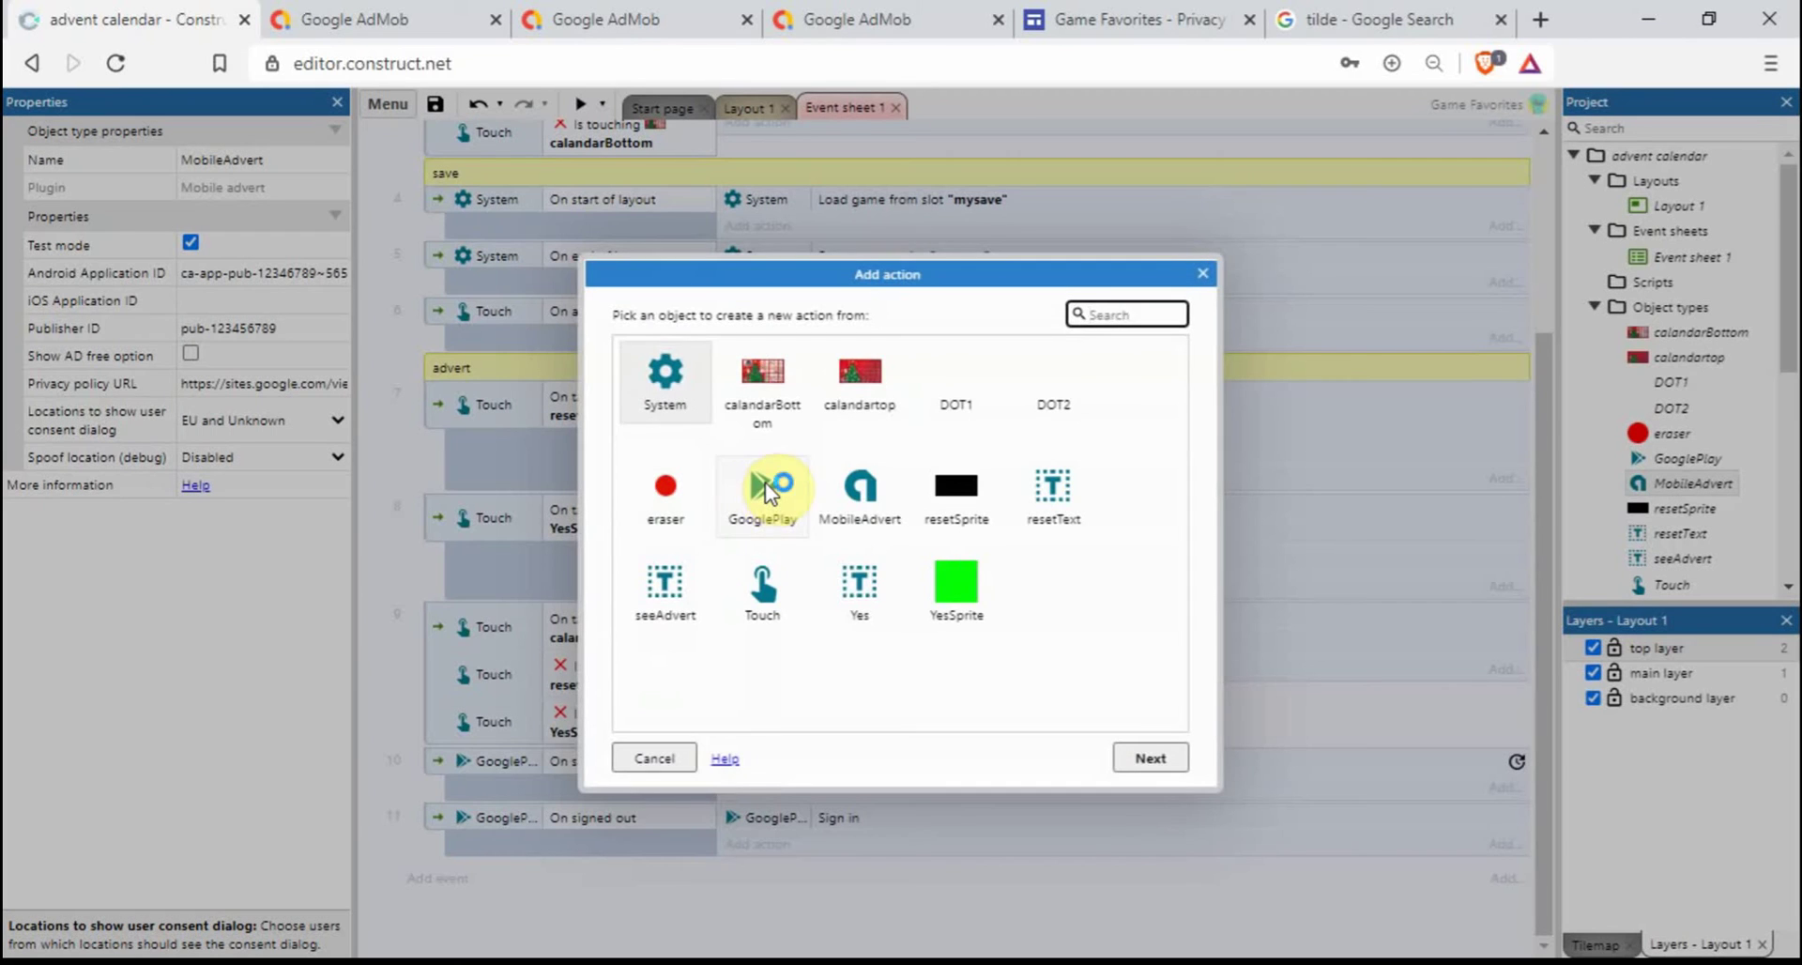
left_click(876, 498)
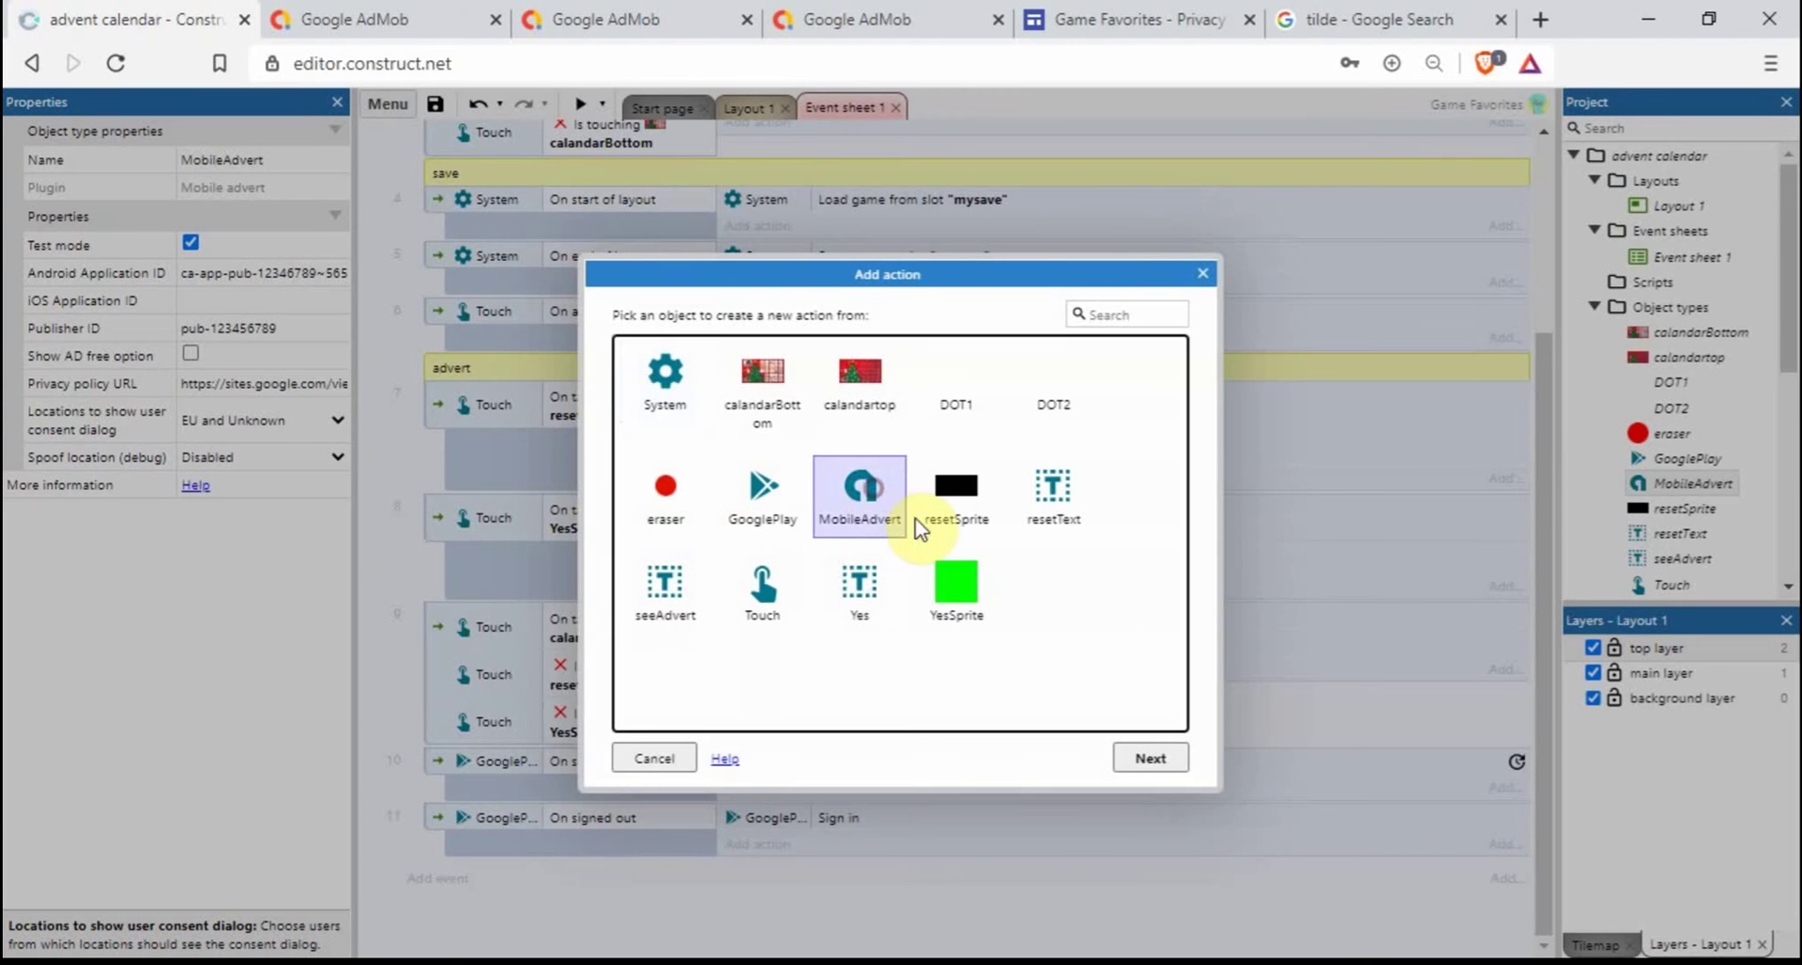
left_click(1151, 760)
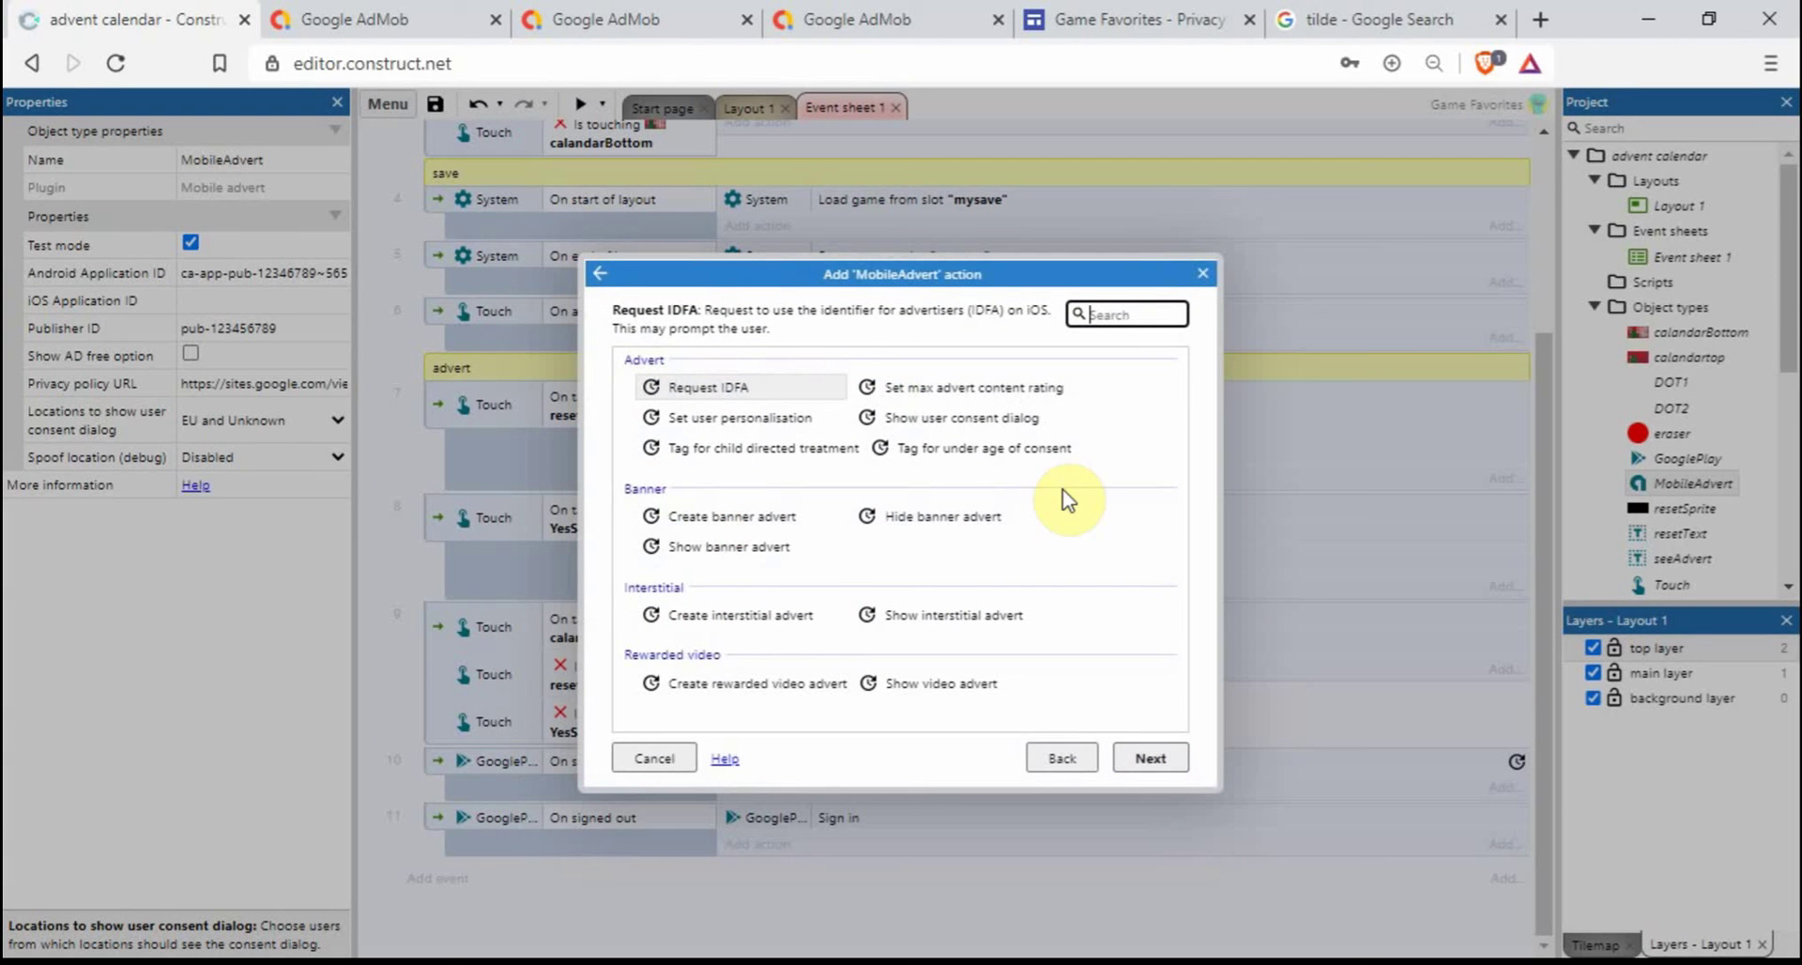
left_click(694, 618)
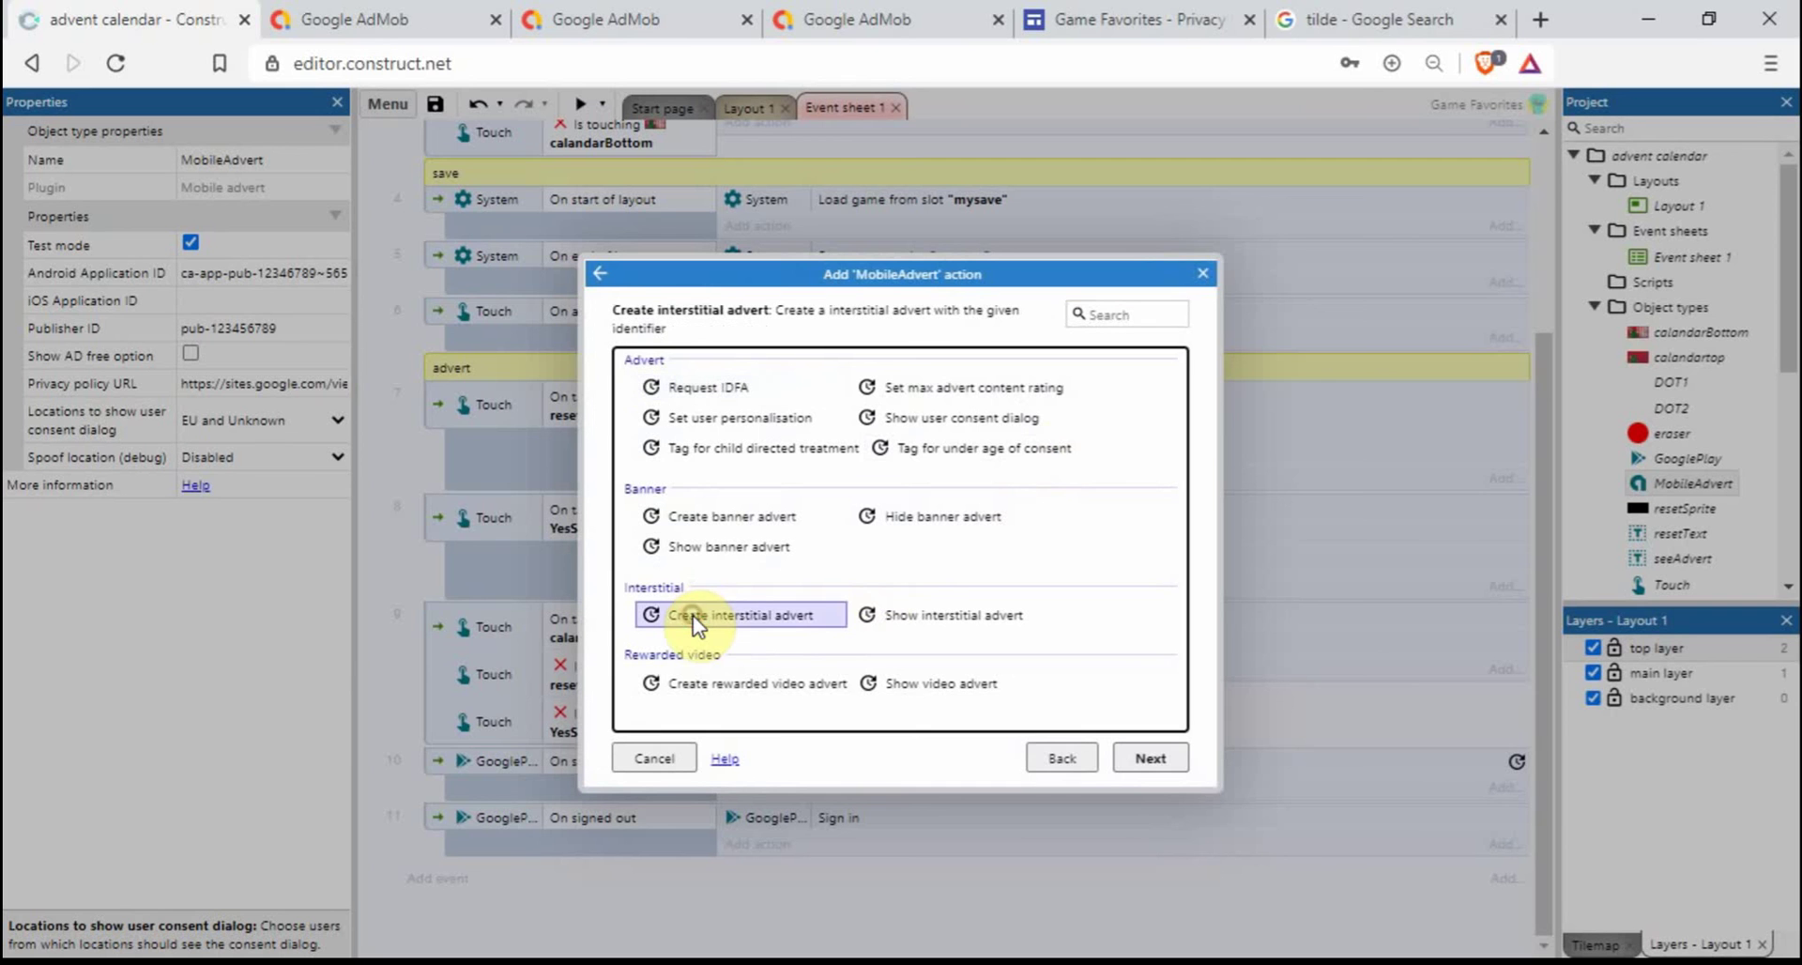
left_click(1064, 763)
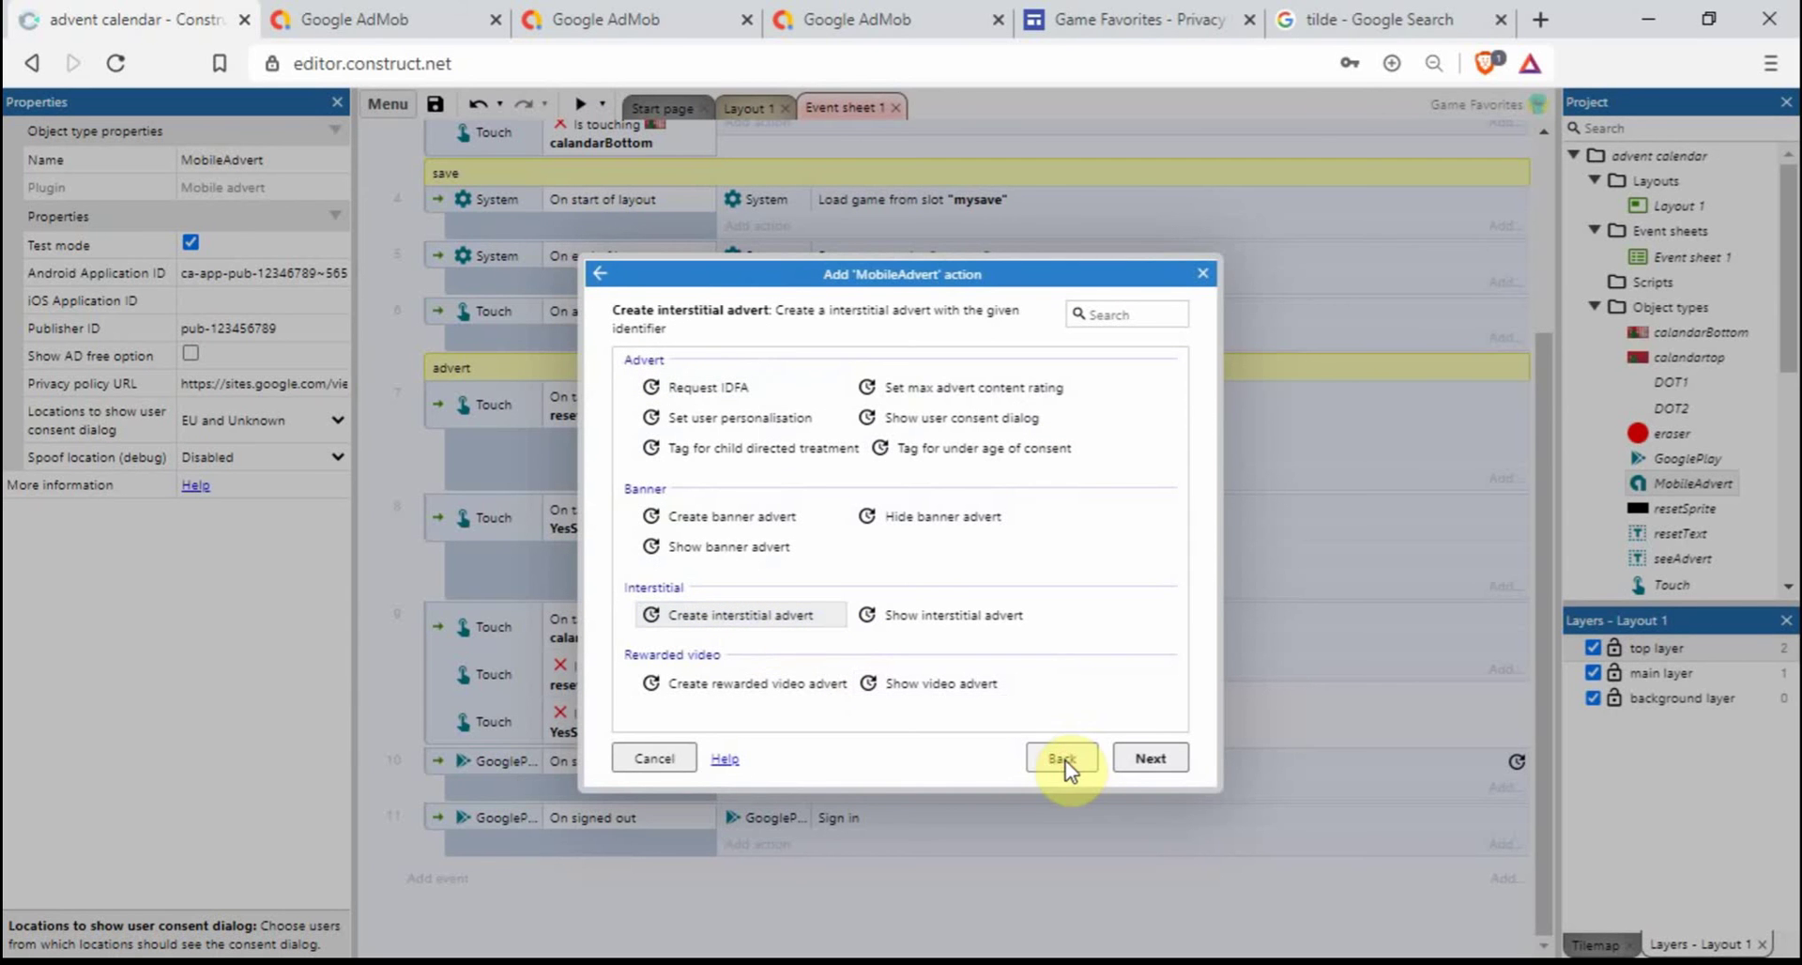
left_click(1149, 758)
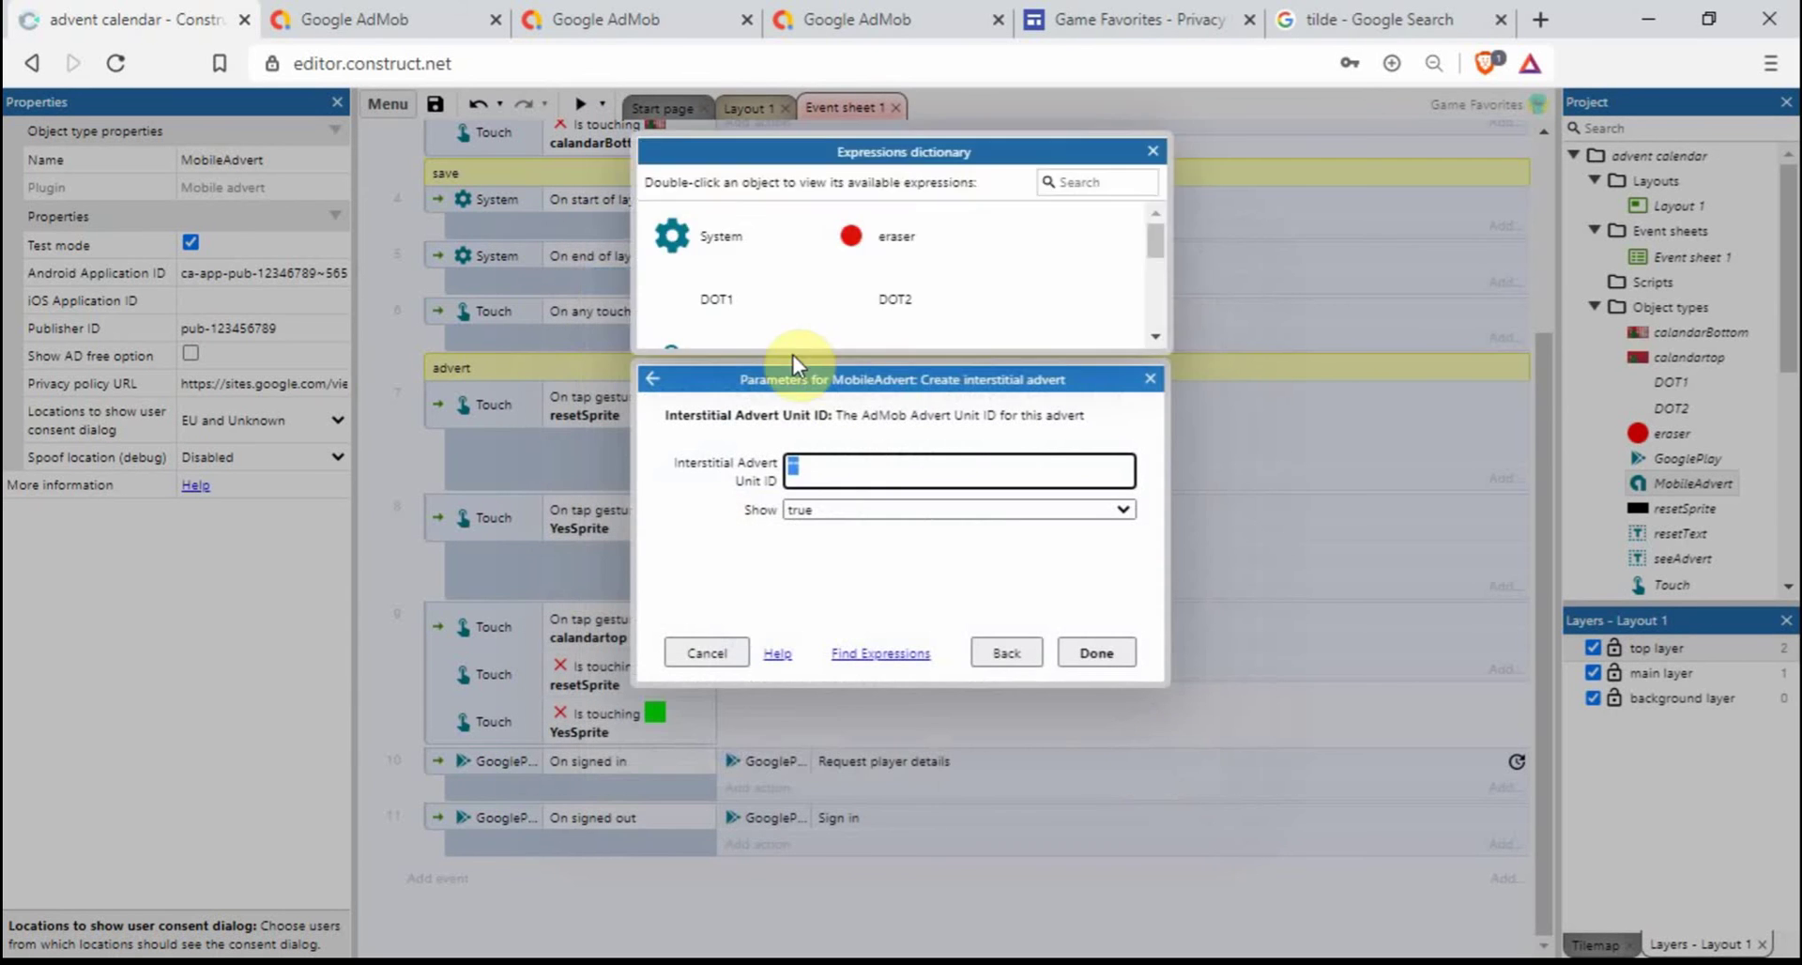
left_click(794, 456)
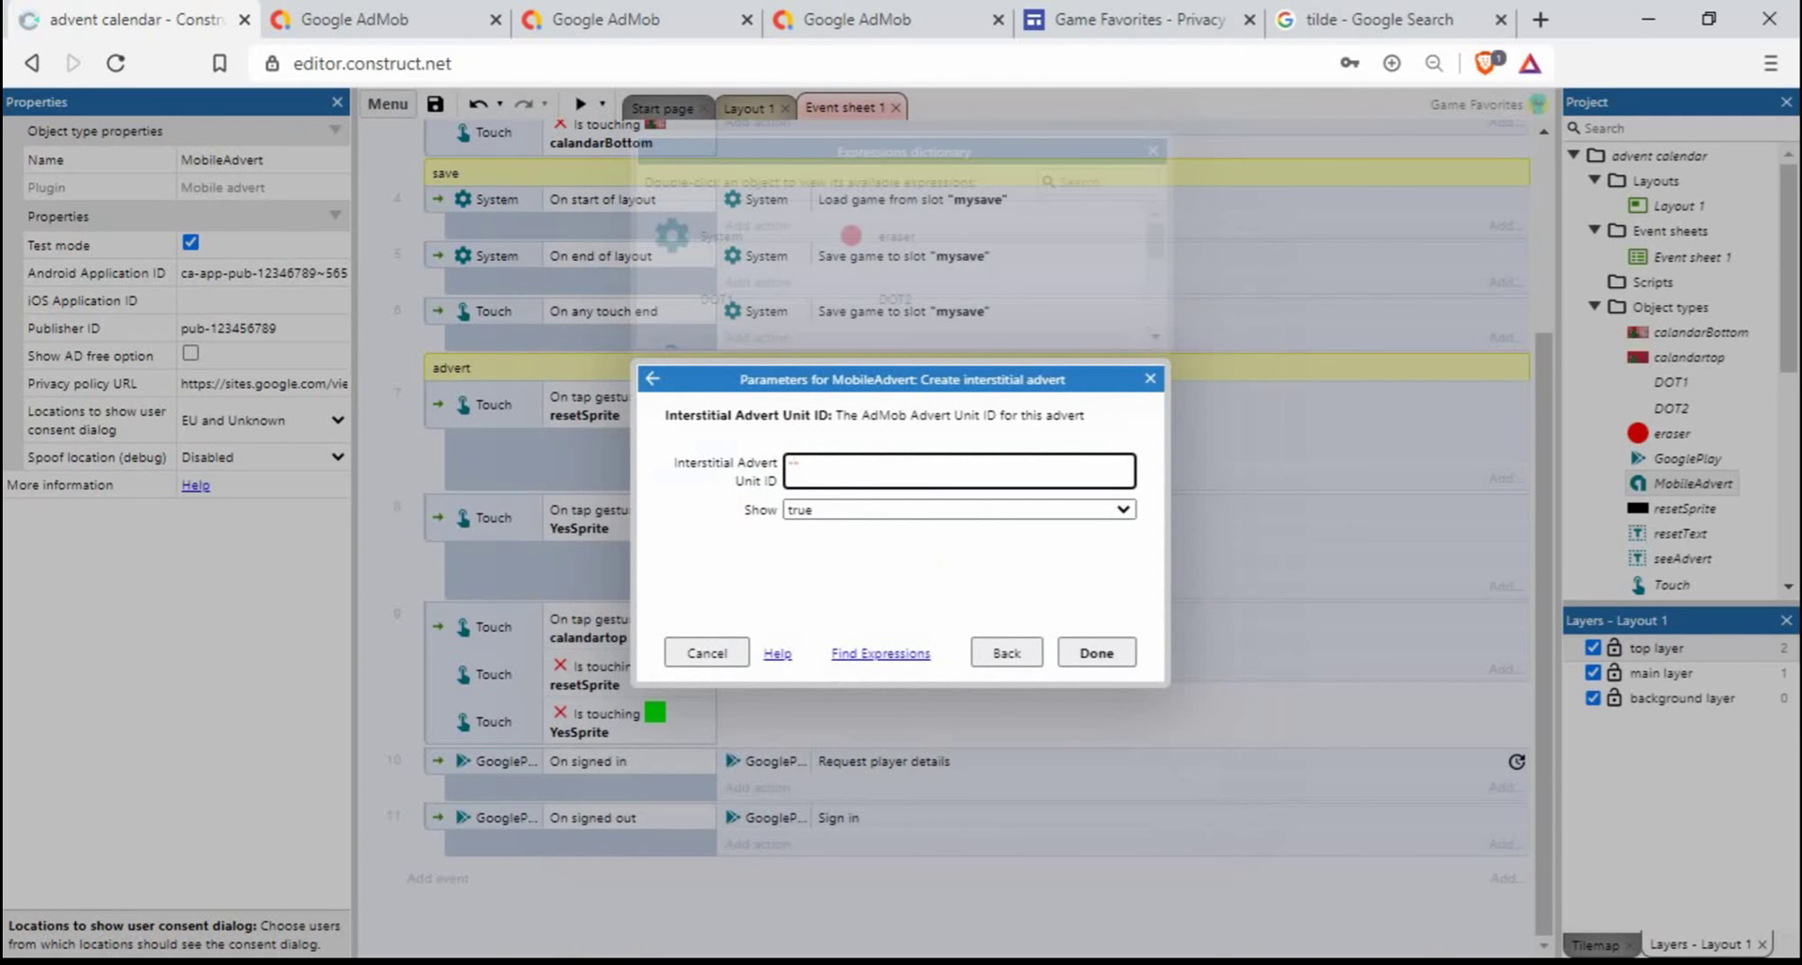
- Bring up the Paint 'creating ad' screenshot showing the interstitial ad unit ID
mouse_move(589, 953)
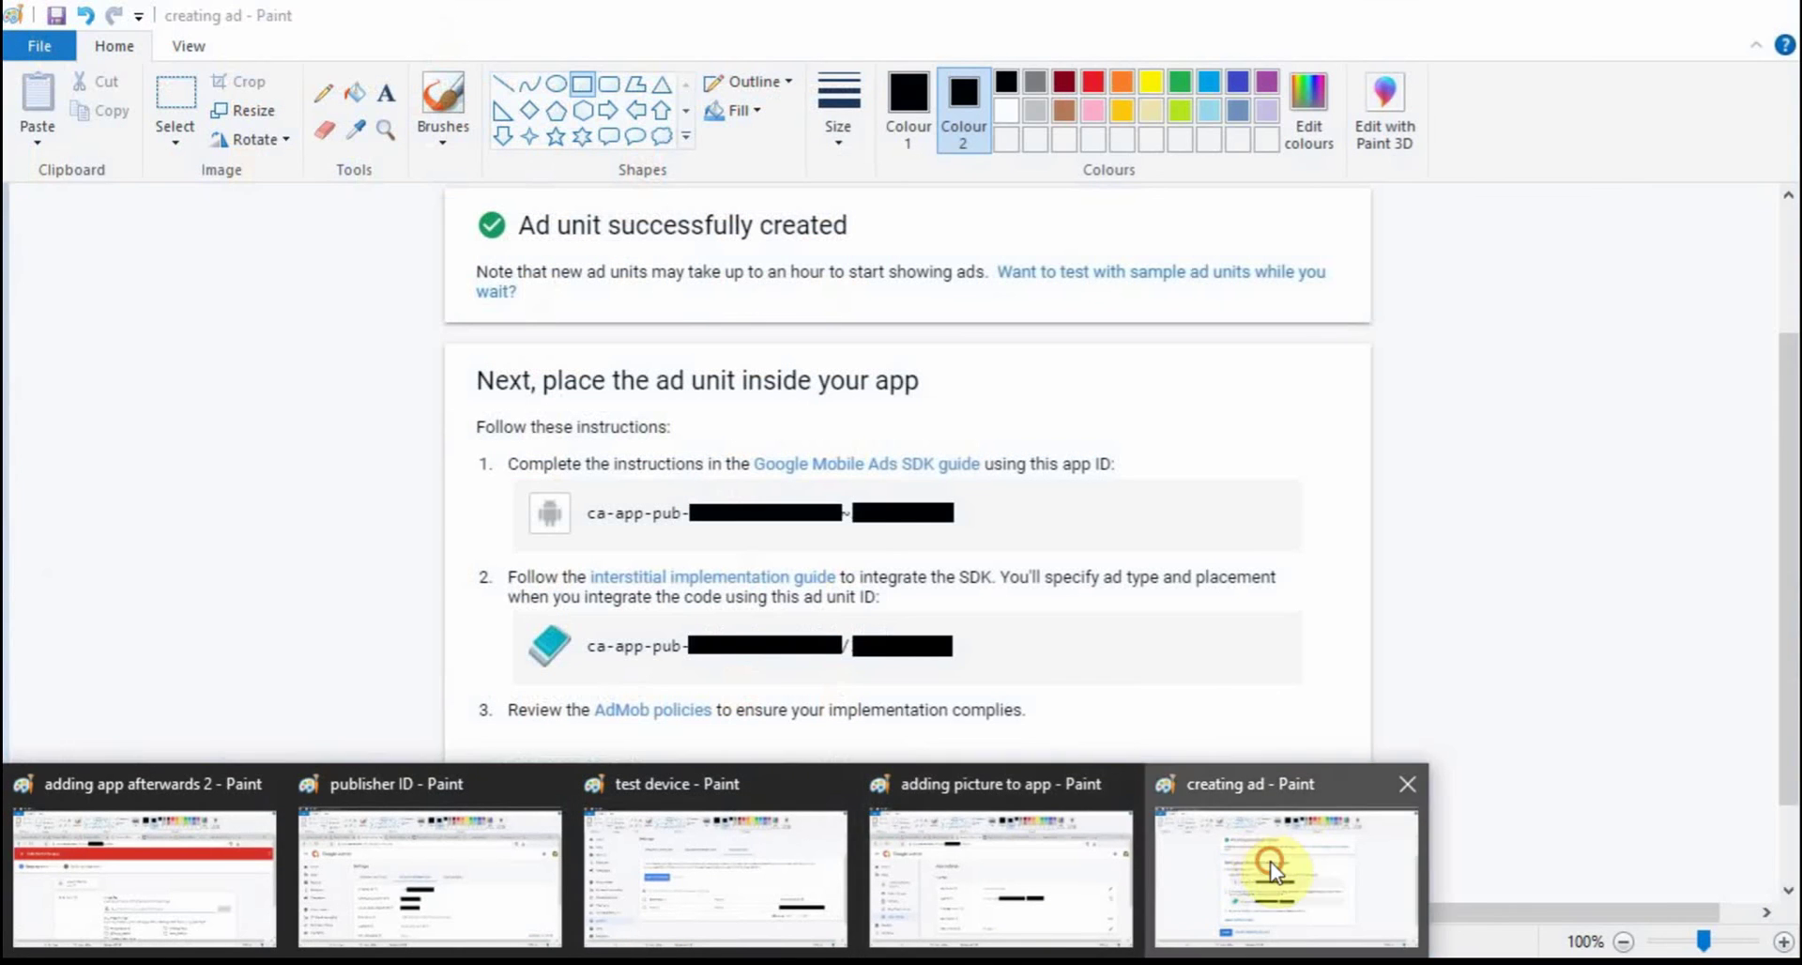
left_click(1262, 857)
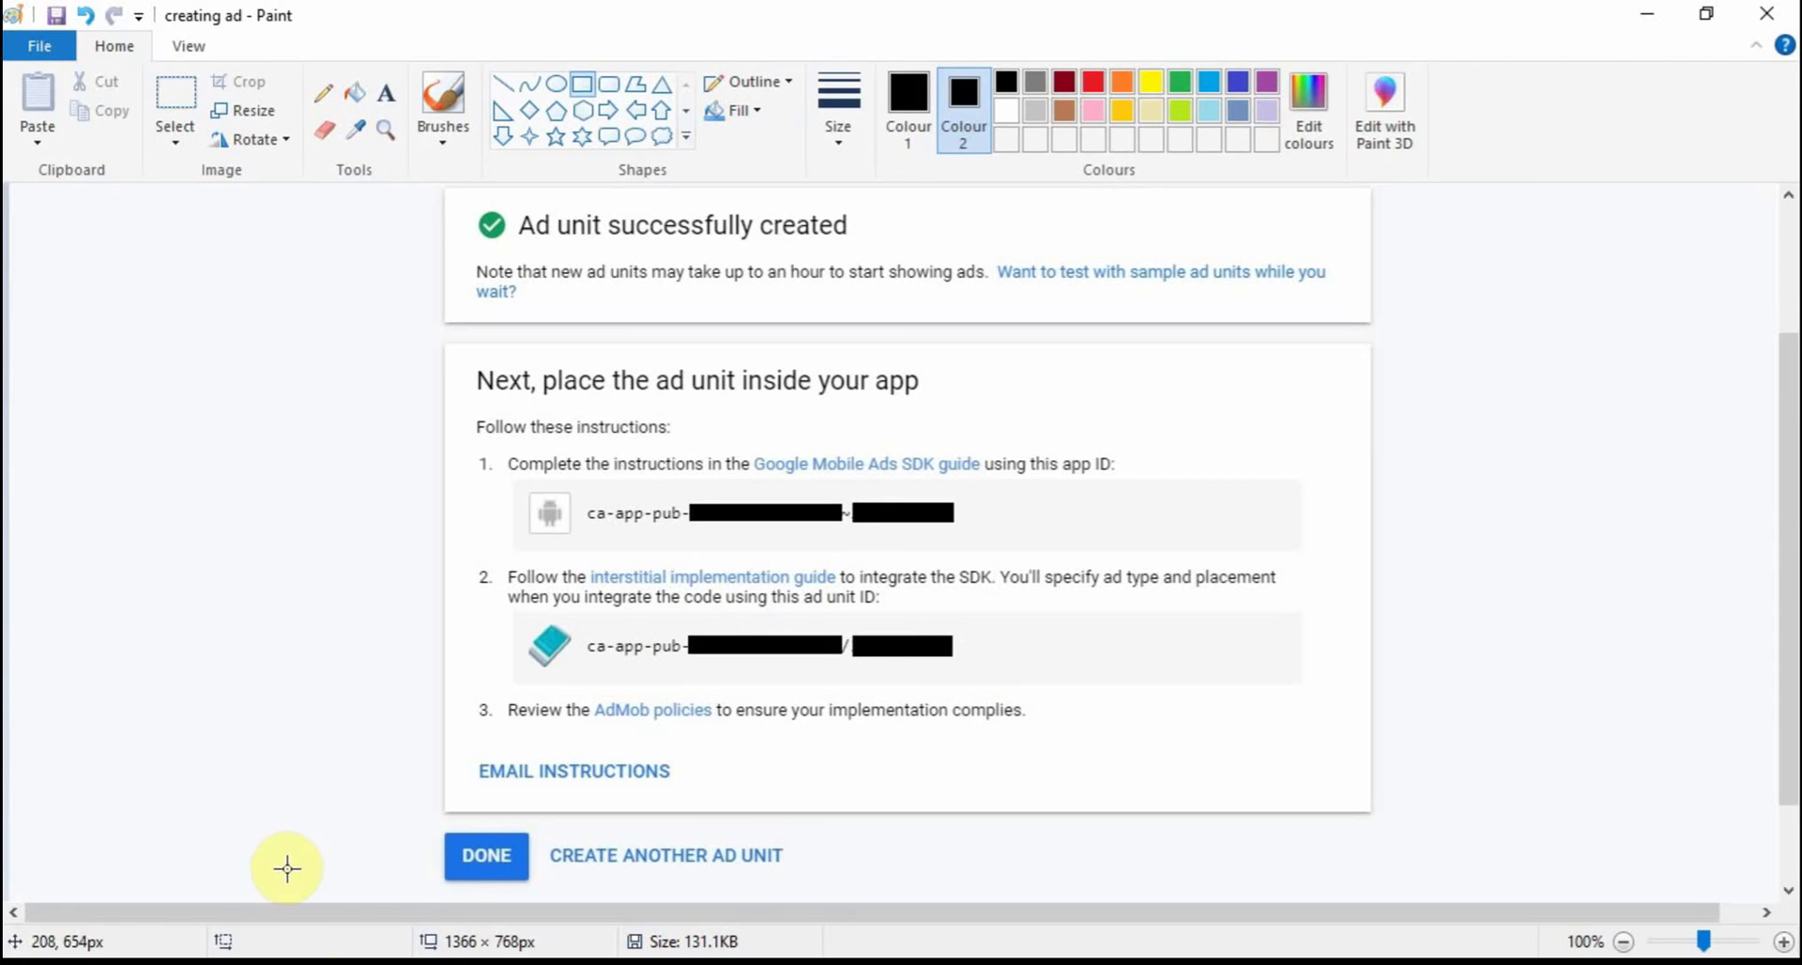
- Give the interstitial advert the quoted AdMob ad unit ID with Show set to false
key("alt+Tab")
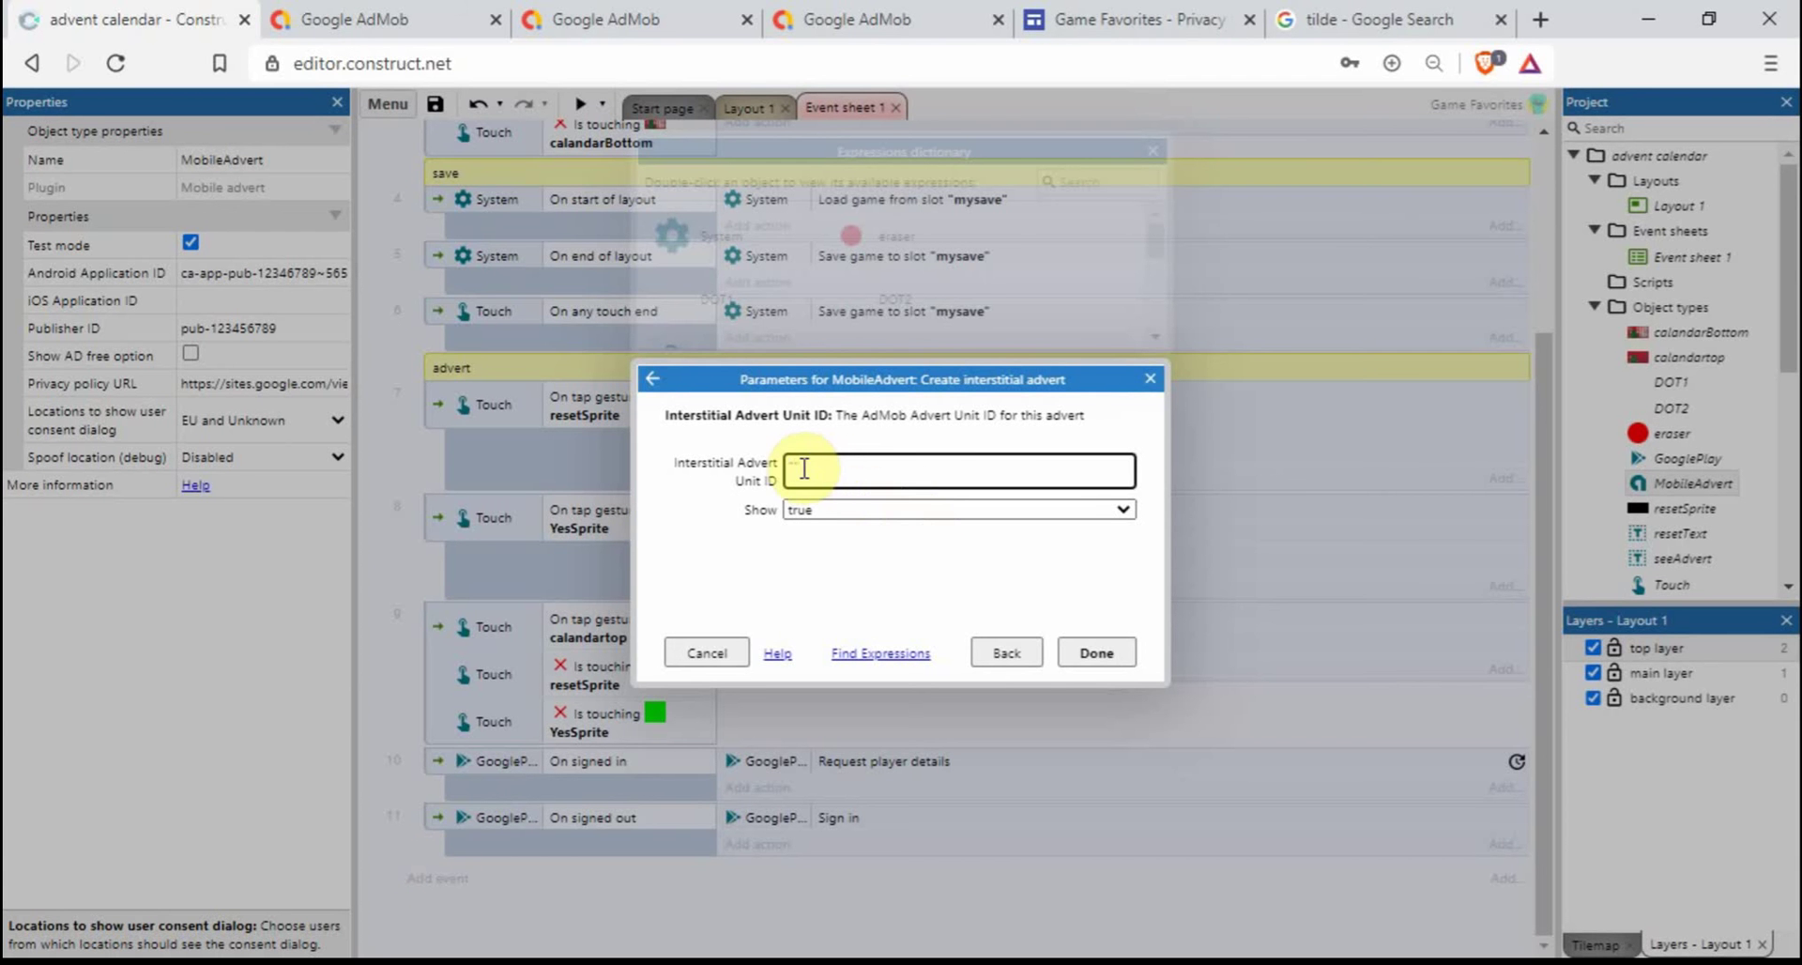
left_click(795, 469)
type("ca-app-pub-123456789/447126547")
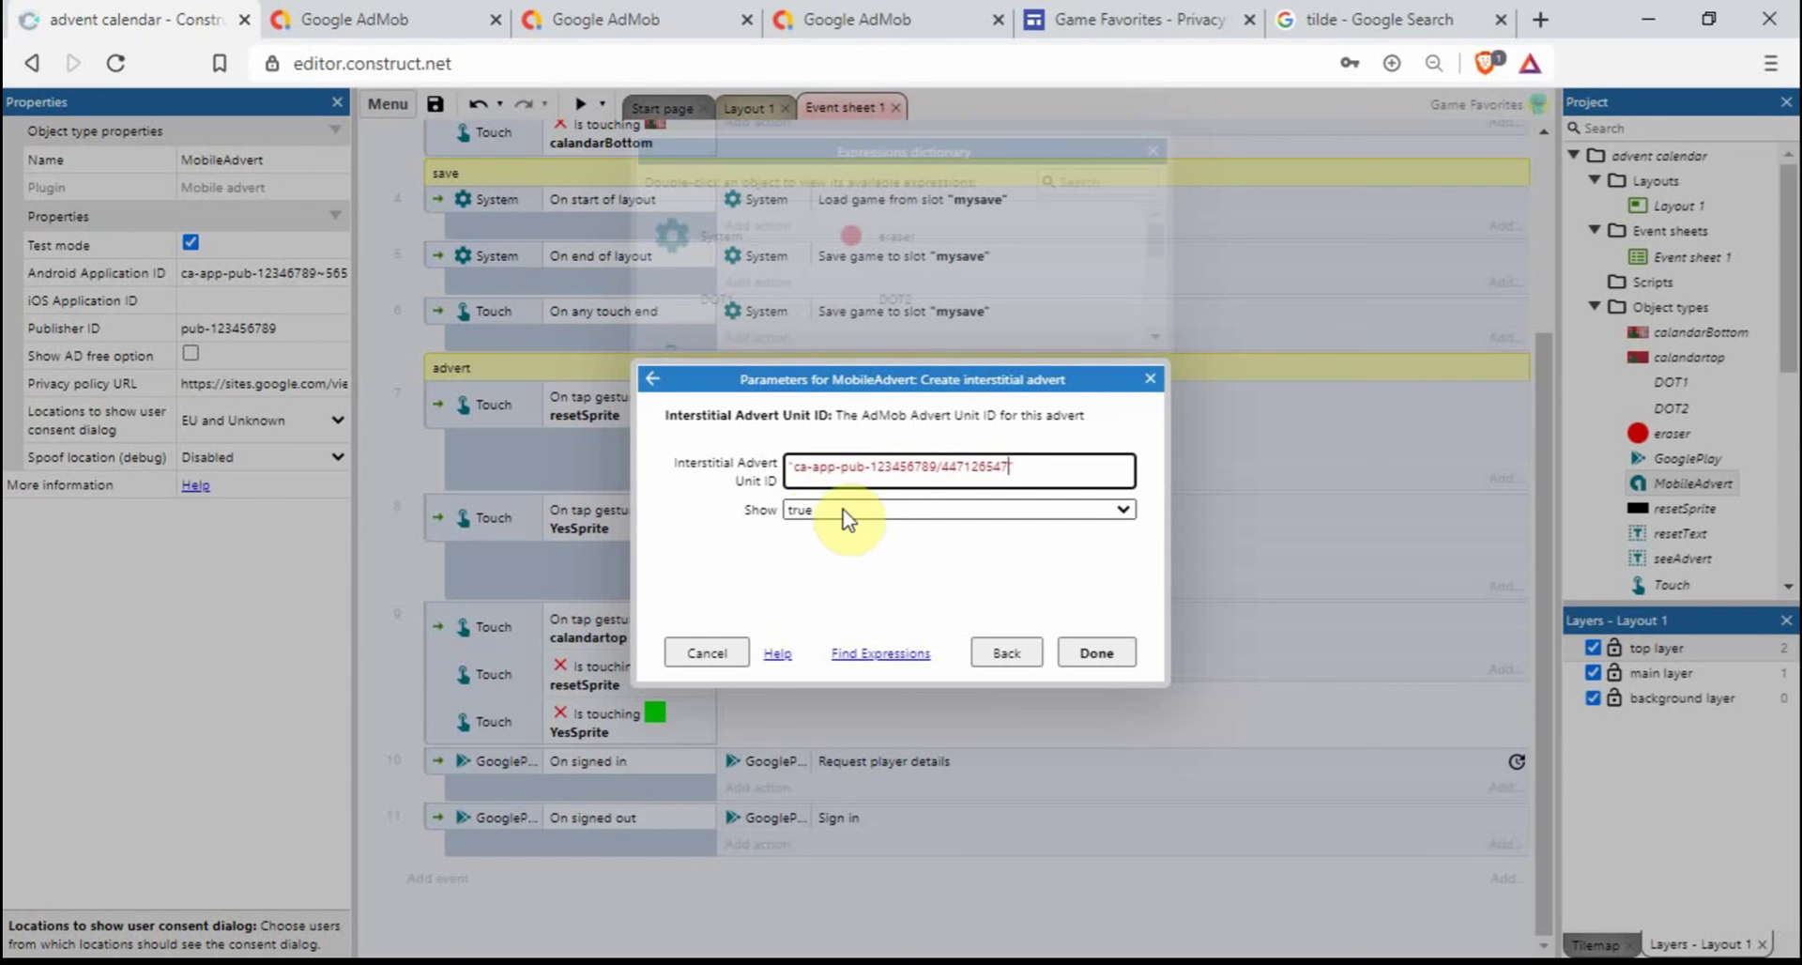
left_click(1127, 510)
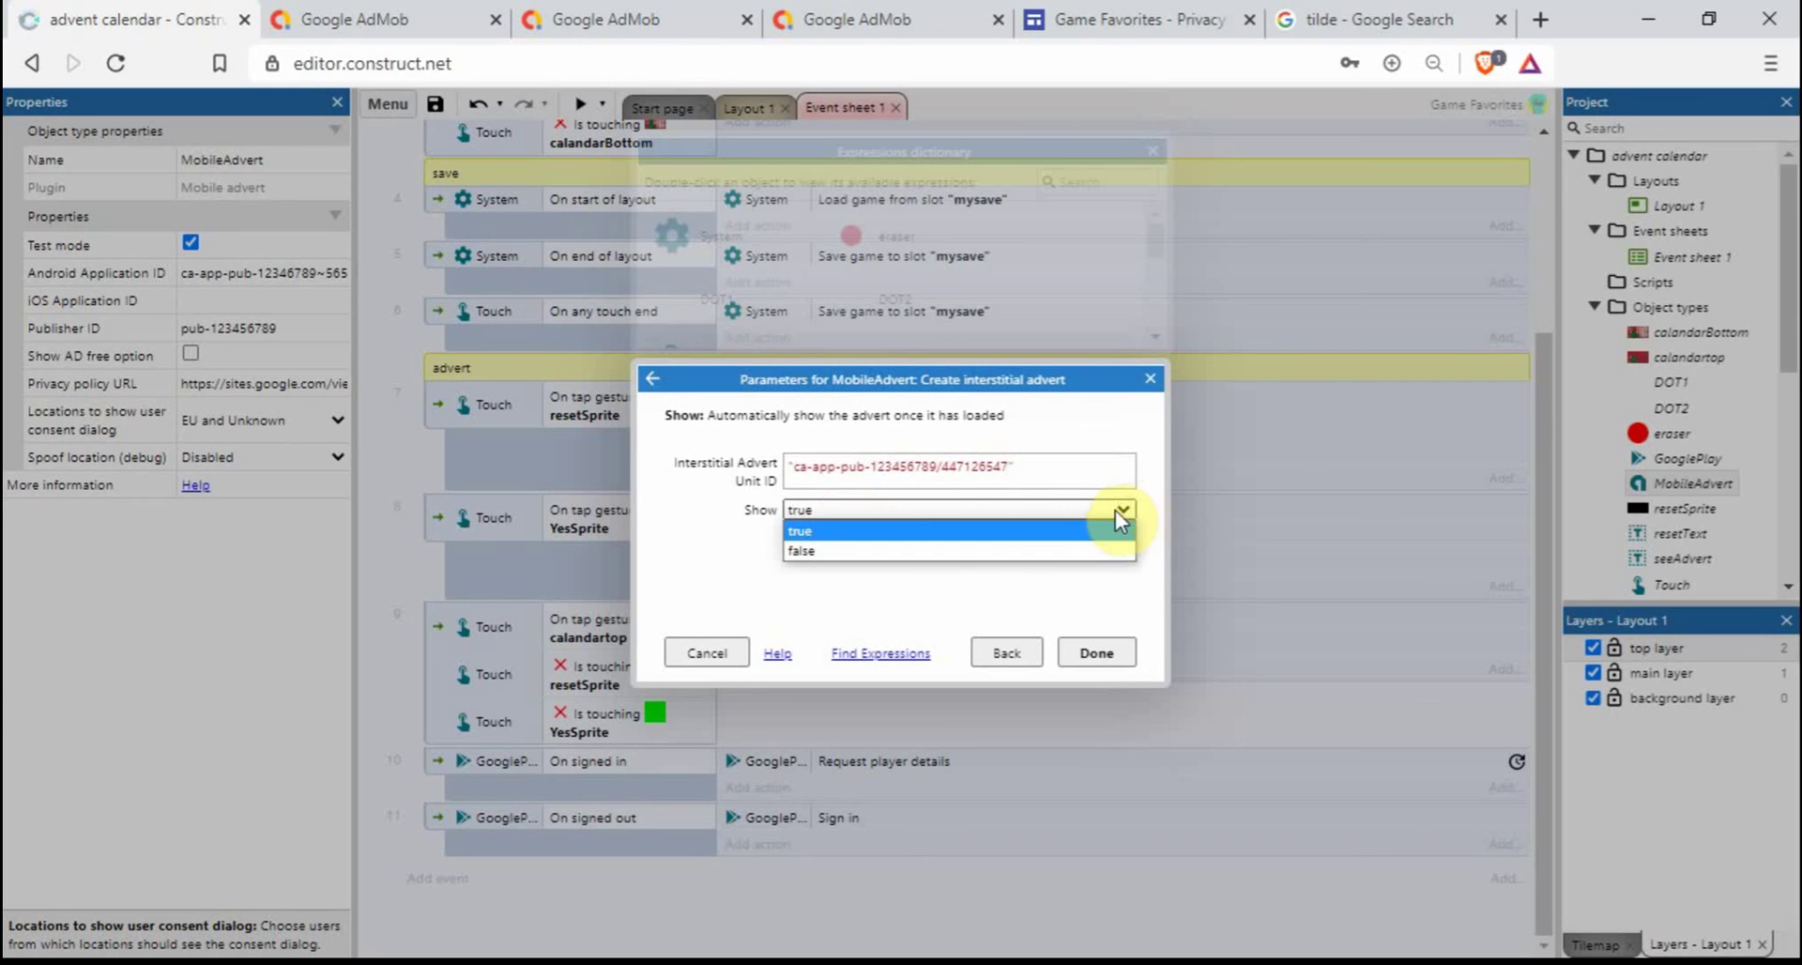
left_click(1021, 554)
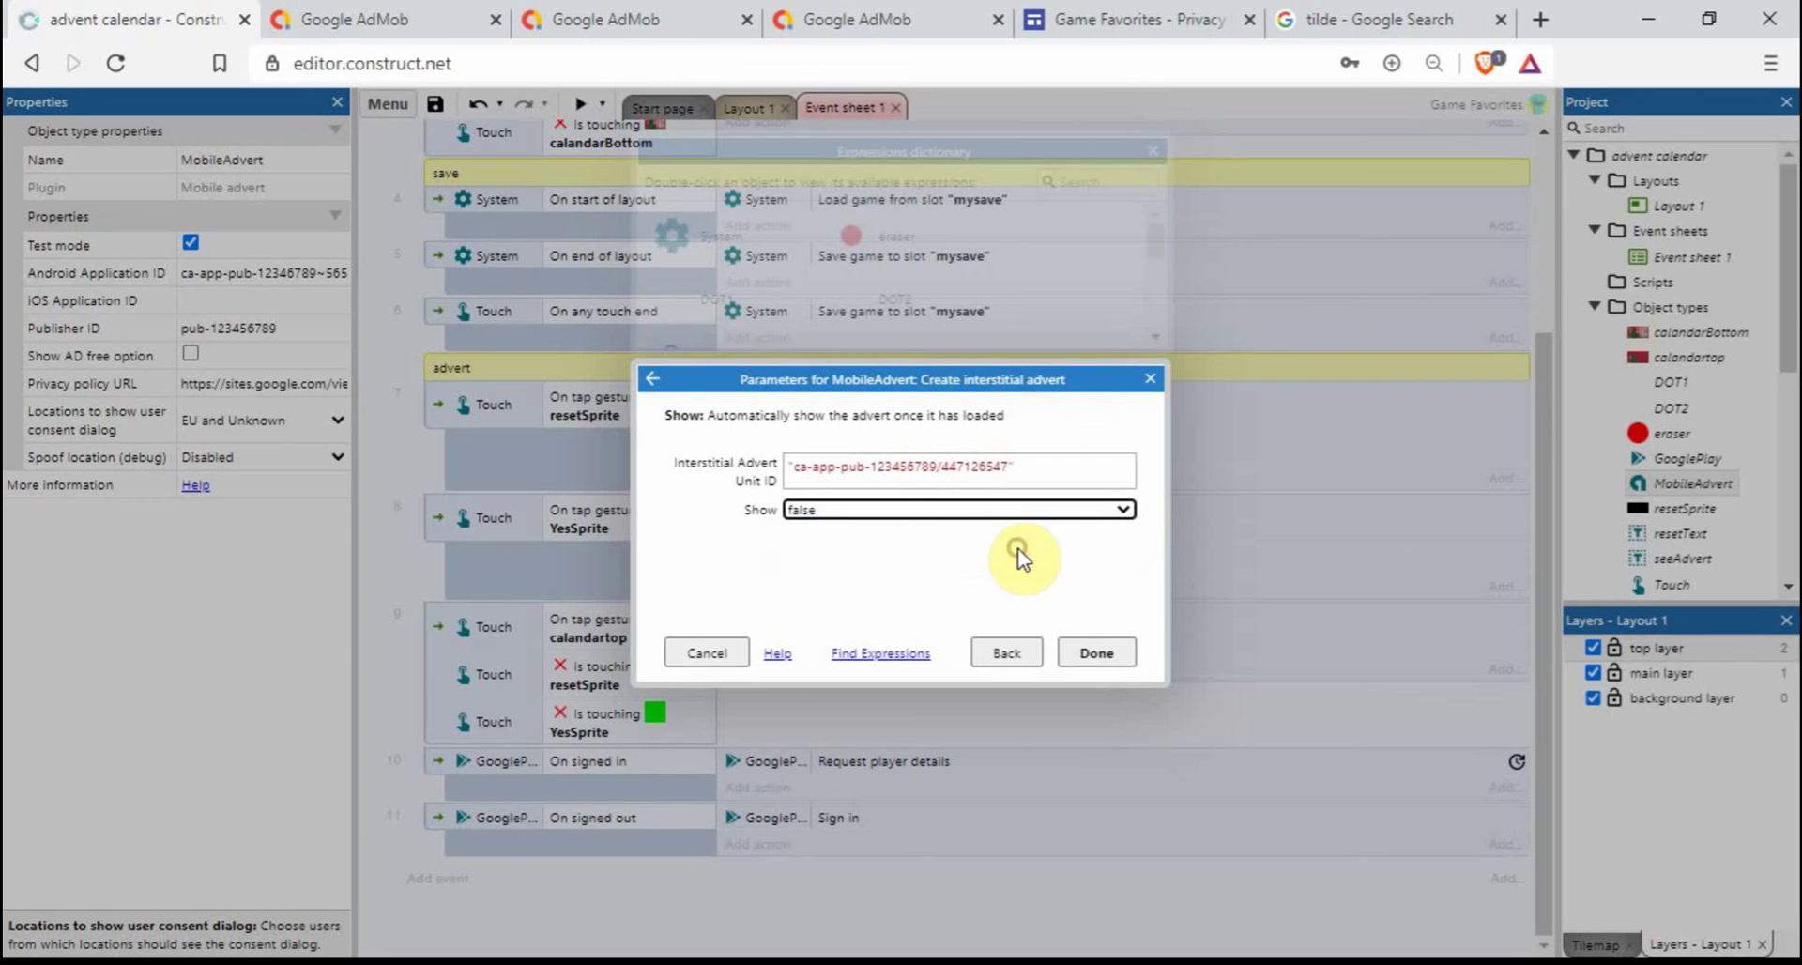
left_click(1098, 653)
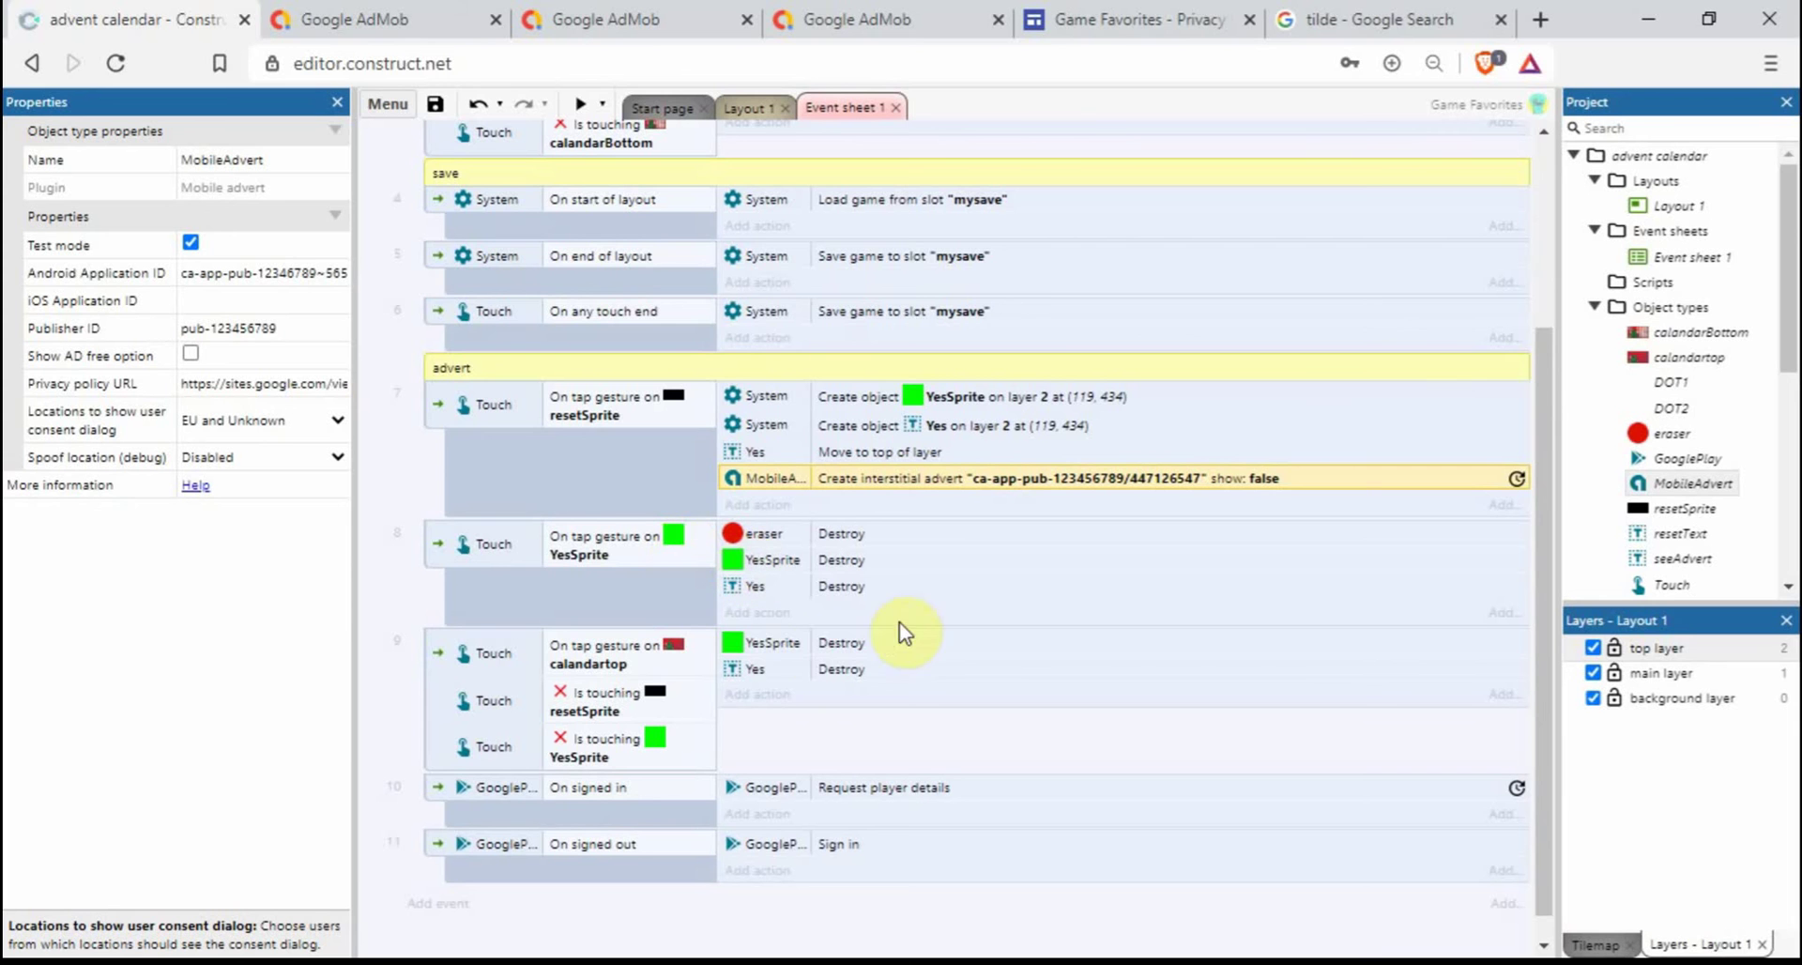
- Add MobileAdvert's Show interstitial advert action to event 8, the YesSprite tap
left_click(762, 613)
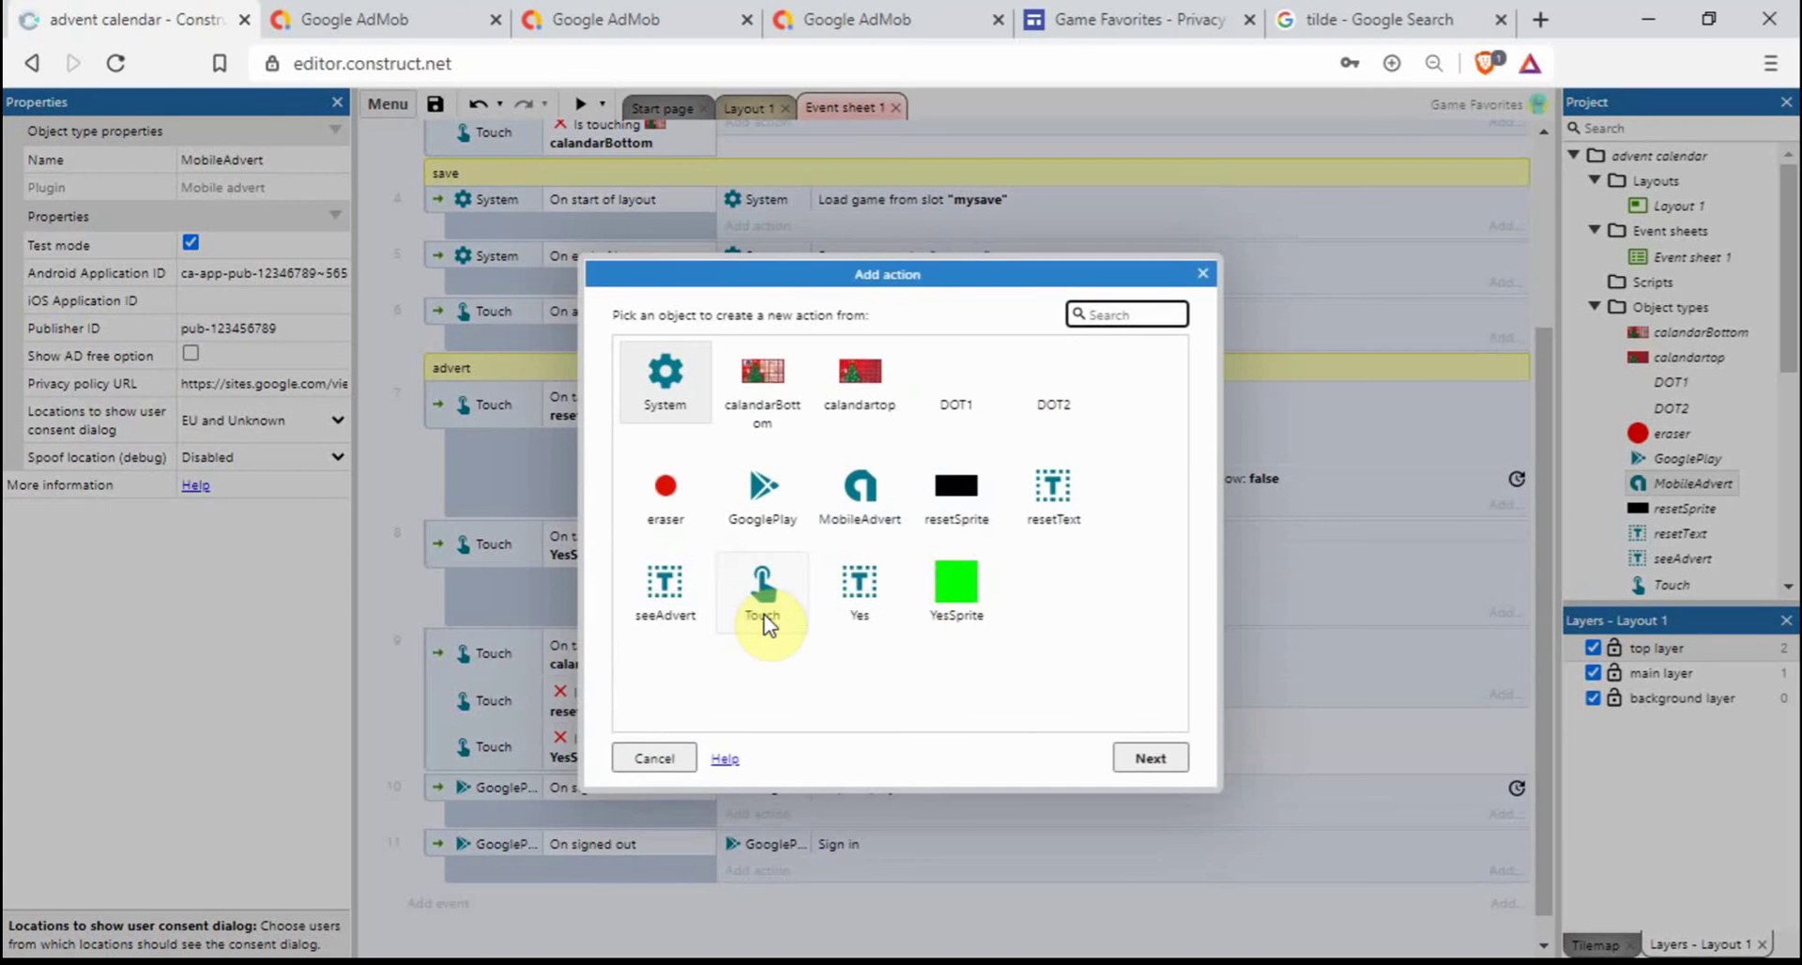
left_click(860, 498)
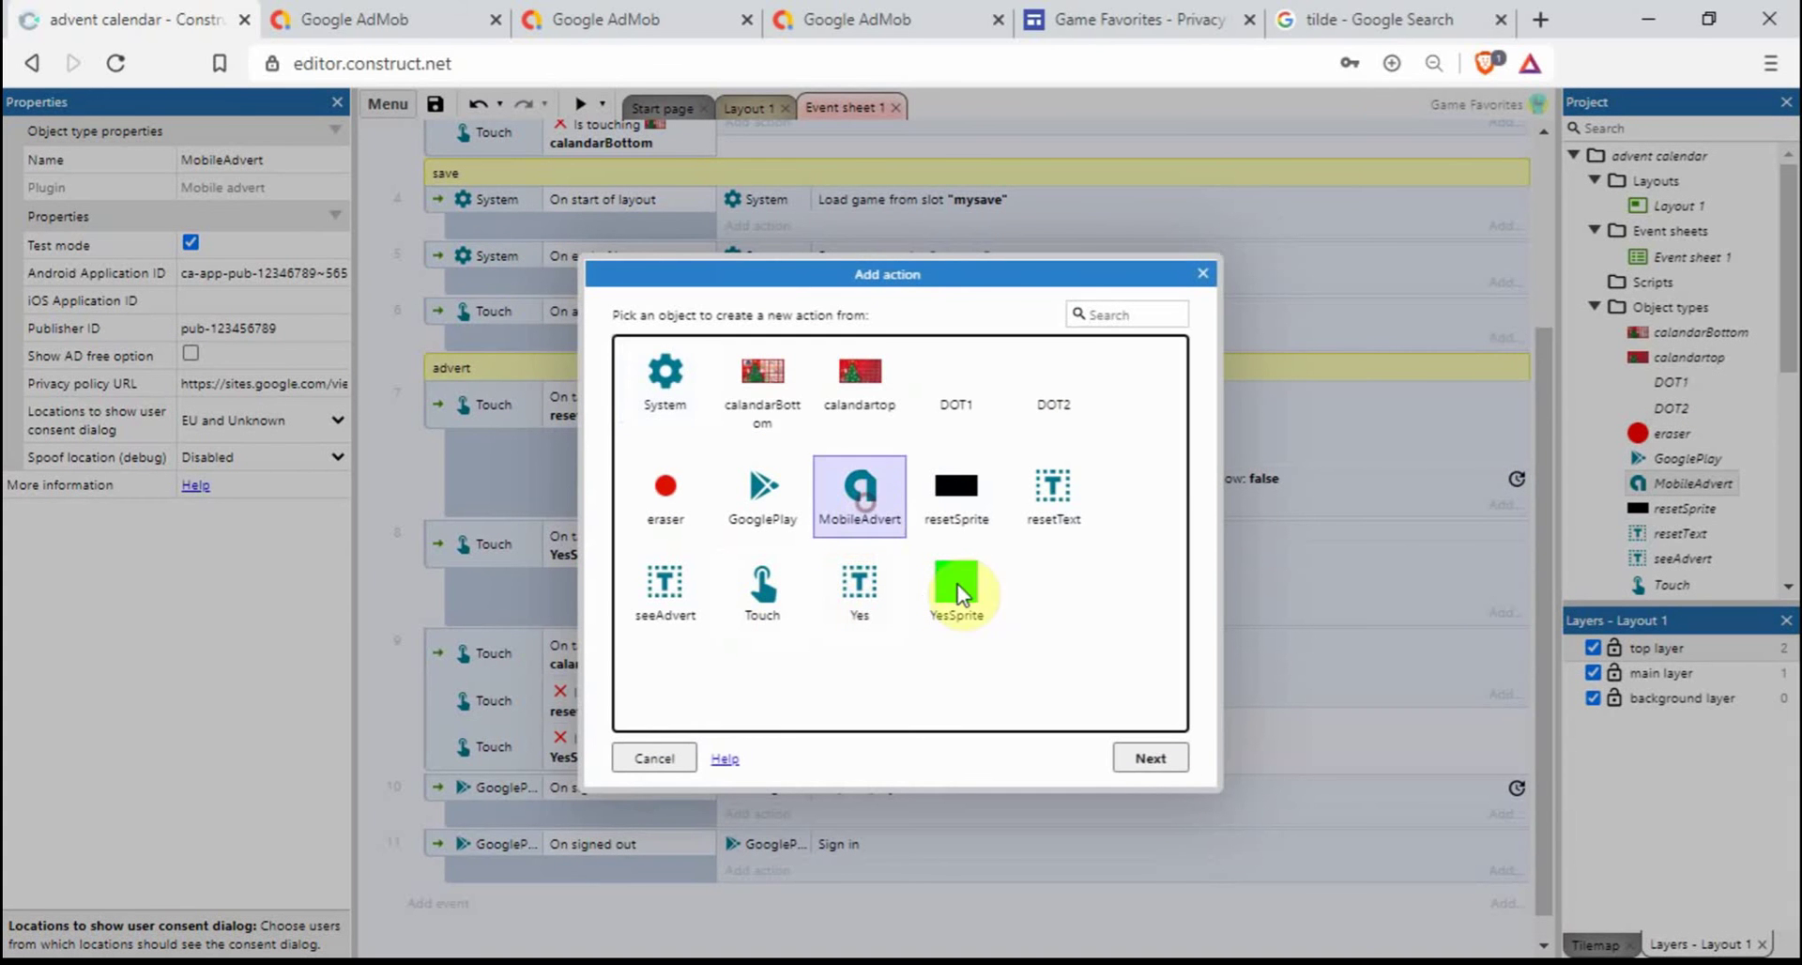
left_click(1145, 751)
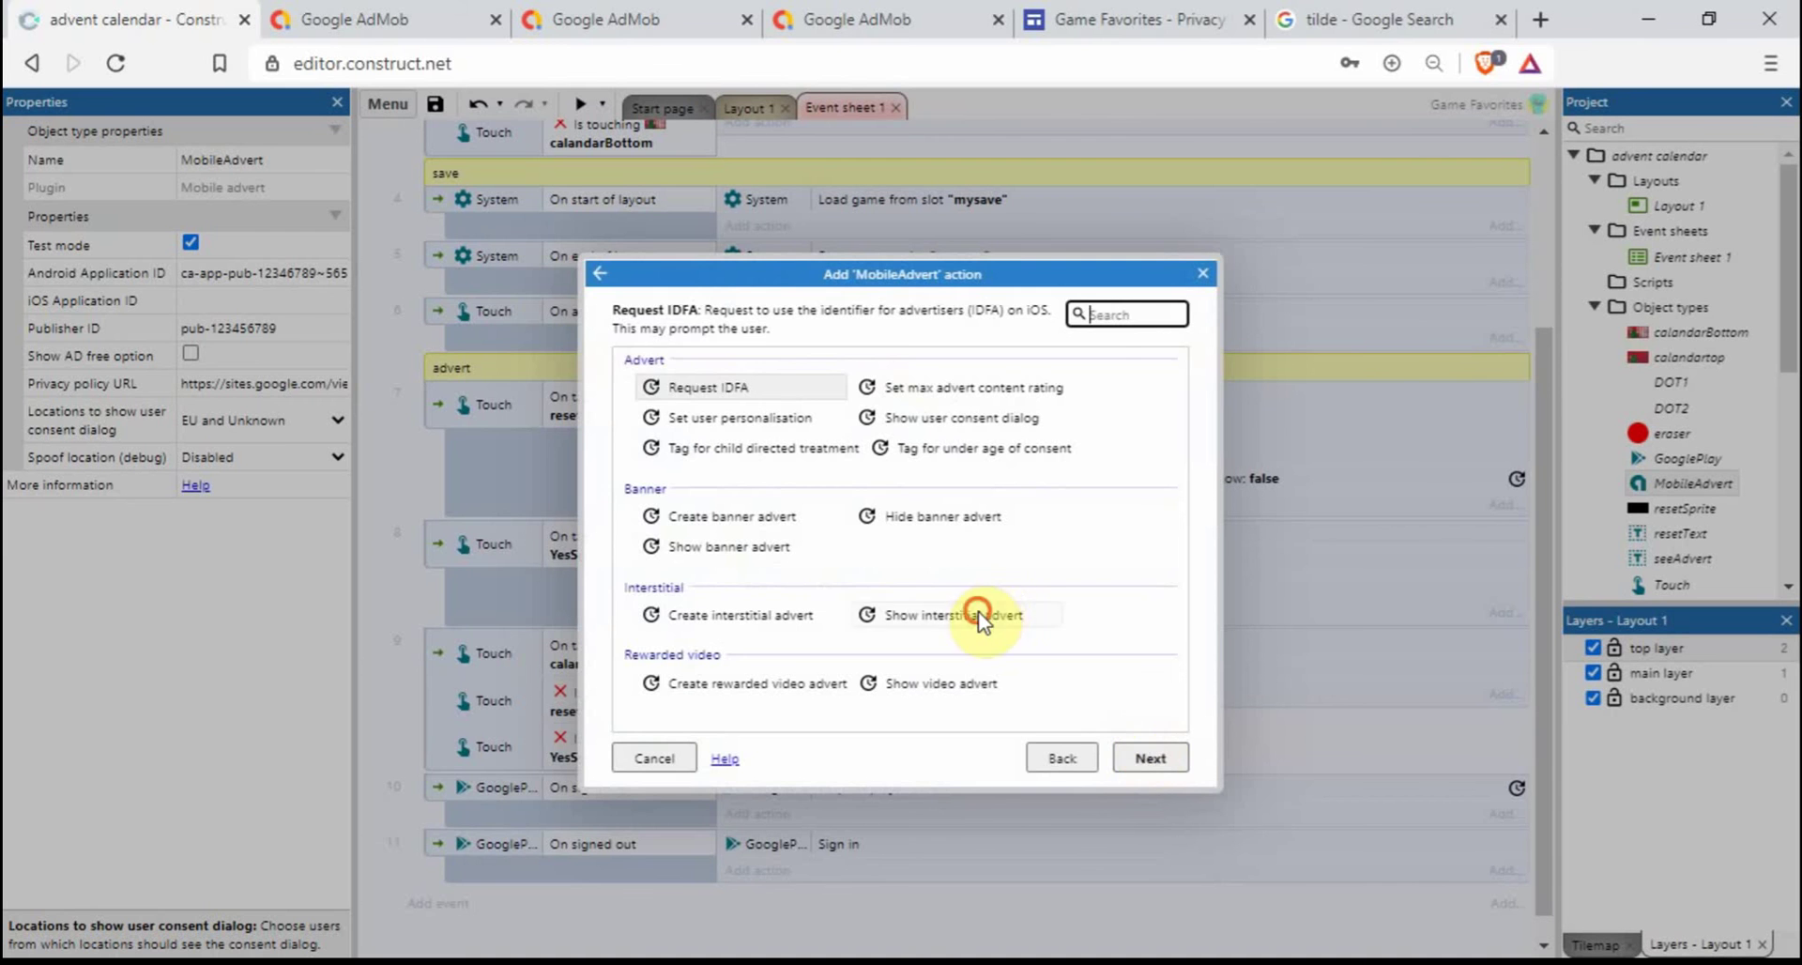
left_click(977, 615)
left_click(1151, 762)
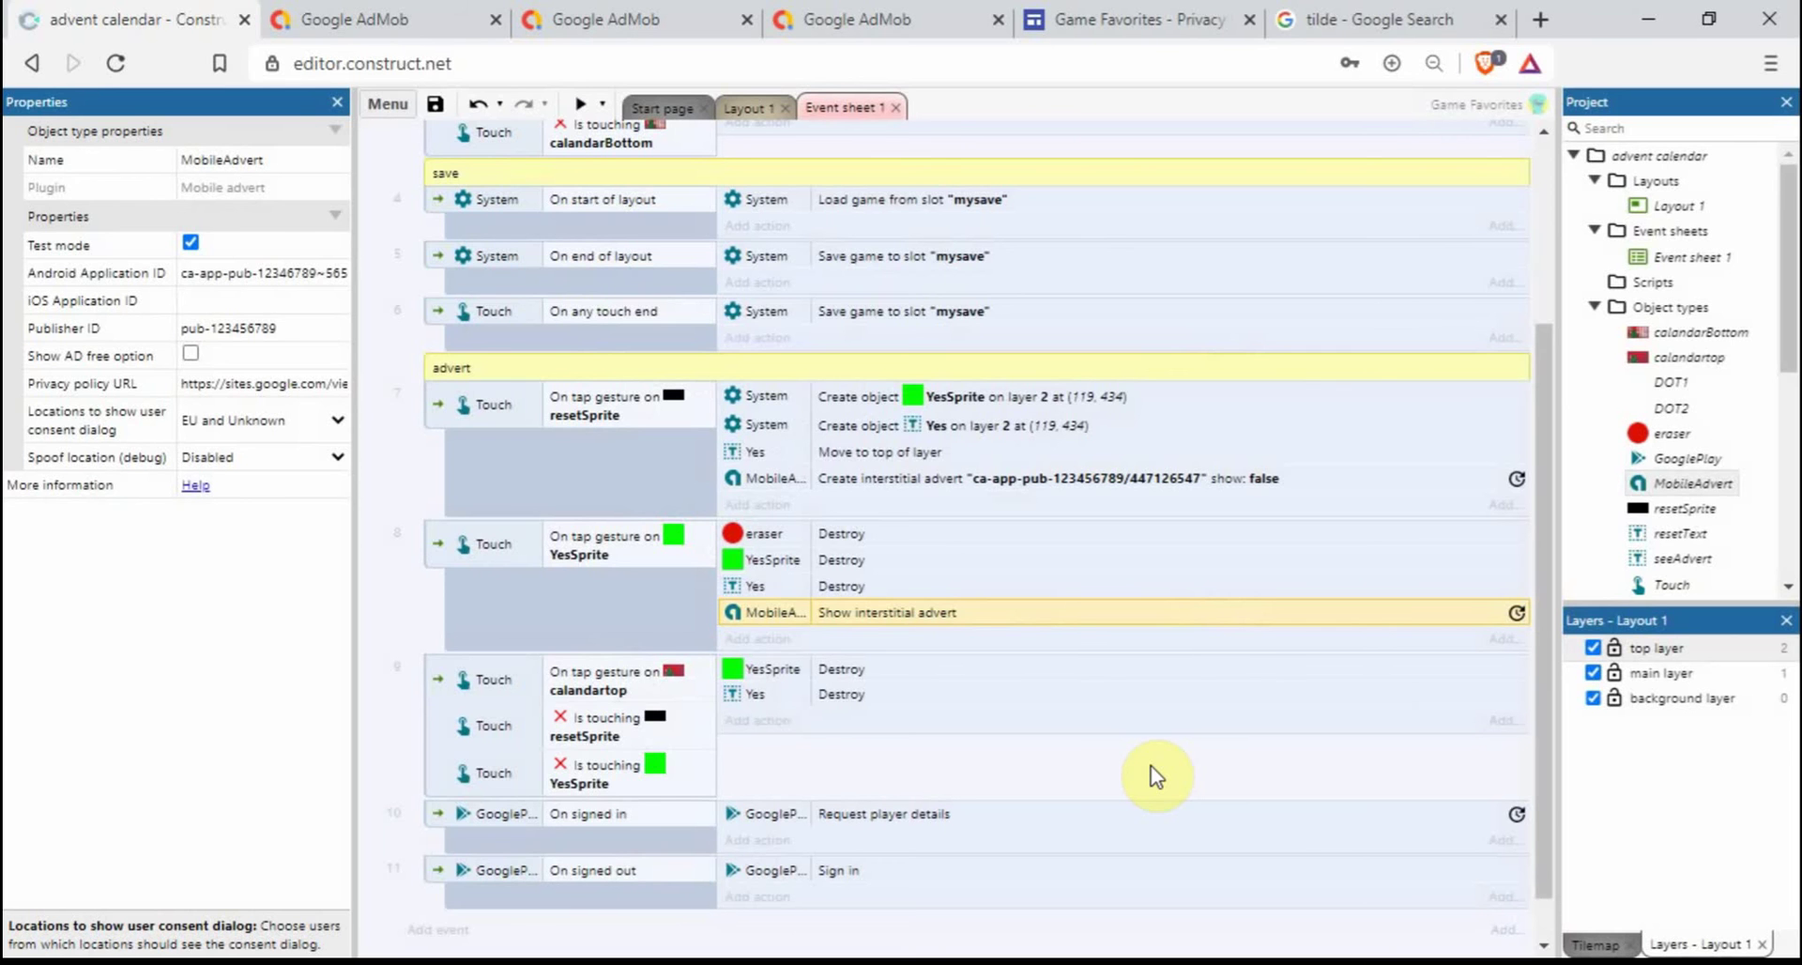
left_click(410, 359)
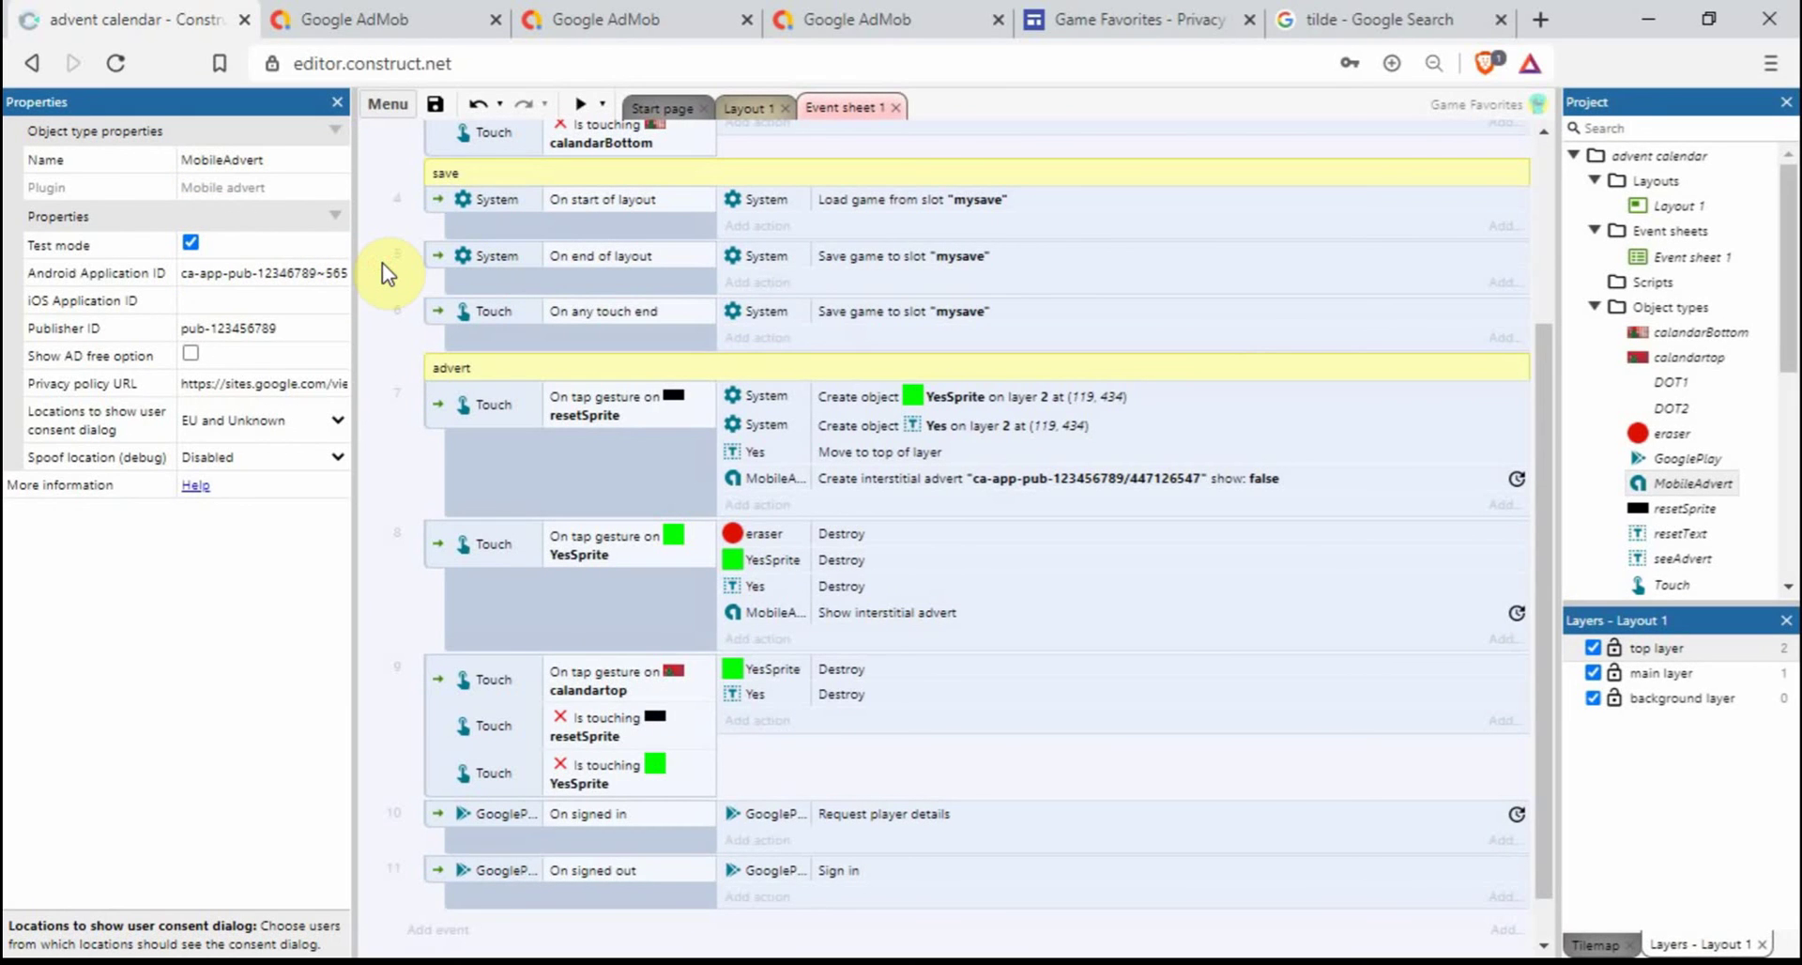
- Uncheck MobileAdvert's Test mode, then glance at the Project menu's Export option and close the menu
left_click(191, 242)
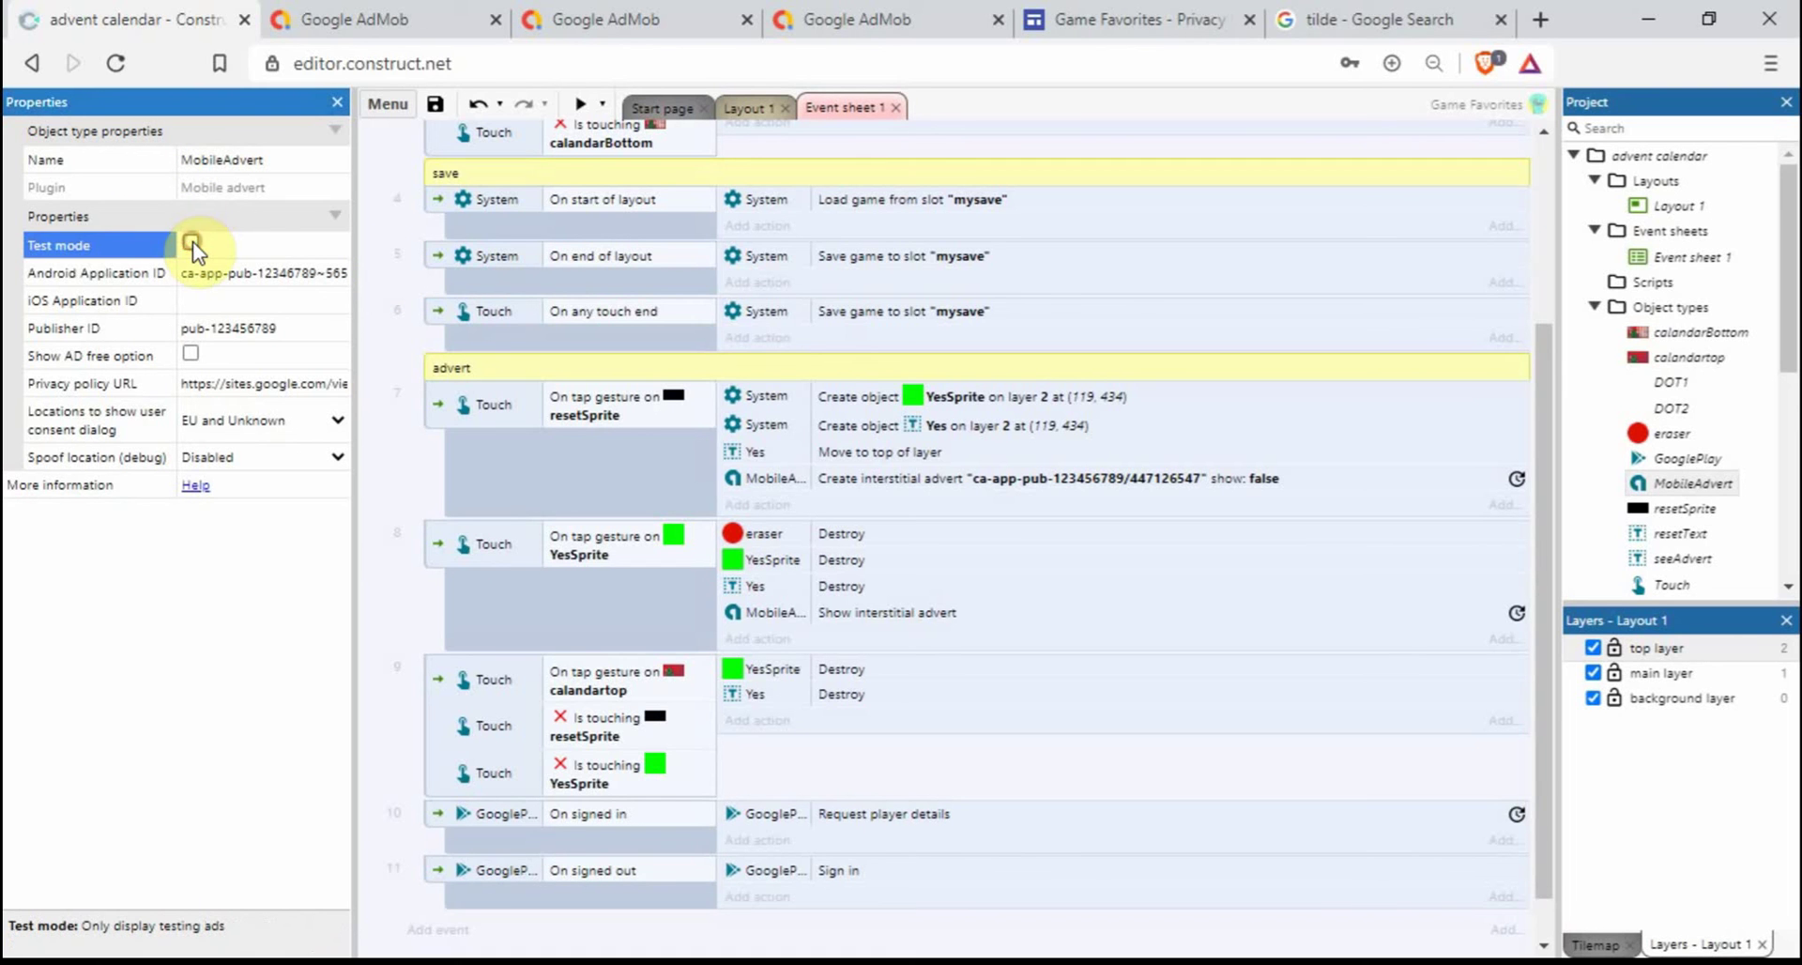
left_click(396, 467)
left_click(386, 104)
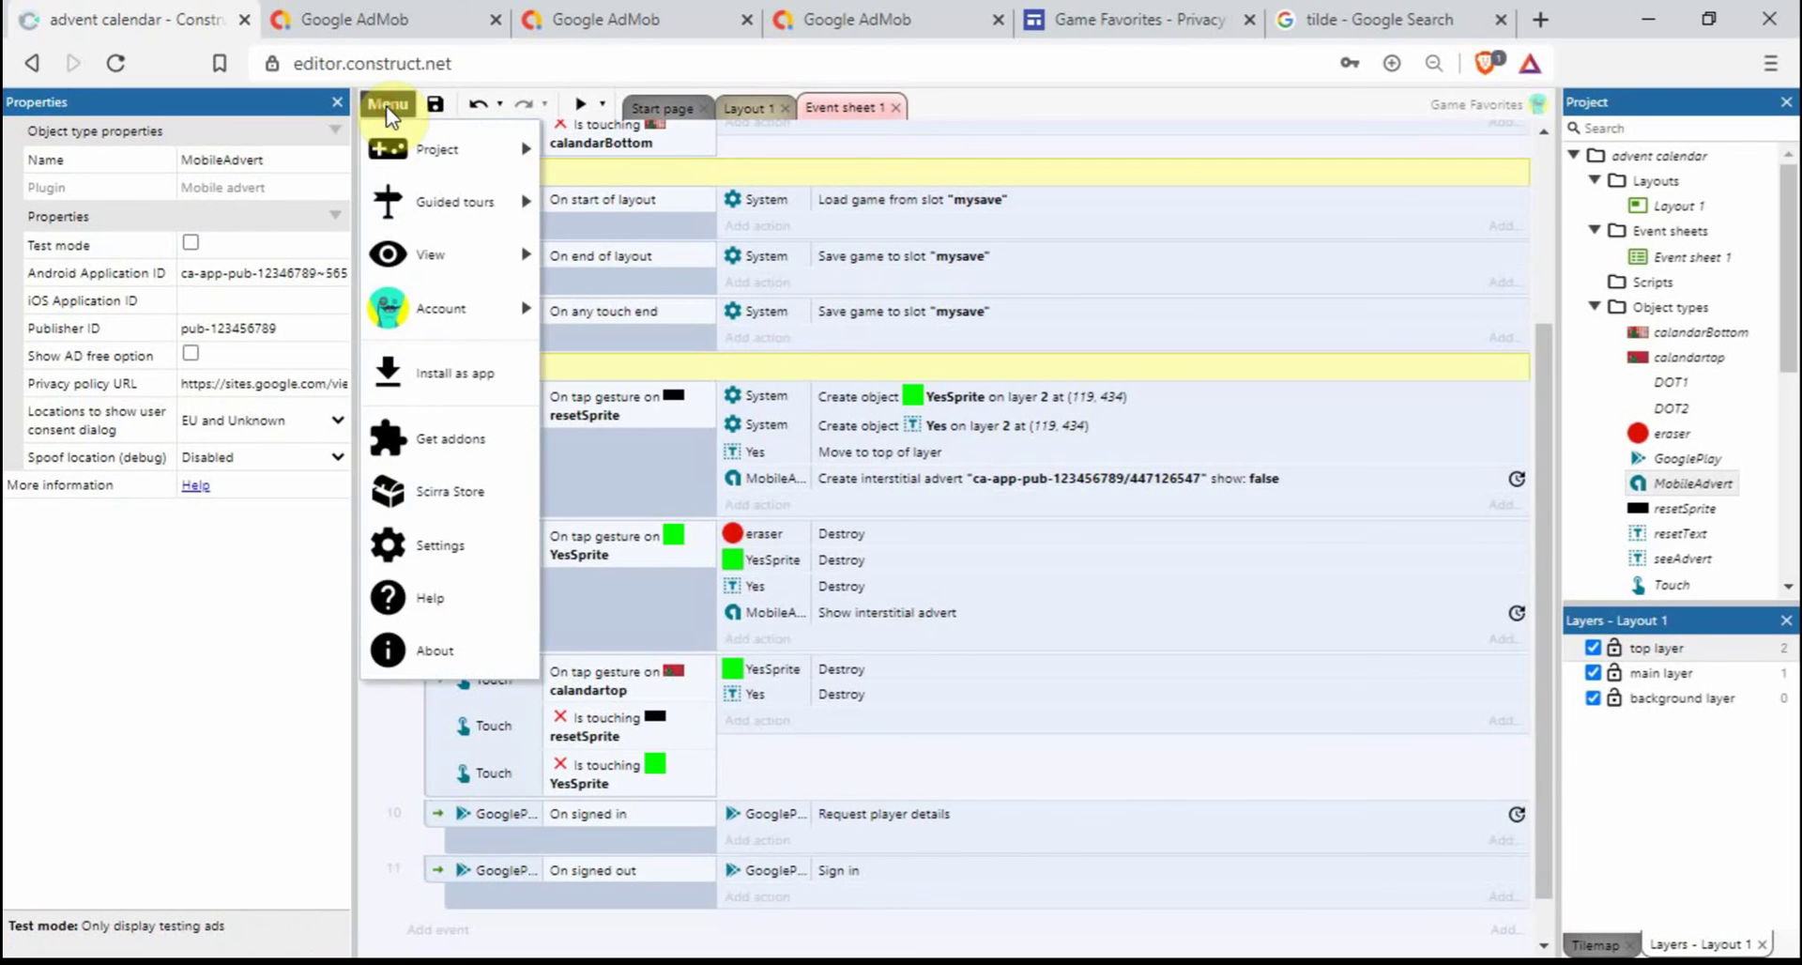
mouse_move(413, 141)
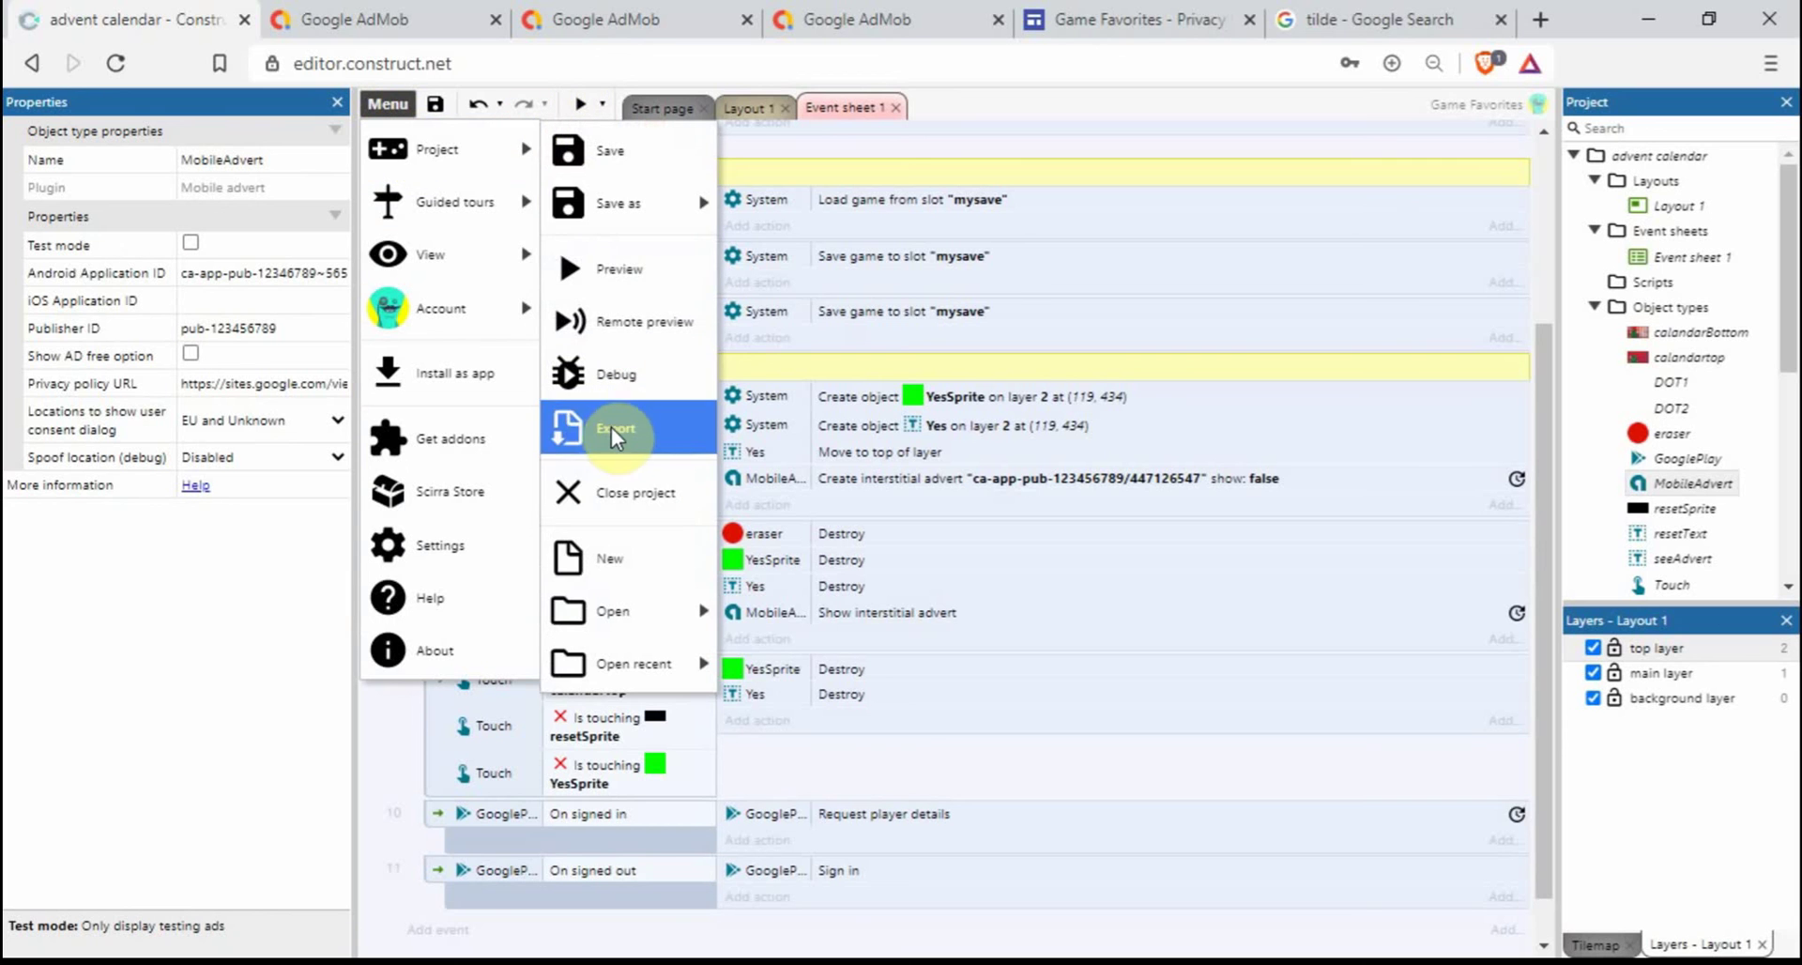
left_click(394, 742)
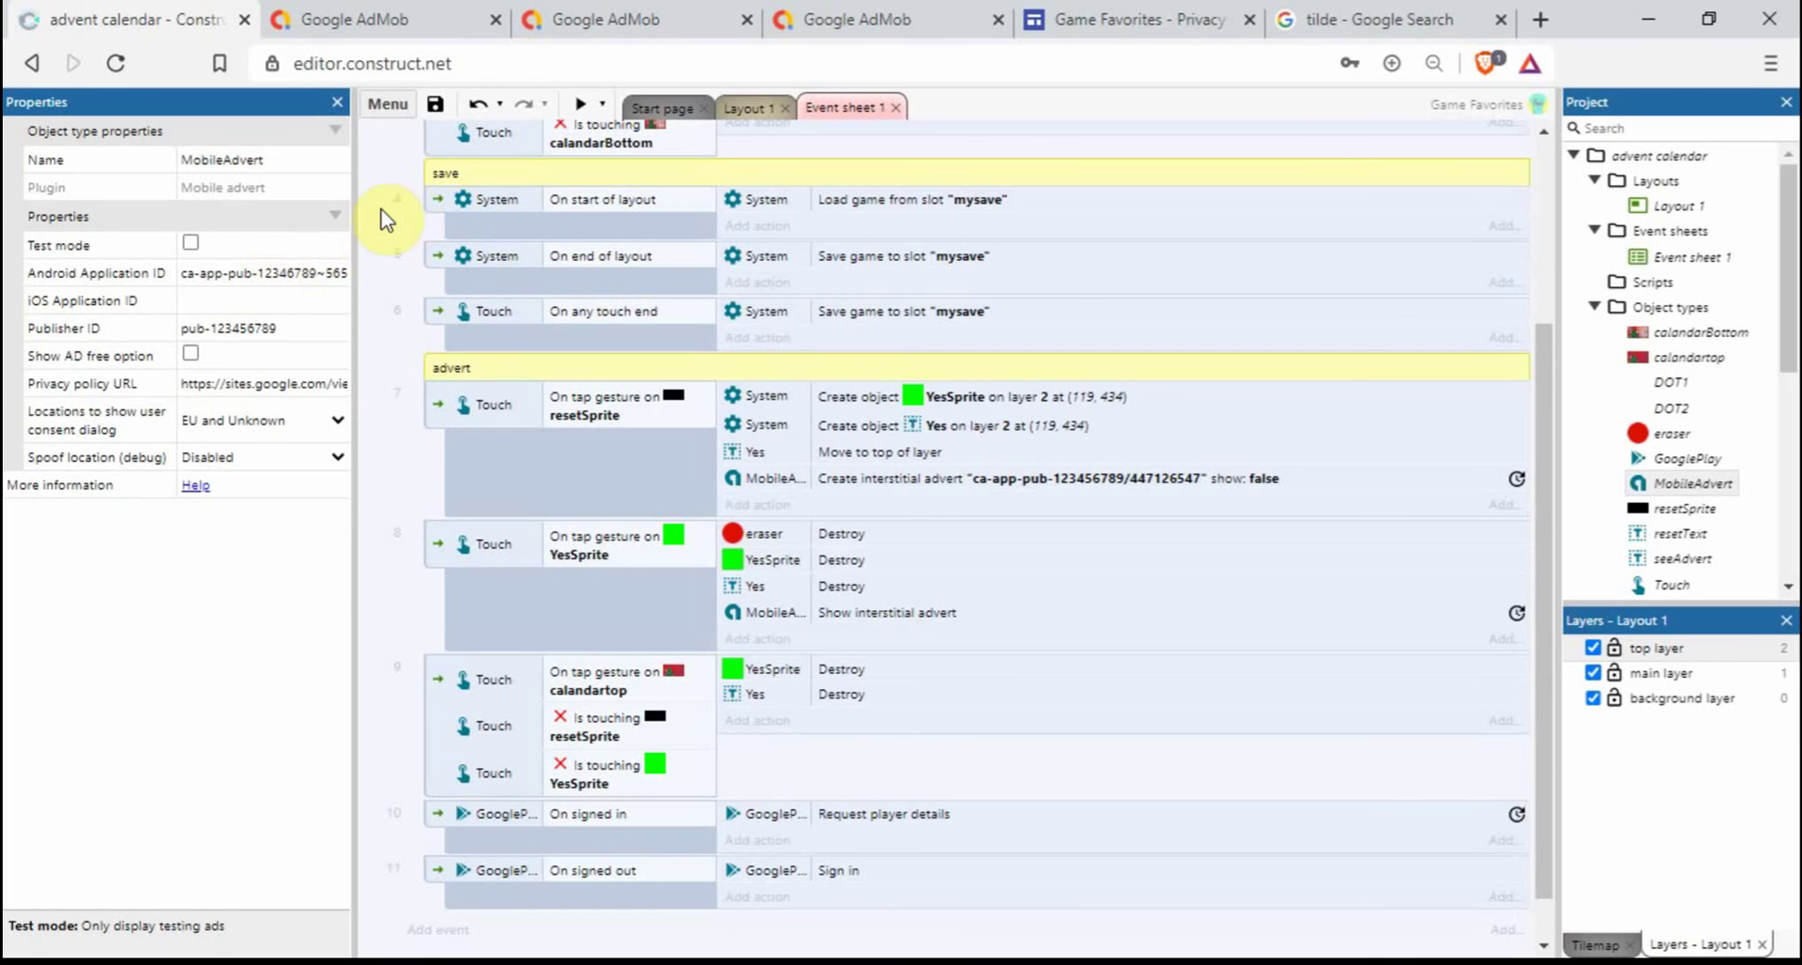
left_click(192, 243)
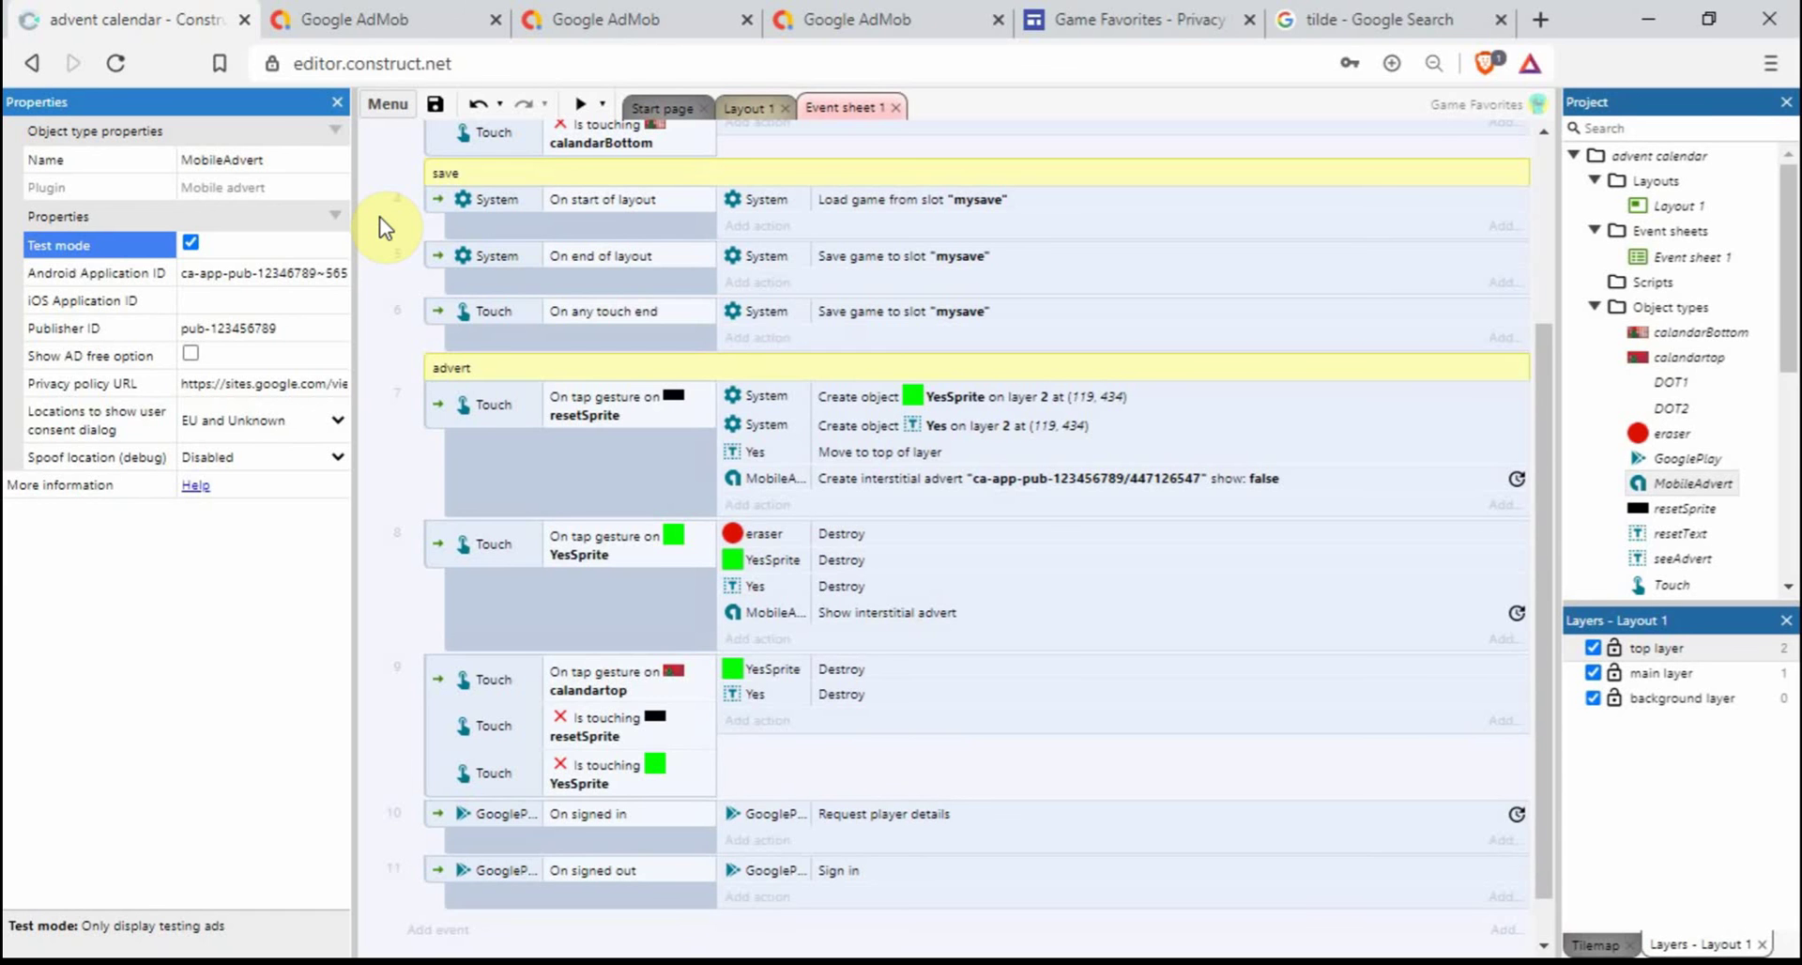
left_click(192, 244)
- In Google AdMob, open the Advent Calendar app's overview from the Apps list
left_click(398, 20)
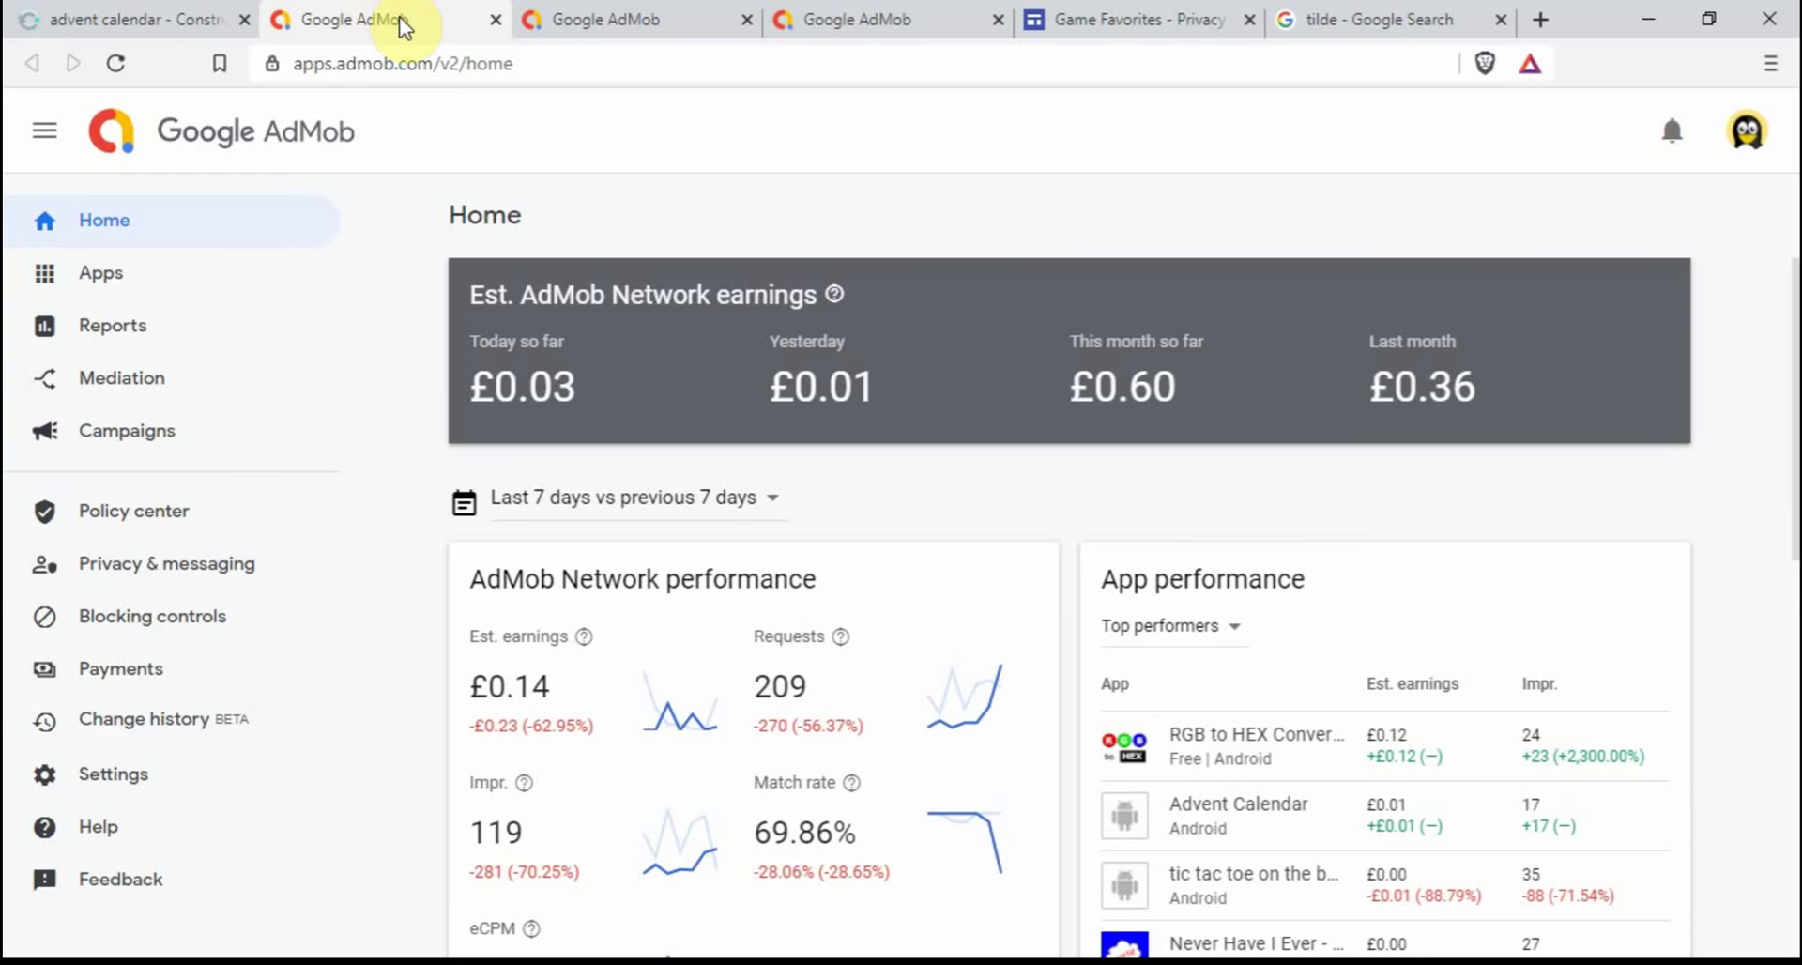
mouse_move(716, 962)
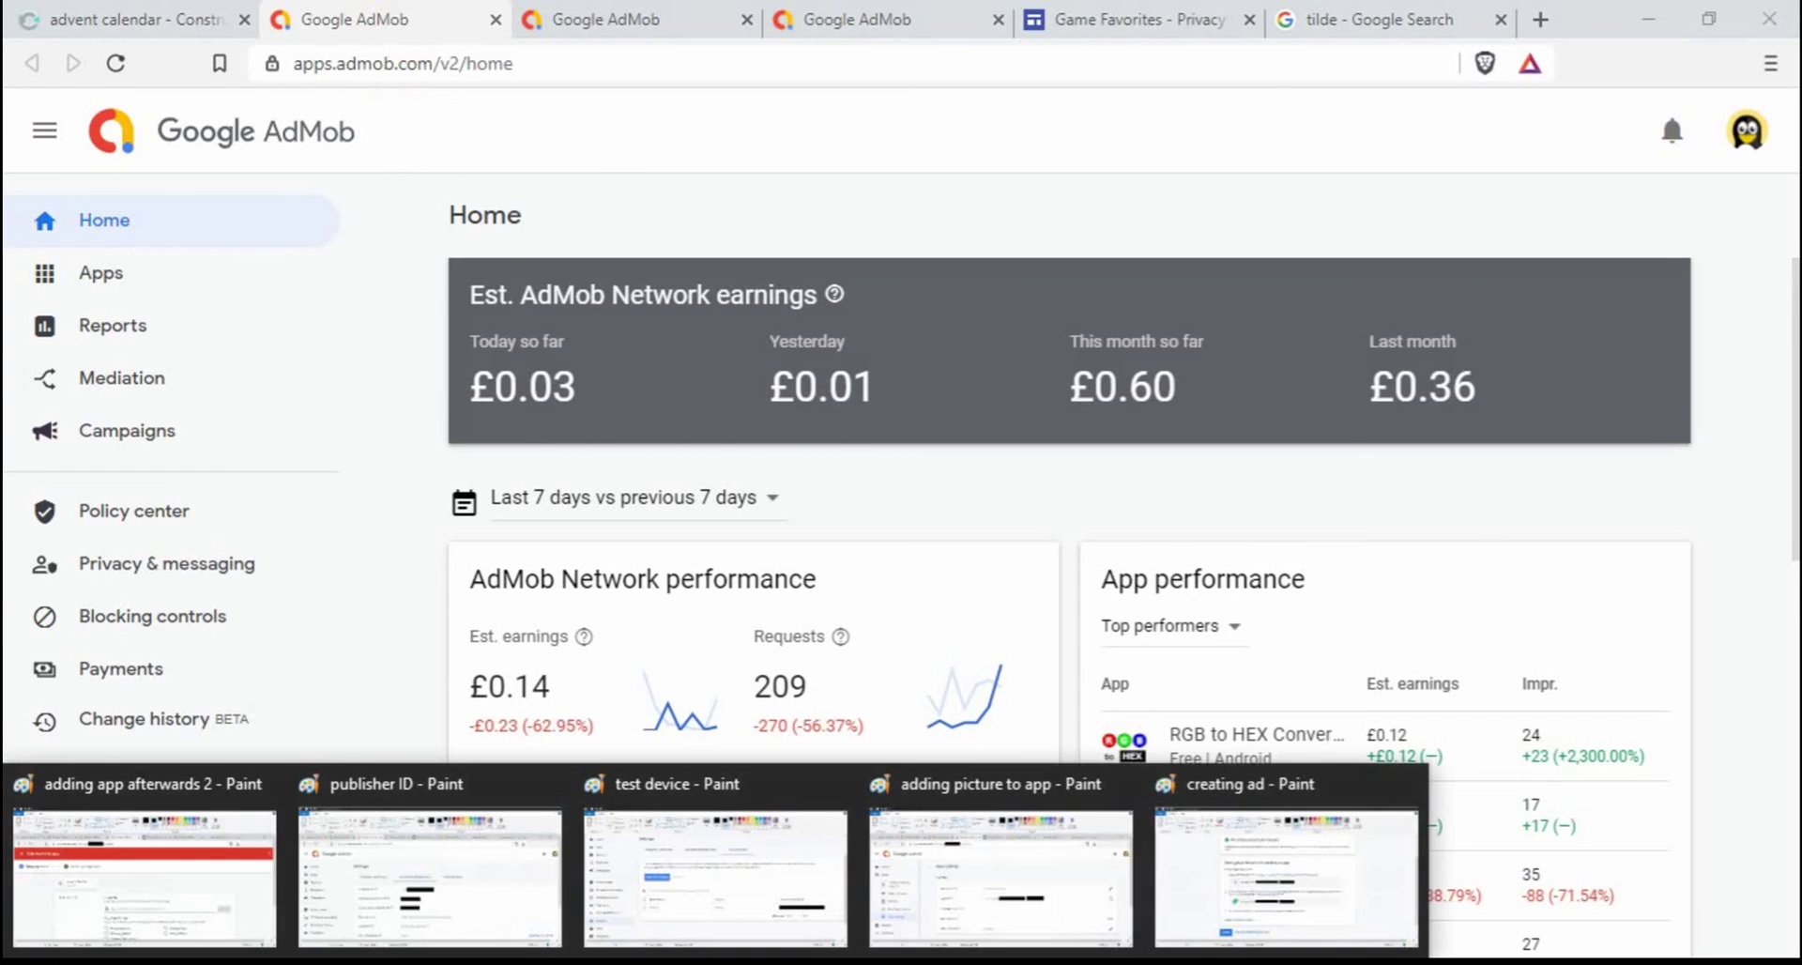
mouse_move(159, 875)
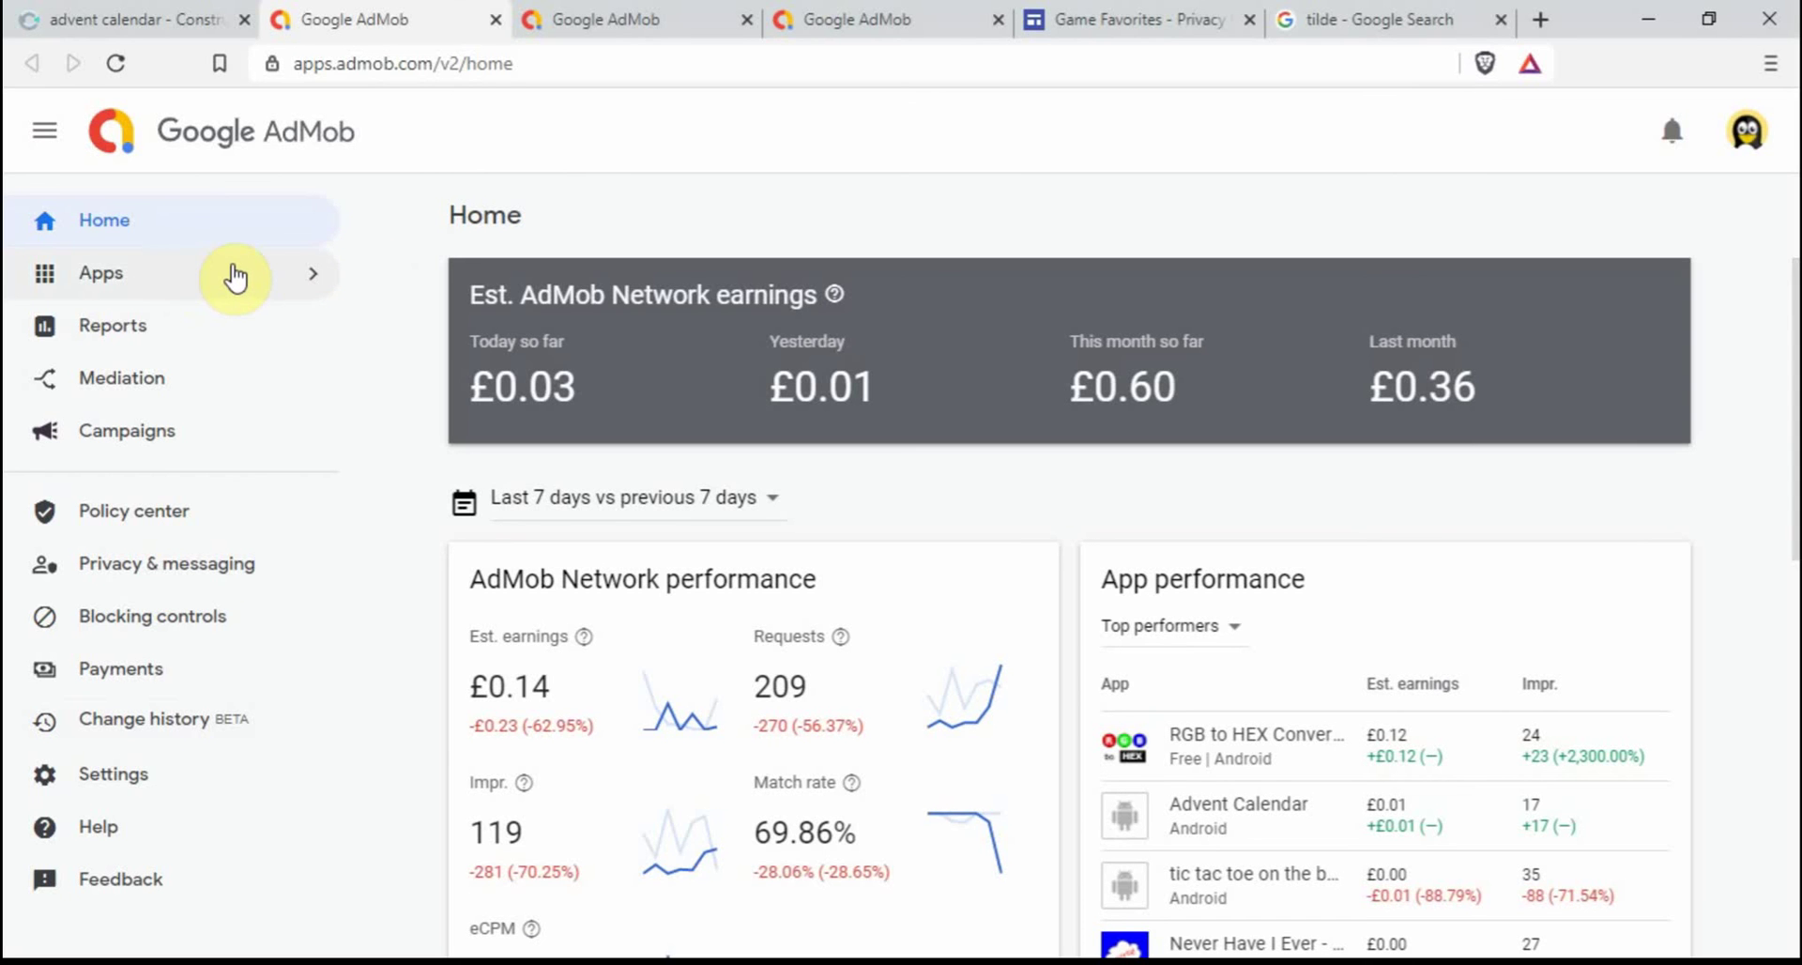
left_click(252, 286)
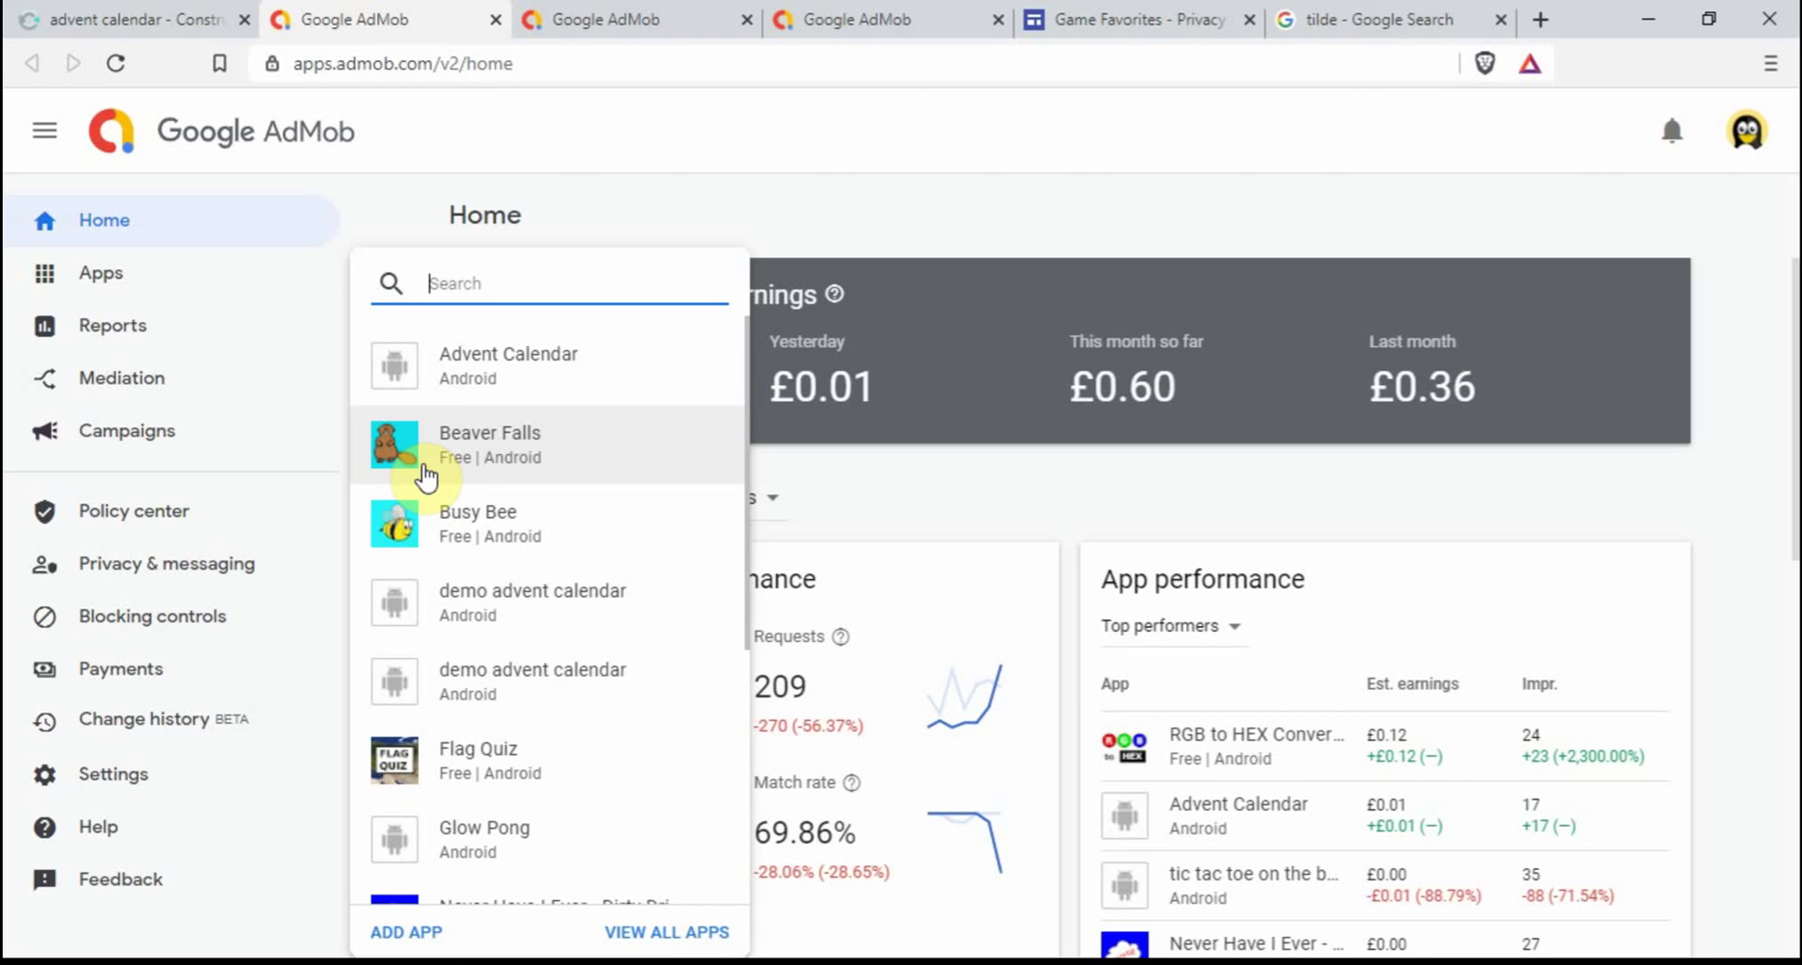
left_click(502, 360)
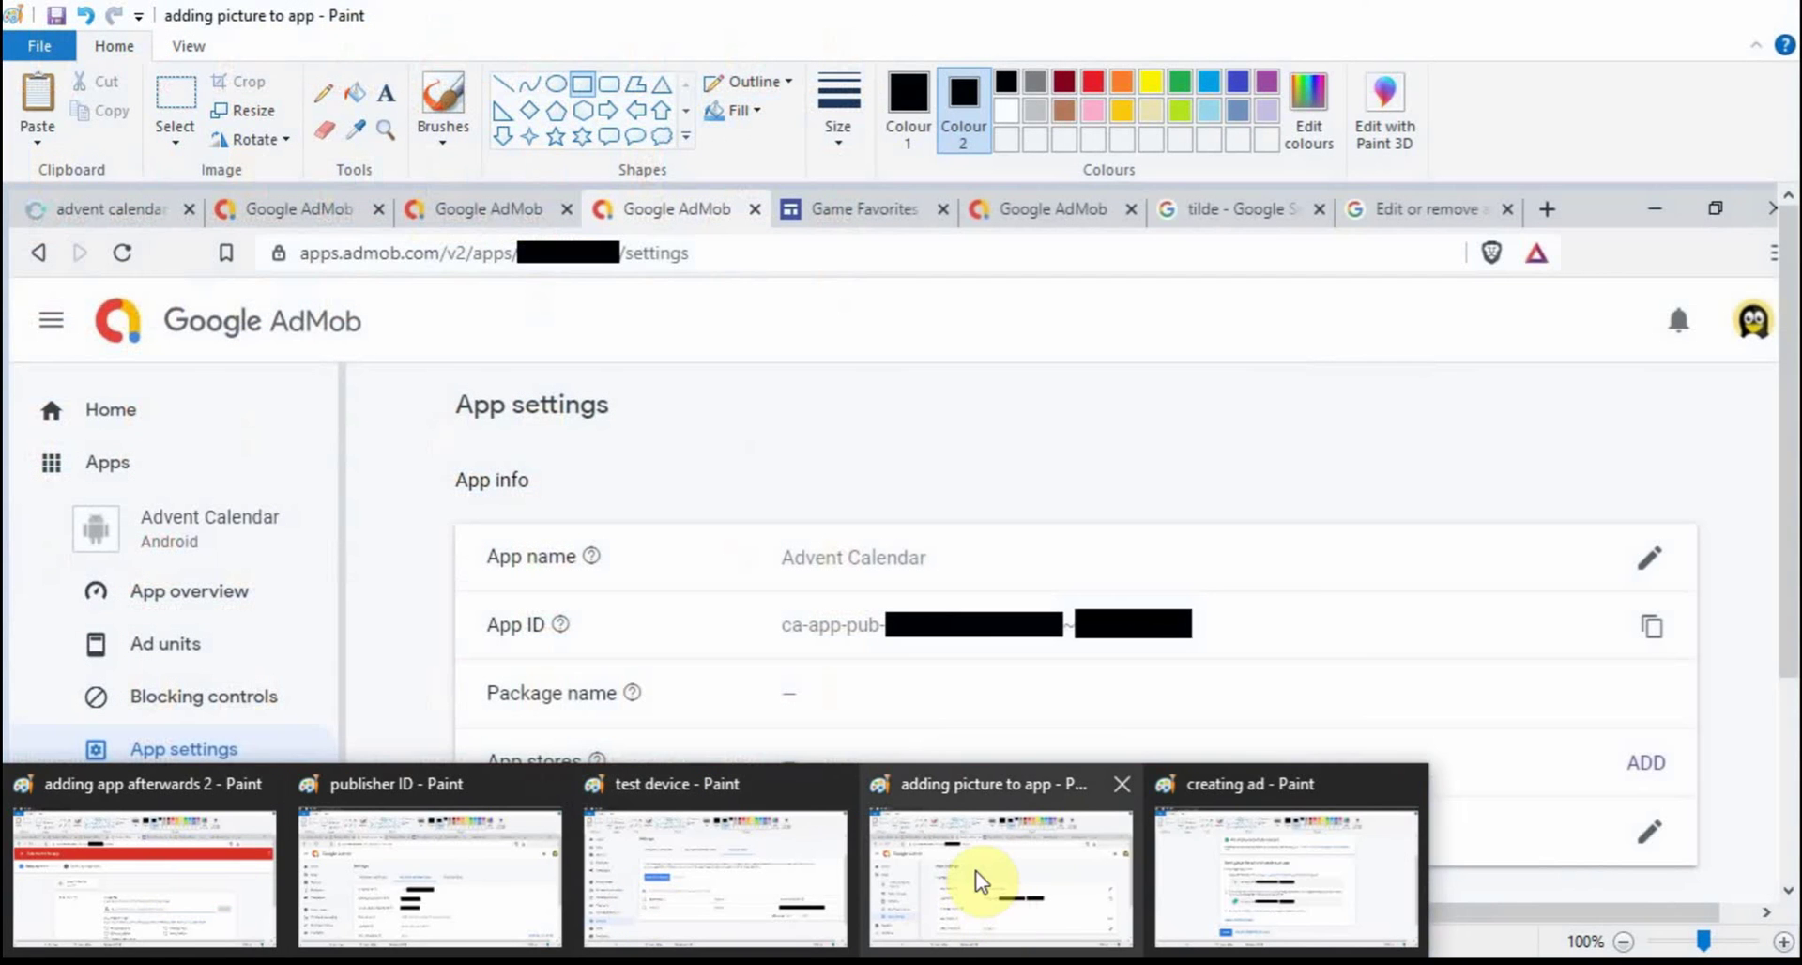
left_click(979, 878)
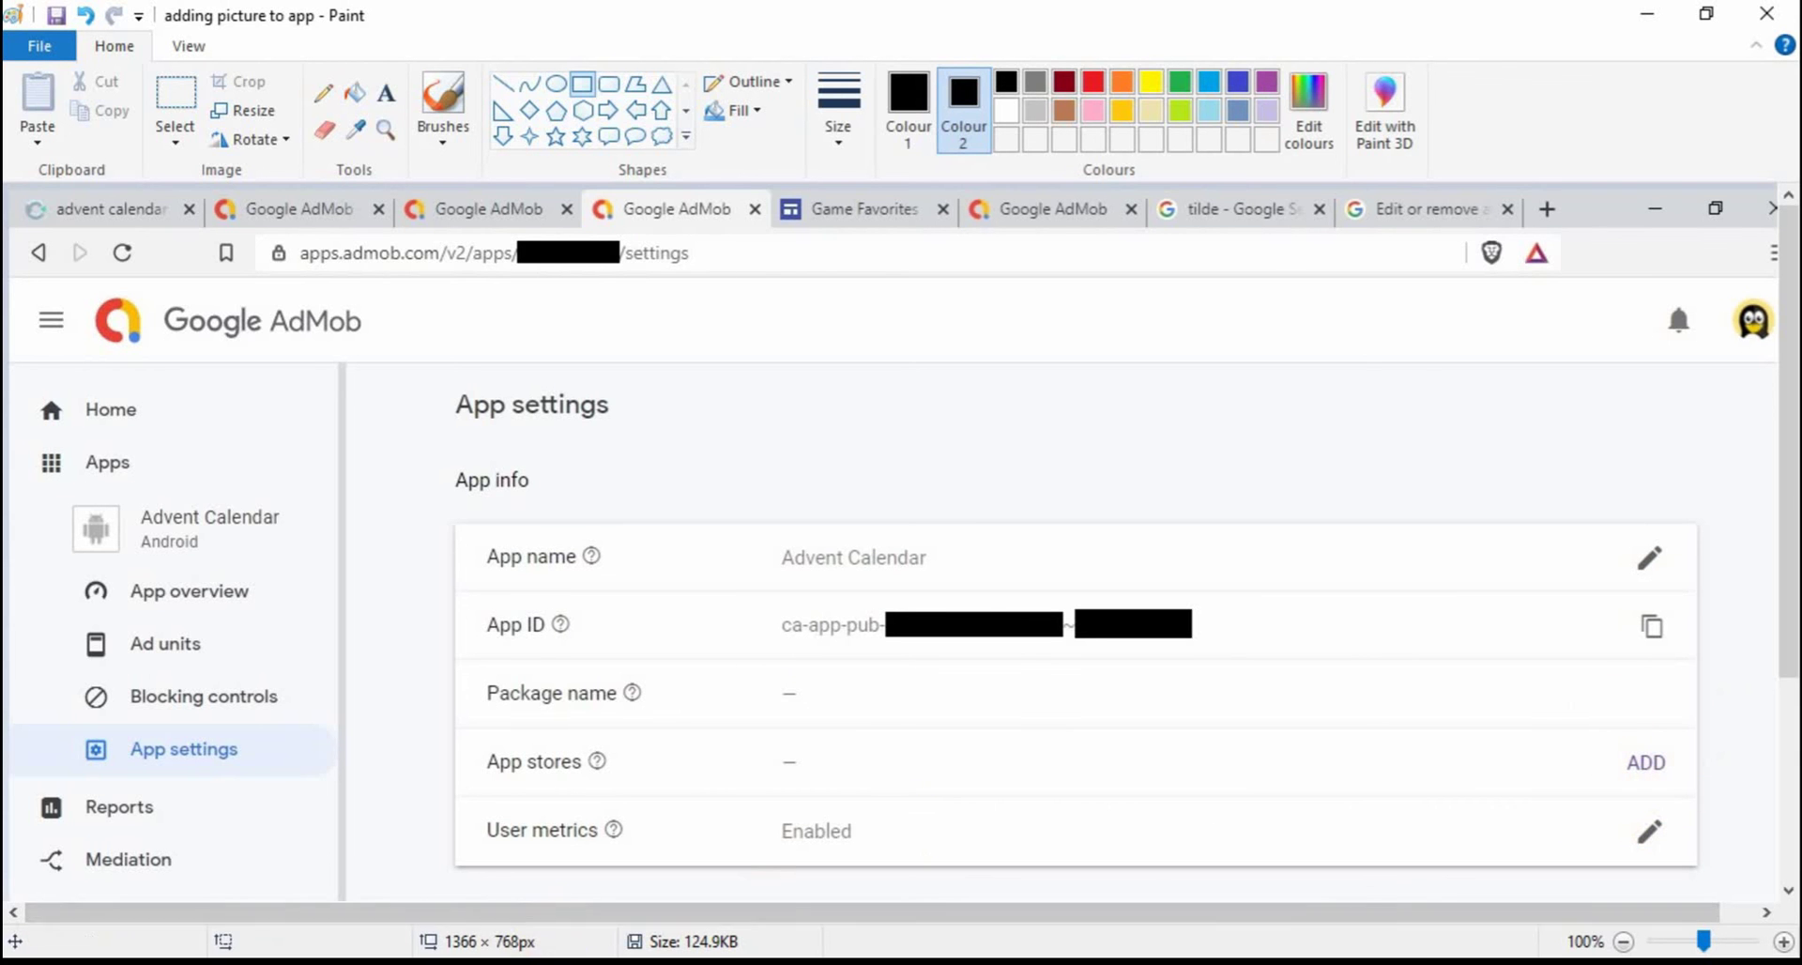
left_click(714, 963)
left_click(80, 893)
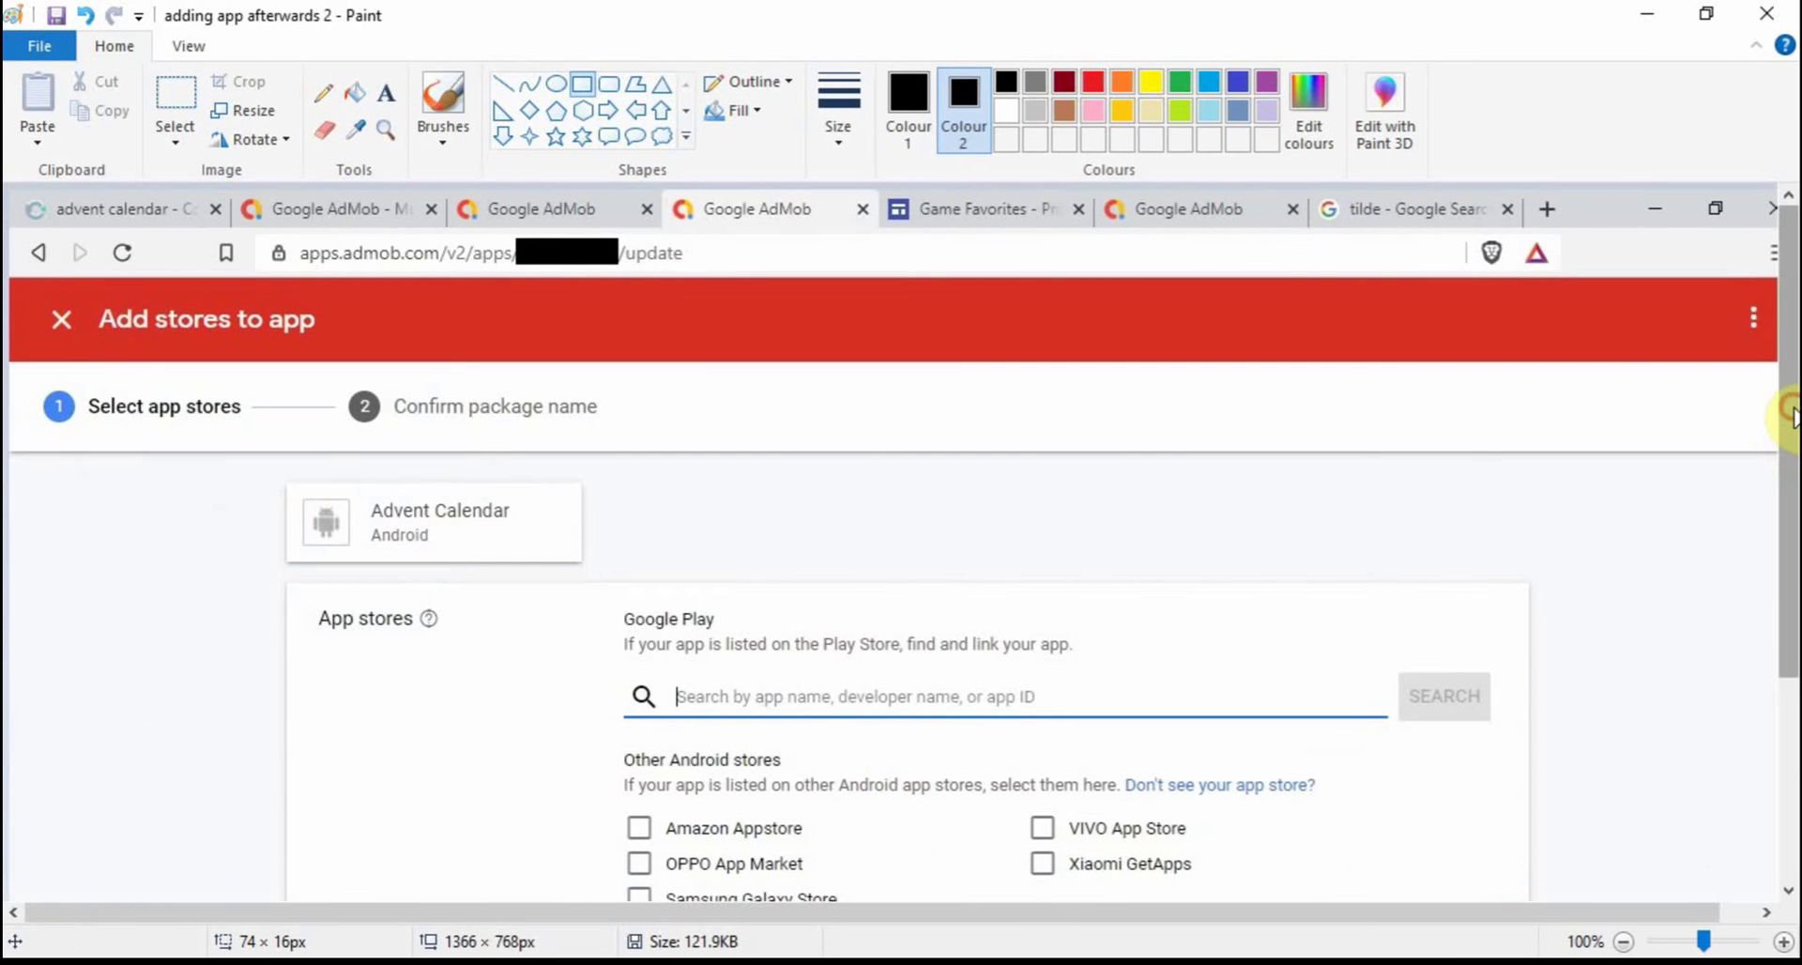
left_click_drag(1790, 411, 1793, 519)
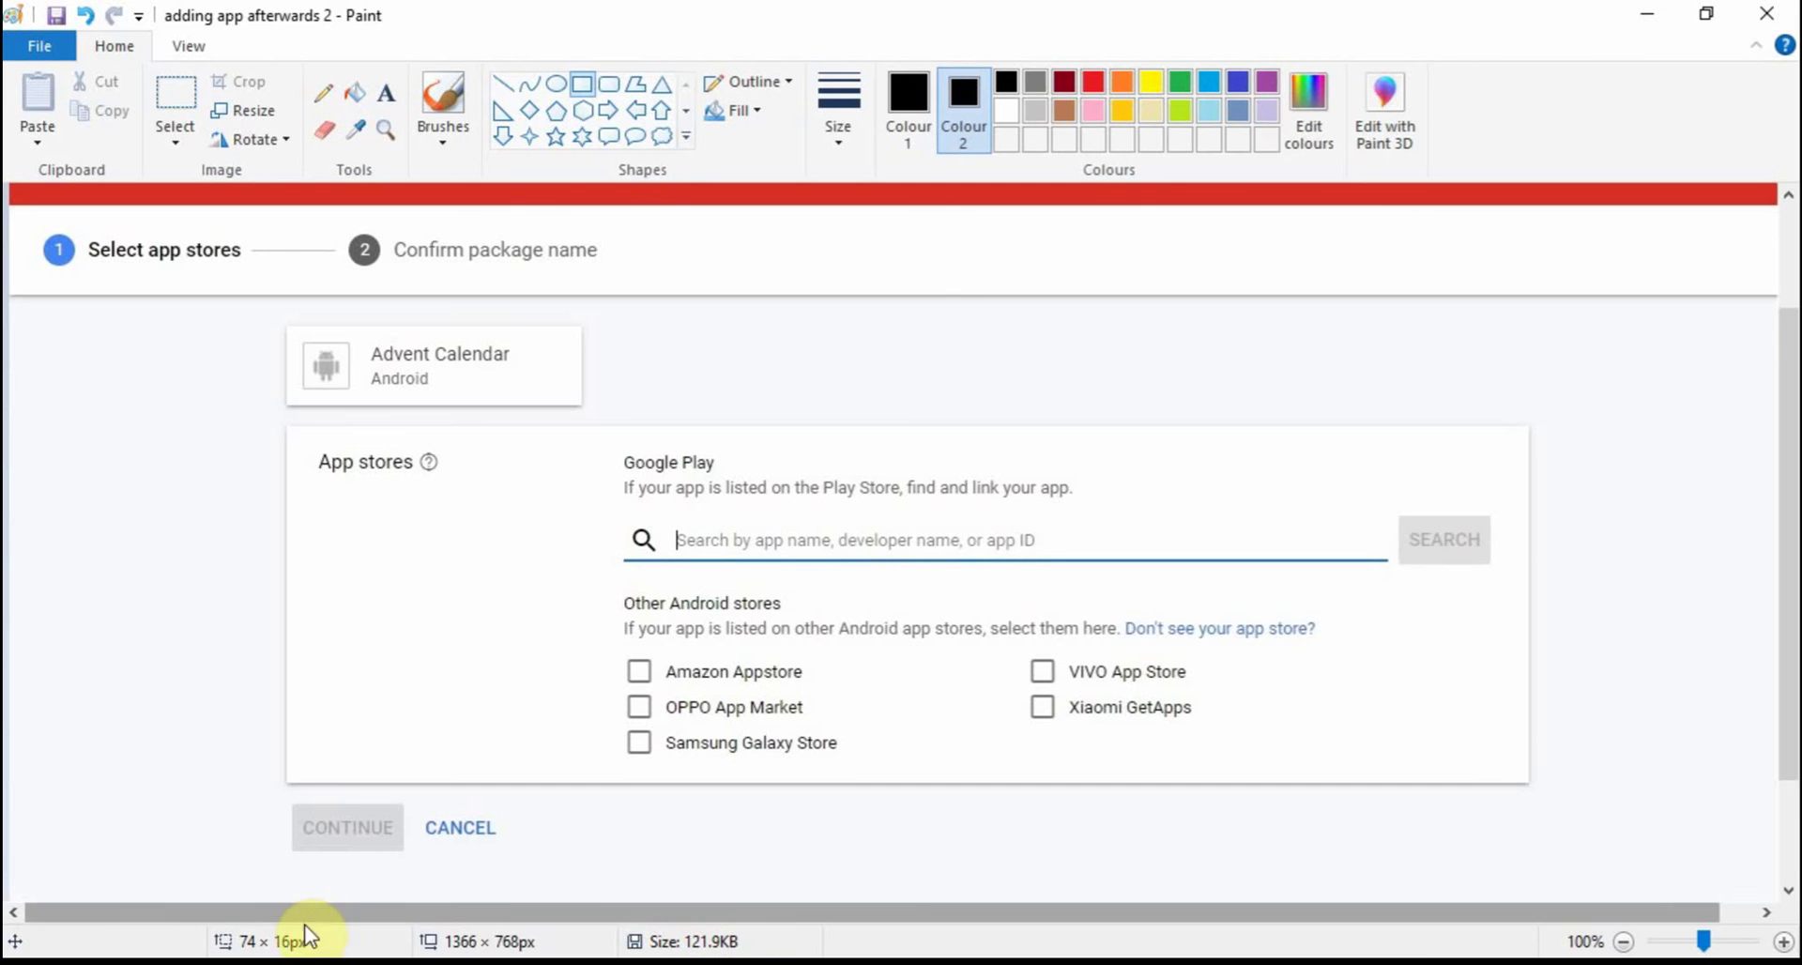
left_click(714, 964)
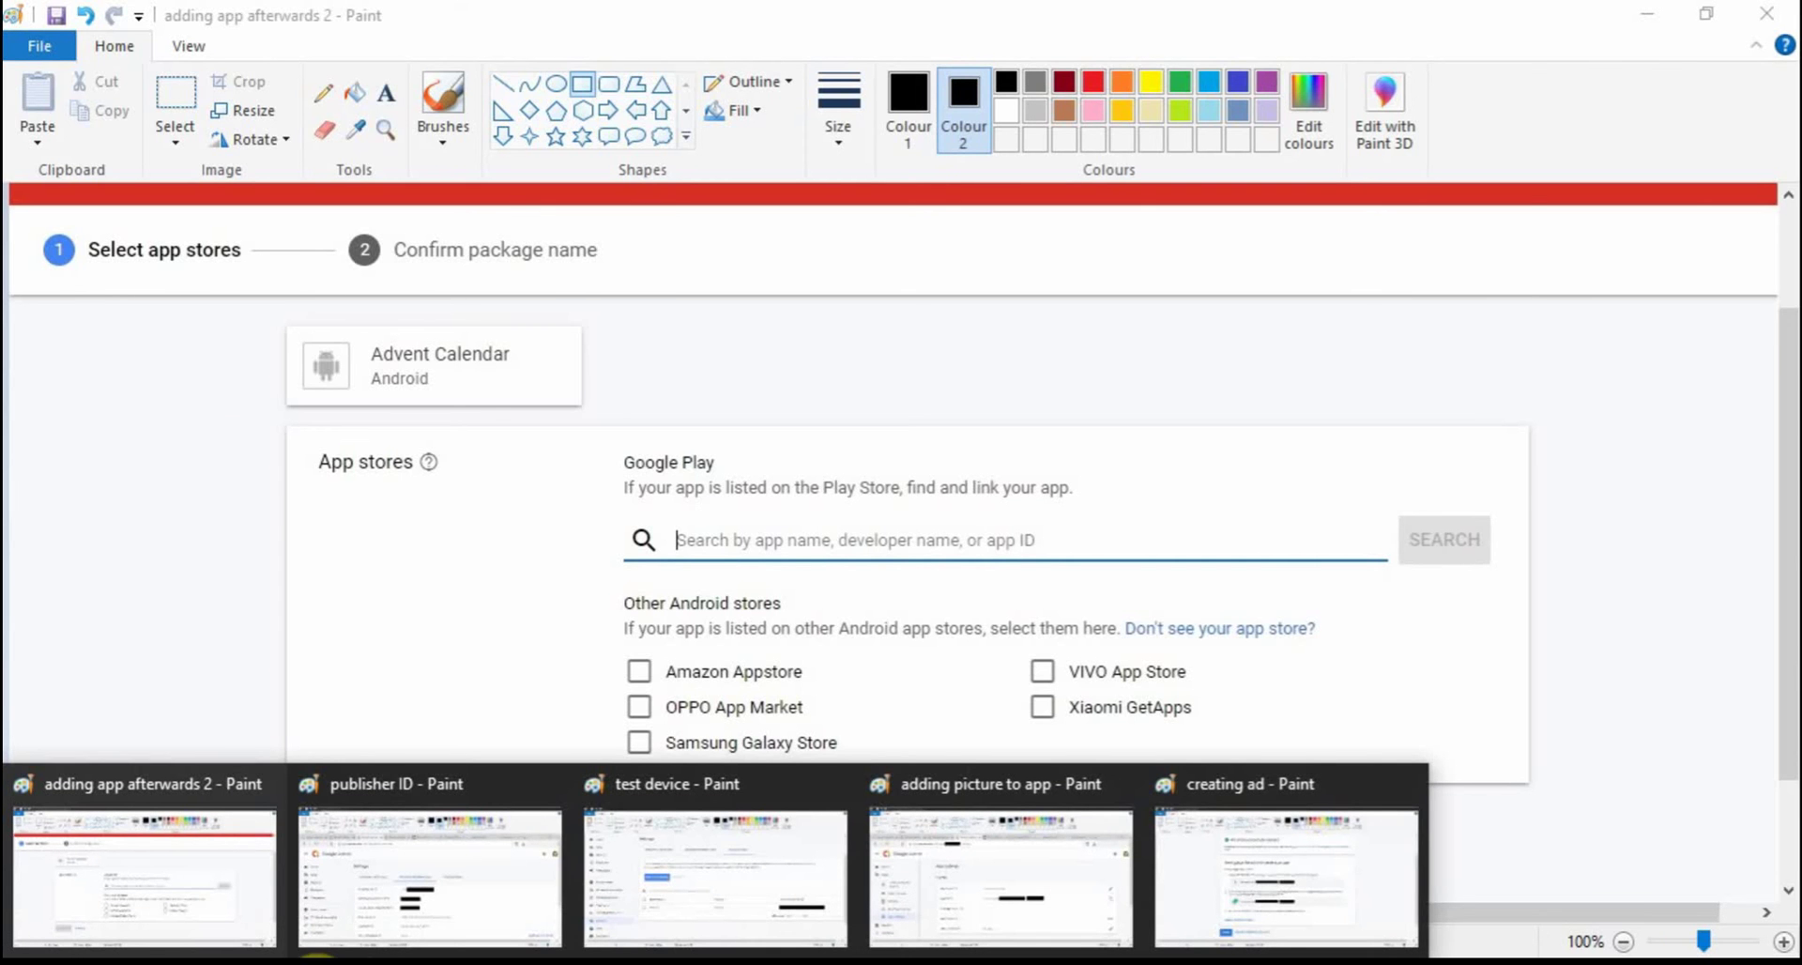
left_click(319, 963)
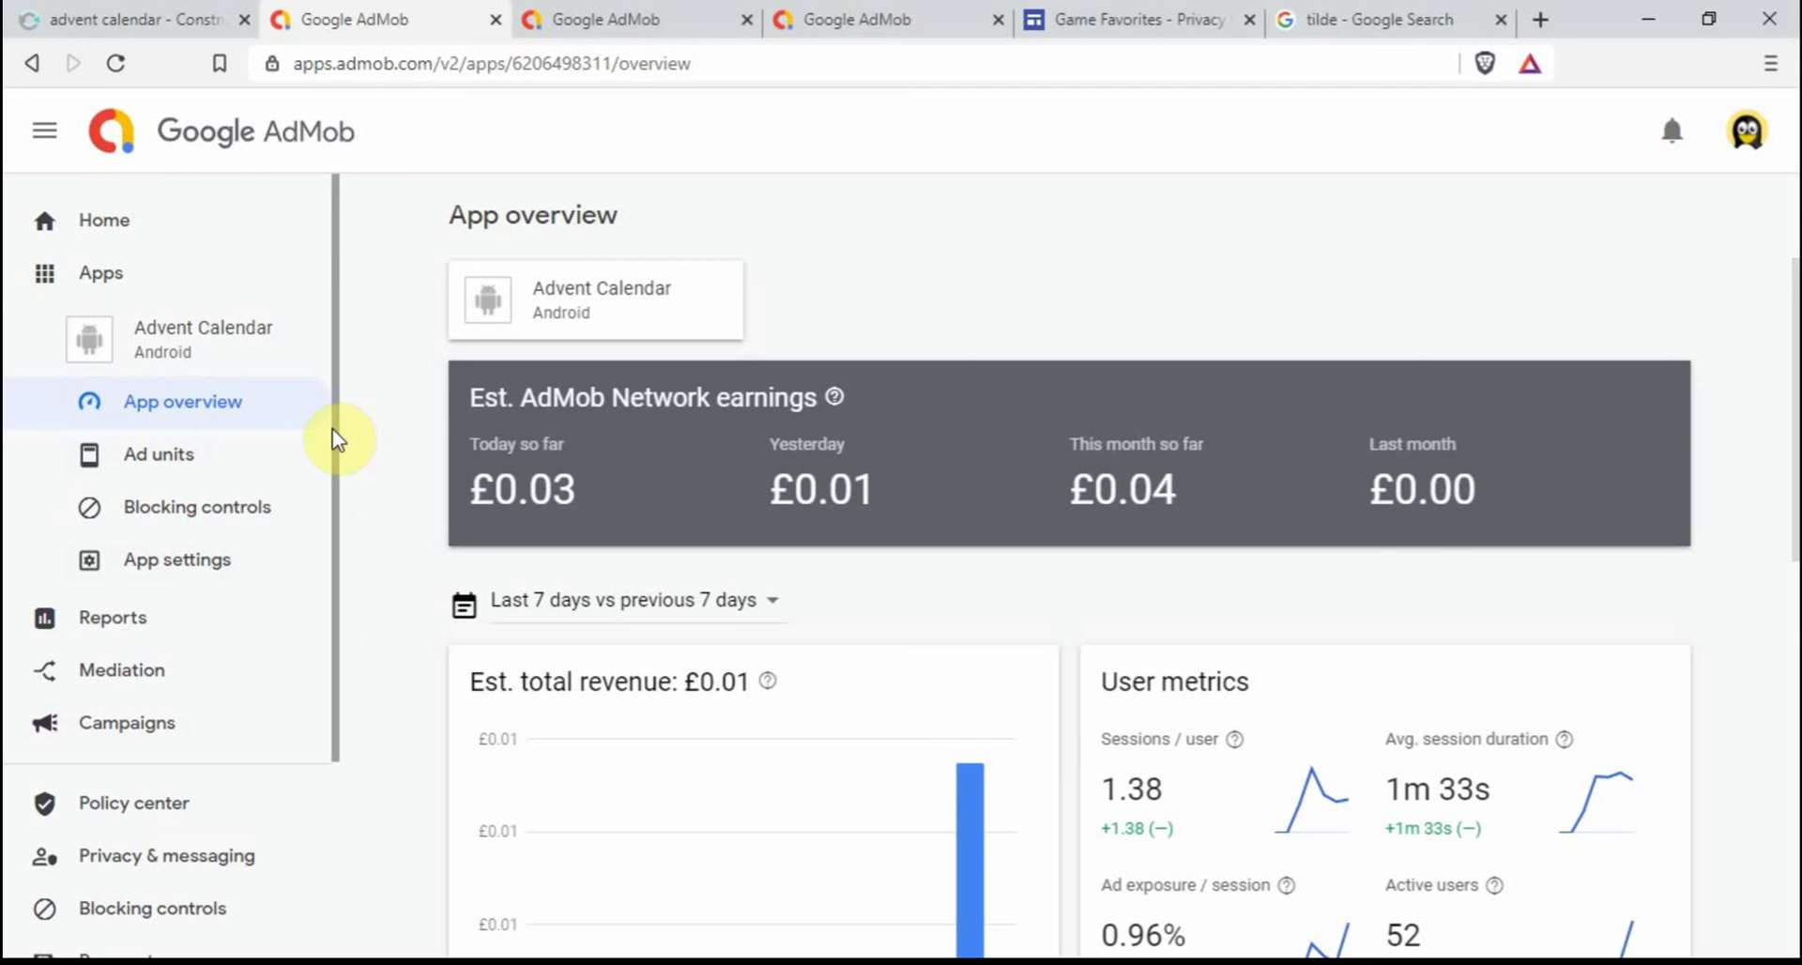
- Review AdMob's account settings and the 'test device' screenshot, then return to the advent calendar project
left_click_drag(337, 439, 330, 668)
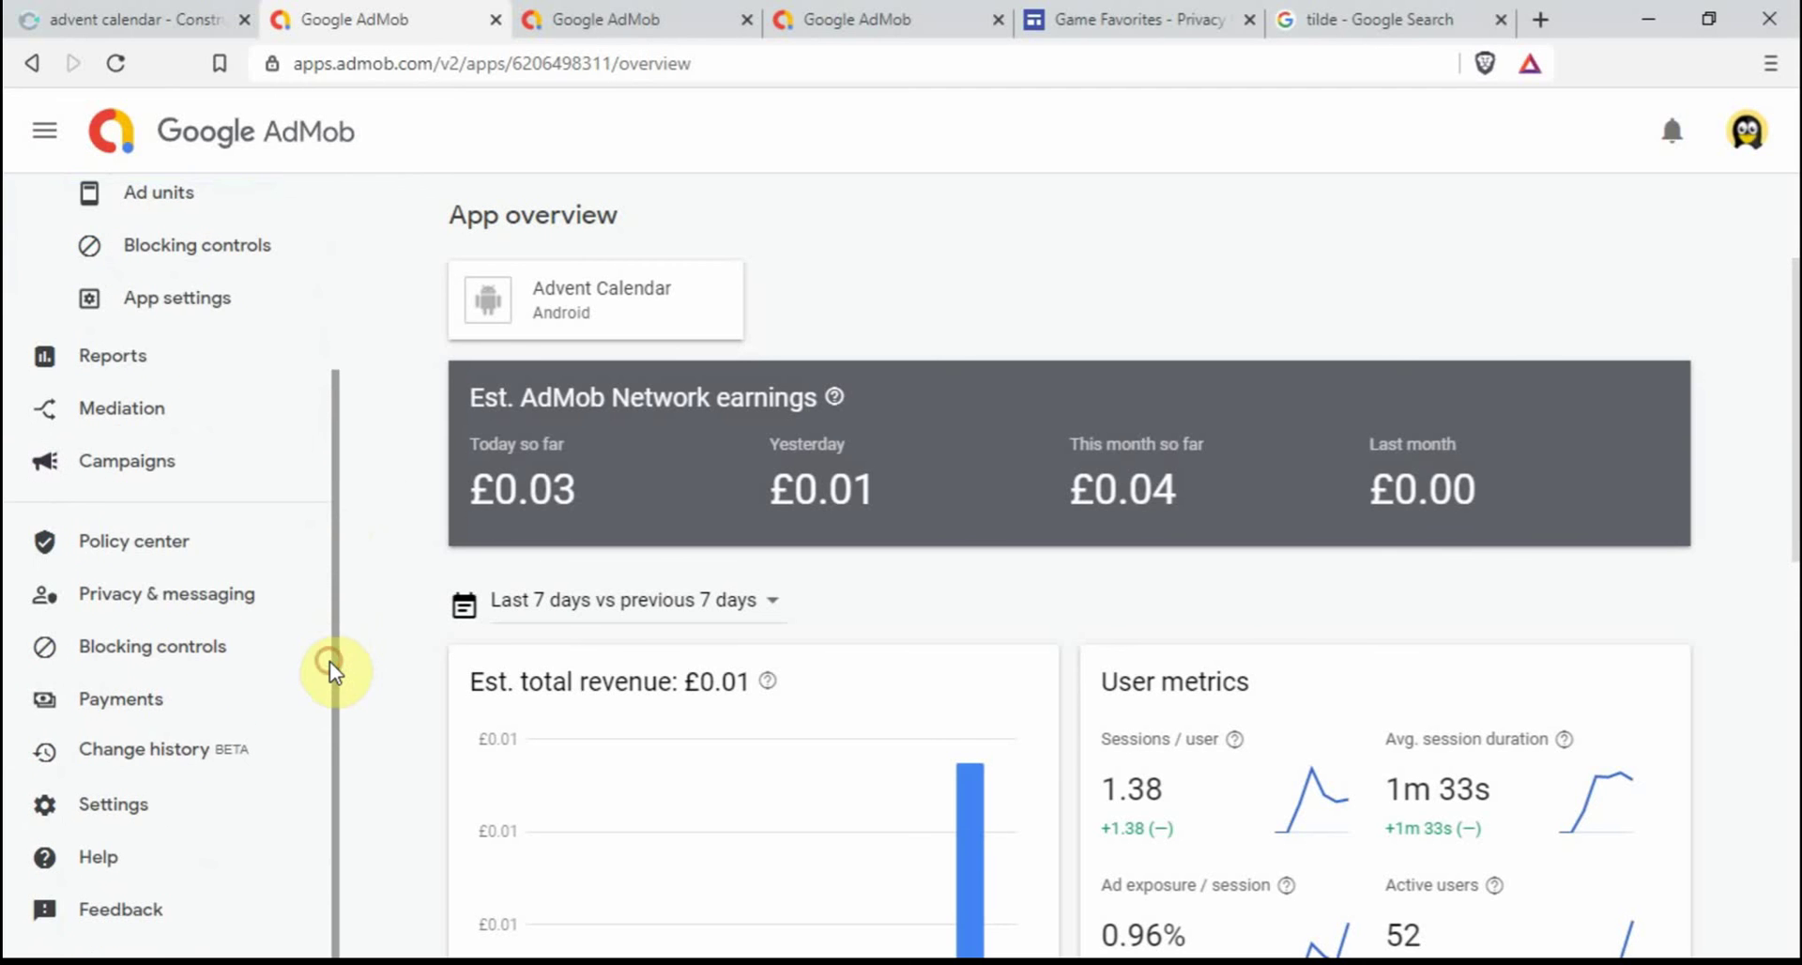
left_click(99, 804)
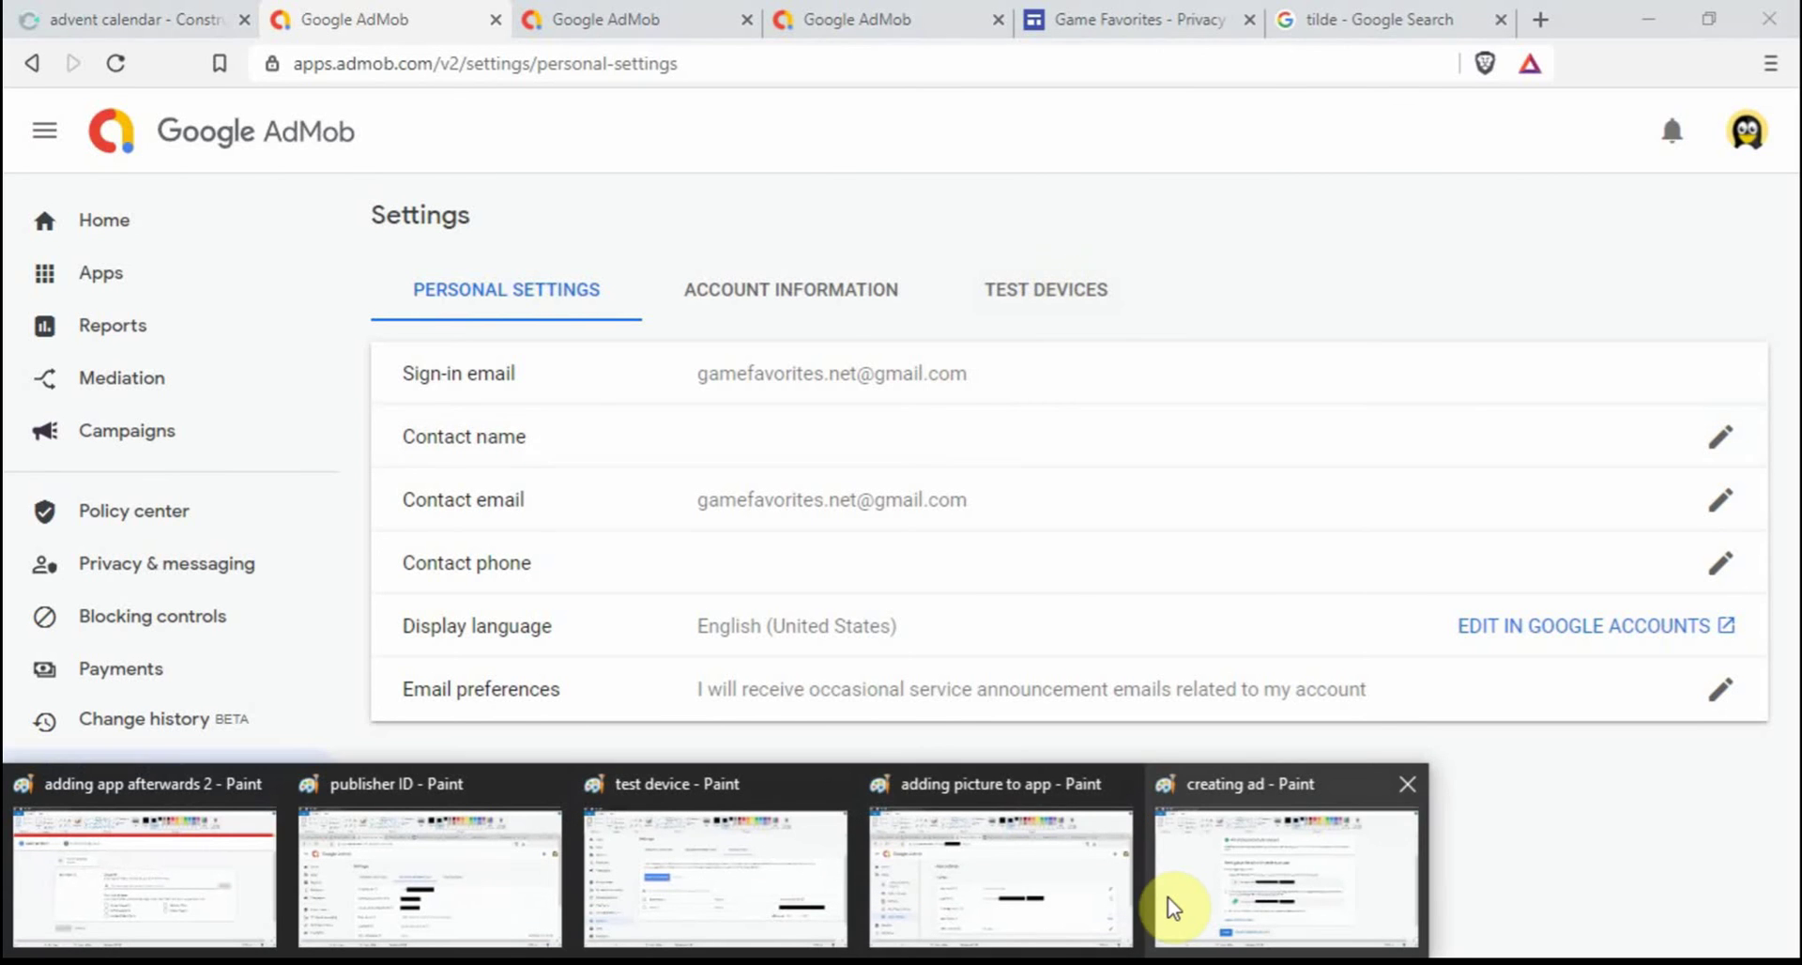
left_click(682, 880)
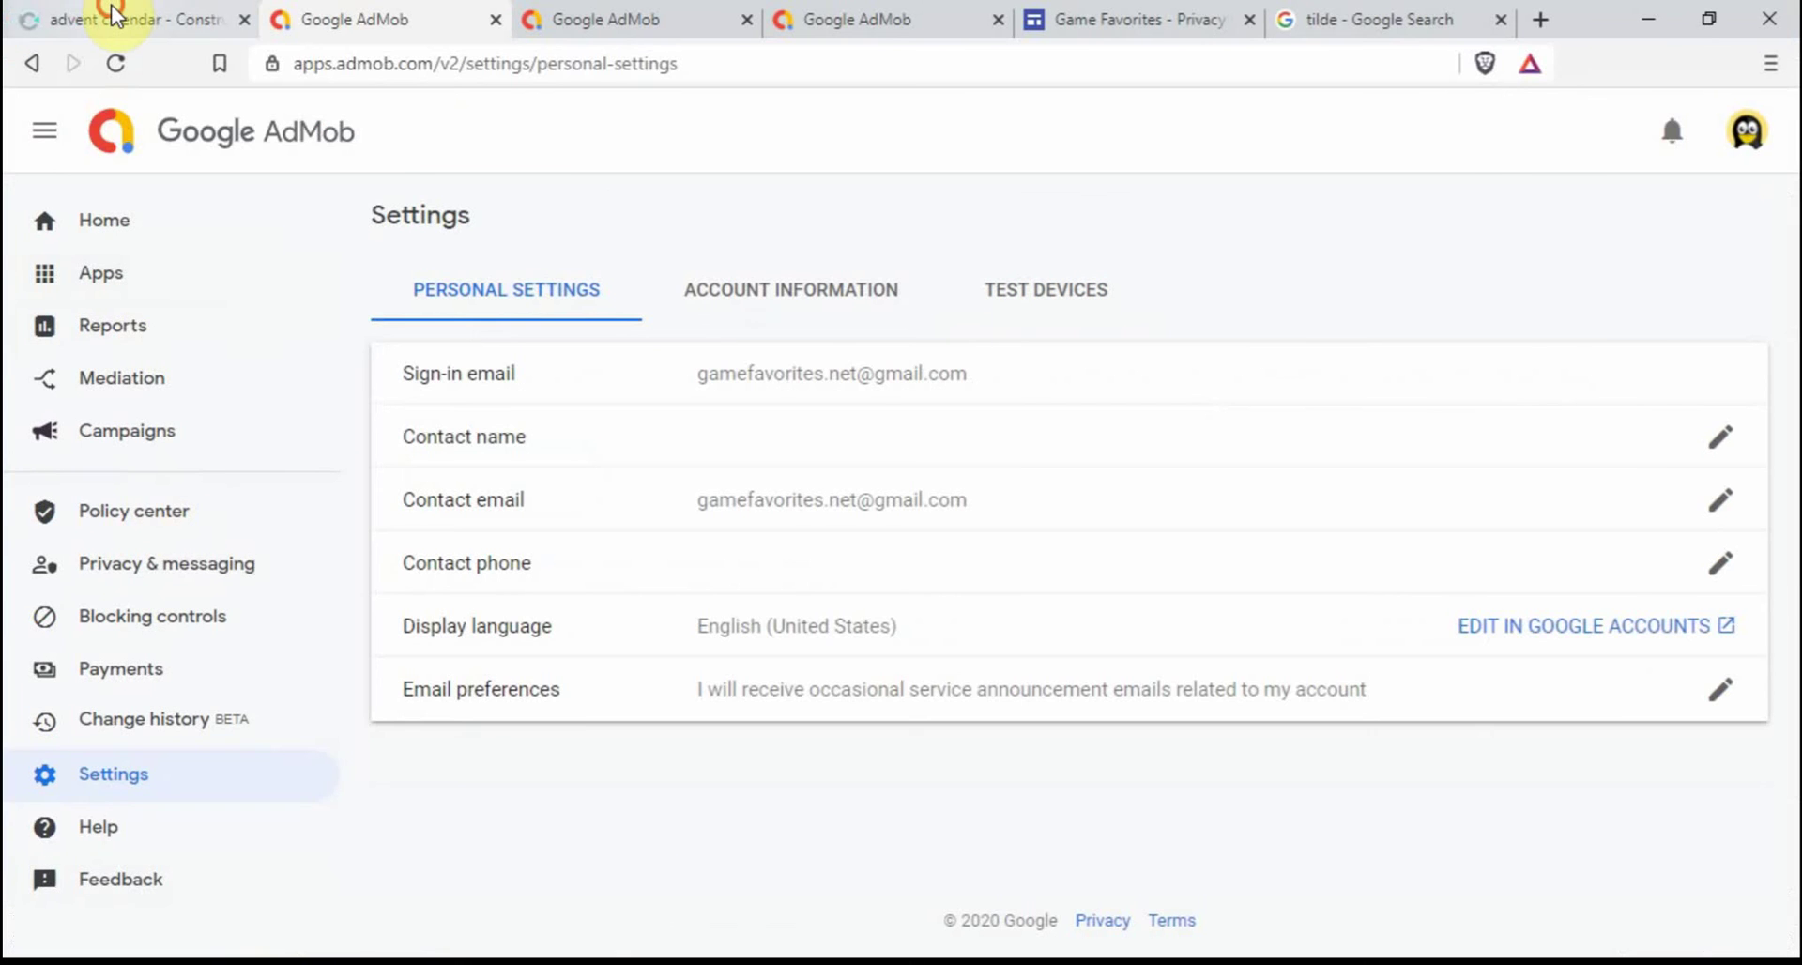
left_click(122, 17)
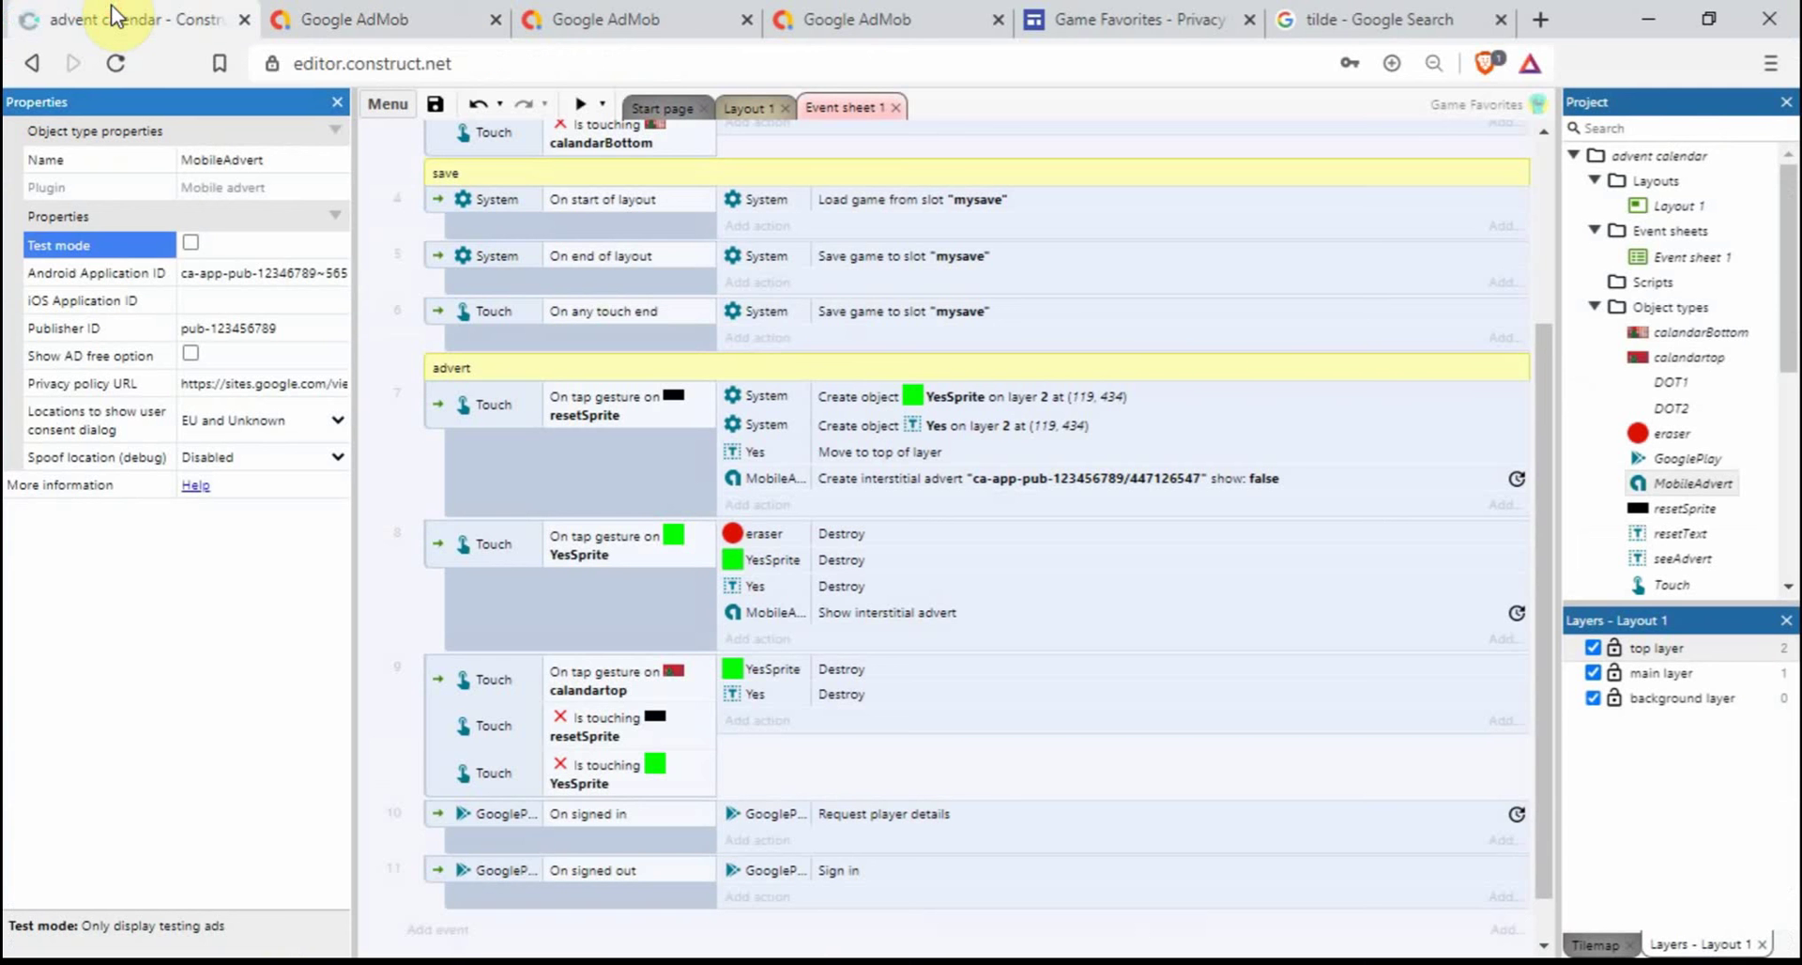
- Re-enable Test mode on the MobileAdvert object so only test adverts display
left_click(388, 251)
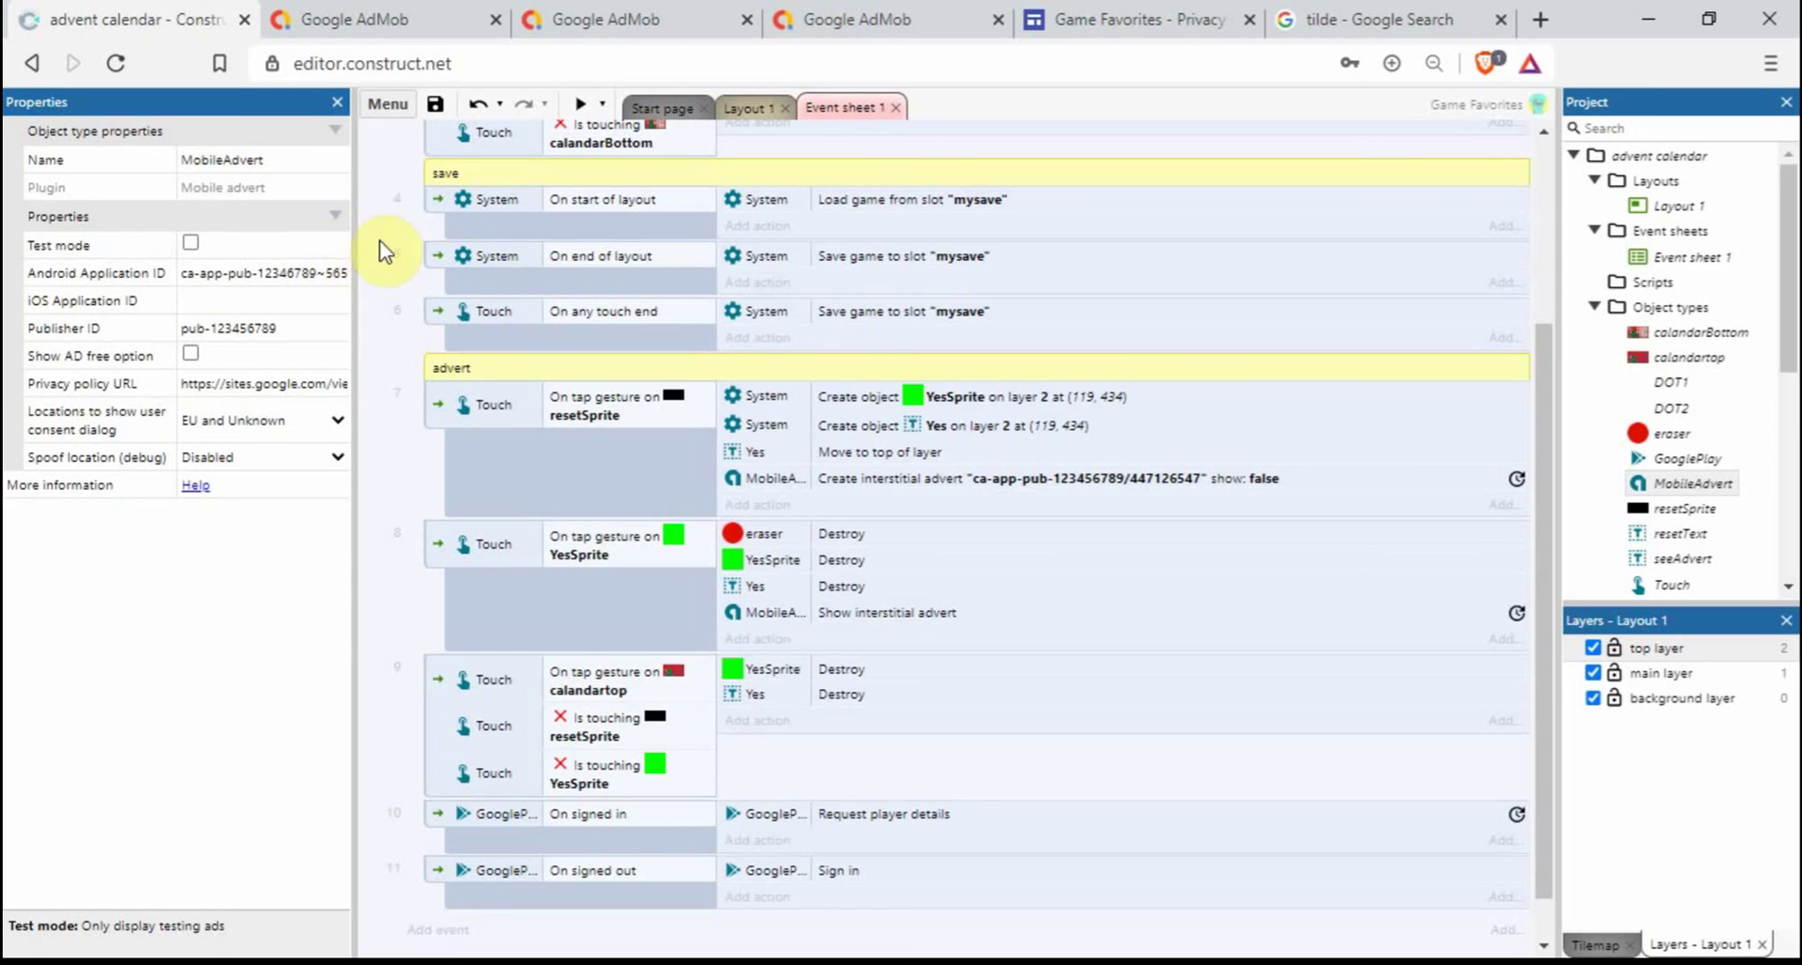
left_click(191, 244)
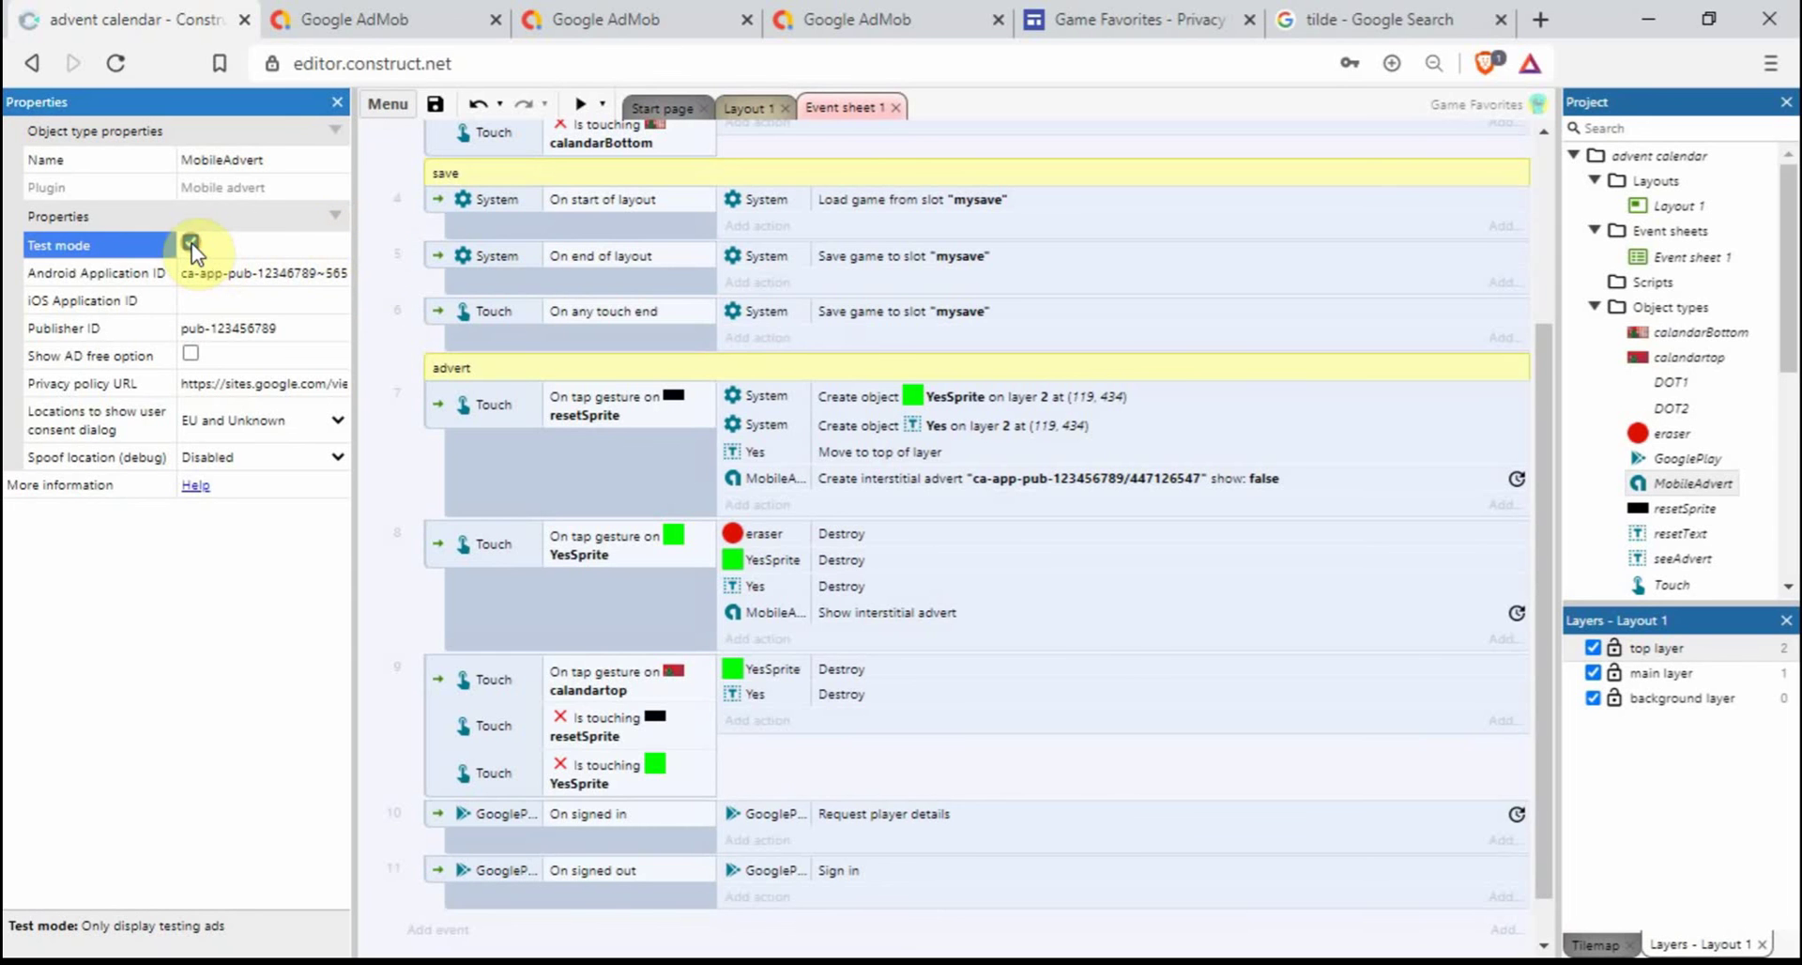
left_click(375, 271)
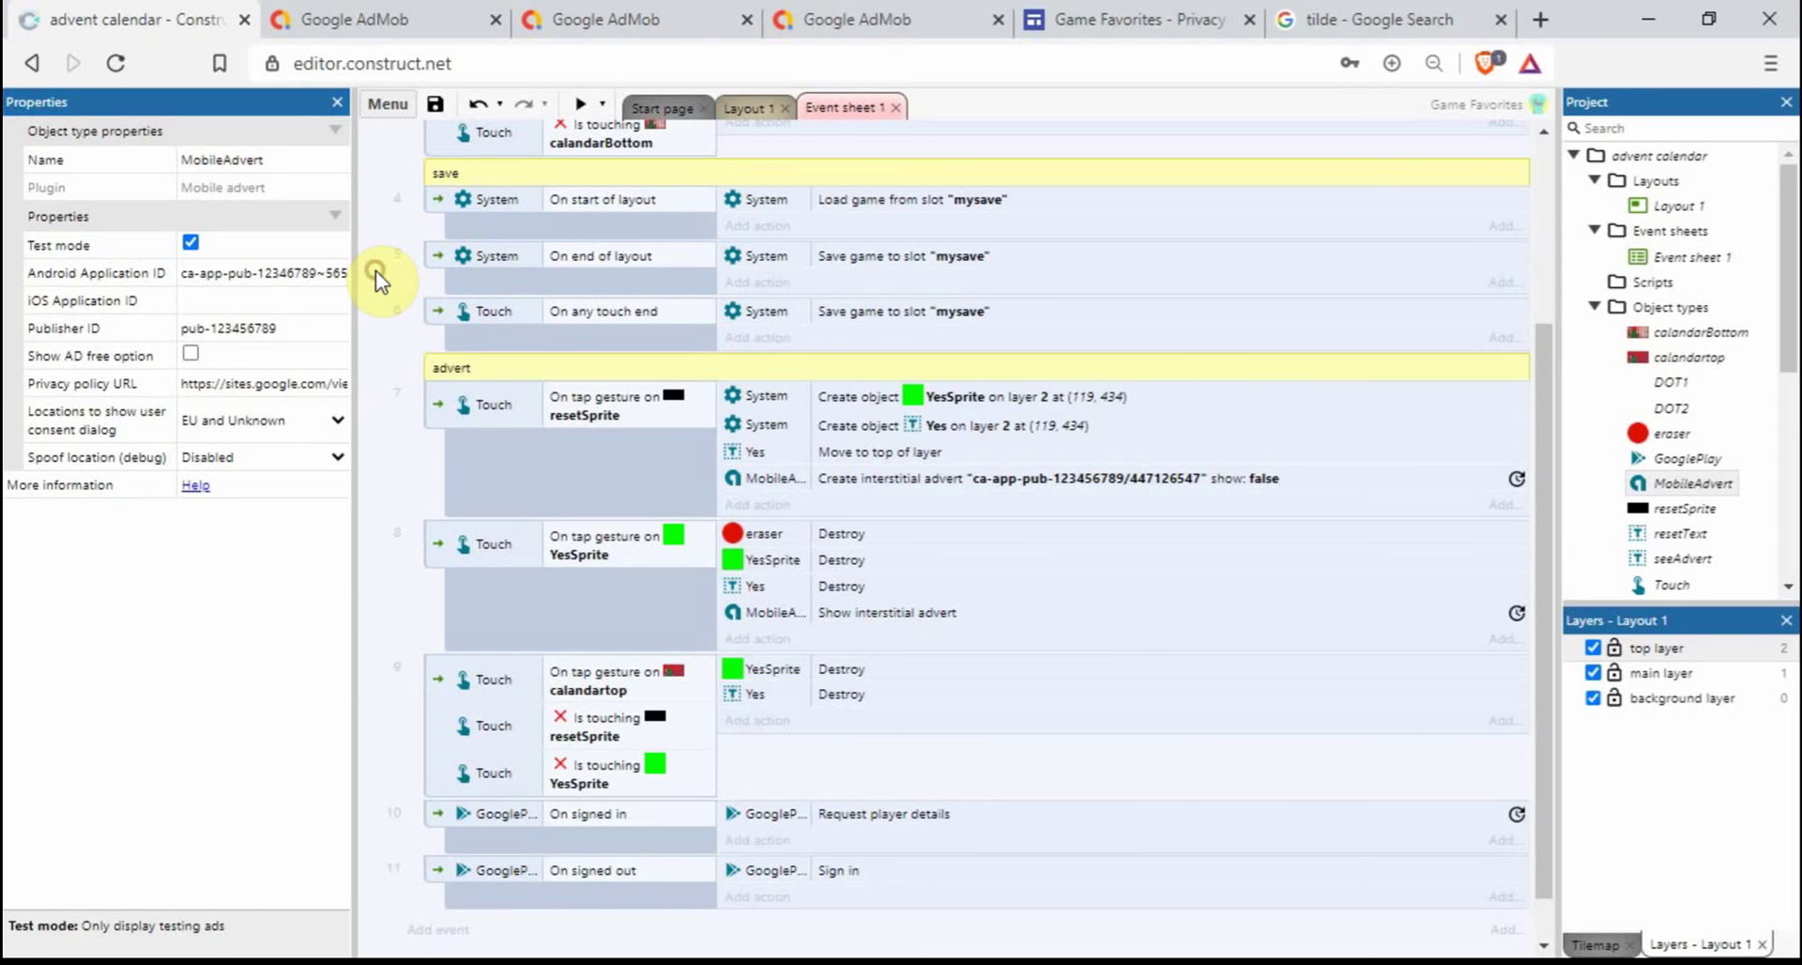